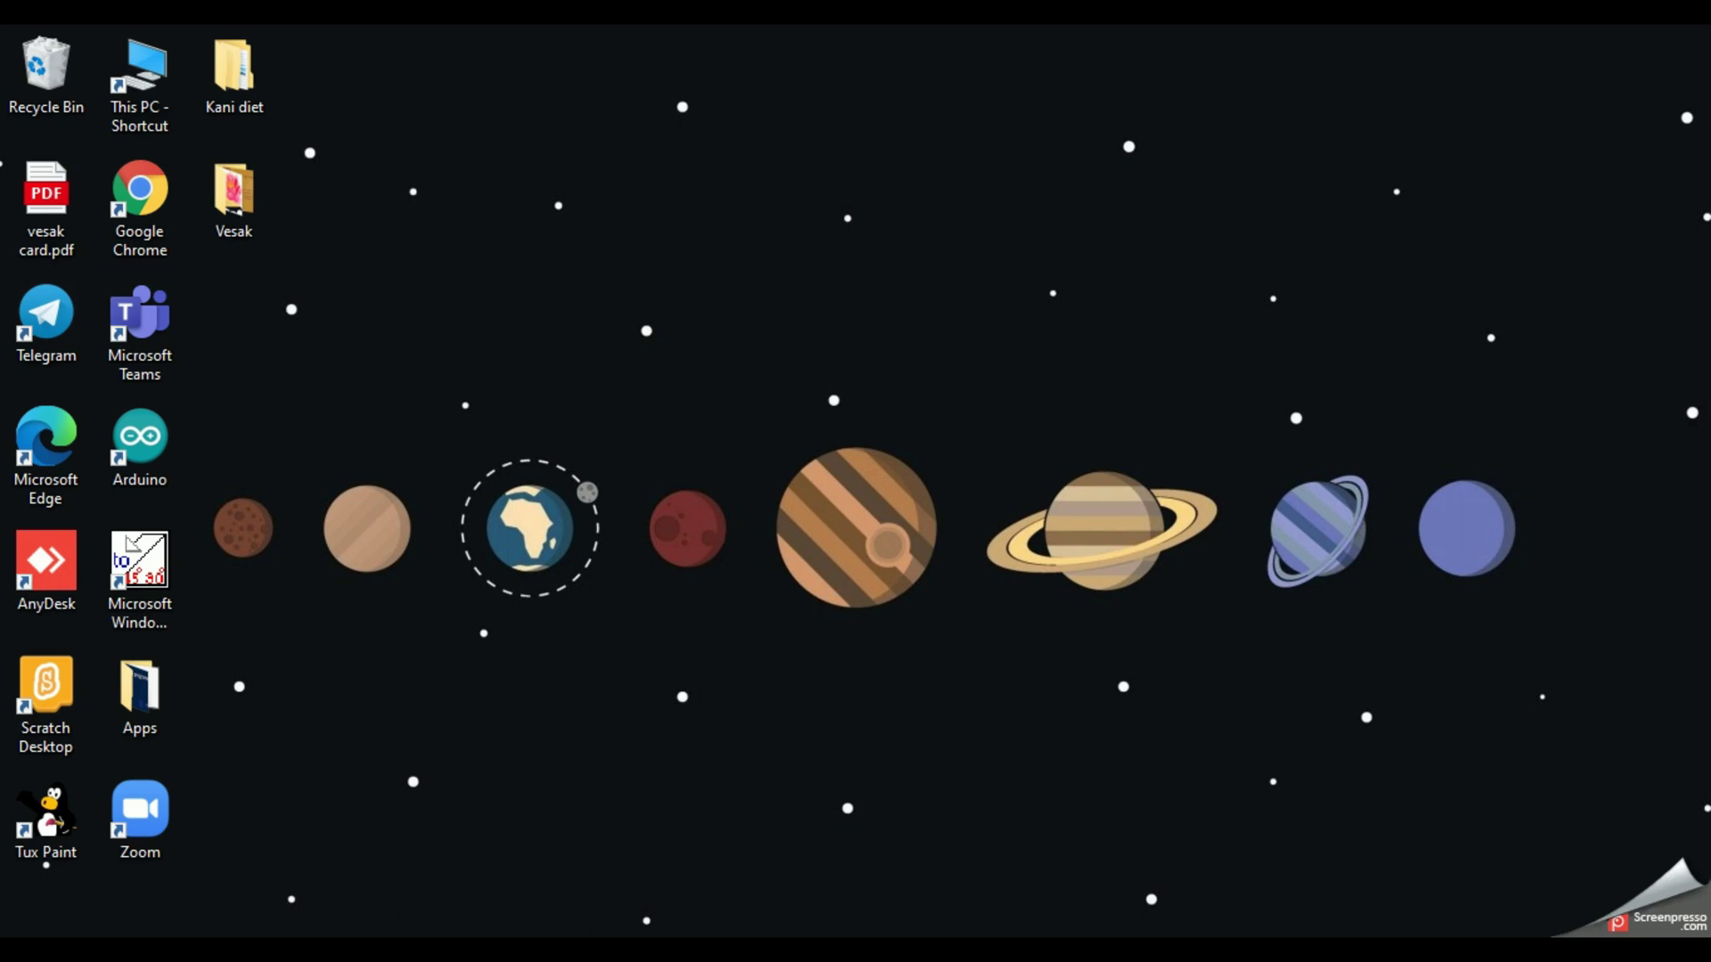
# - Search the Start menu for 'word' and launch Word with a blank Document1
pyautogui.press('super+s')
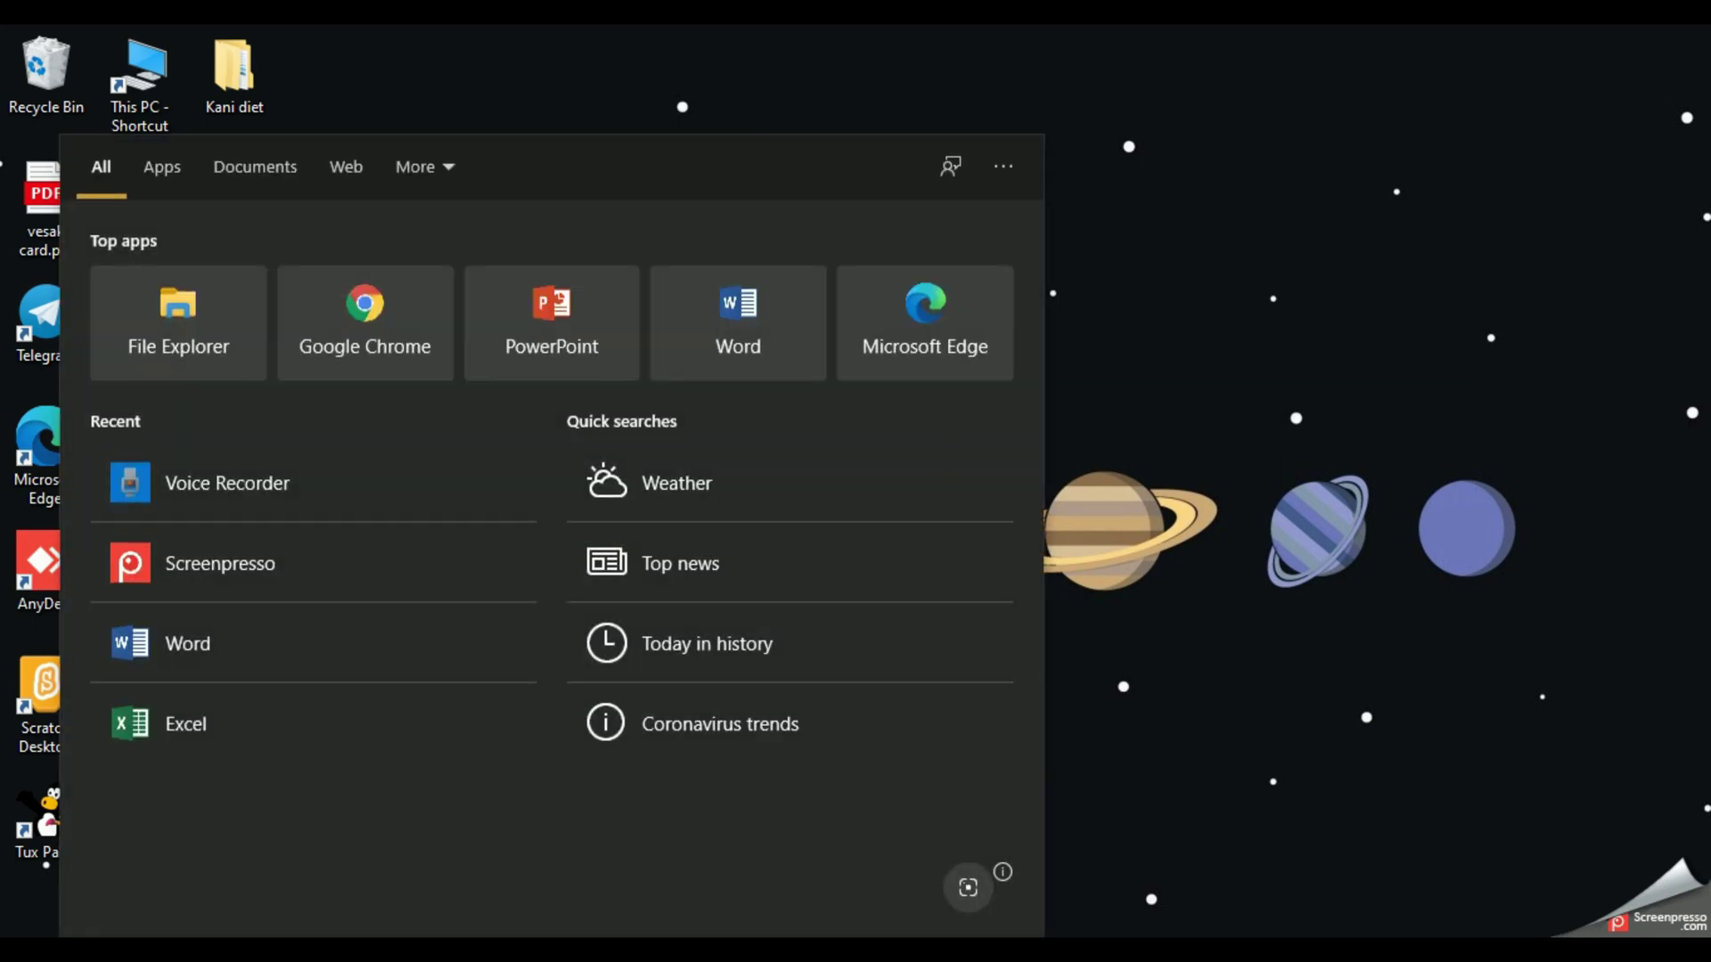
pyautogui.write('word')
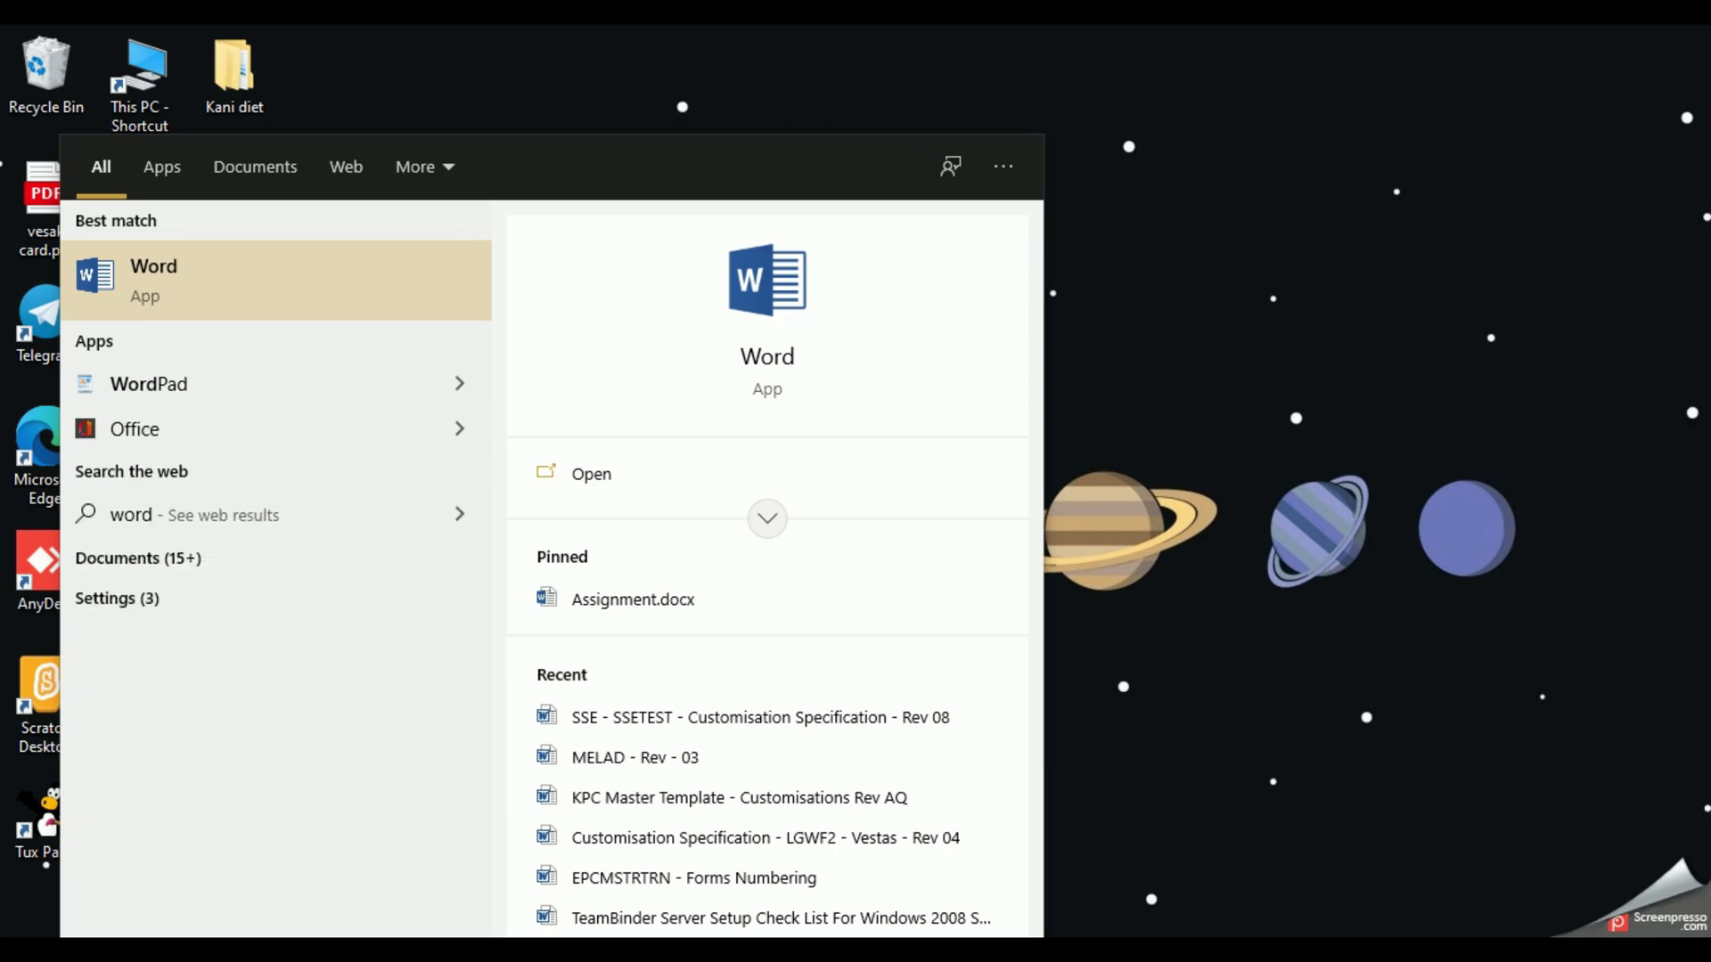
pyautogui.click(199, 269)
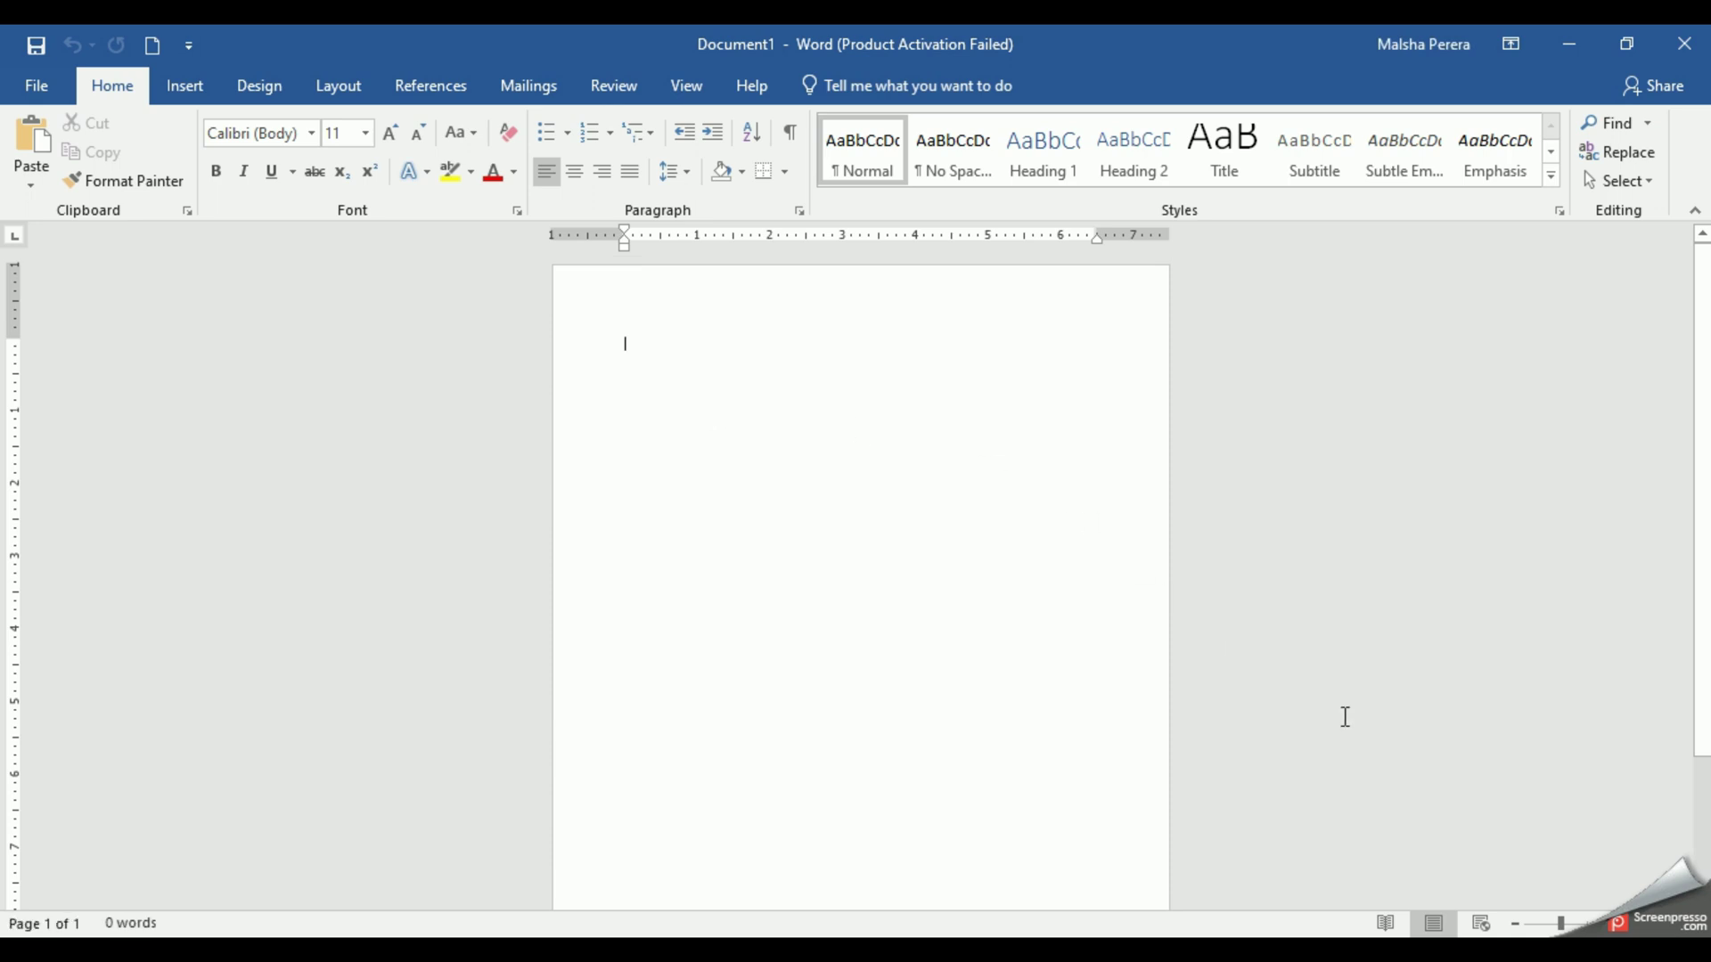
# - Zoom the page view in and set the paper size to A5
pyautogui.click(1611, 923)
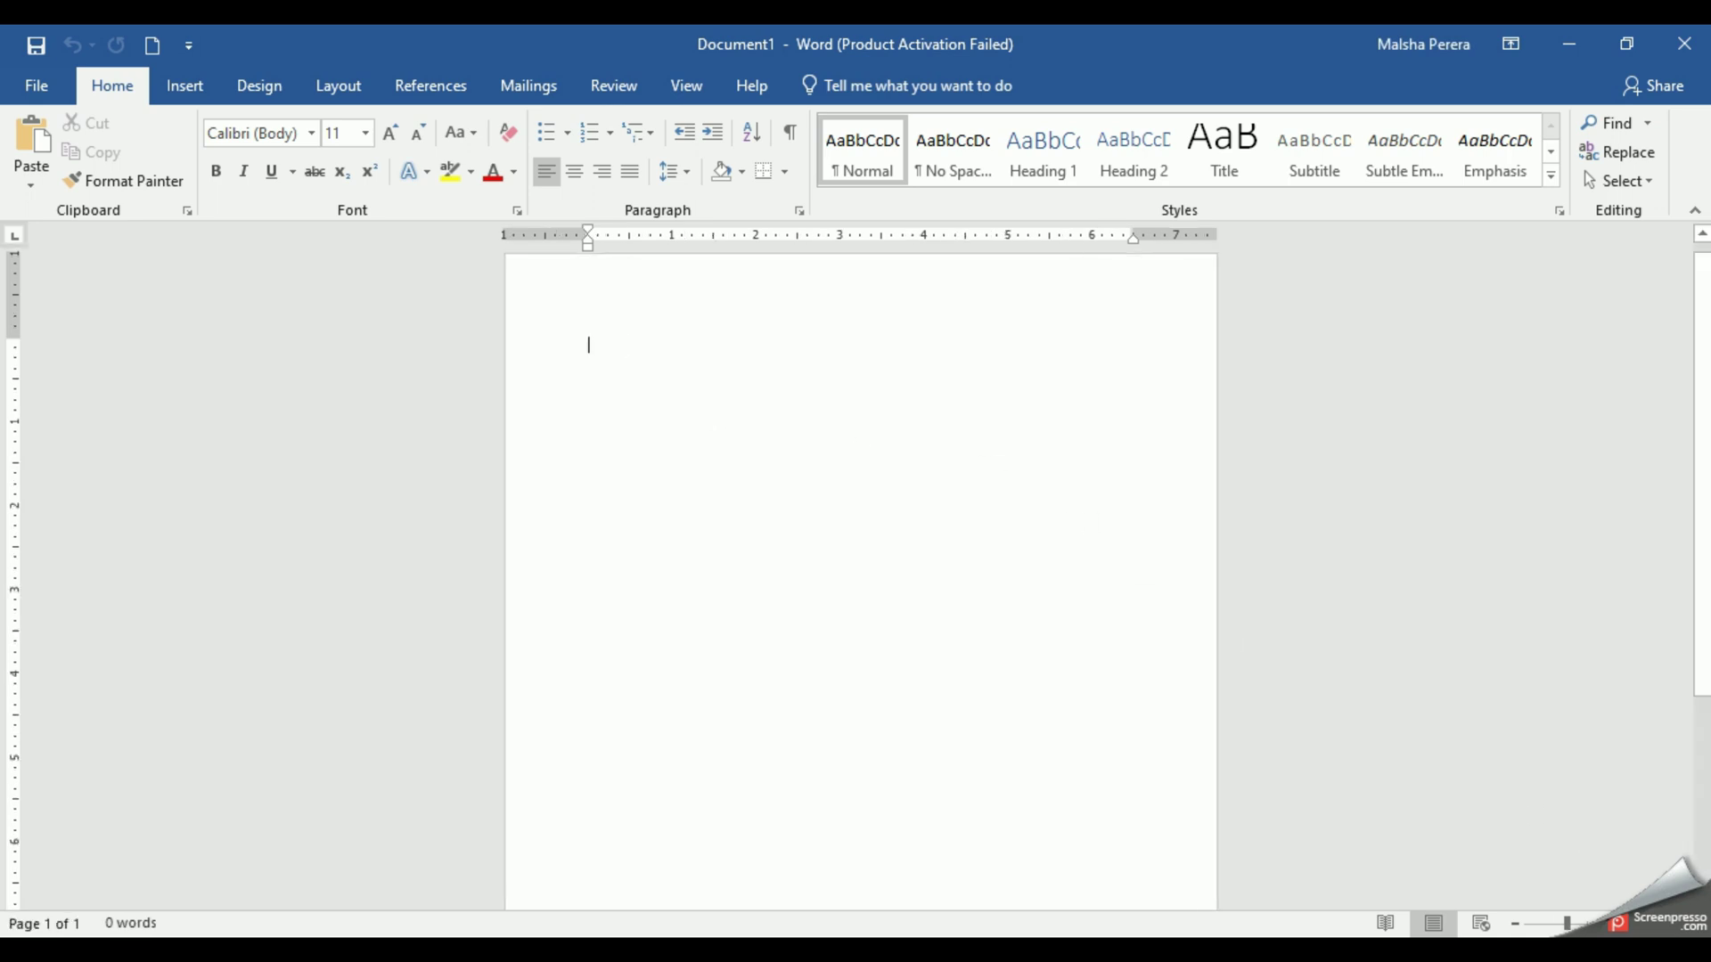
pyautogui.click(1611, 923)
pyautogui.click(1611, 923)
pyautogui.click(1611, 923)
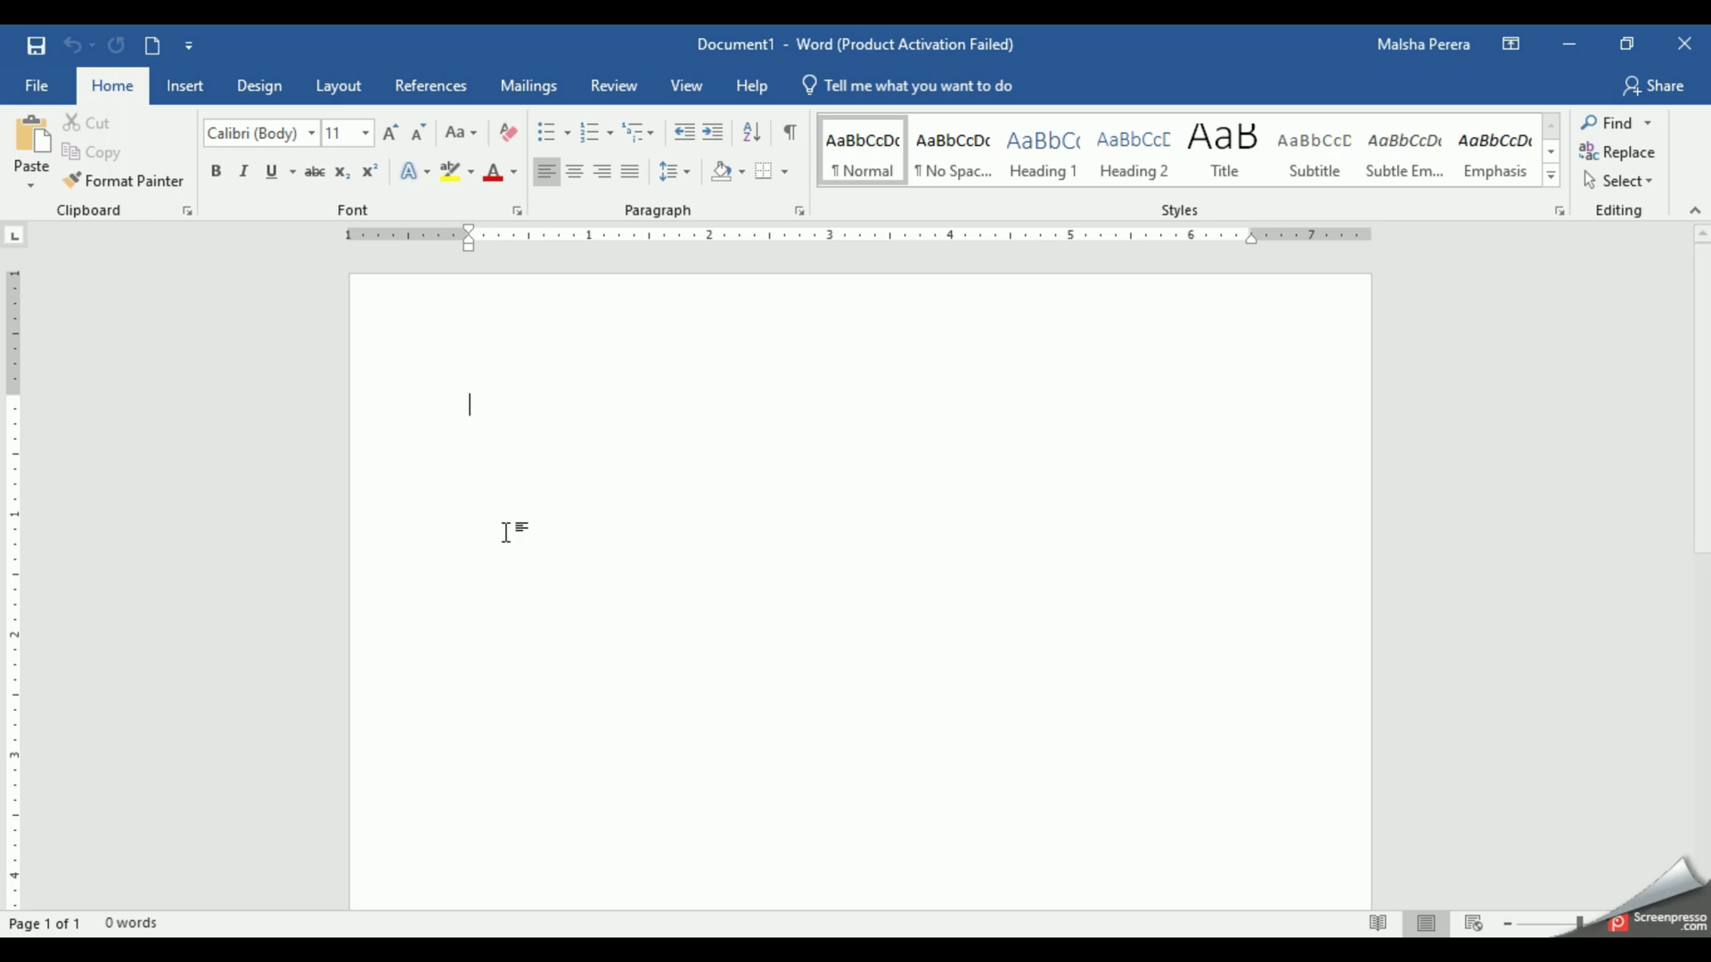
pyautogui.click(339, 89)
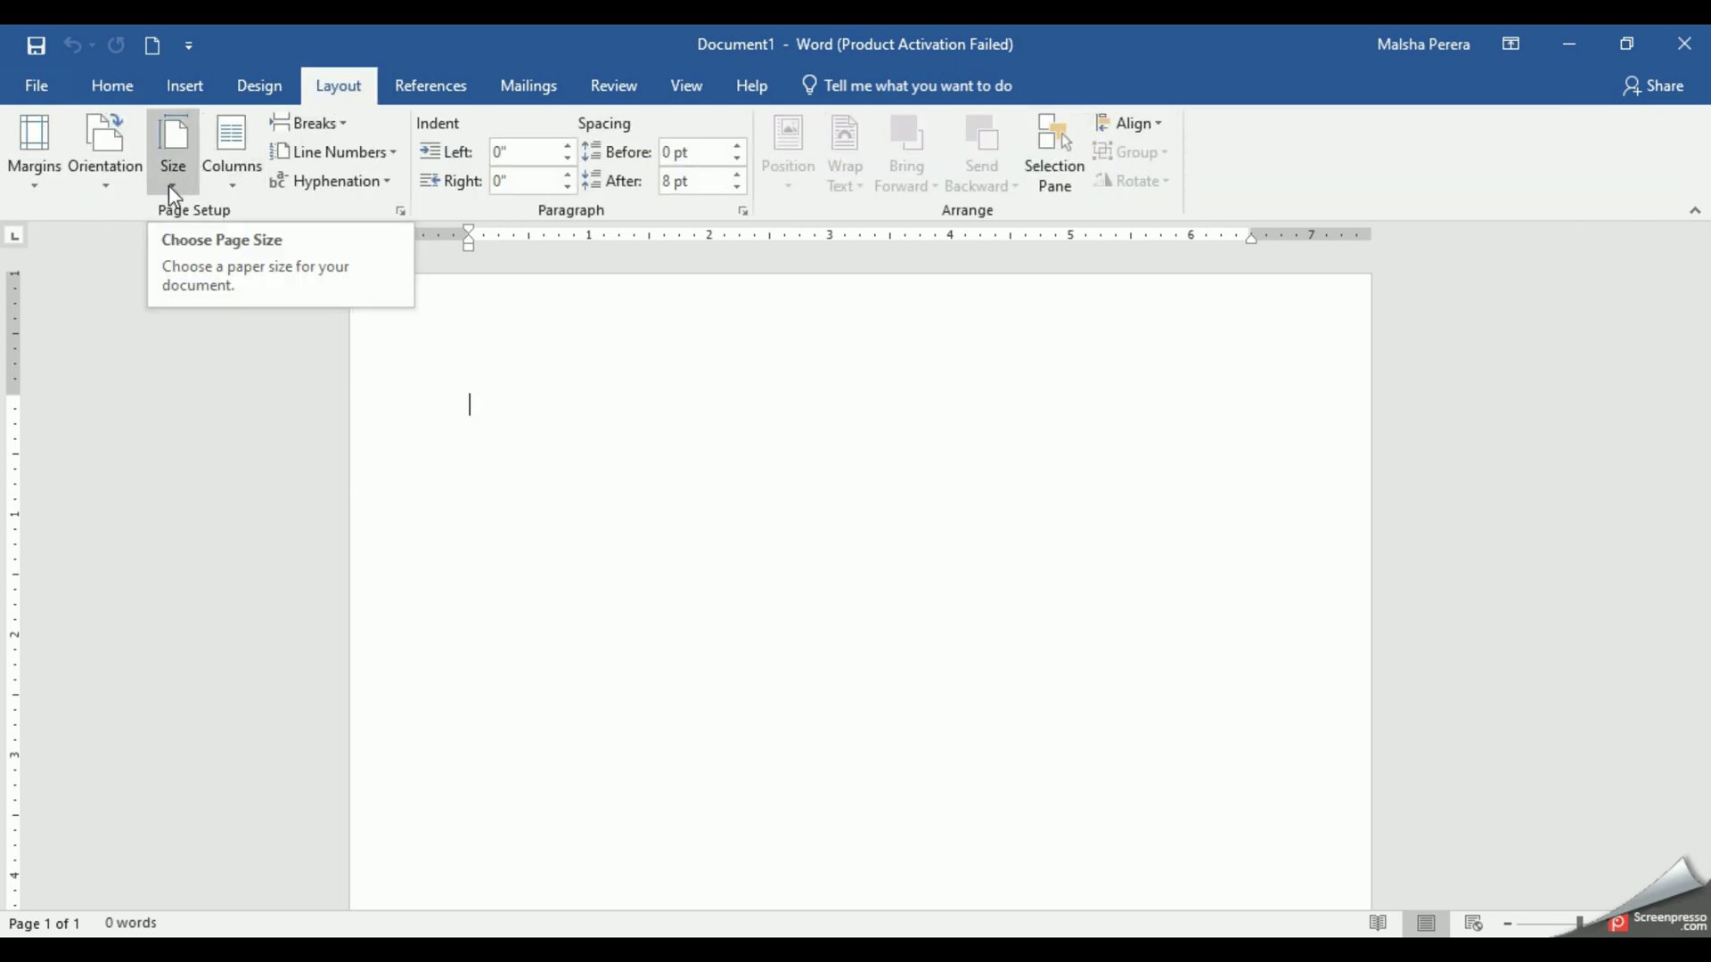
pyautogui.click(172, 189)
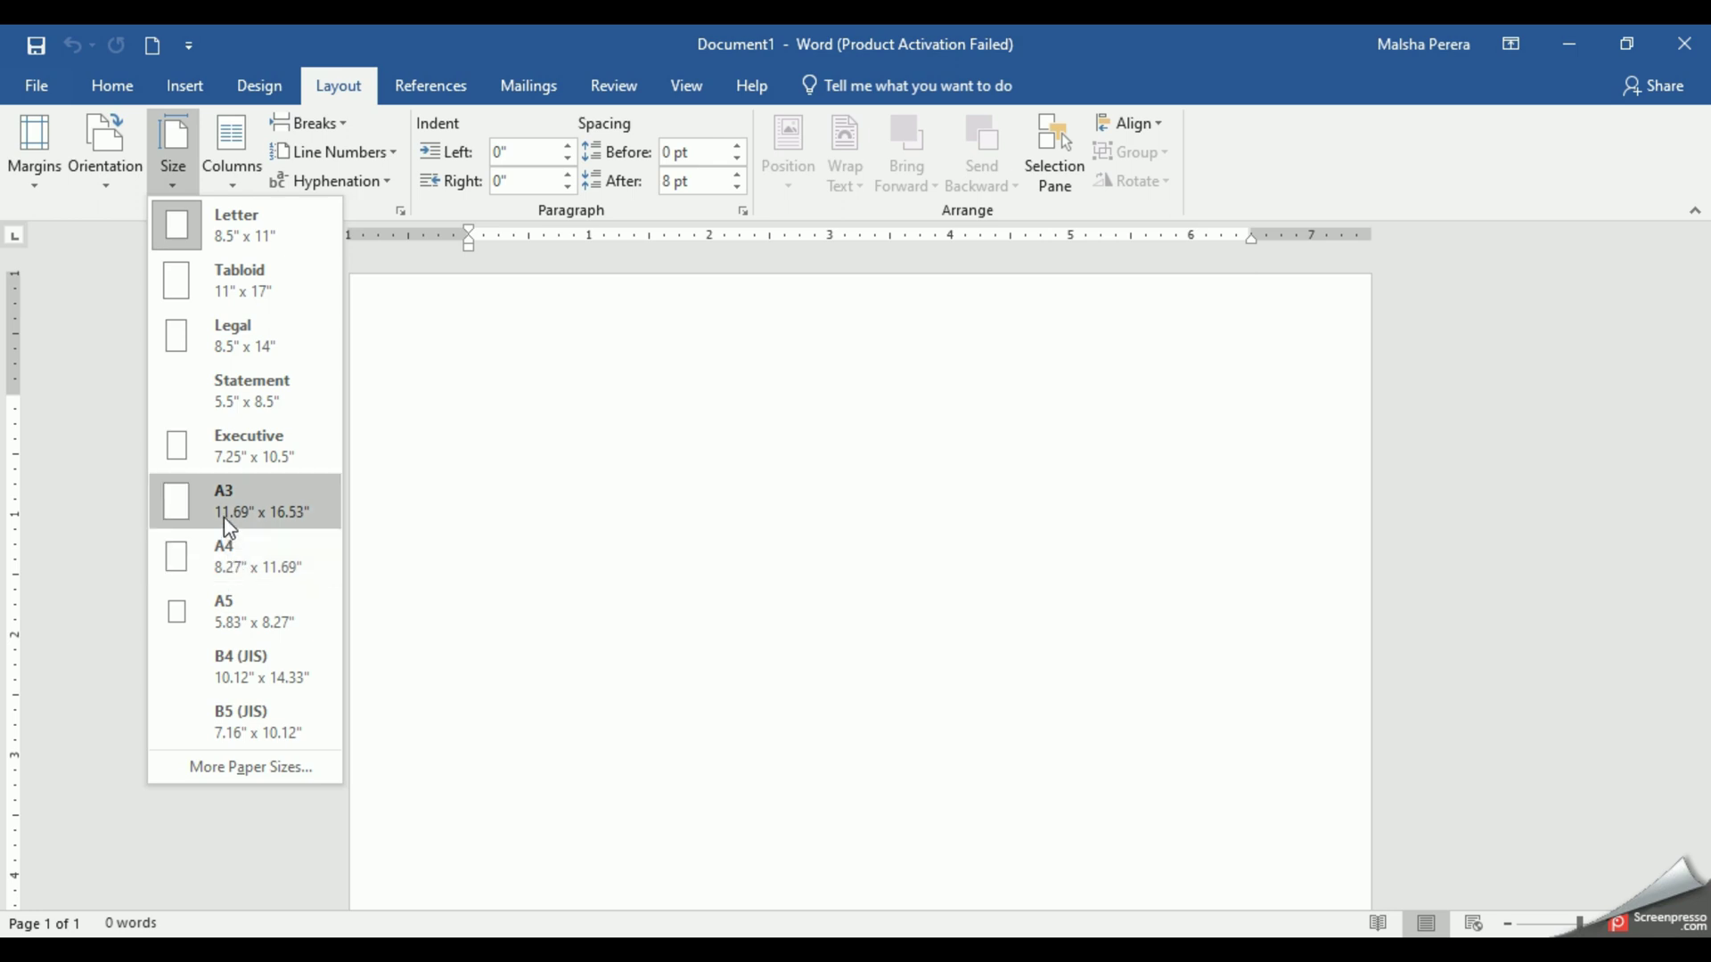
pyautogui.click(223, 617)
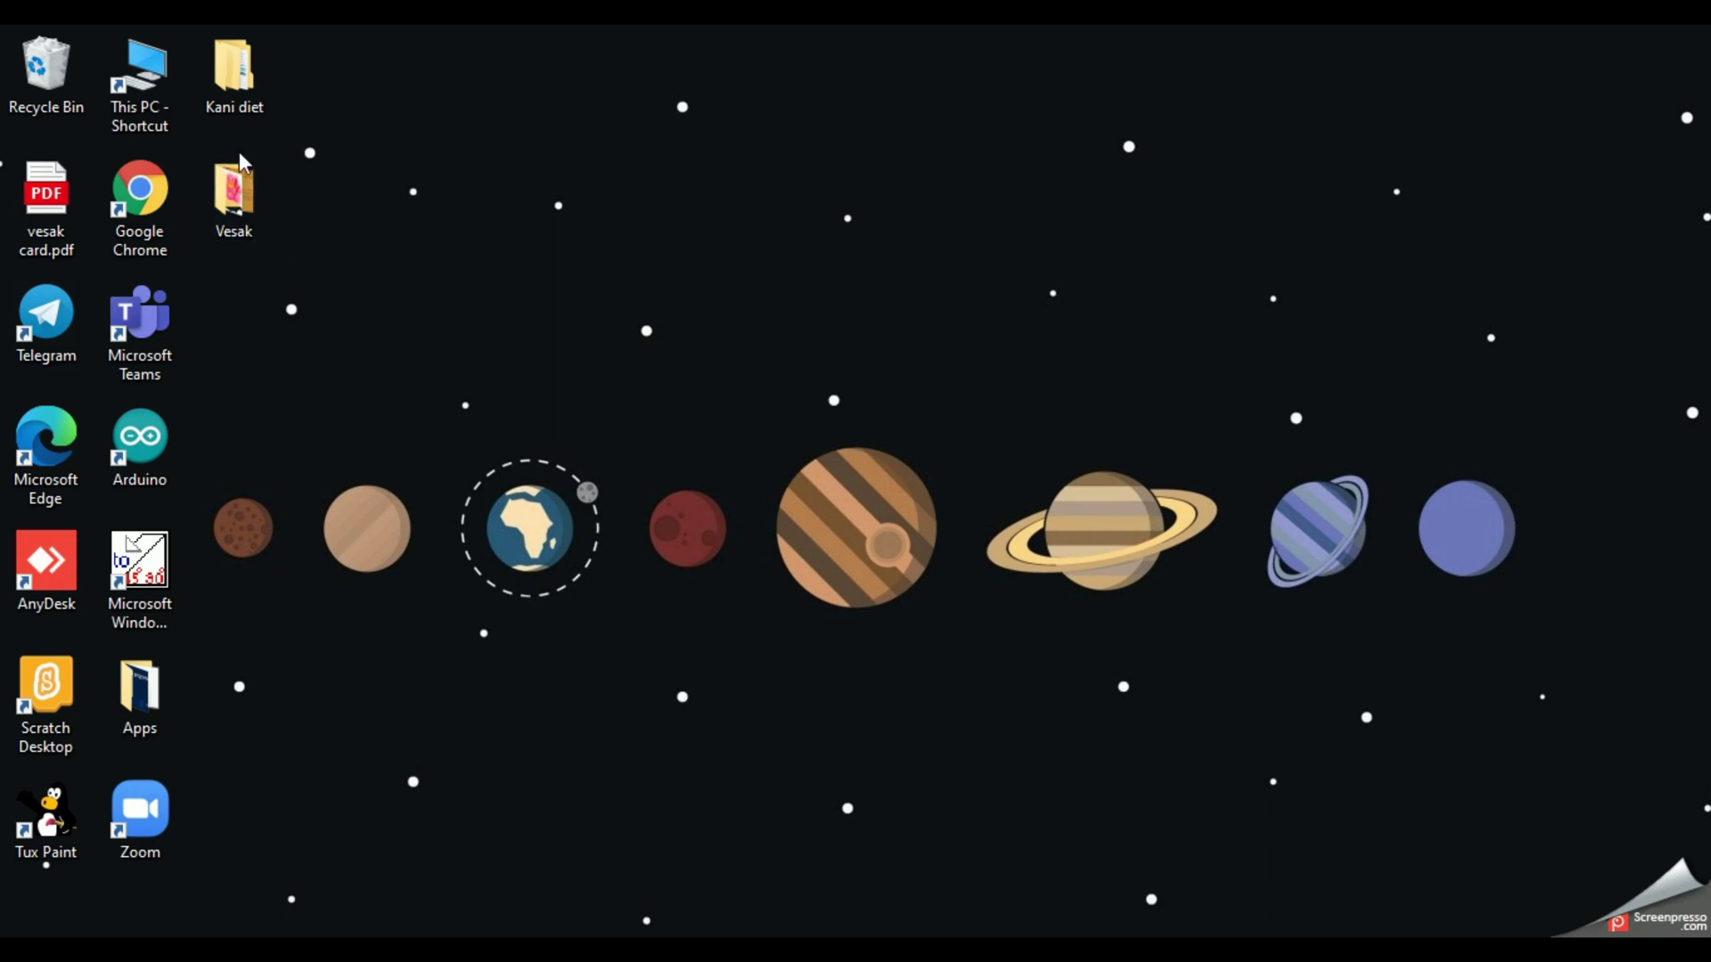
# - Open the desktop's Vesak folder to show its seven Vesak images
pyautogui.doubleClick(234, 223)
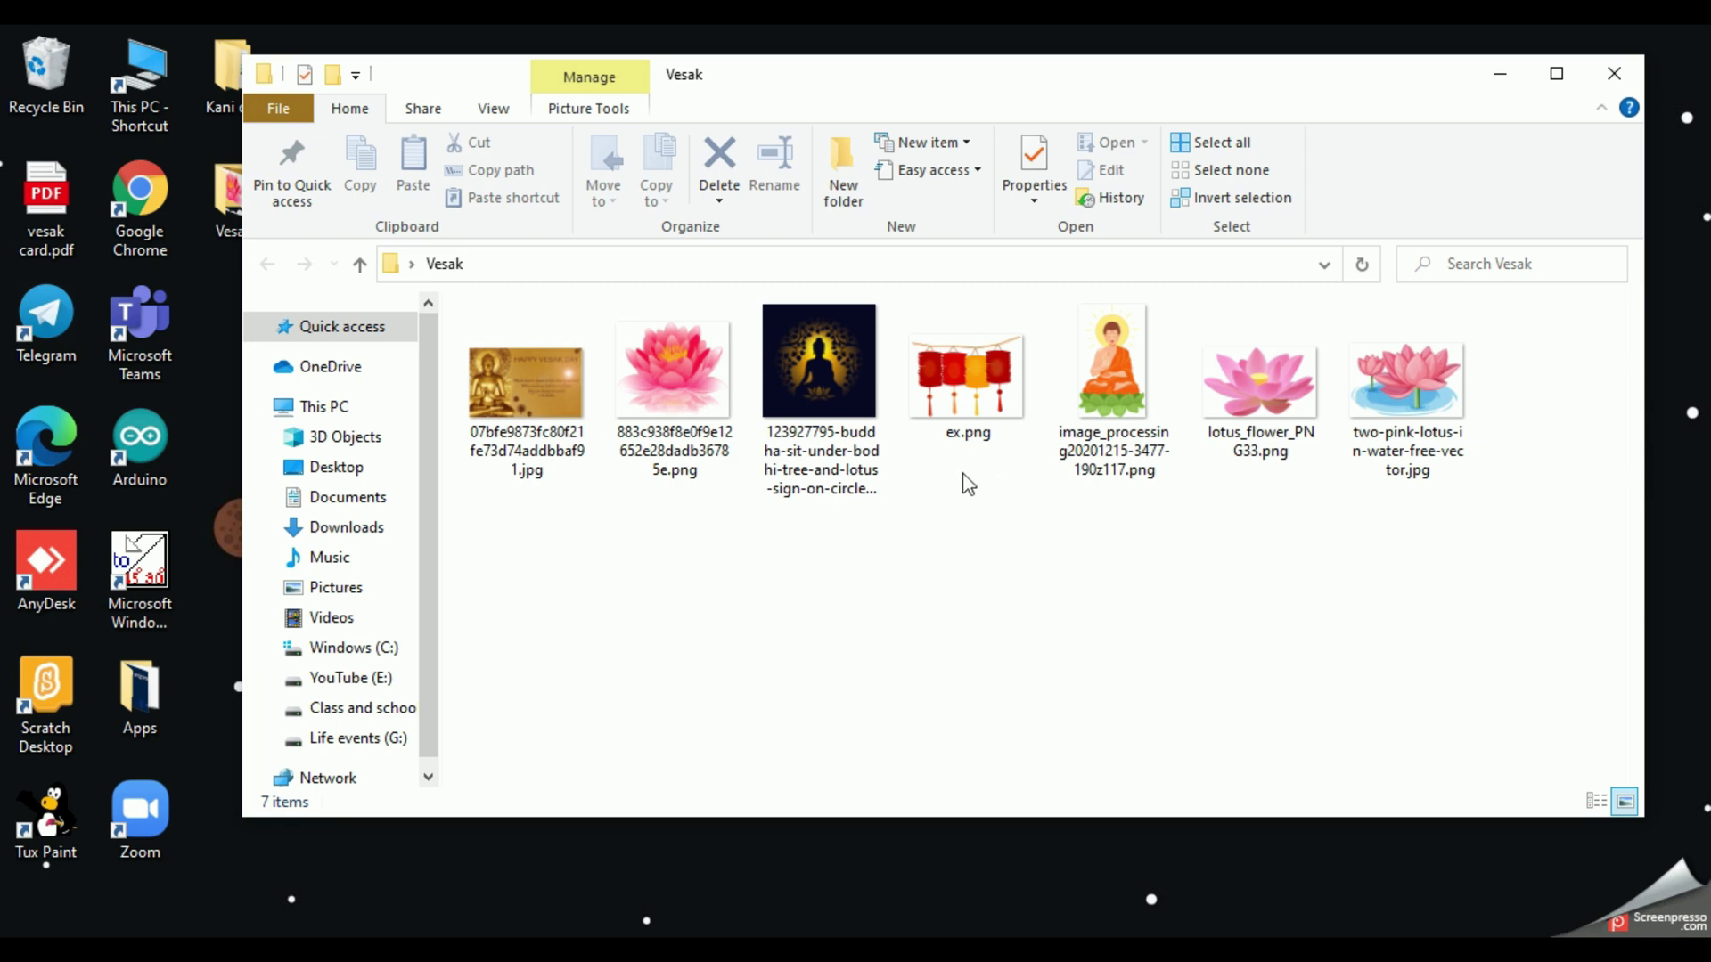
# - Insert the Buddha-under-Bodhi-tree image from Desktop > Vesak into the Word page
pyautogui.click(1501, 80)
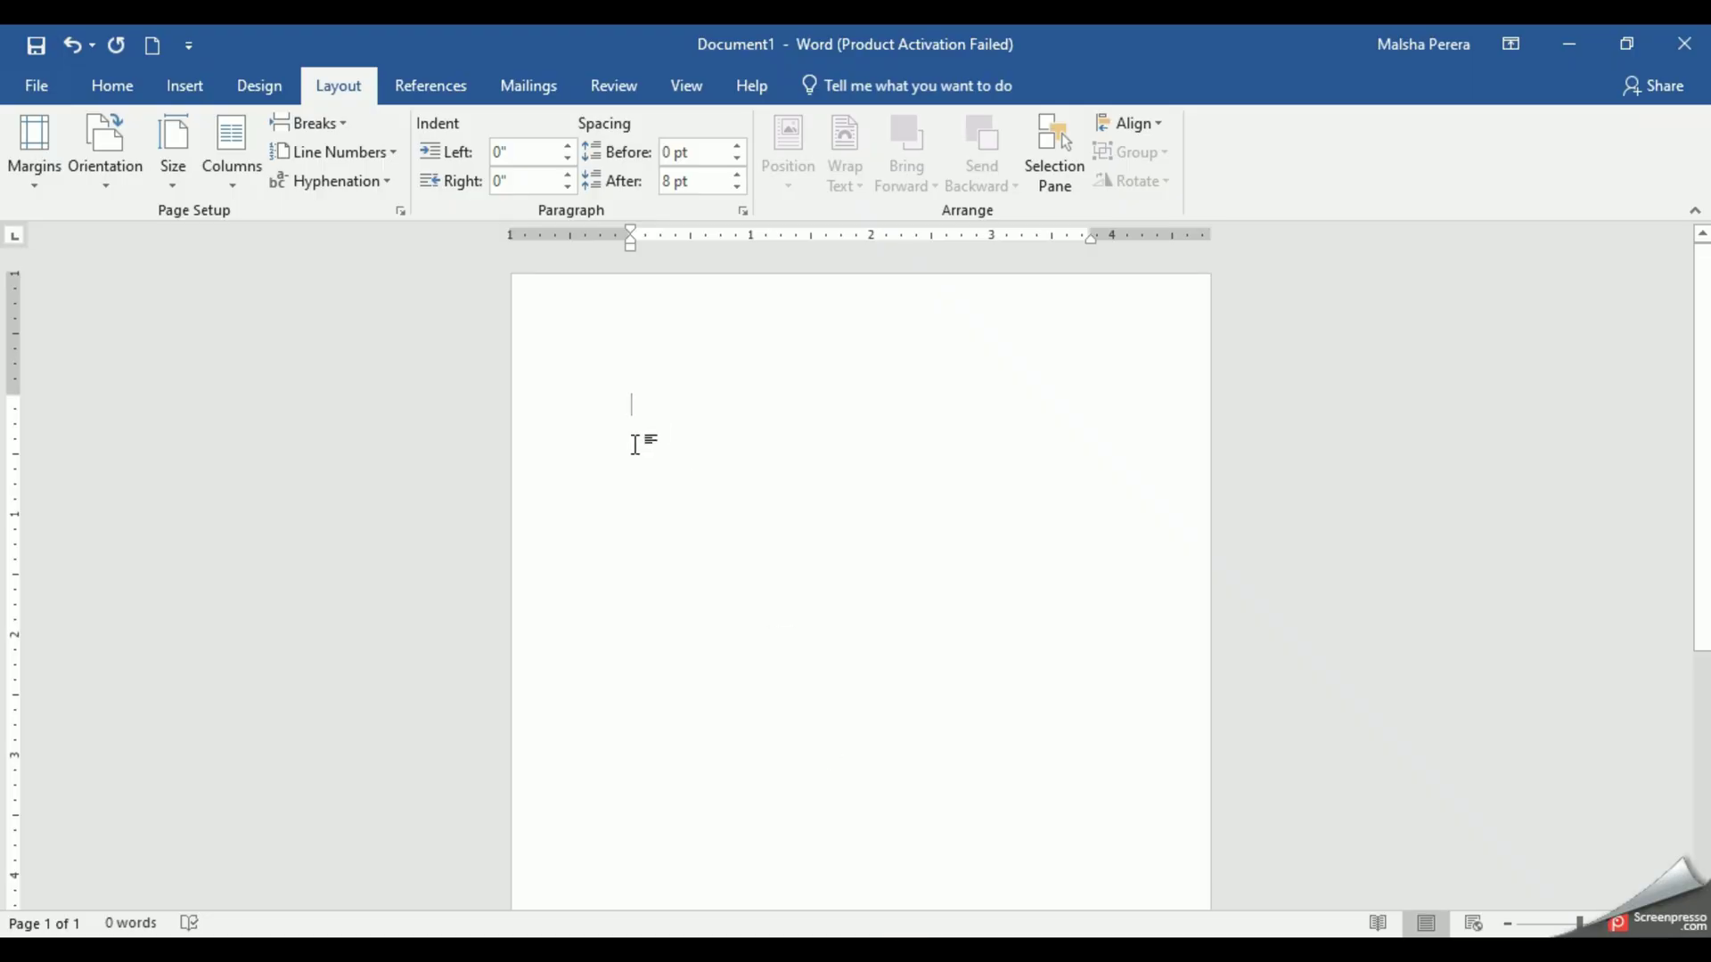
pyautogui.click(178, 91)
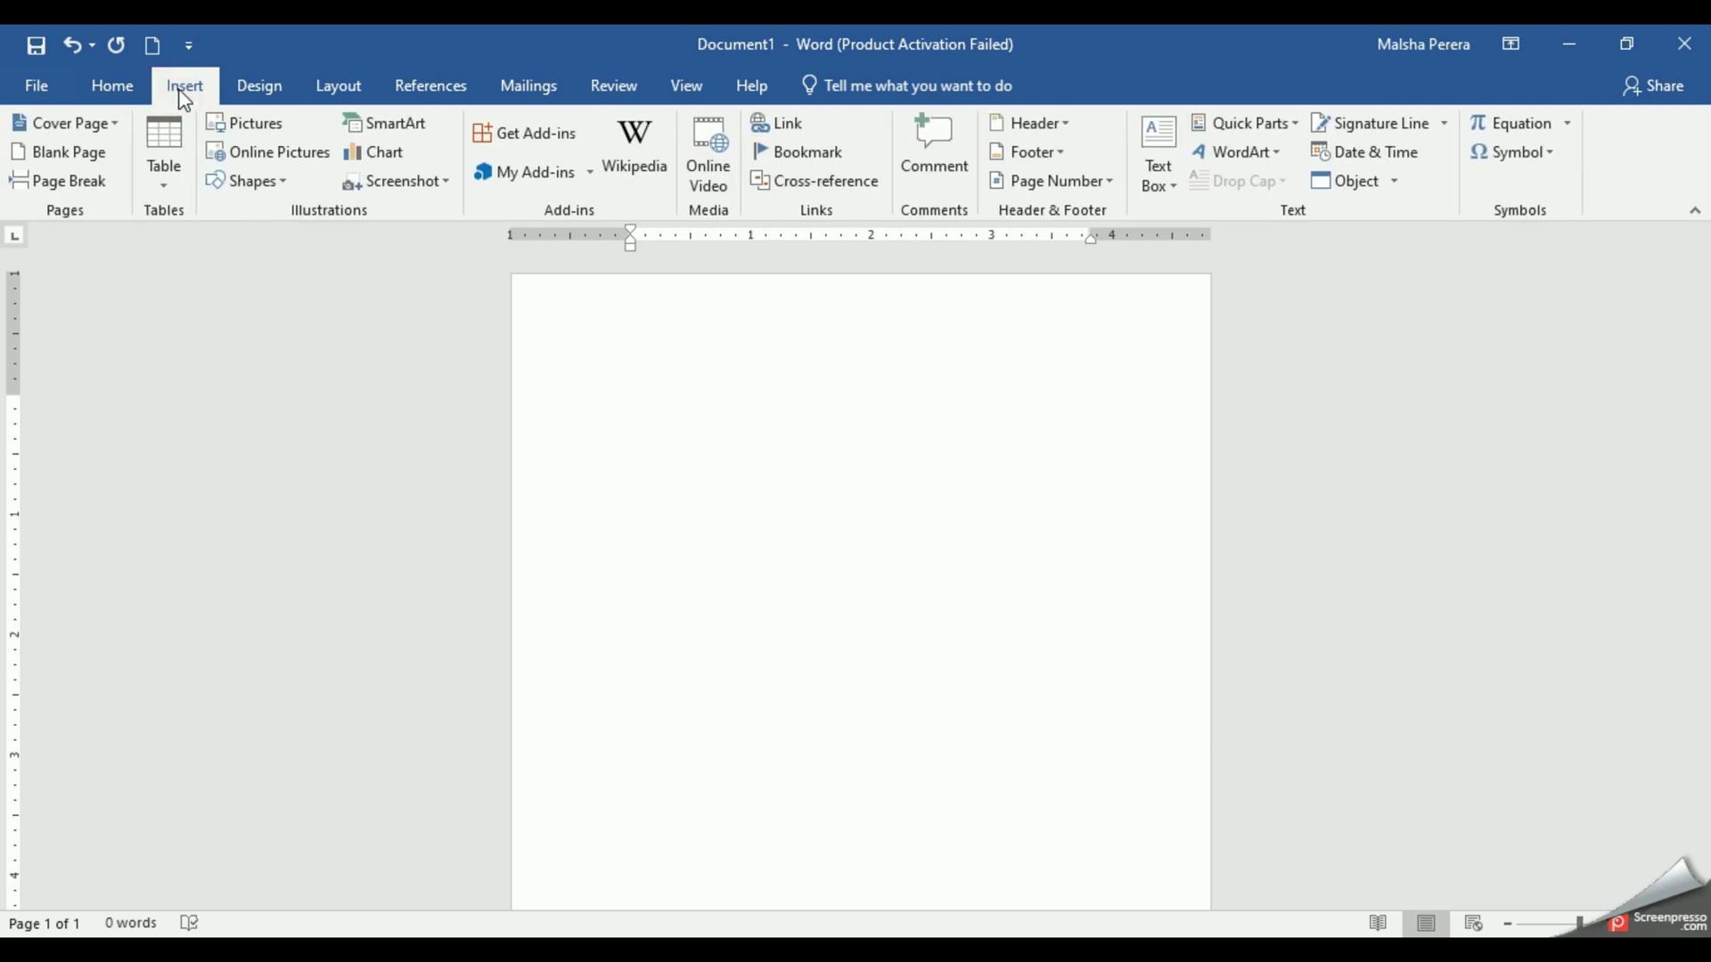
pyautogui.click(244, 123)
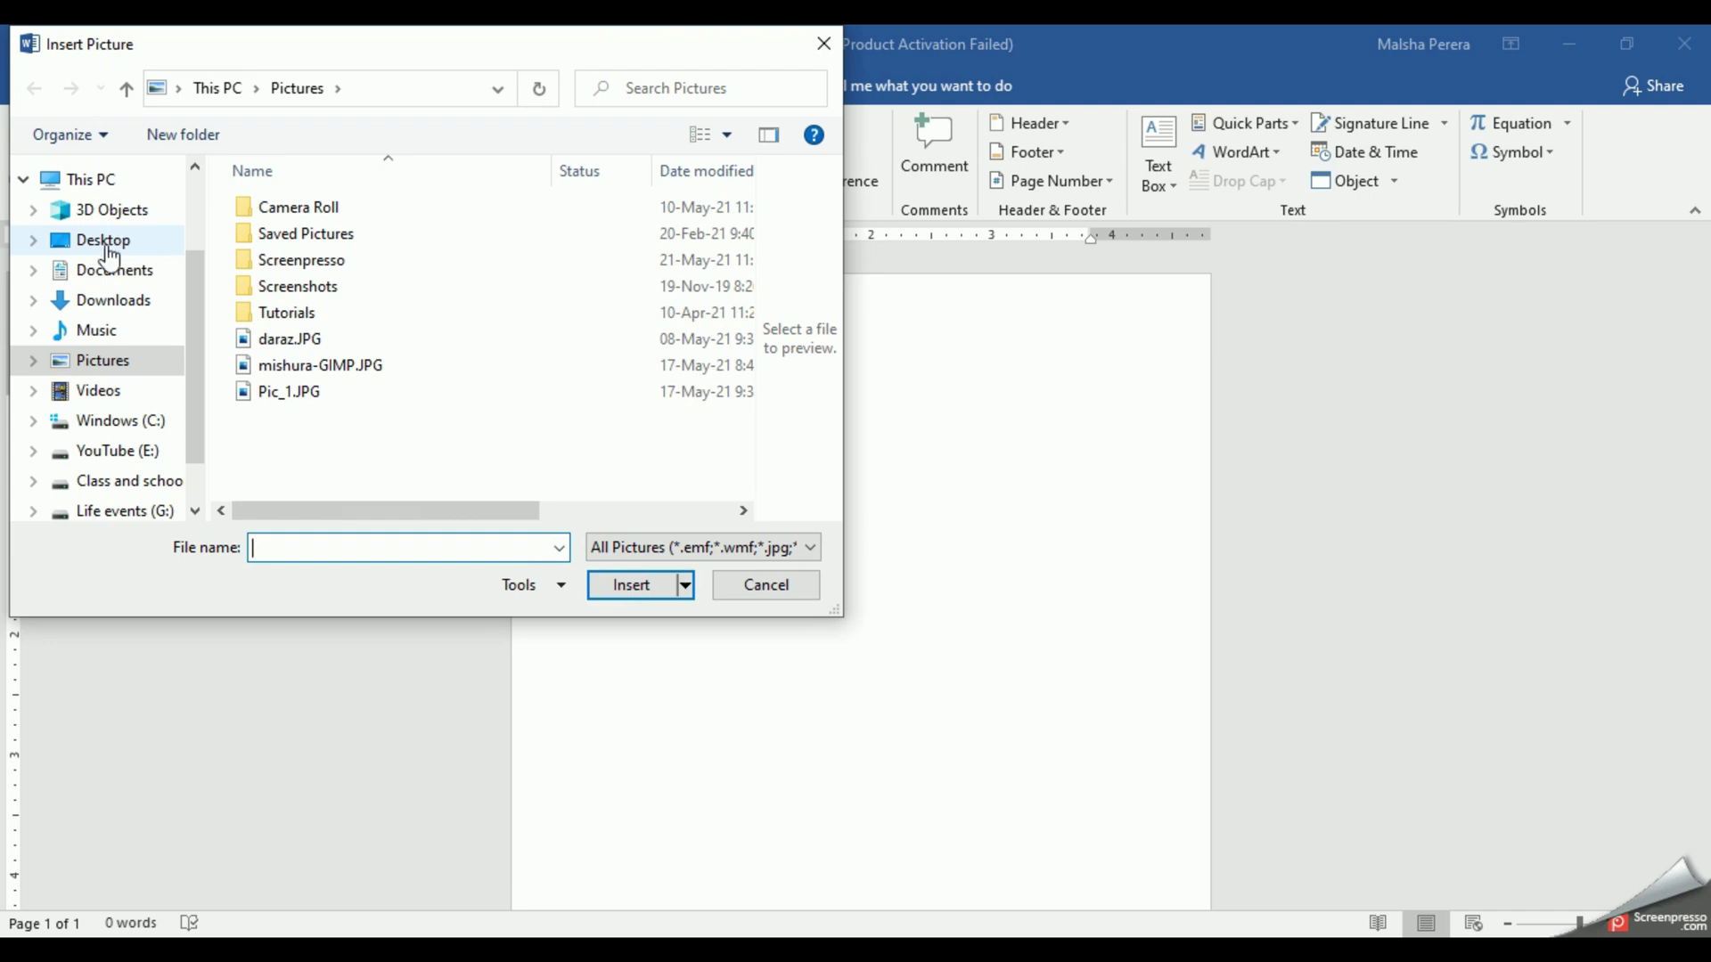
pyautogui.click(114, 242)
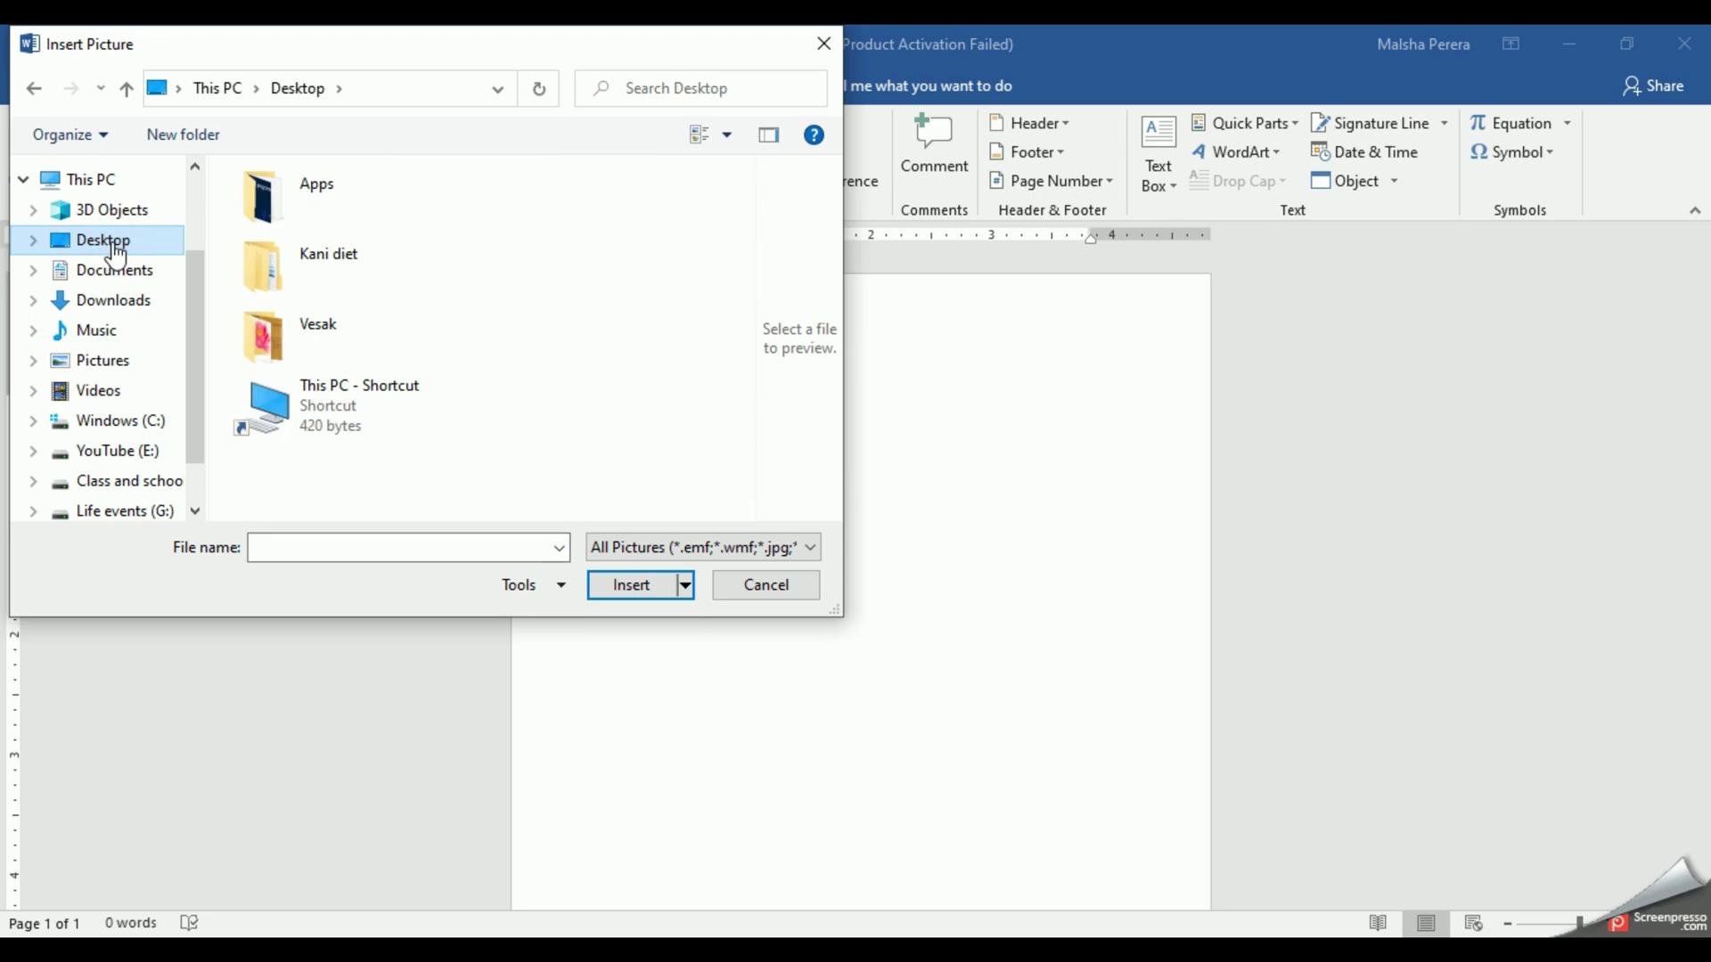
pyautogui.doubleClick(319, 330)
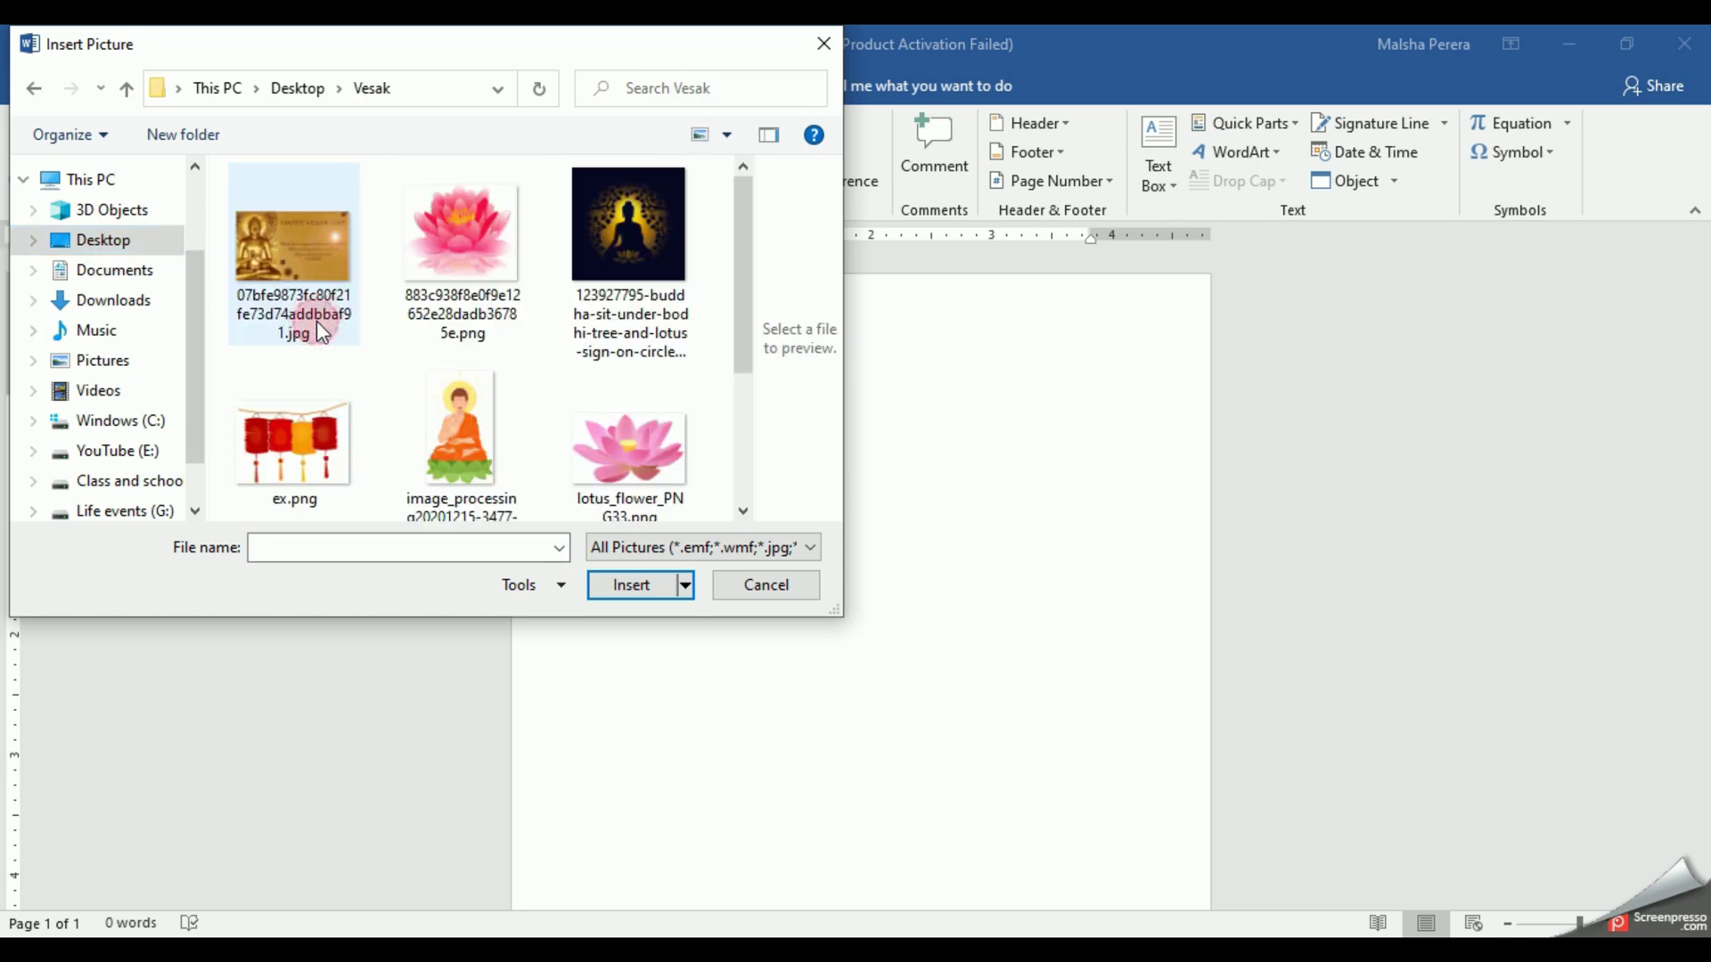
pyautogui.scroll(-2, 666, 354)
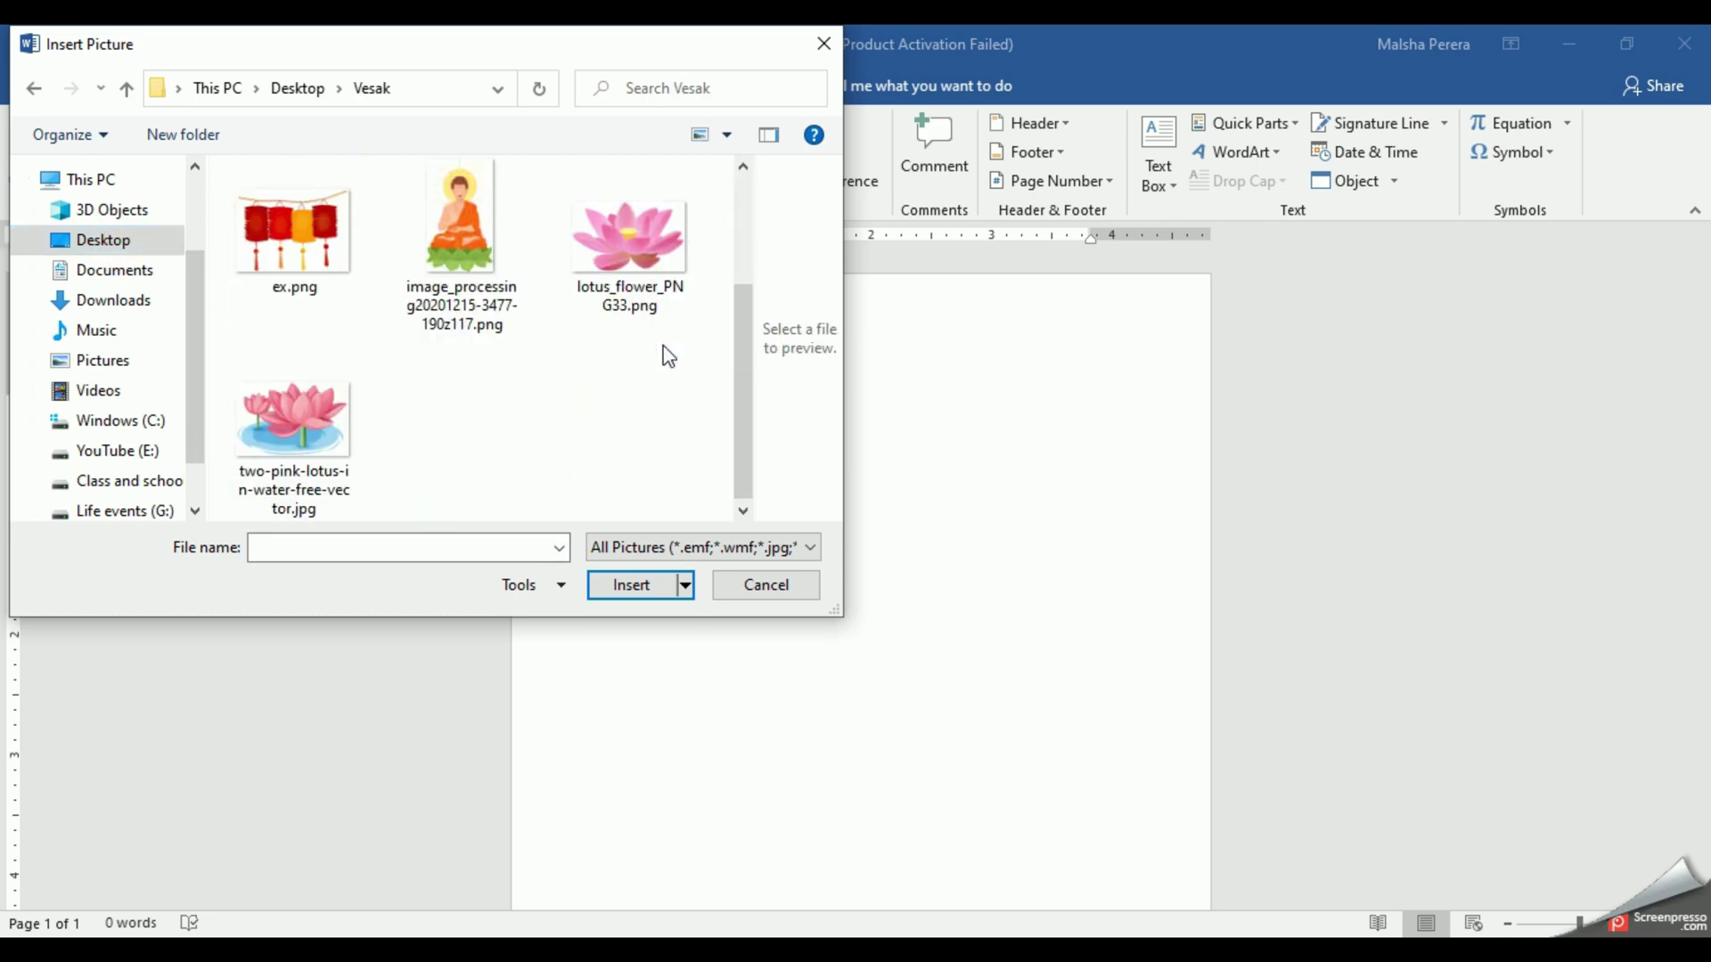
pyautogui.scroll(3, 666, 360)
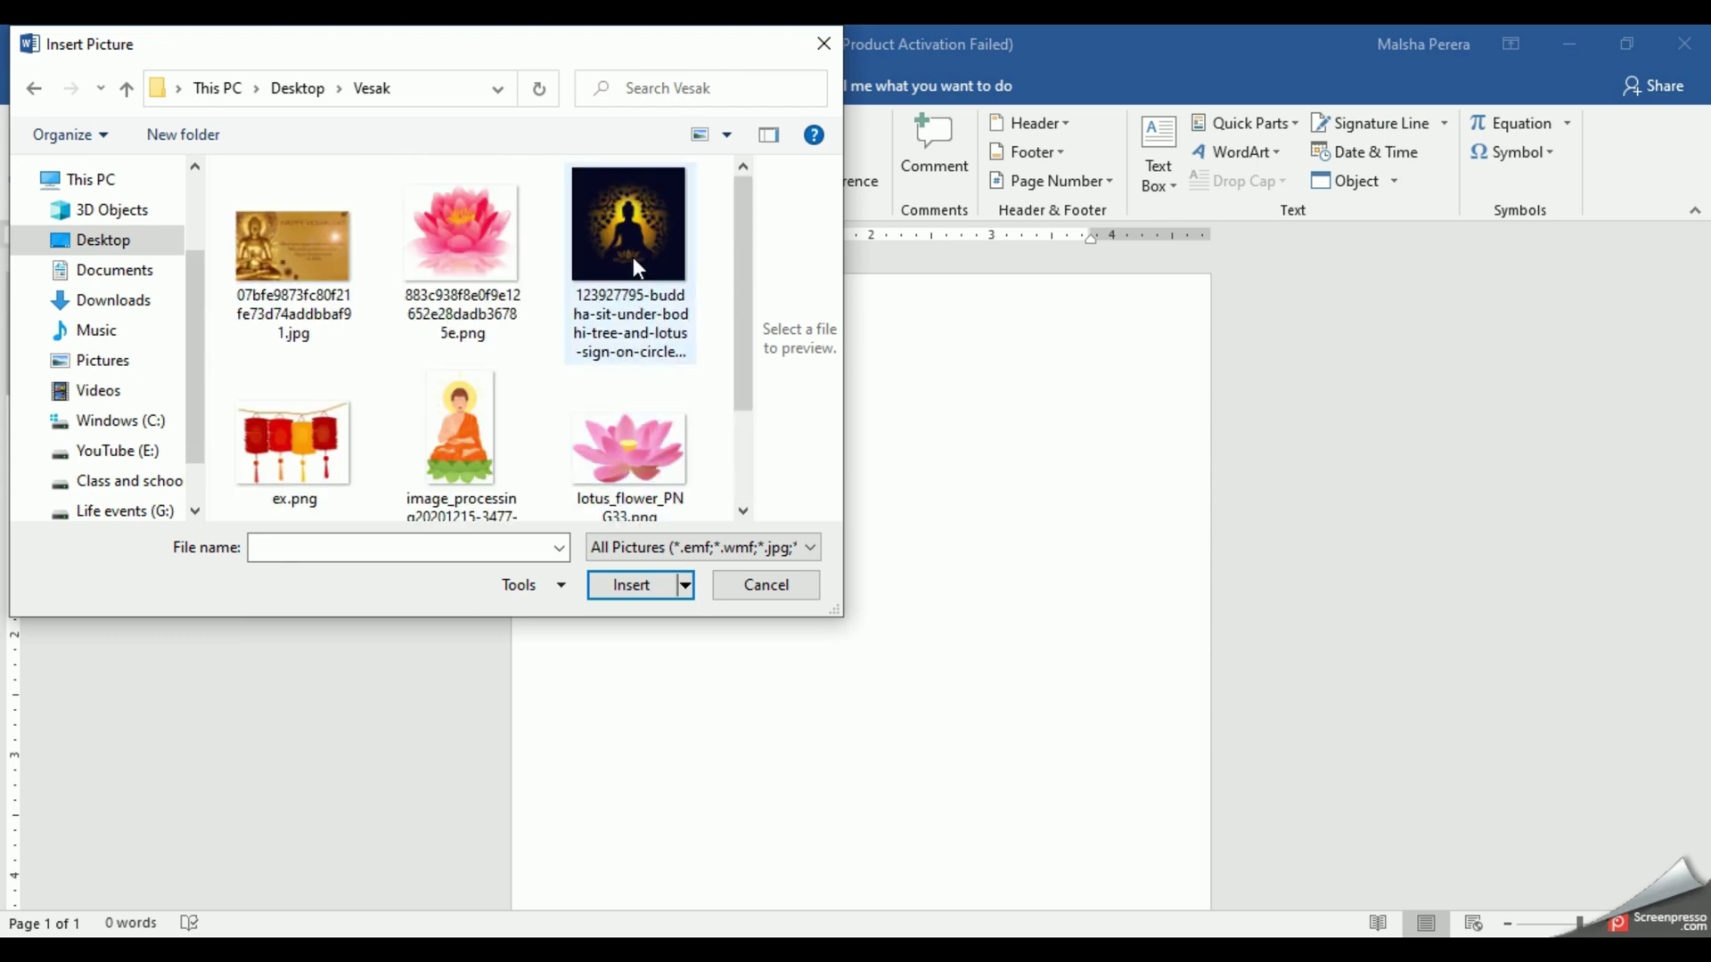
pyautogui.scroll(-2, 557, 474)
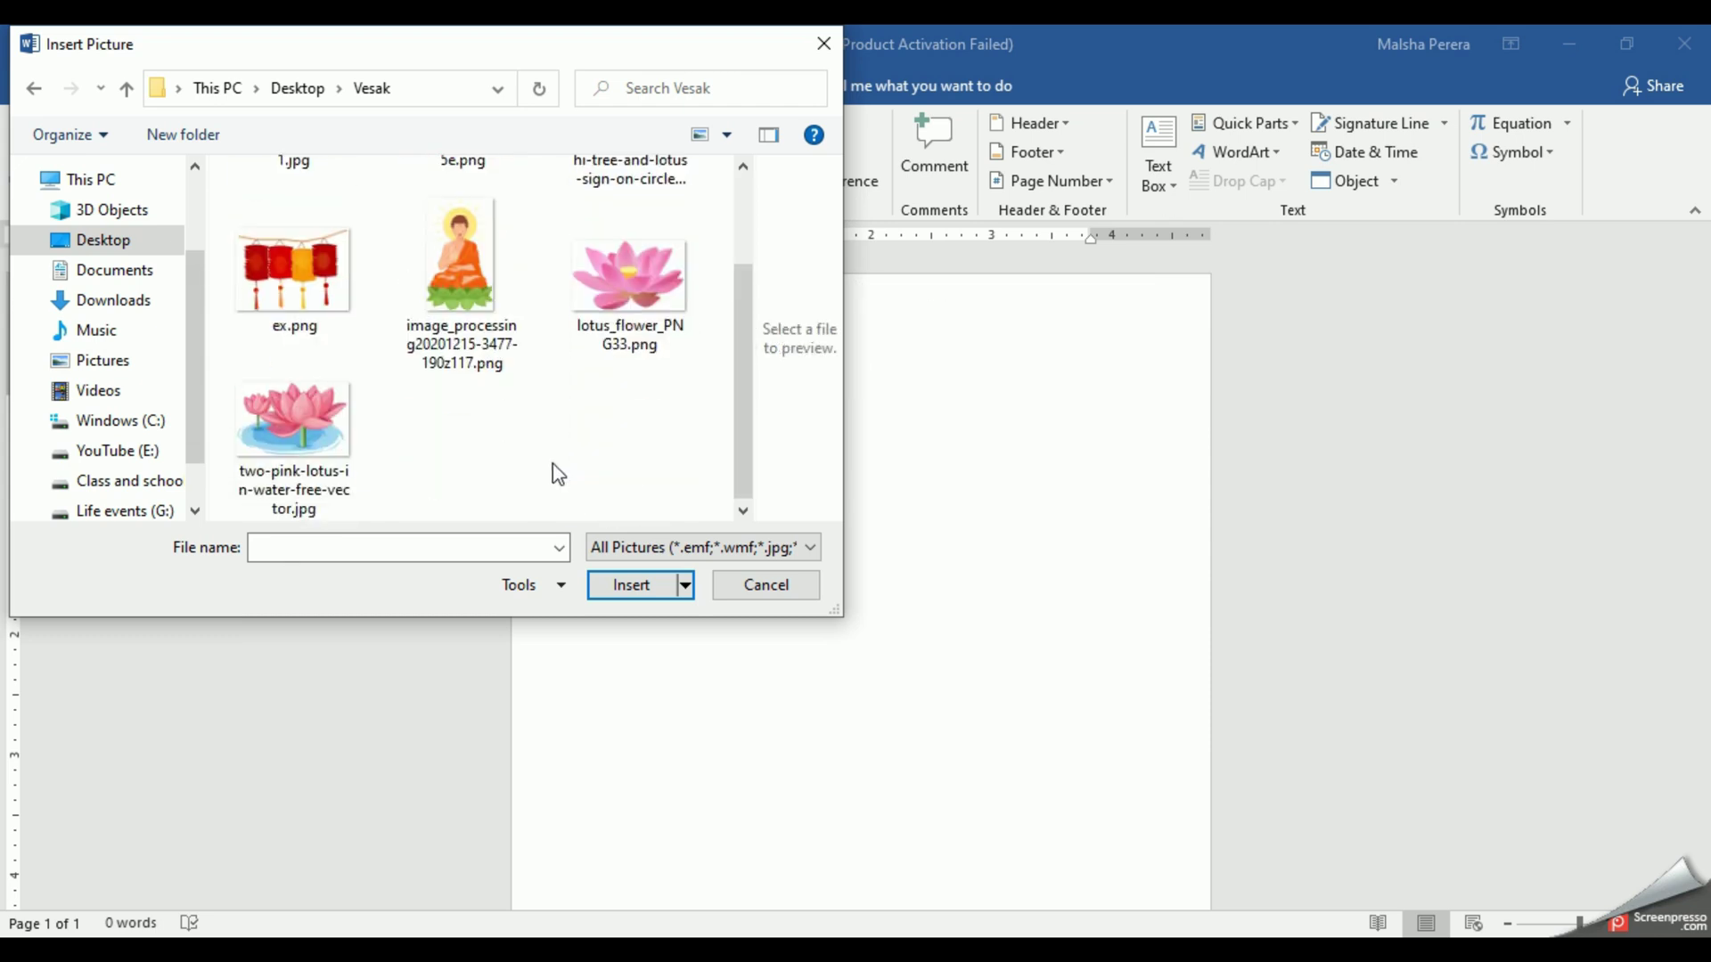
pyautogui.scroll(2, 557, 474)
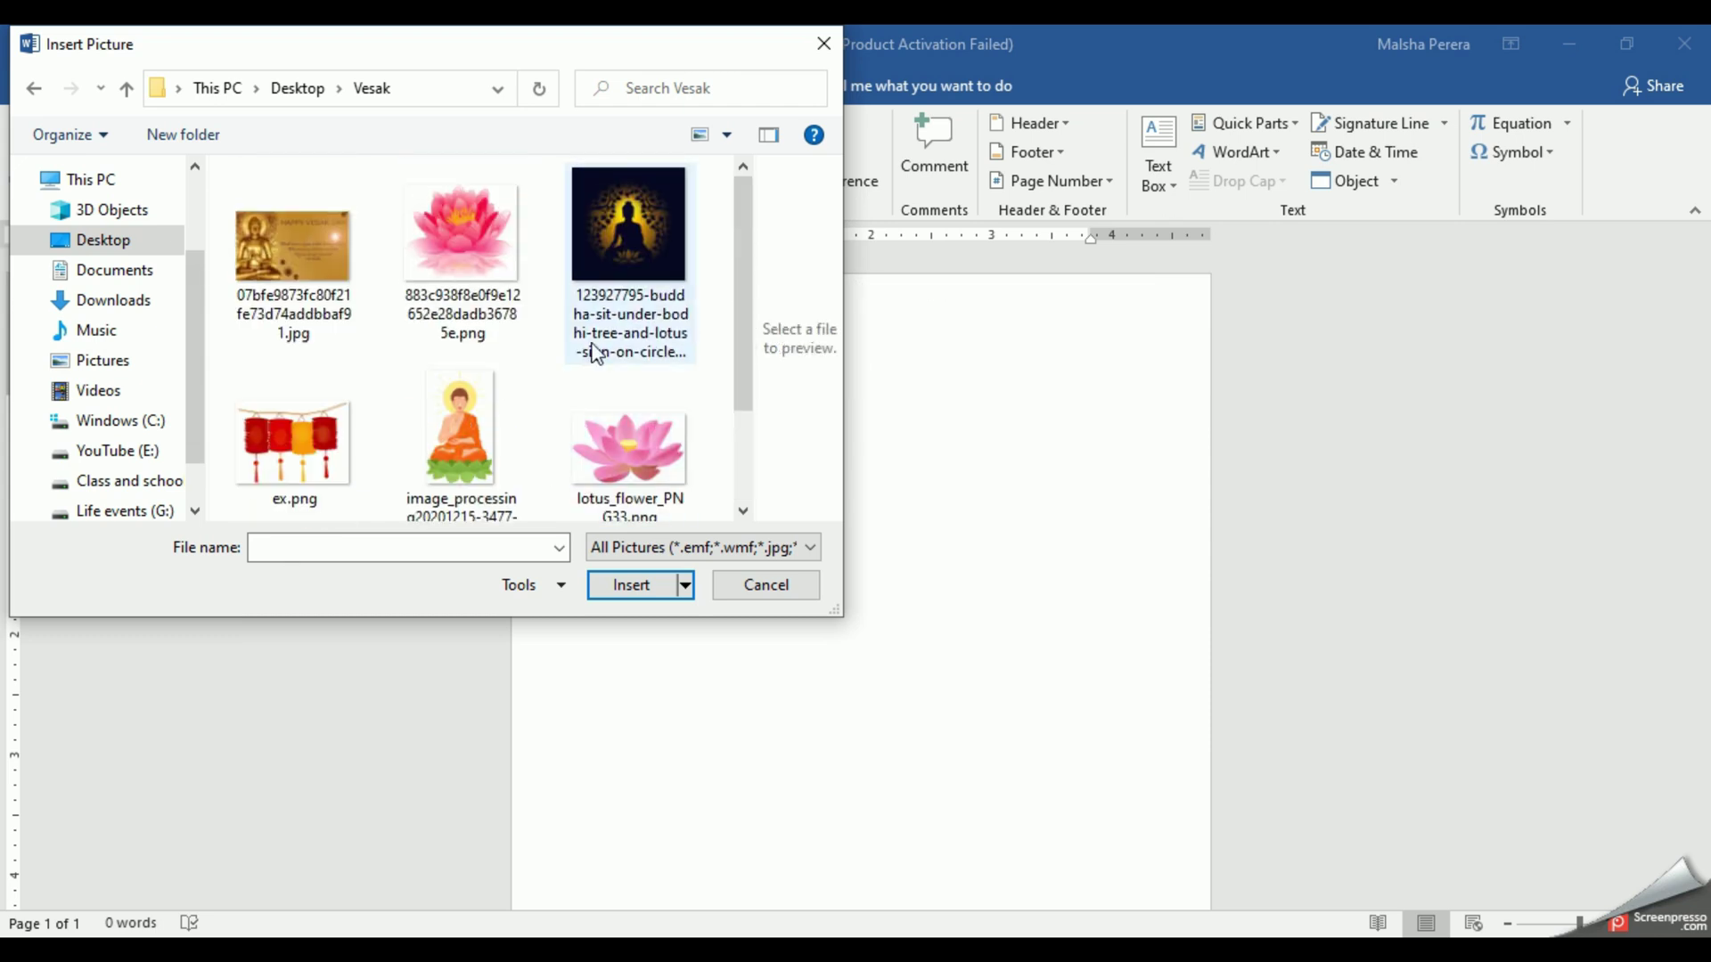
pyautogui.click(630, 251)
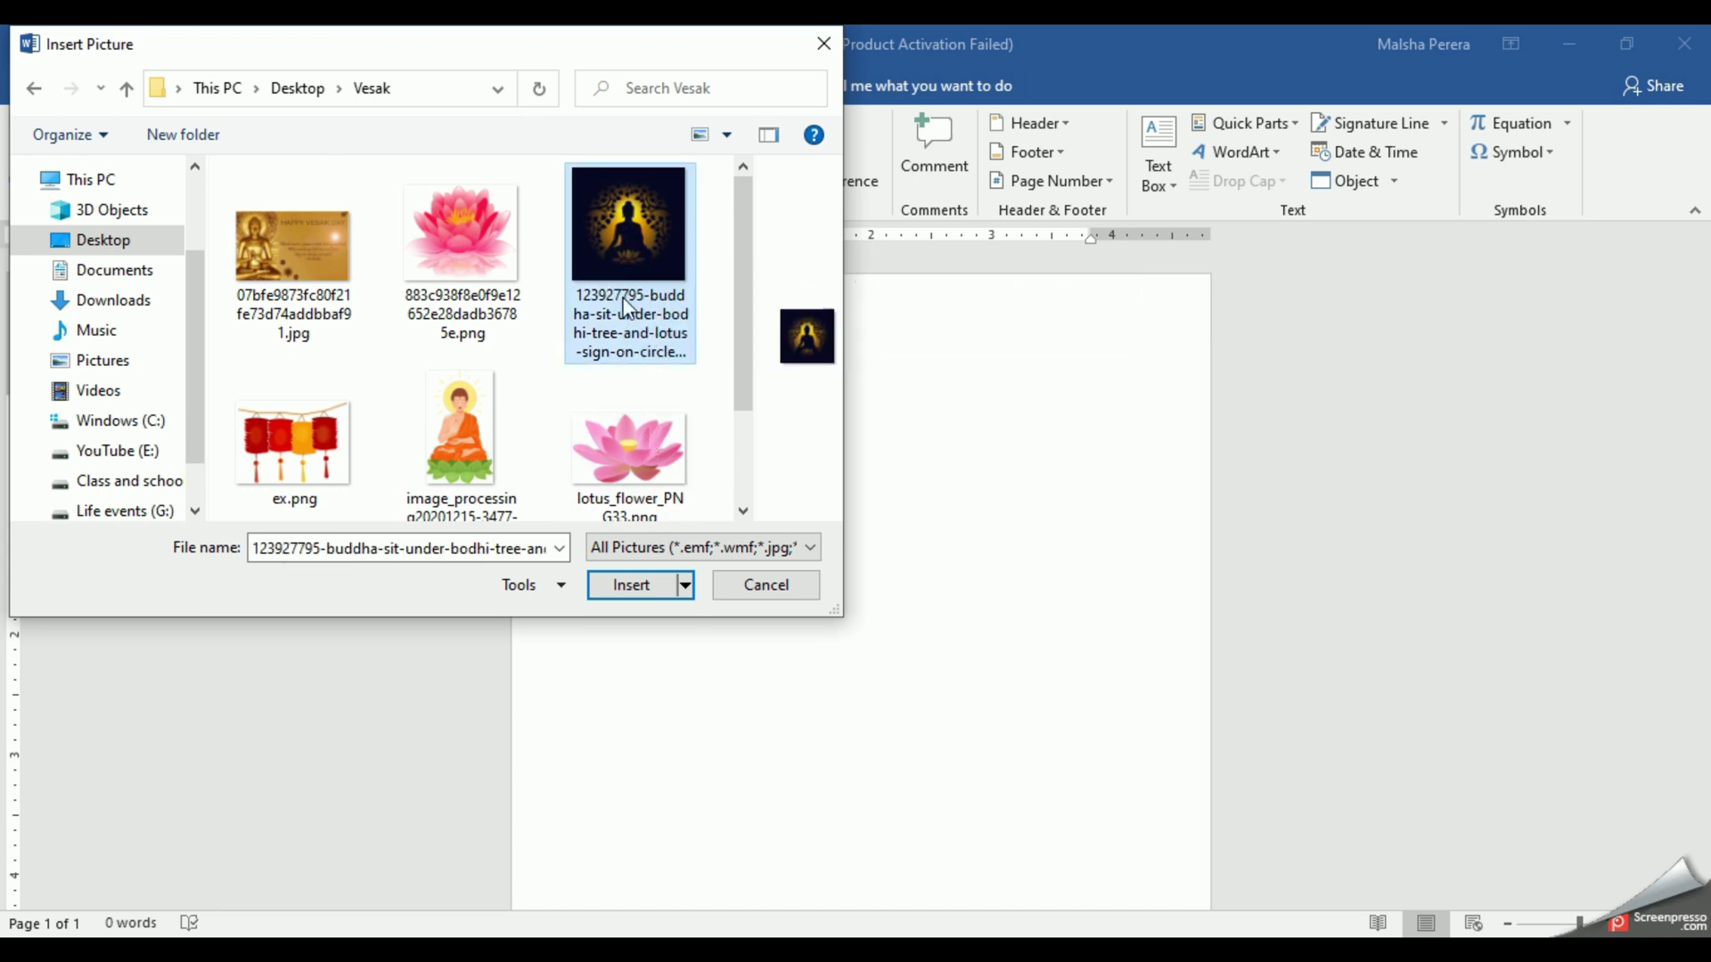
pyautogui.click(632, 589)
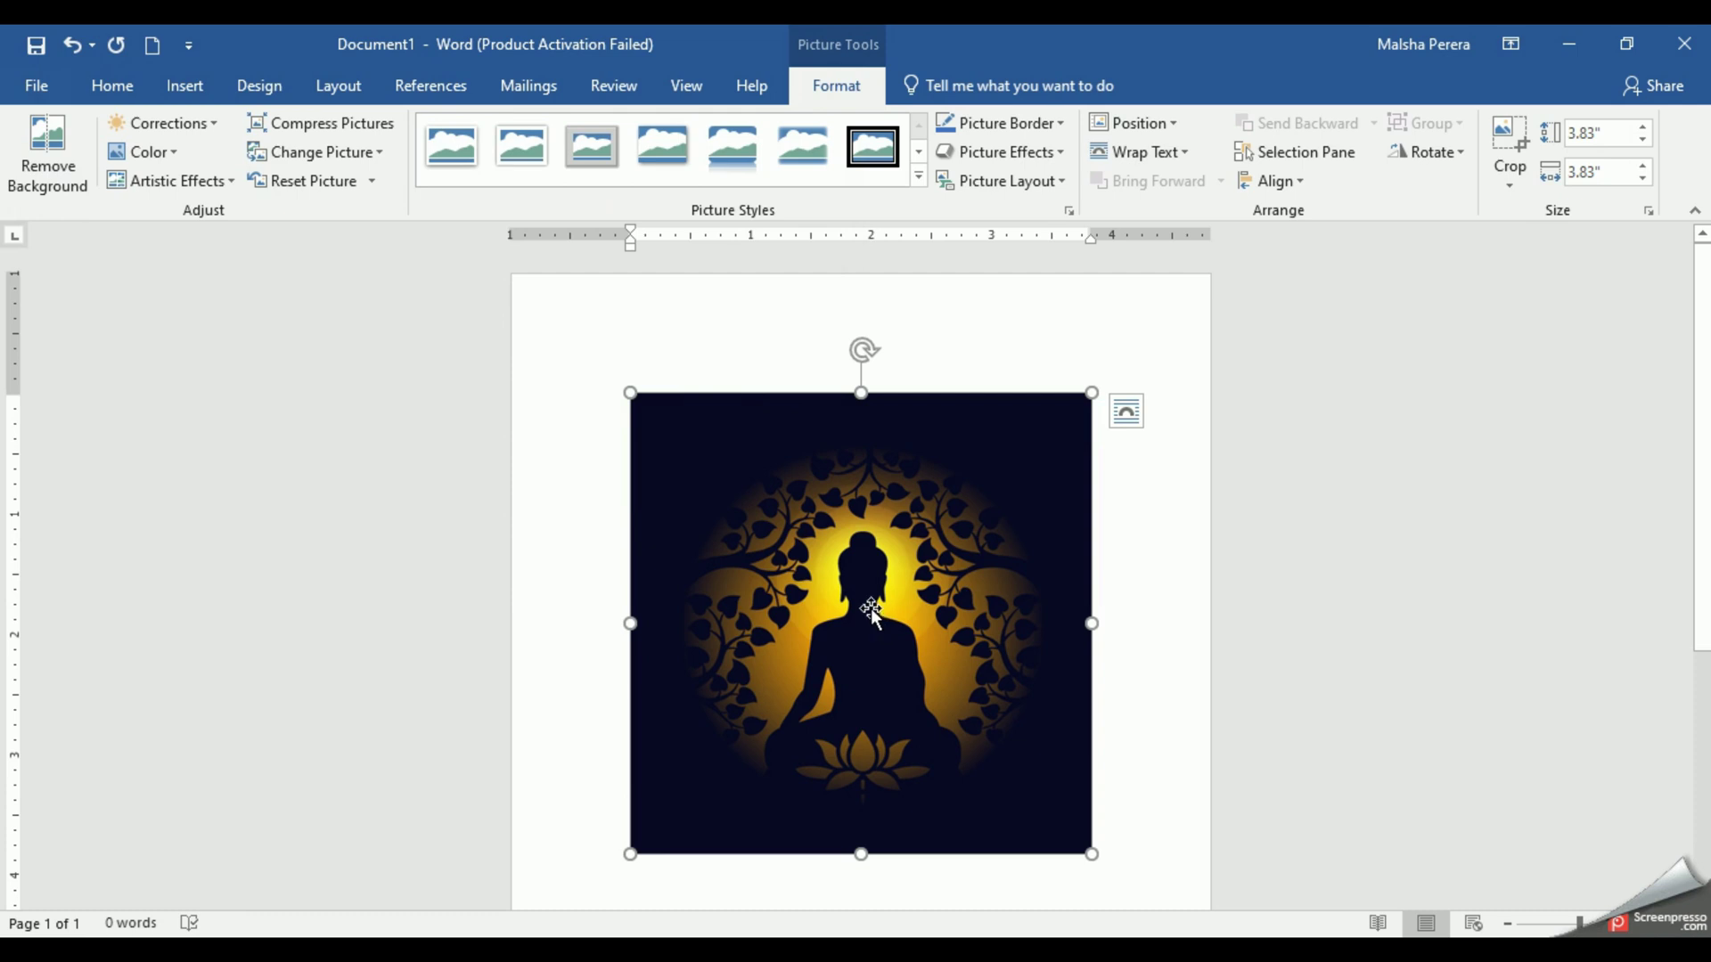
# - Try dragging the Buddha picture to a new spot, then reselect it
pyautogui.moveTo(869, 607); pyautogui.dragTo(900, 624)
pyautogui.click(1126, 716)
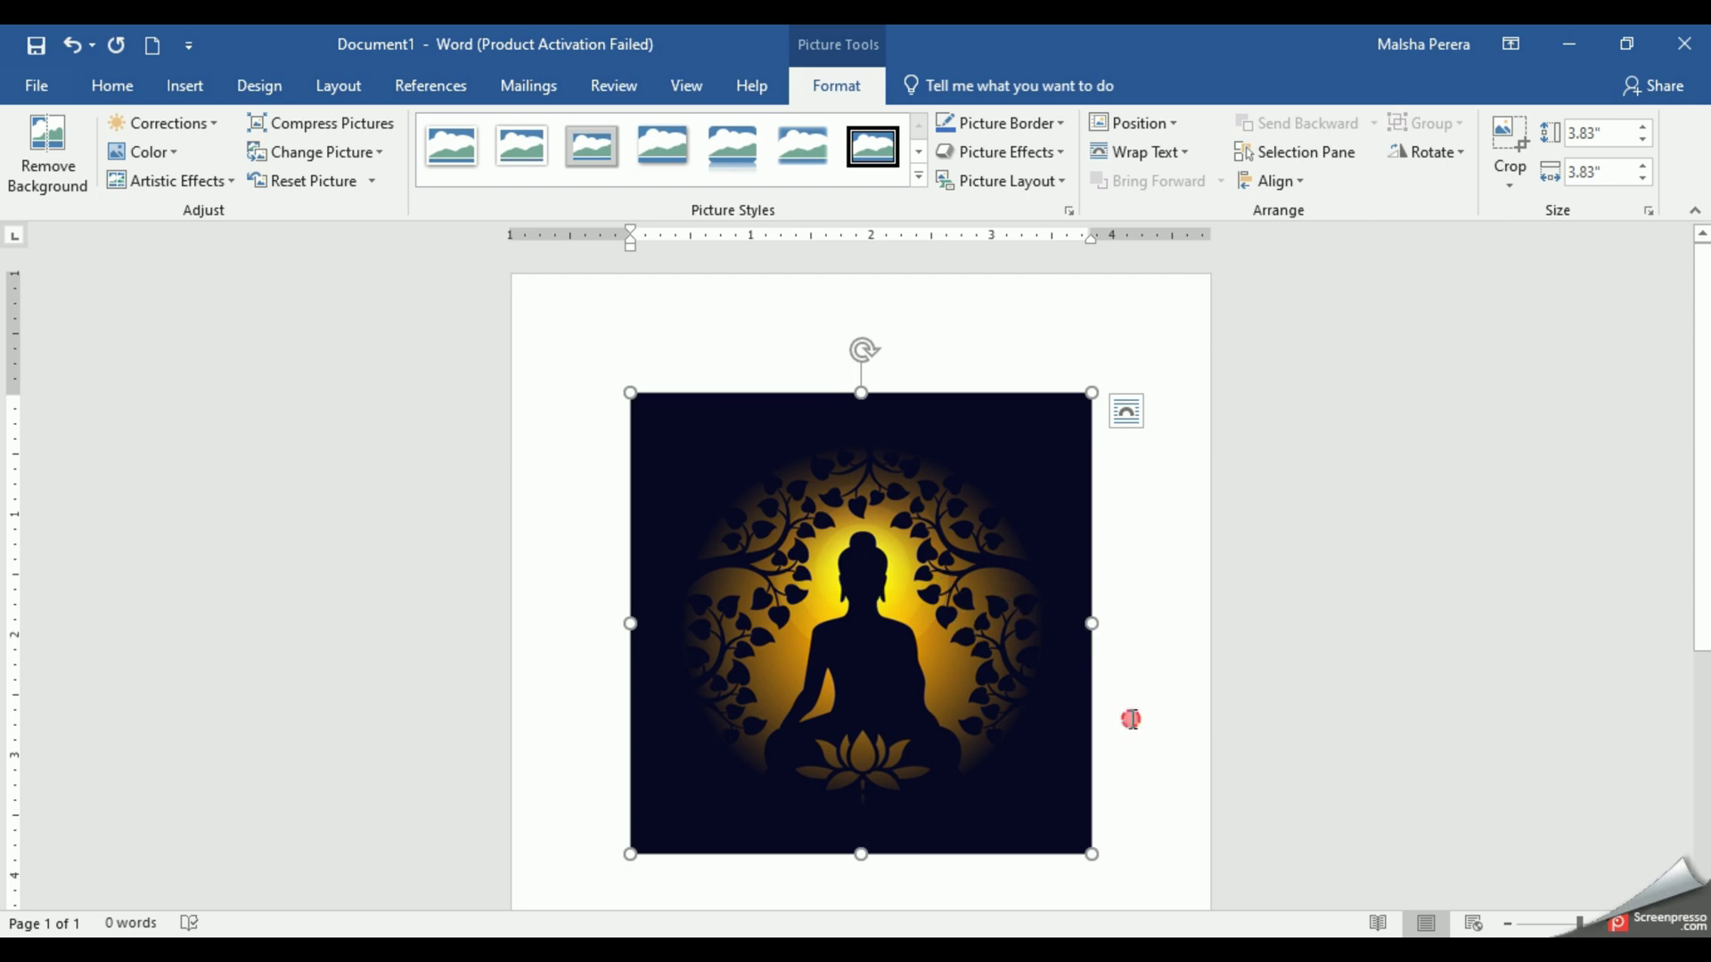
pyautogui.click(809, 652)
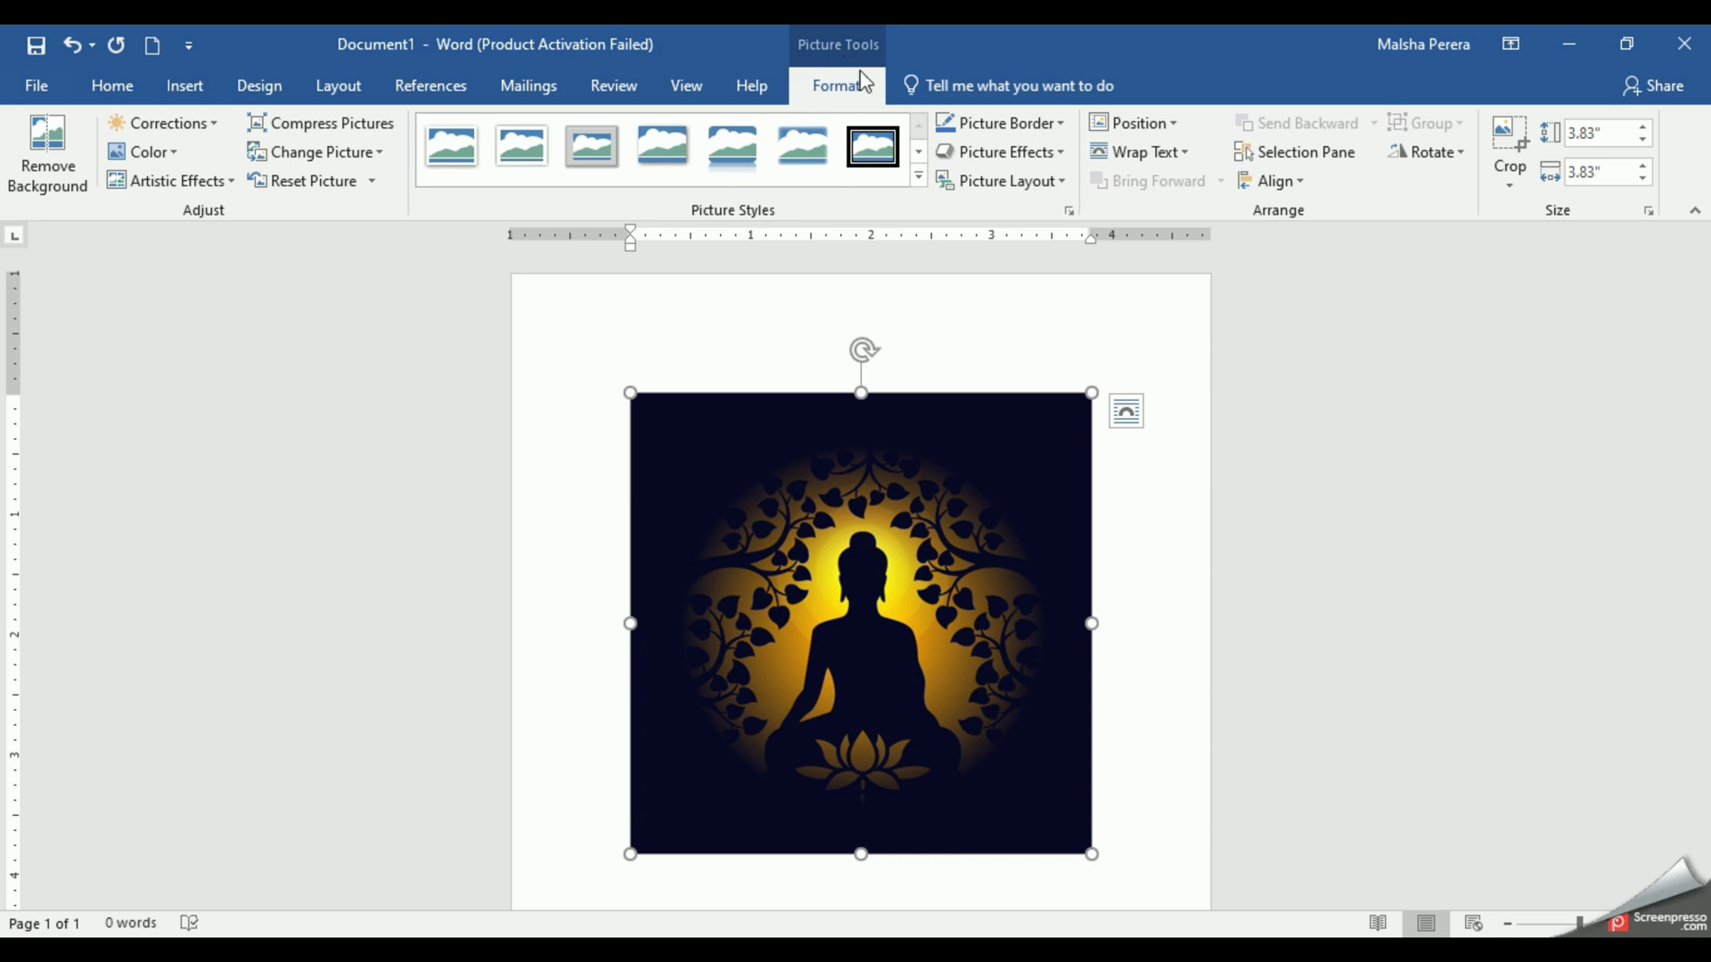
pyautogui.click(1165, 565)
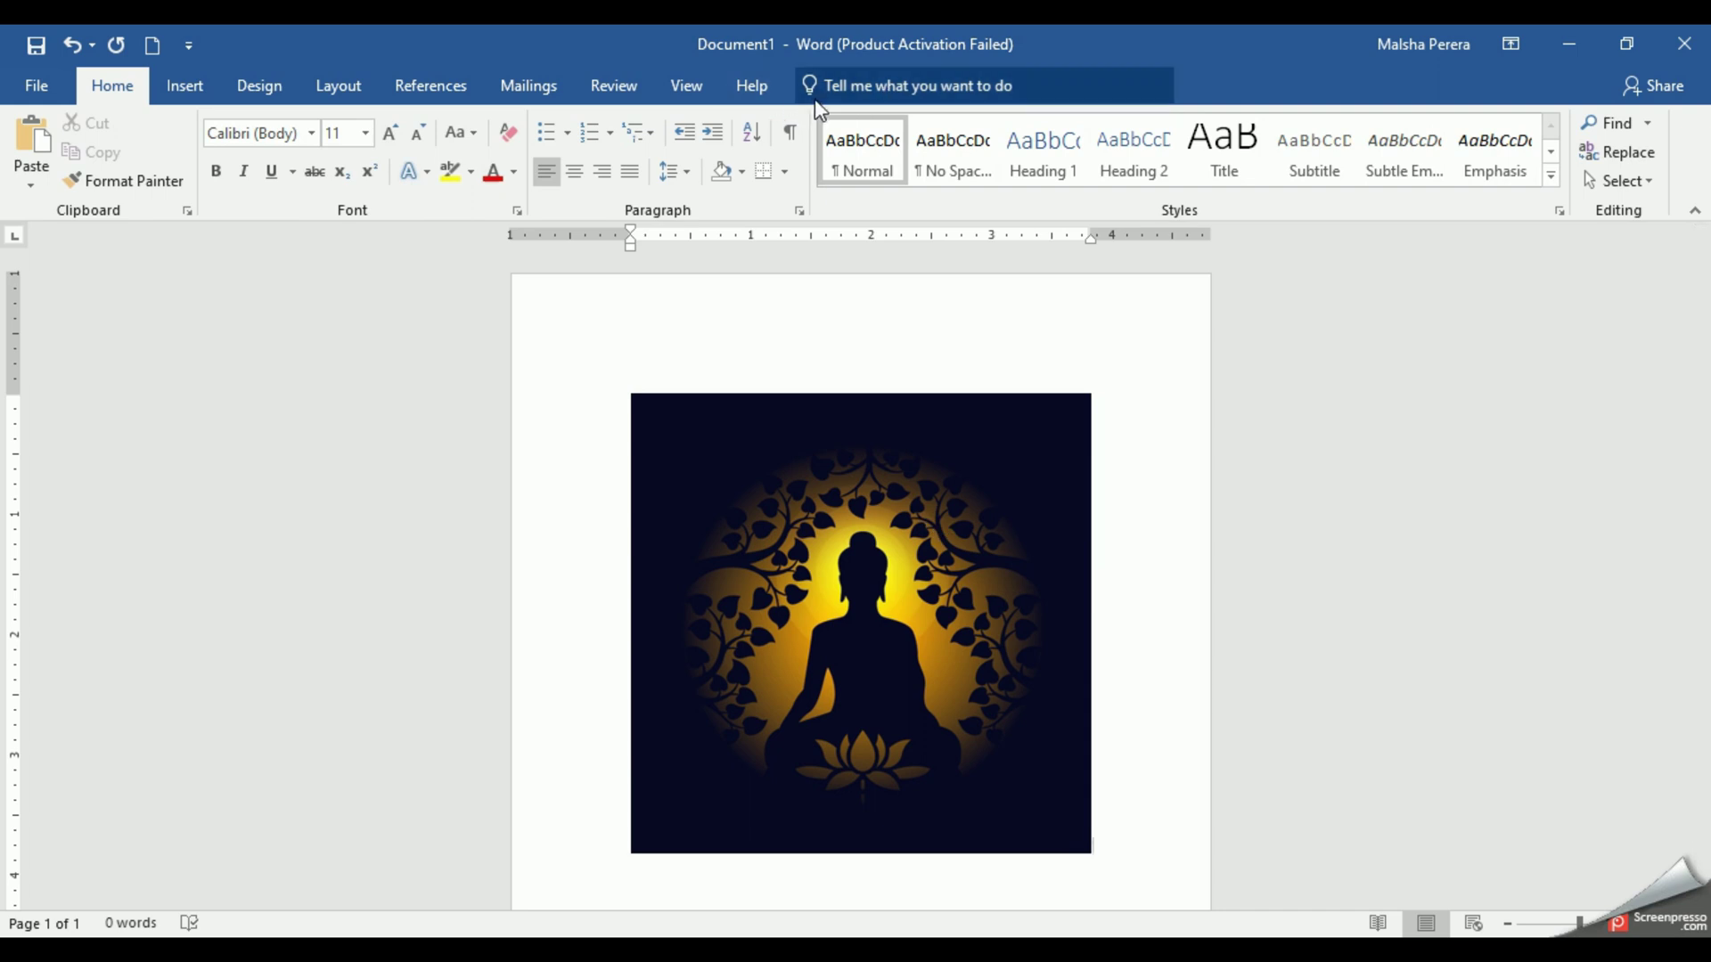
pyautogui.click(863, 601)
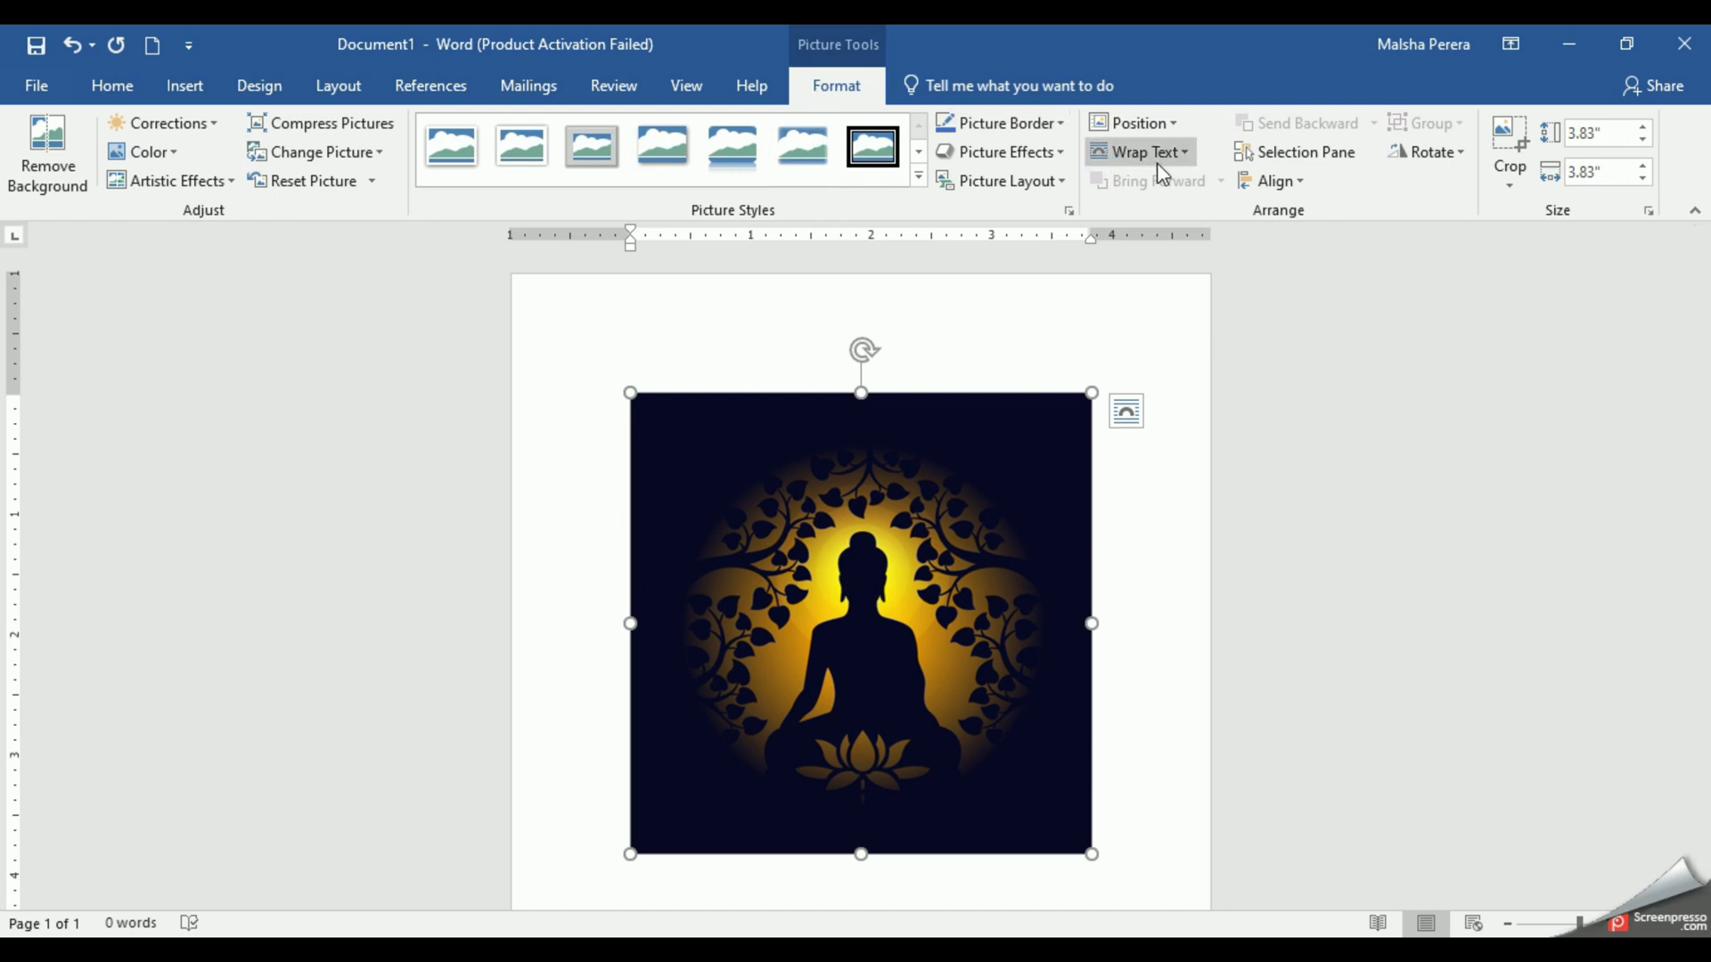
# - Set the Buddha picture's wrapping to Tight and nudge it toward the page centre
pyautogui.click(1179, 164)
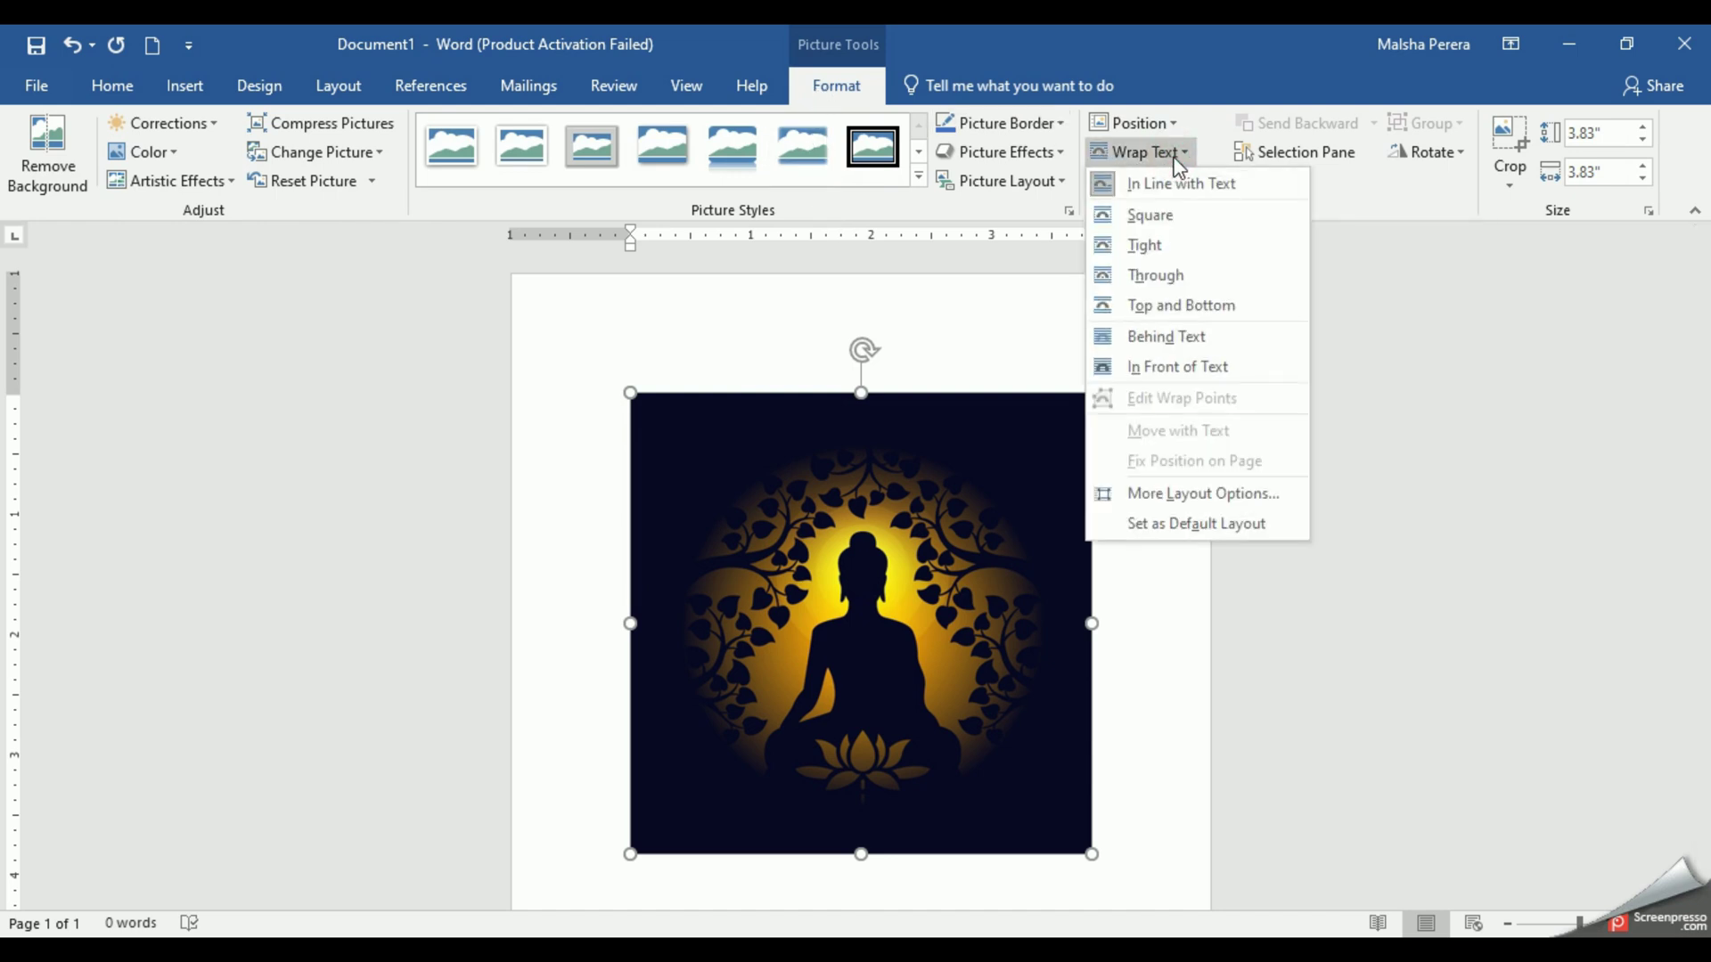
pyautogui.click(1172, 254)
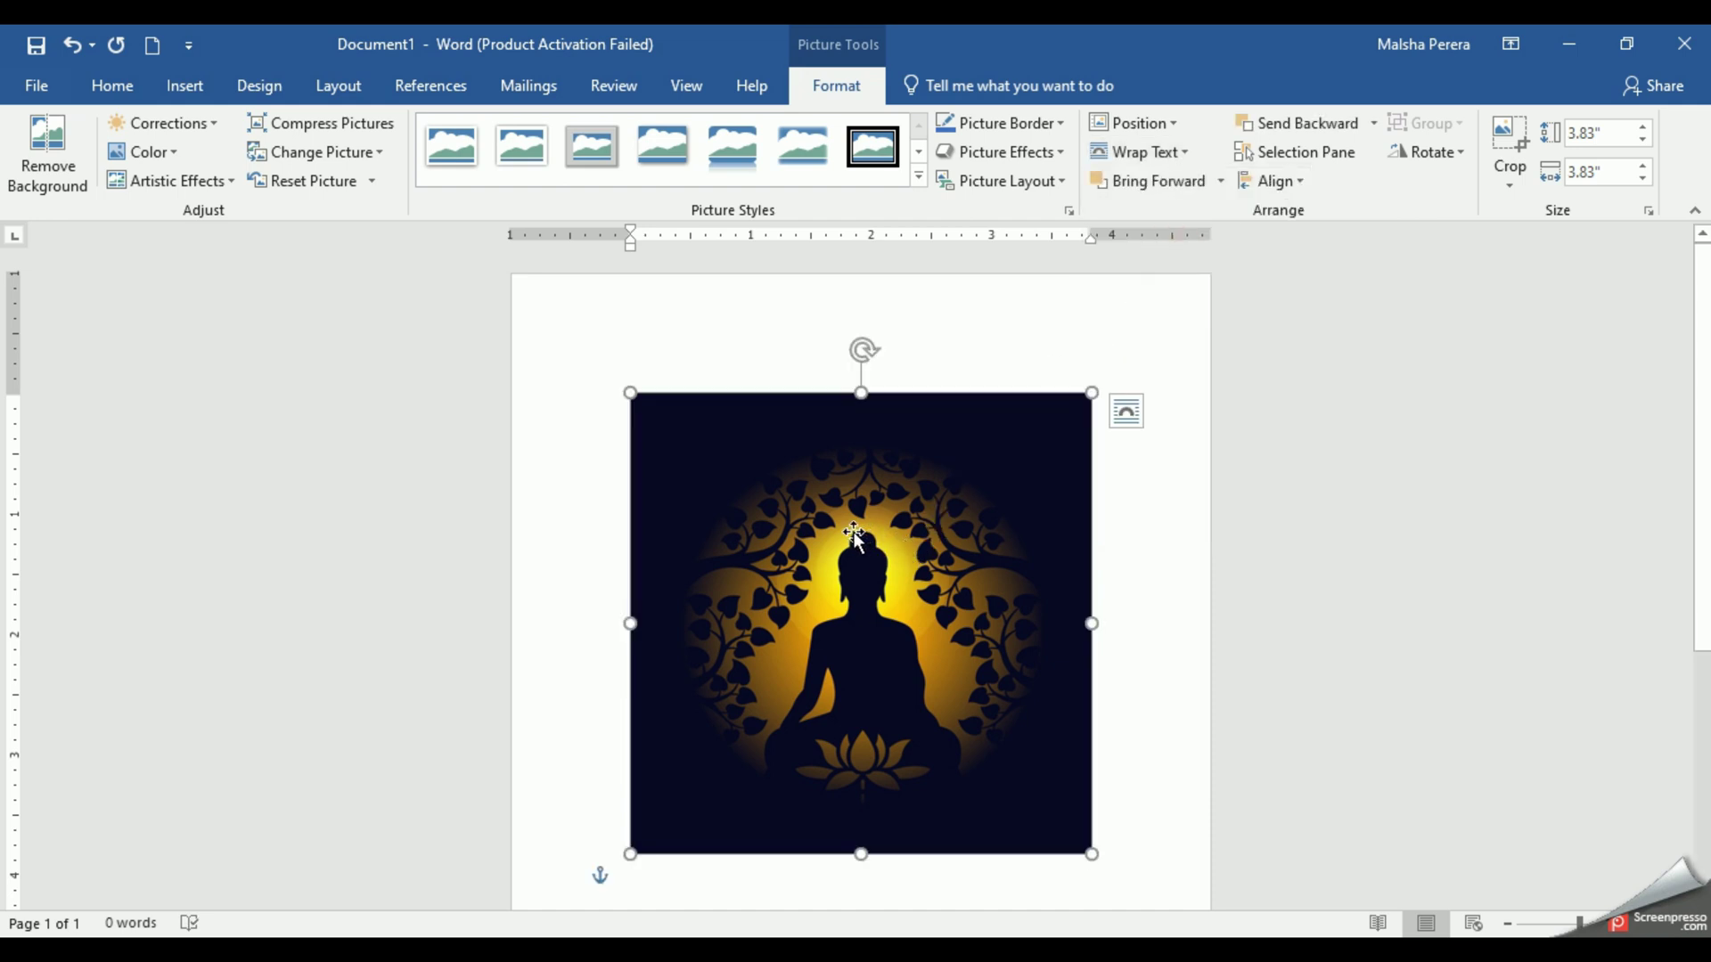
pyautogui.moveTo(853, 535)
pyautogui.mouseDown()
pyautogui.moveTo(921, 446)
pyautogui.moveTo(870, 561)
pyautogui.moveTo(771, 512)
pyautogui.moveTo(931, 494)
pyautogui.moveTo(871, 575)
pyautogui.moveTo(812, 503)
pyautogui.moveTo(859, 505)
pyautogui.moveTo(823, 526)
pyautogui.mouseUp()
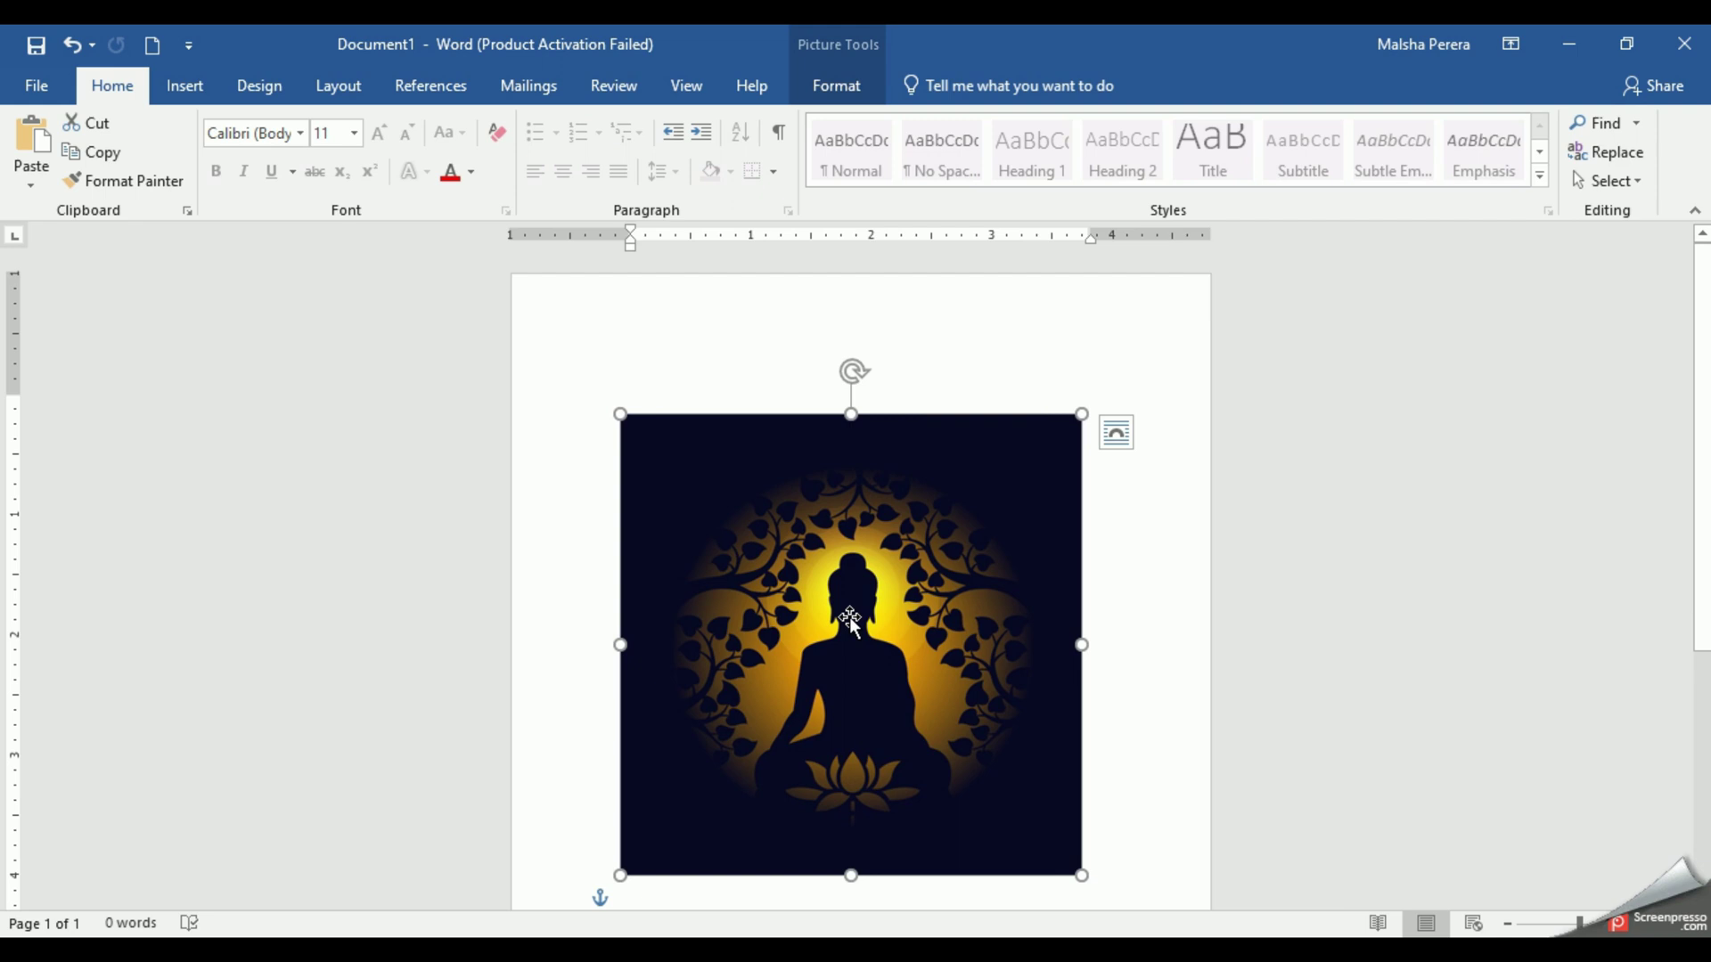
pyautogui.moveTo(851, 621)
pyautogui.mouseDown()
pyautogui.moveTo(955, 619)
pyautogui.moveTo(841, 619)
pyautogui.moveTo(873, 613)
pyautogui.mouseUp()
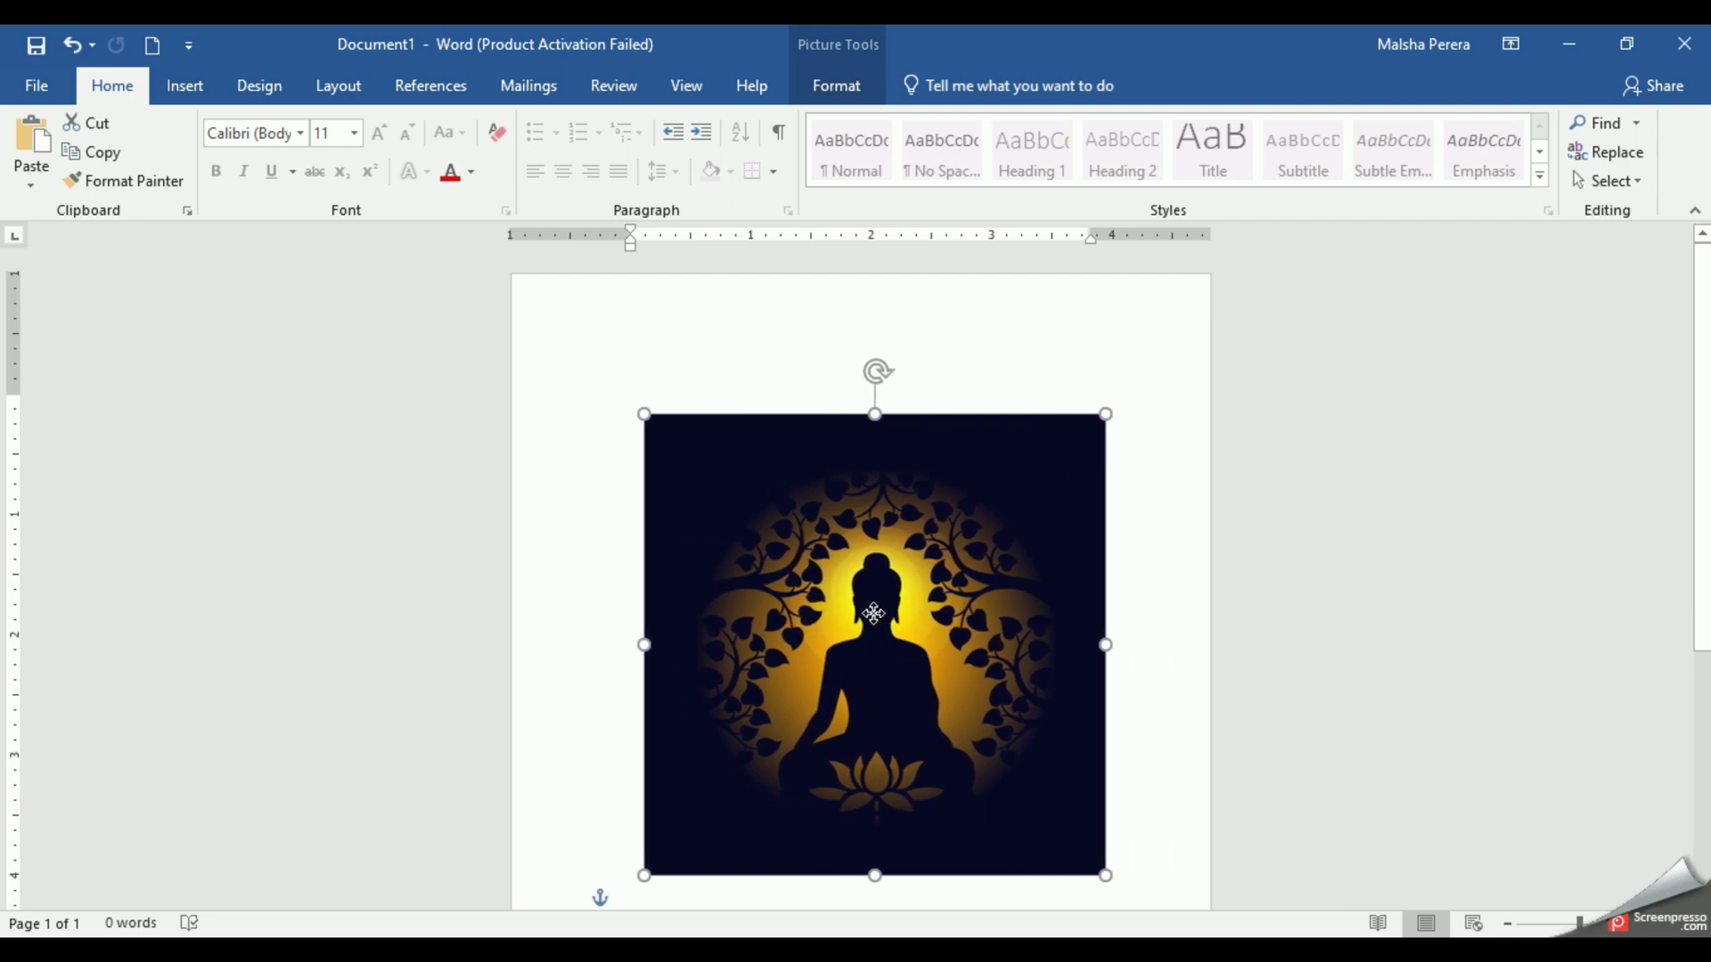
pyautogui.click(1142, 649)
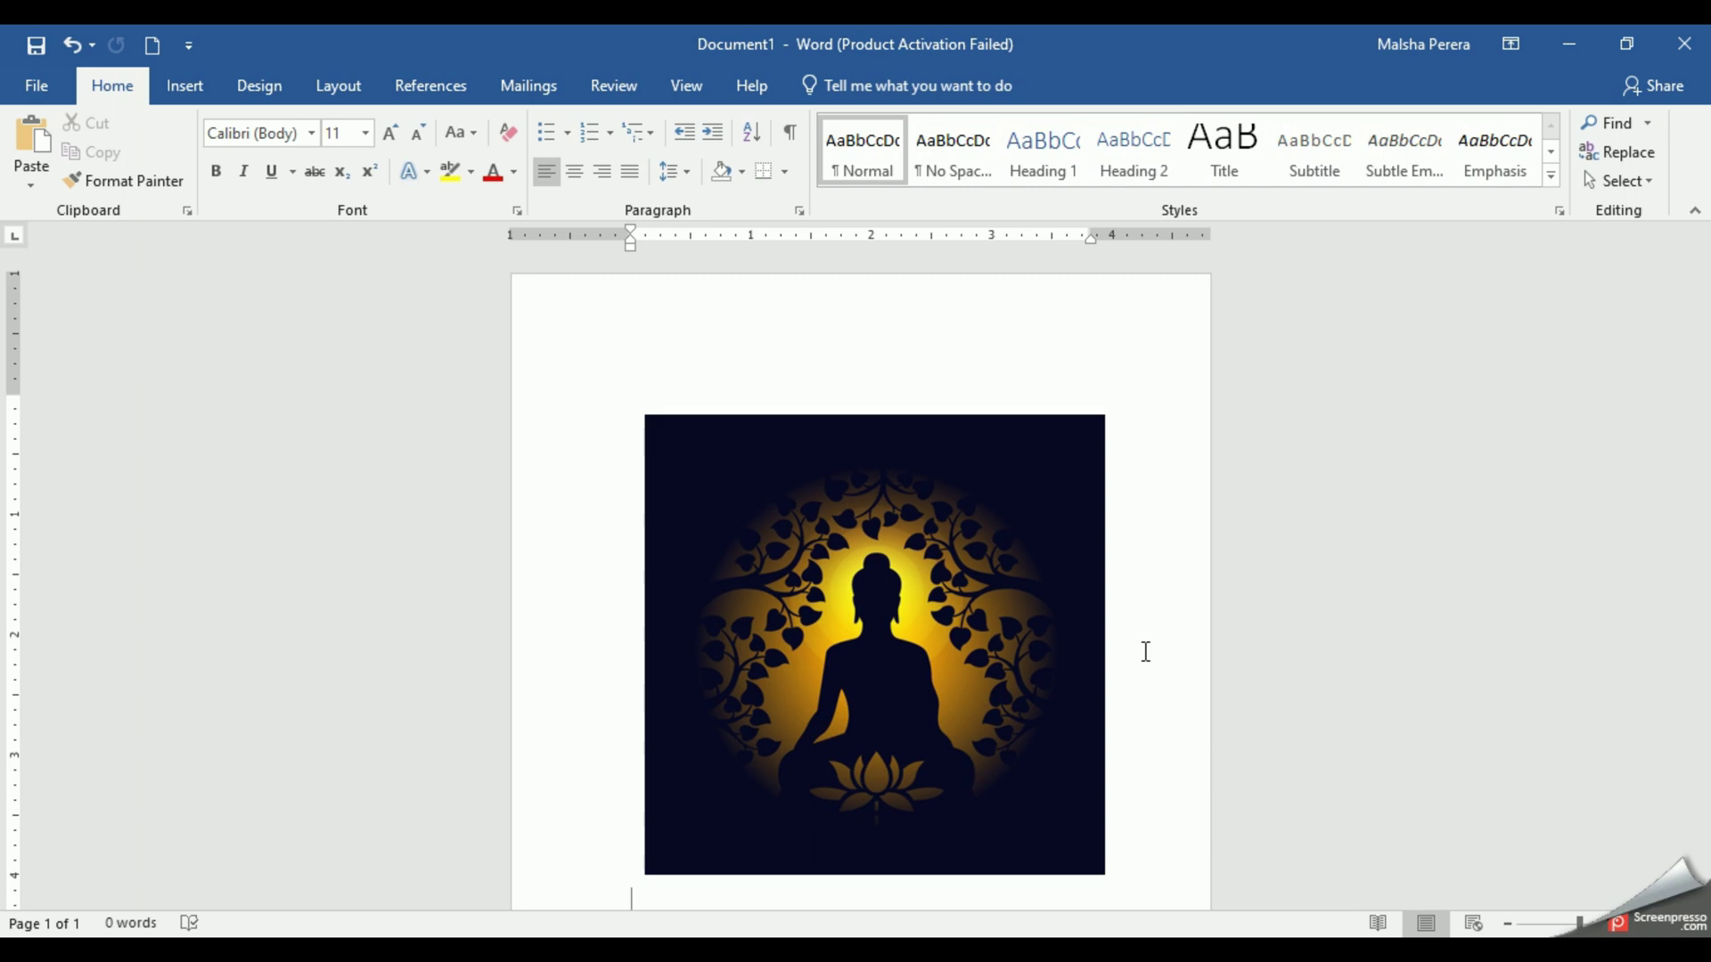
# - Apply a custom dark navy page colour, RGB 6, 6, 24, as the background
pyautogui.click(259, 87)
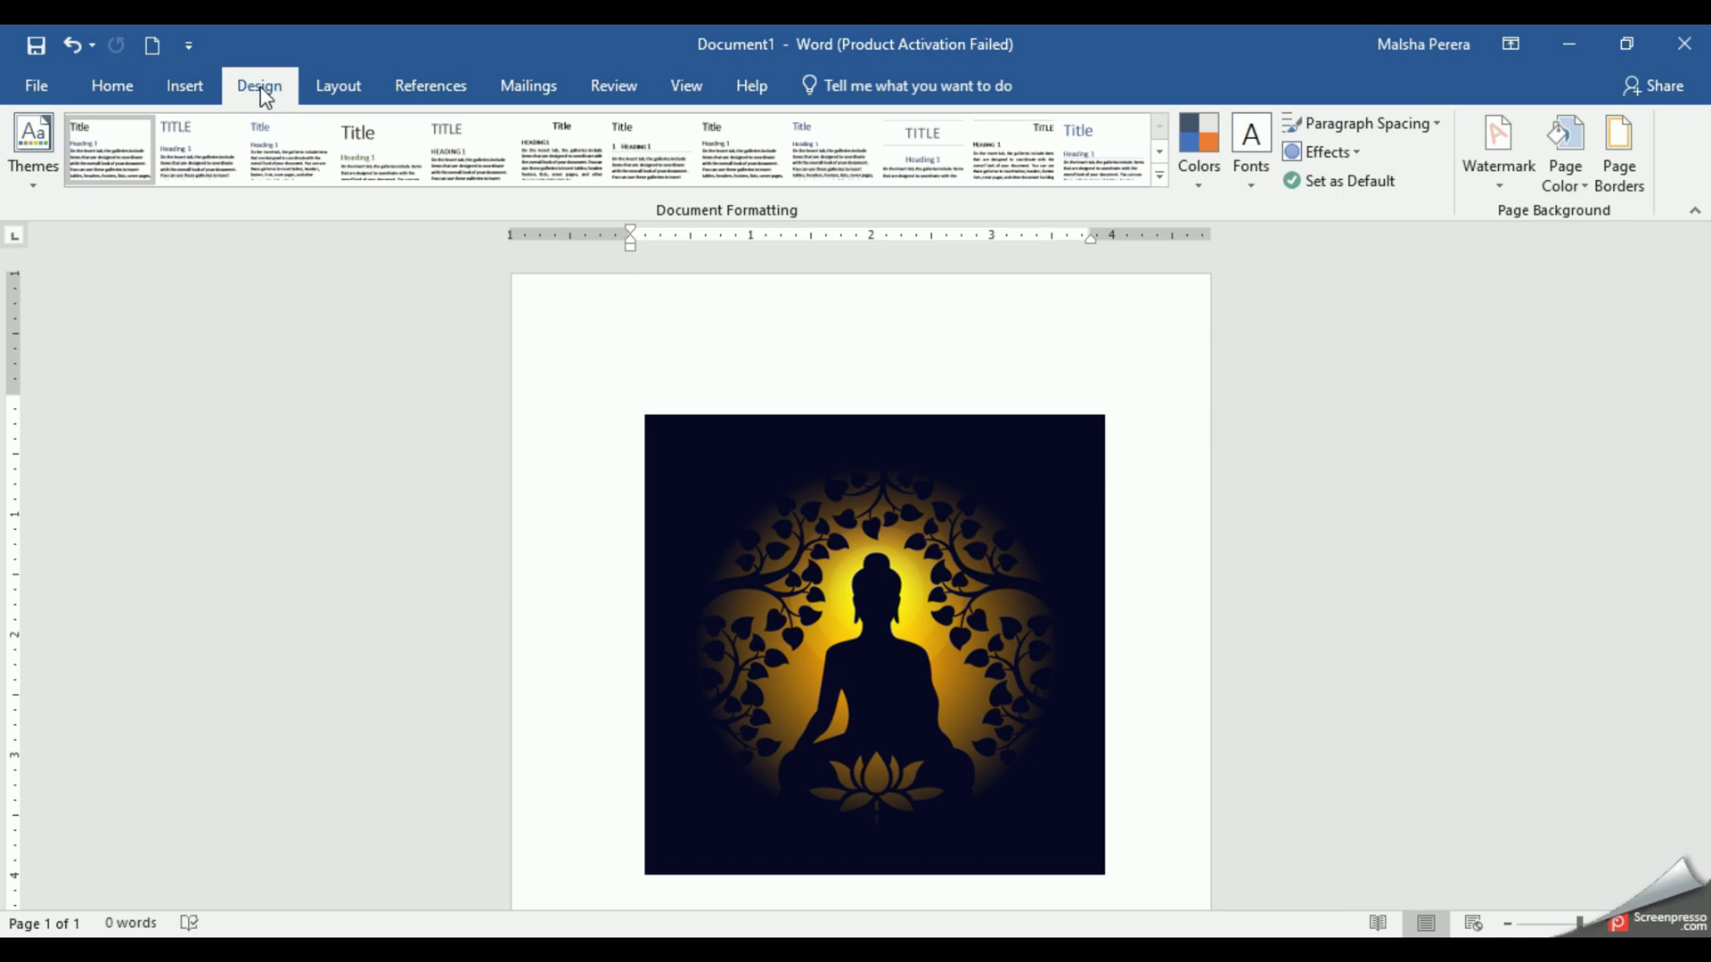
pyautogui.click(1584, 189)
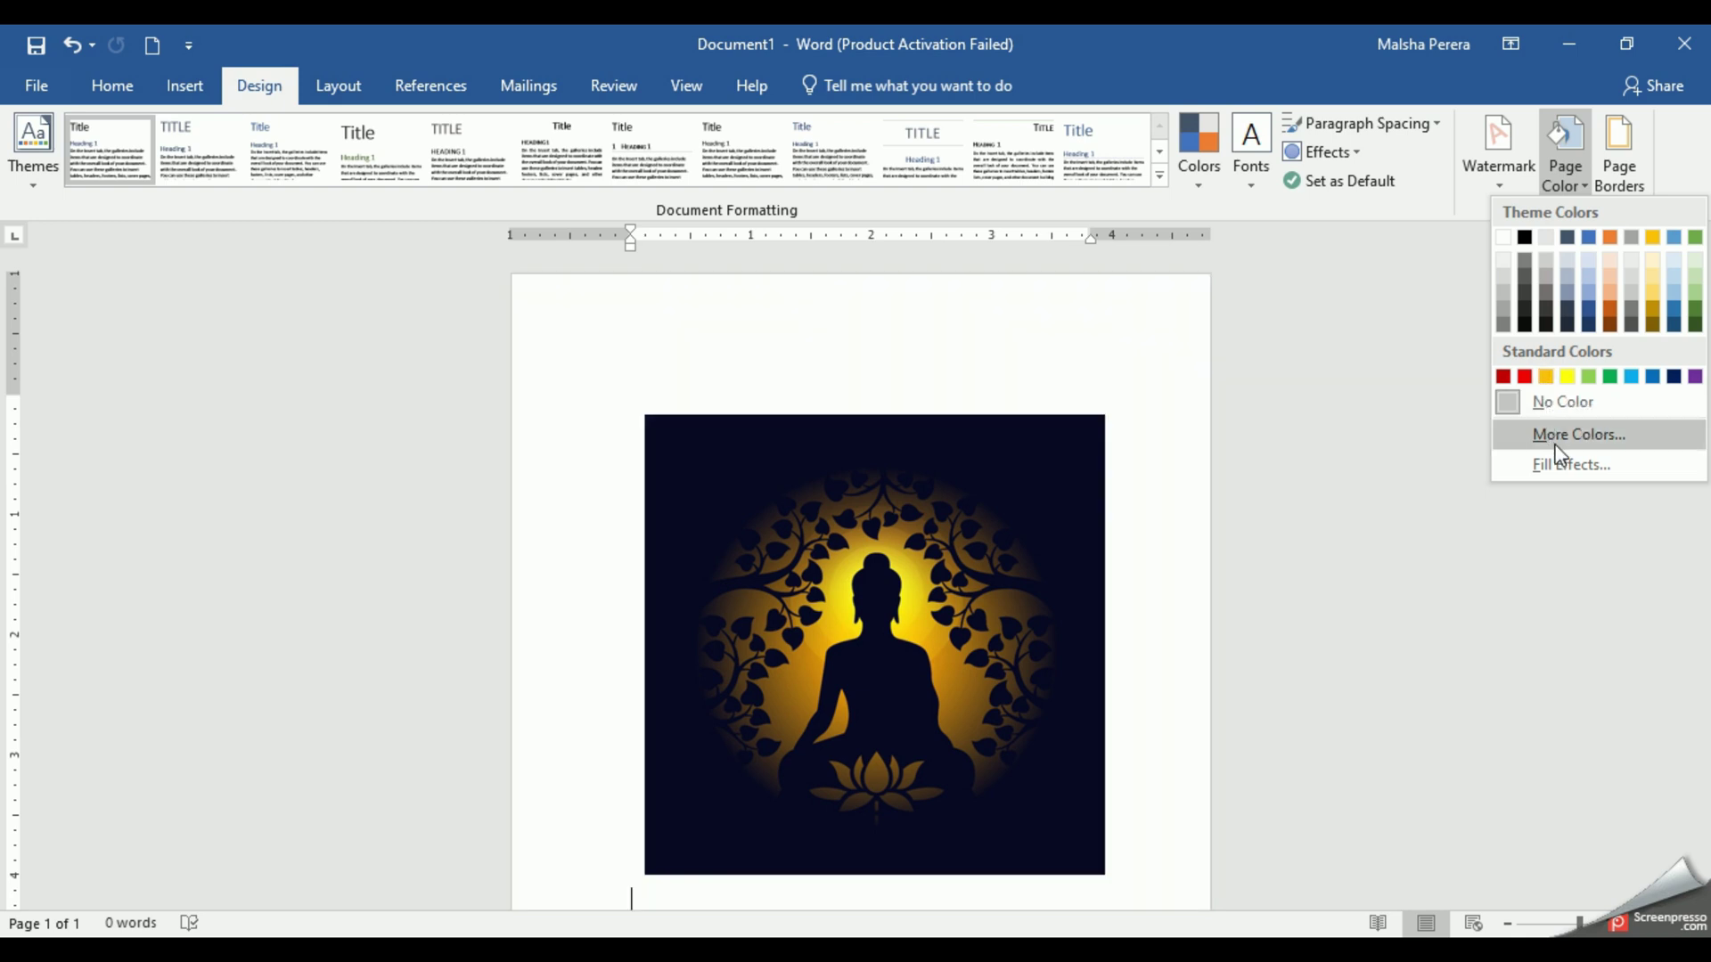
pyautogui.click(1554, 443)
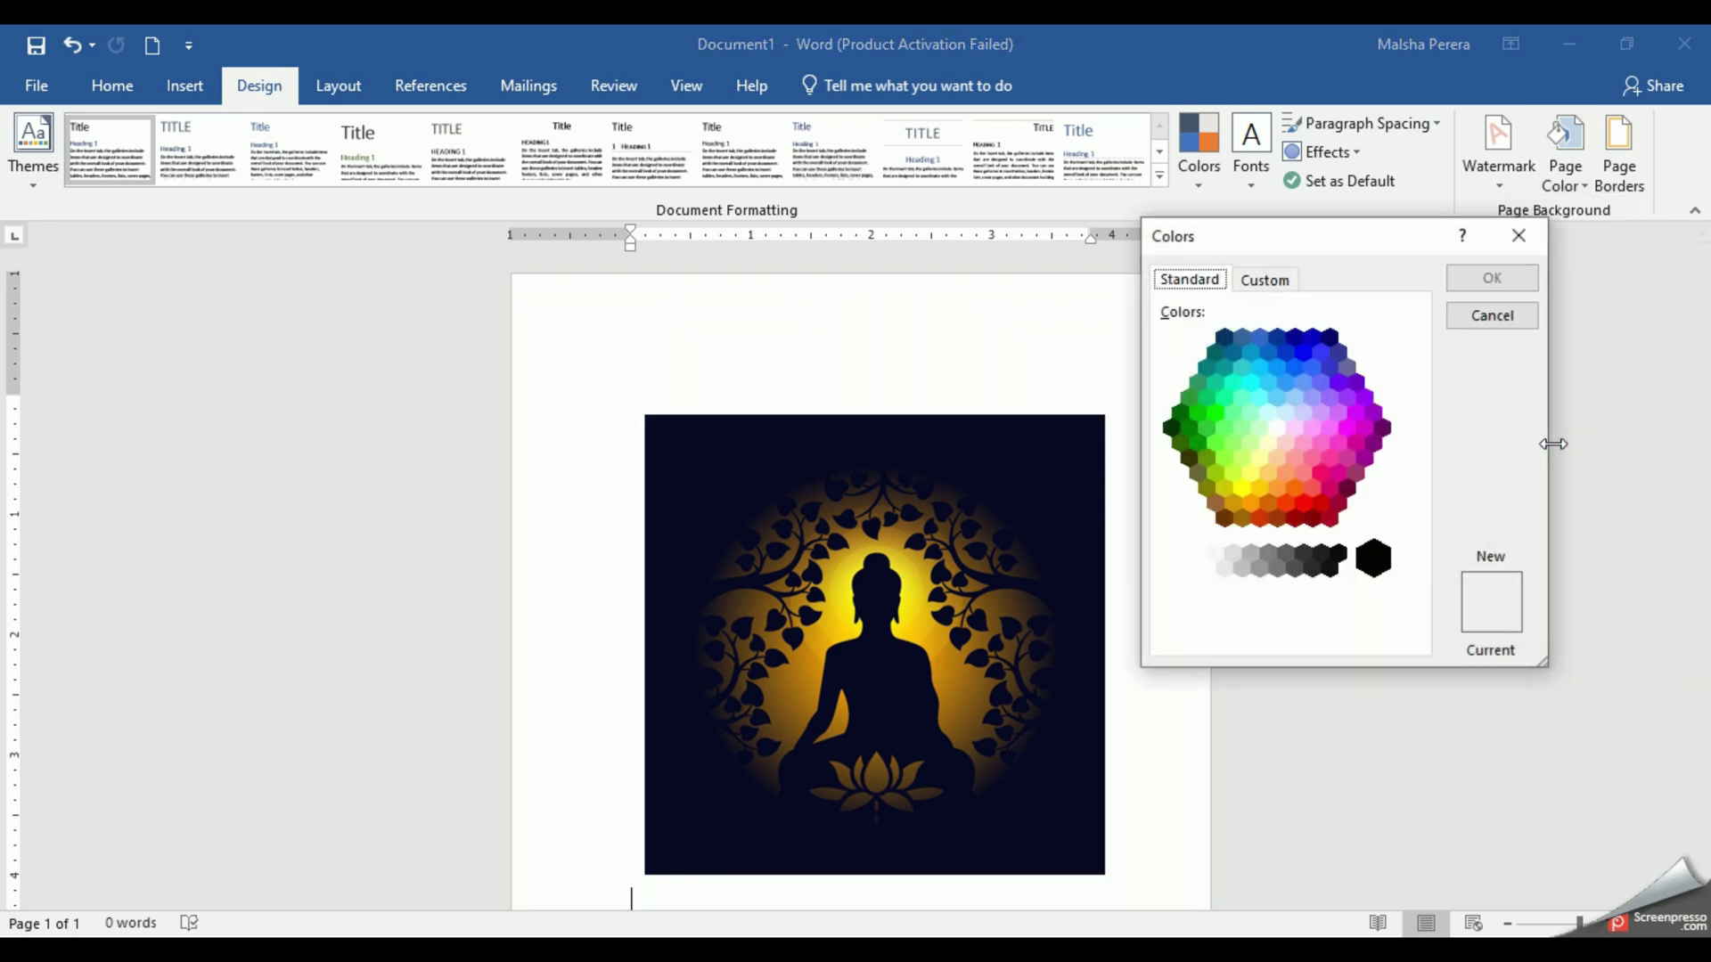
pyautogui.click(1287, 282)
pyautogui.click(1306, 392)
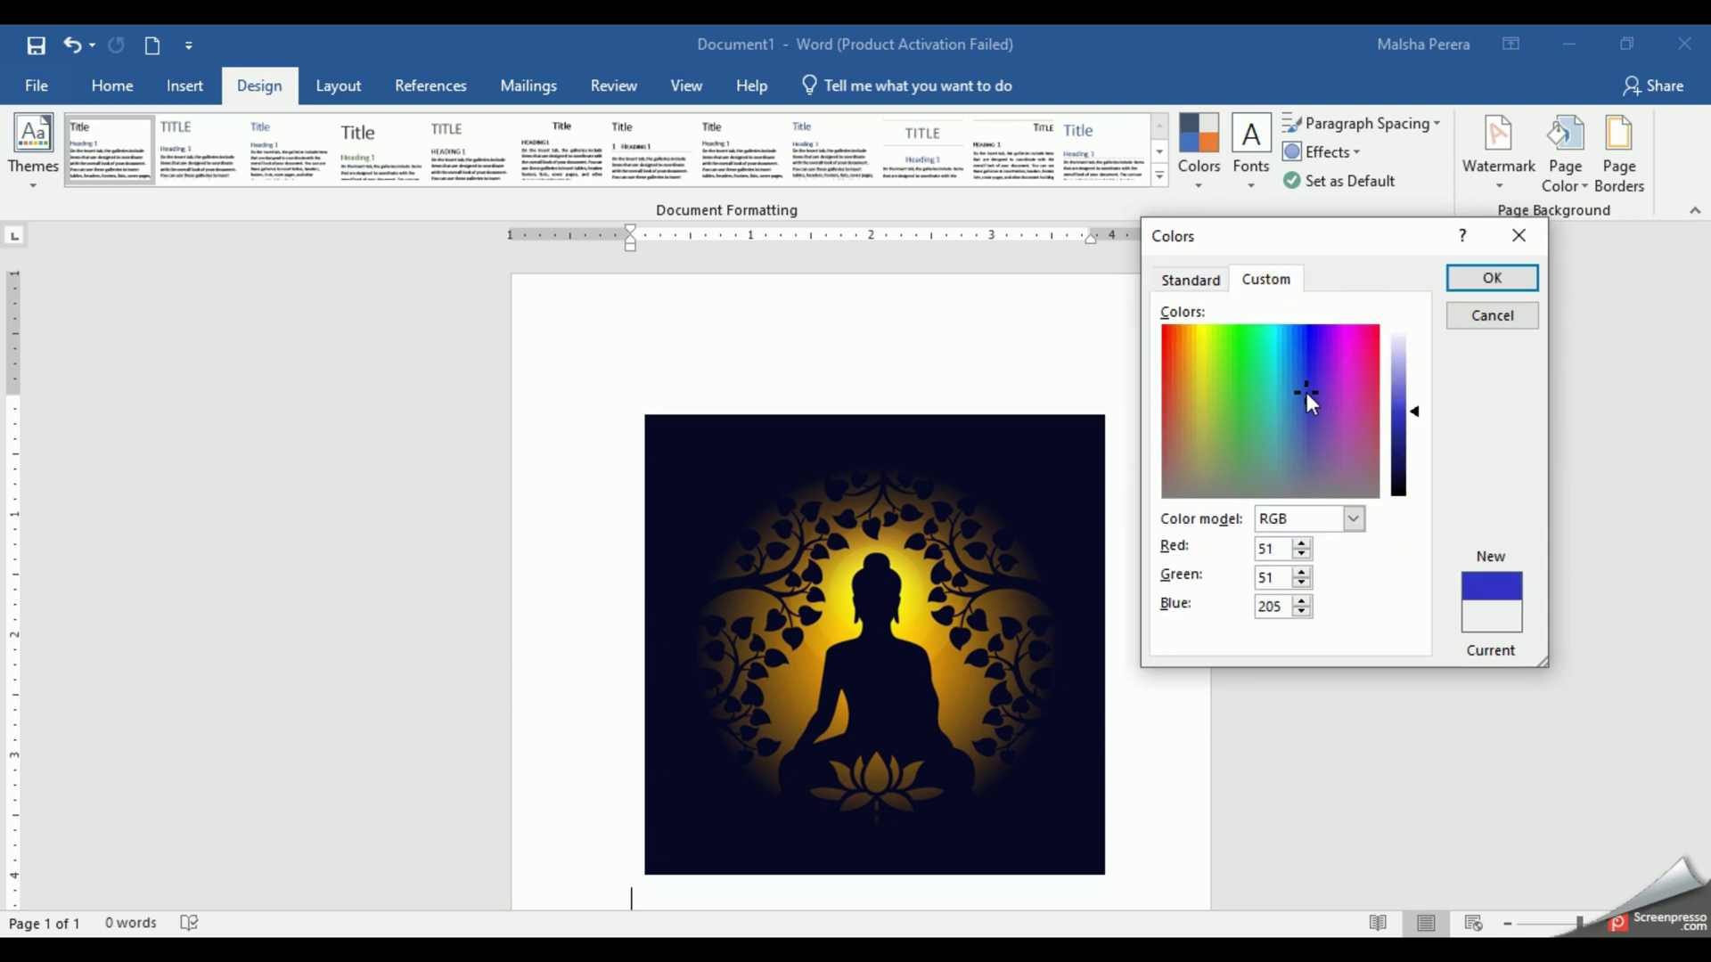
pyautogui.click(1304, 392)
pyautogui.moveTo(1420, 436); pyautogui.dragTo(1416, 493)
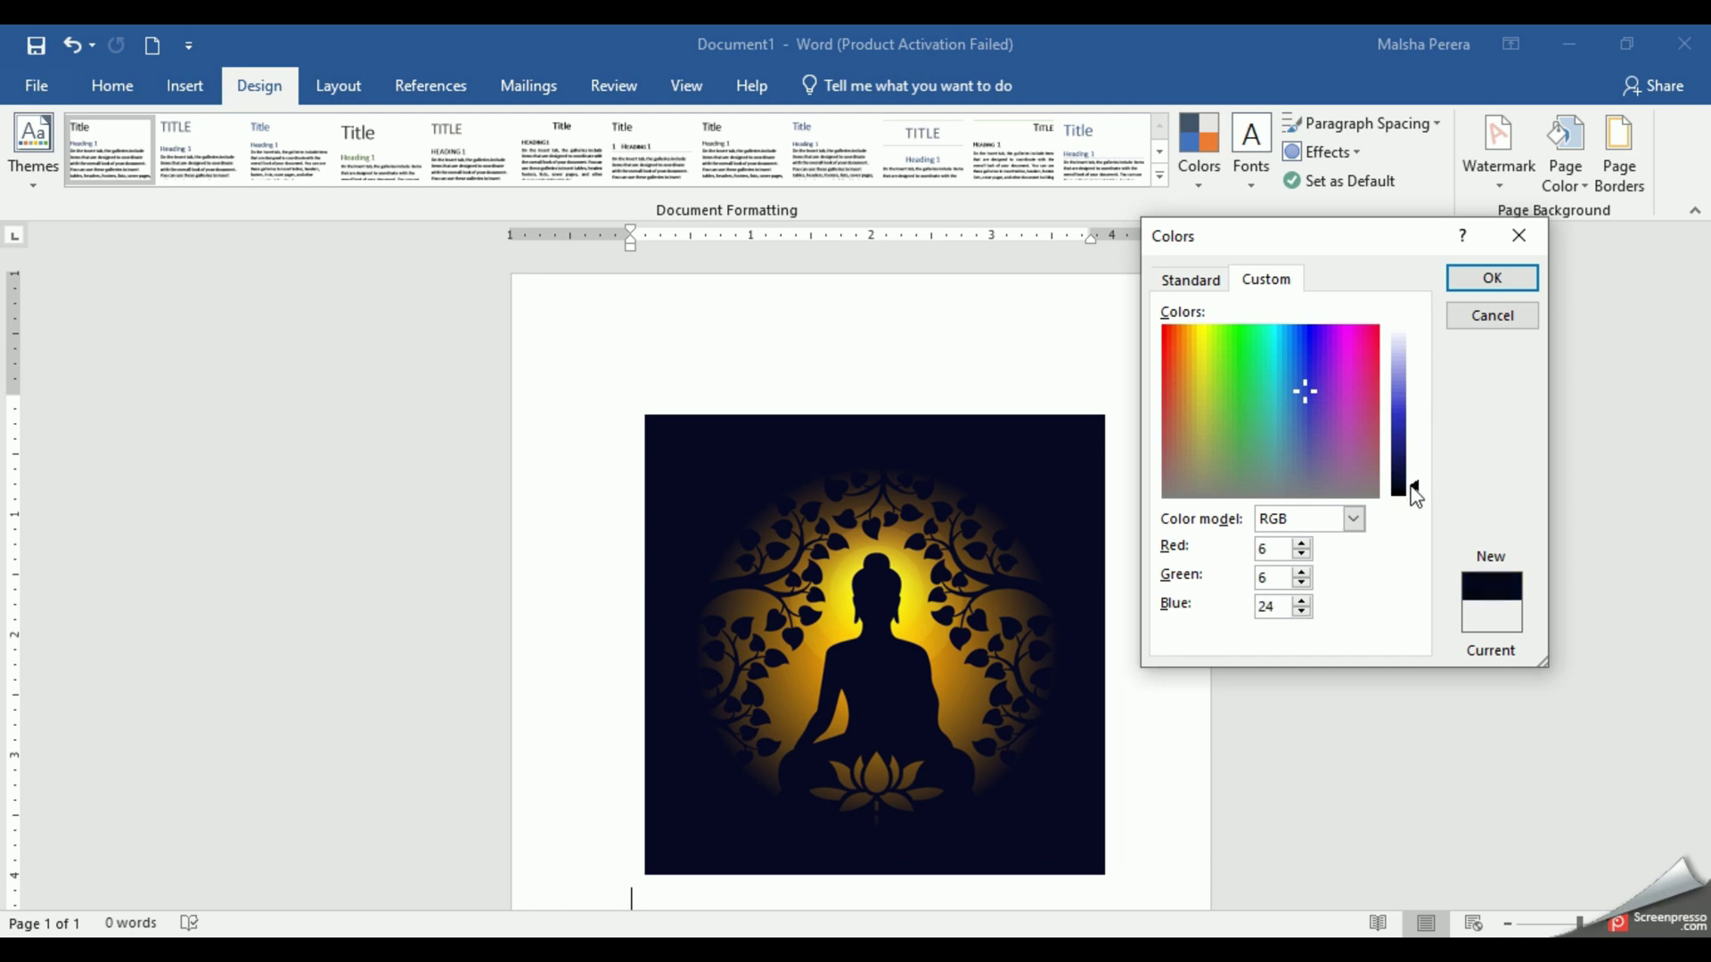
pyautogui.click(1512, 279)
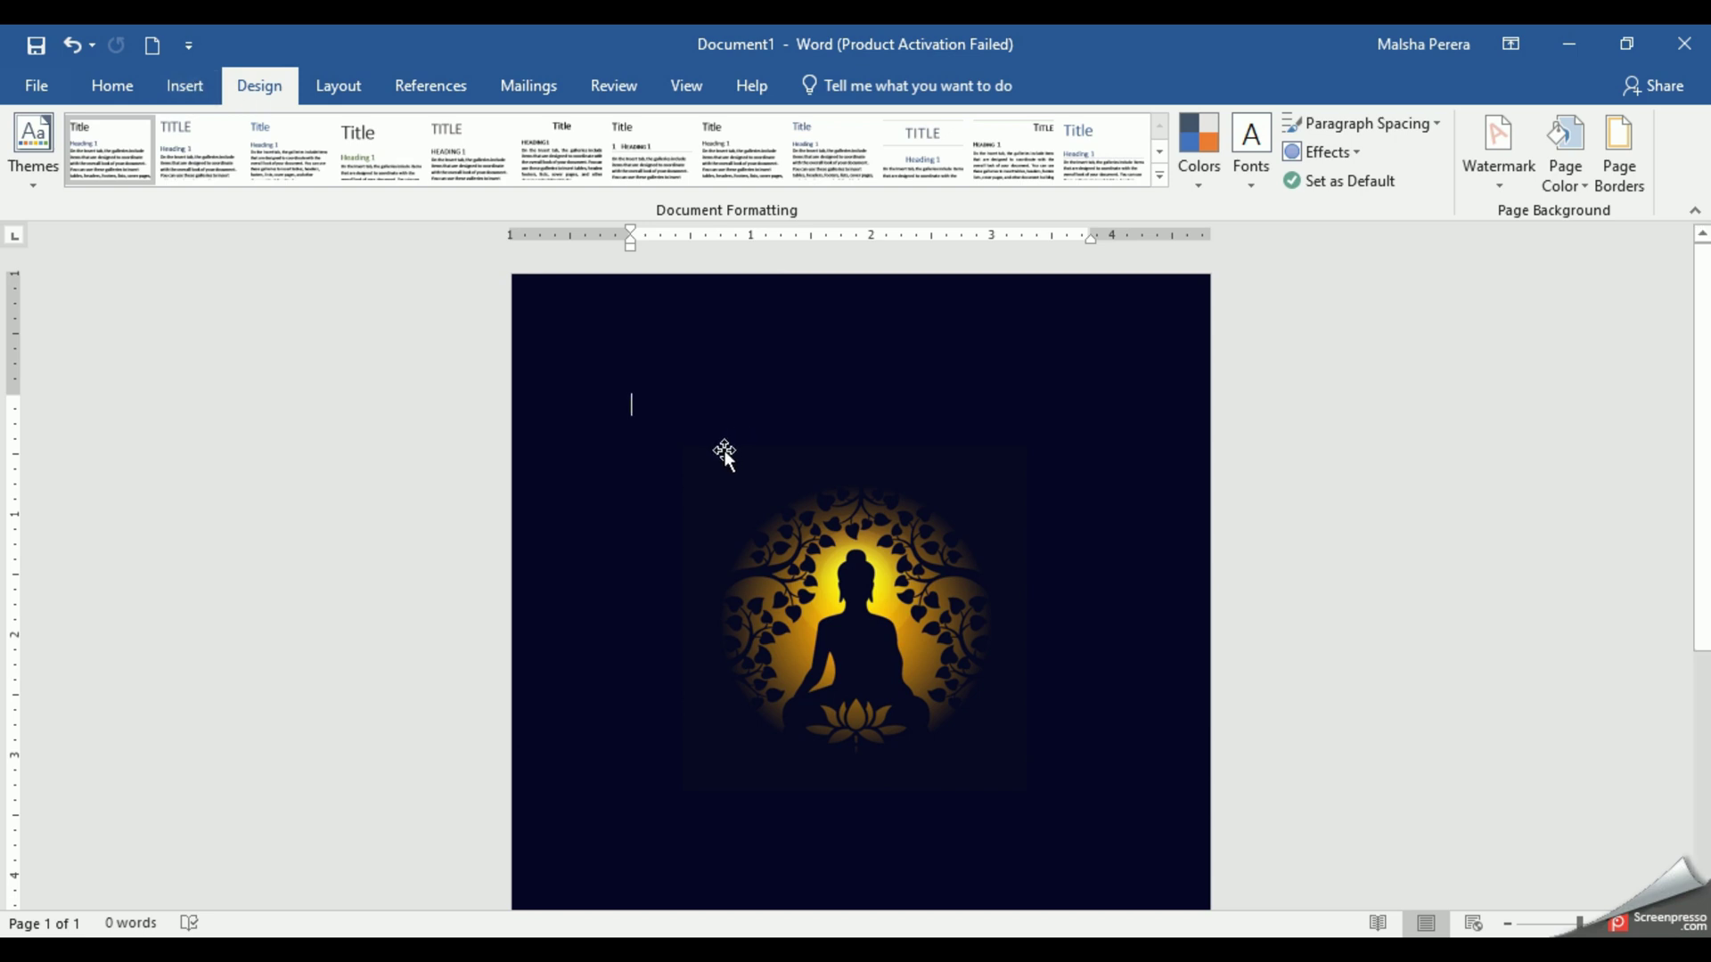
# - Insert the hanging-lanterns picture ex.png into the document
pyautogui.click(189, 85)
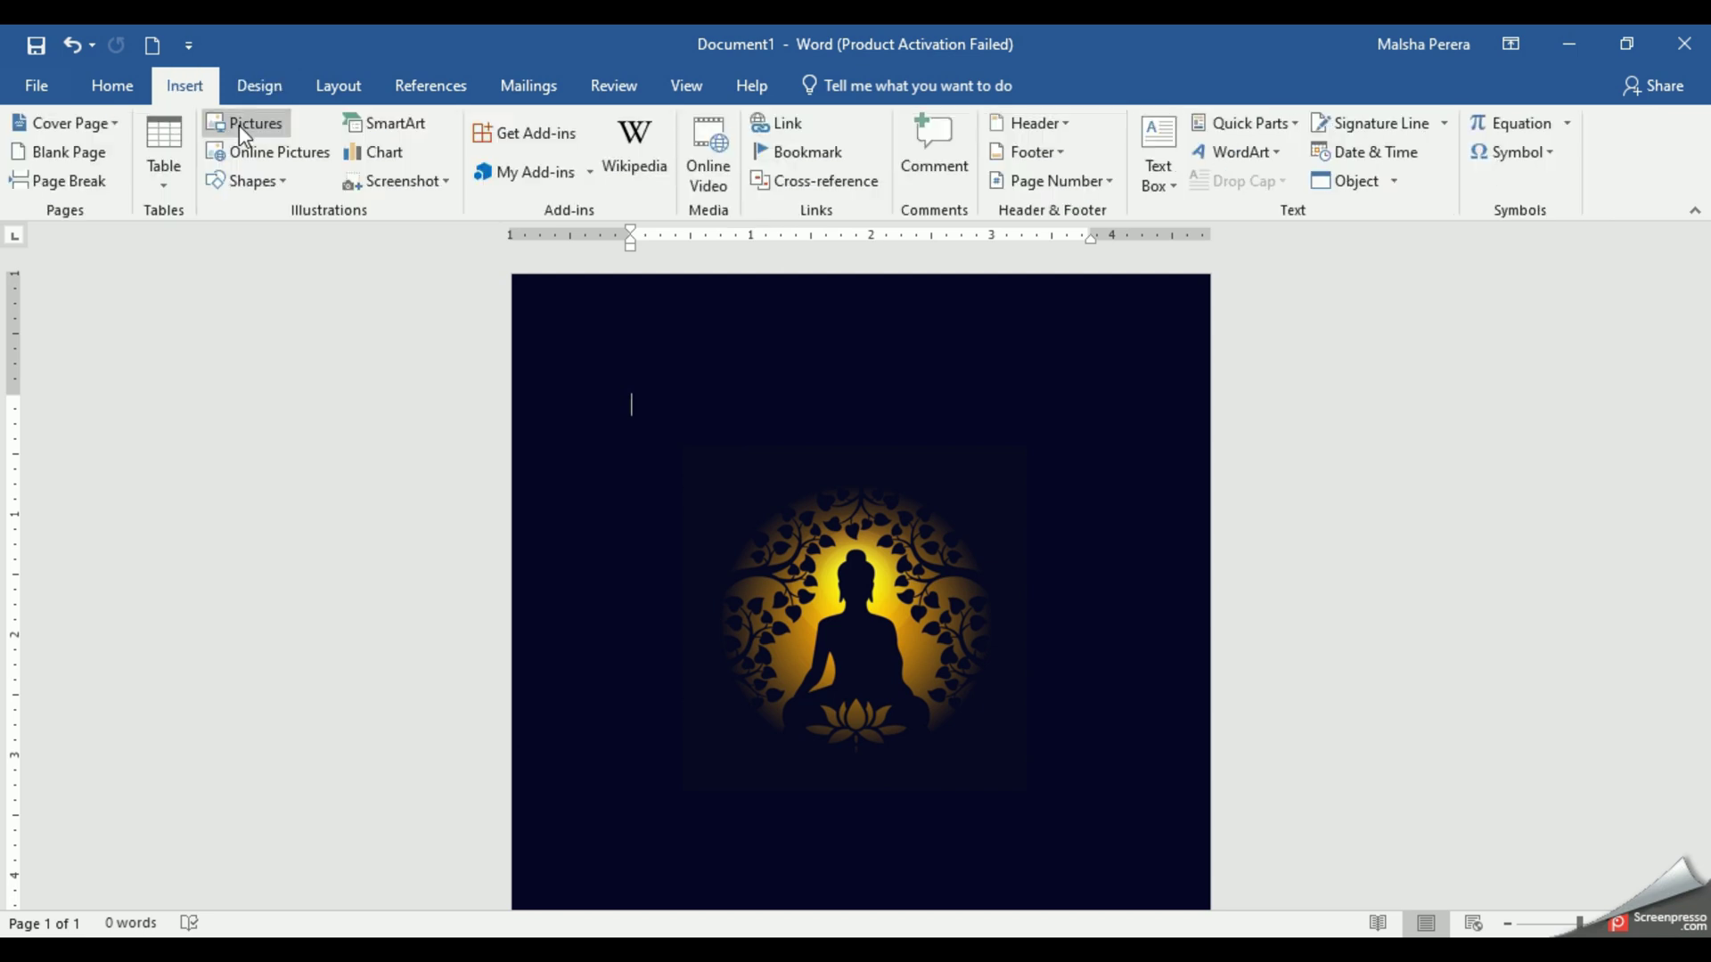
pyautogui.click(239, 125)
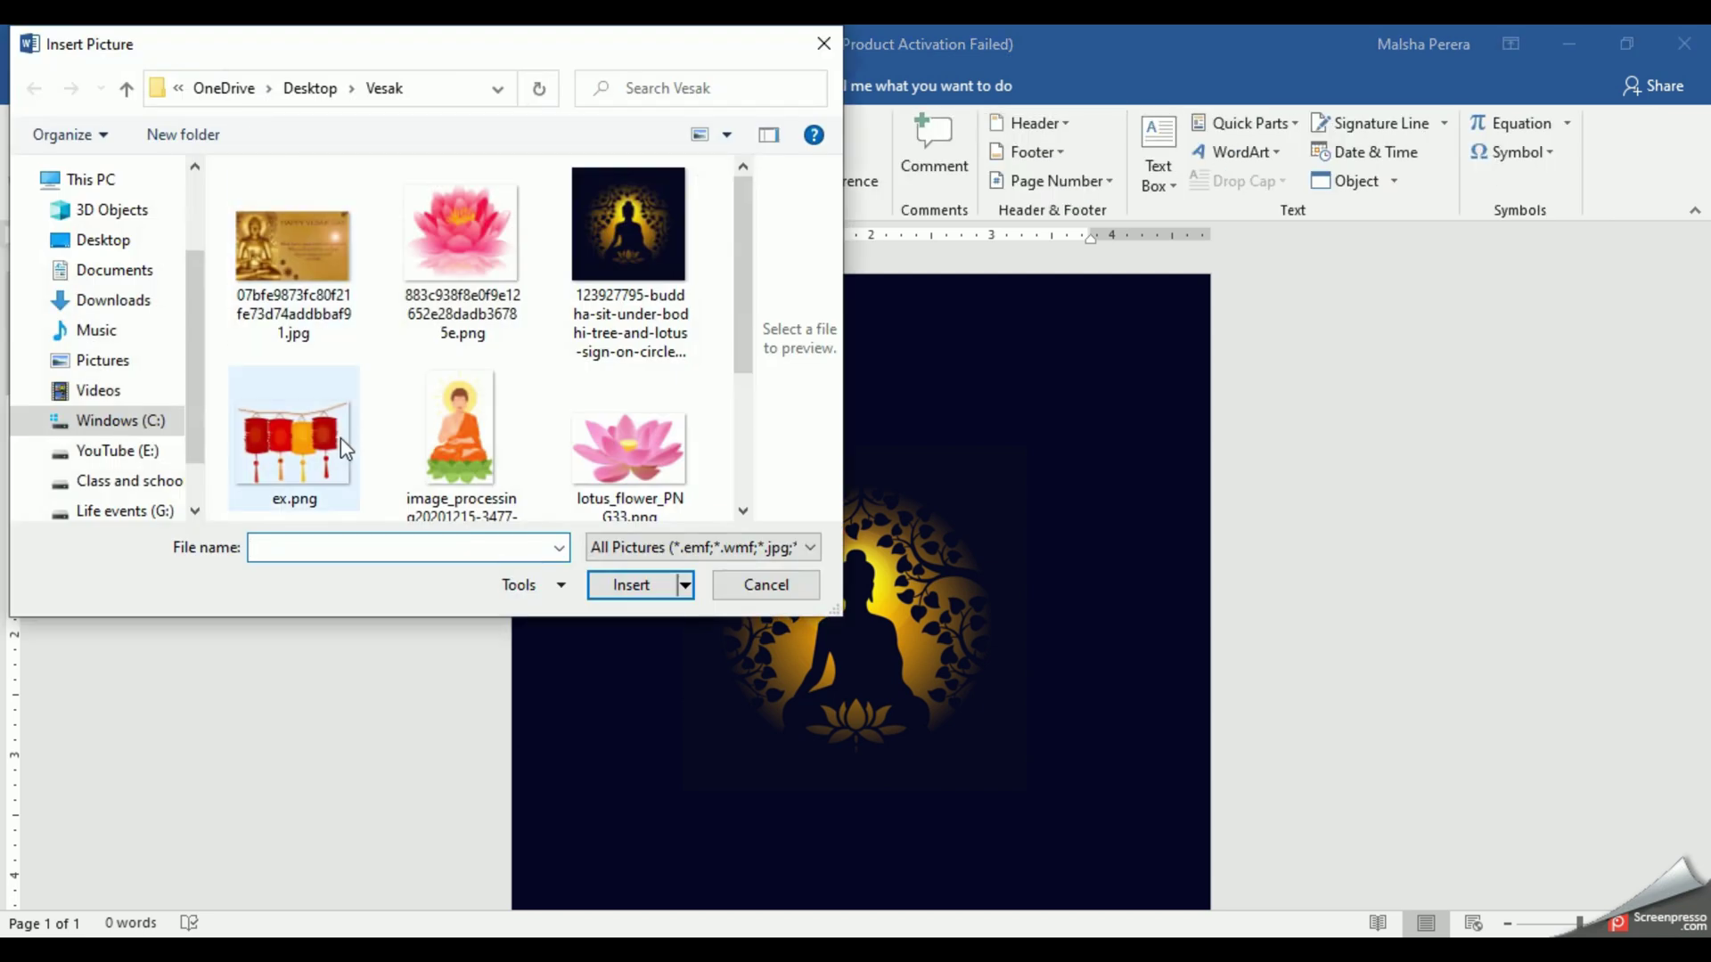
pyautogui.click(331, 457)
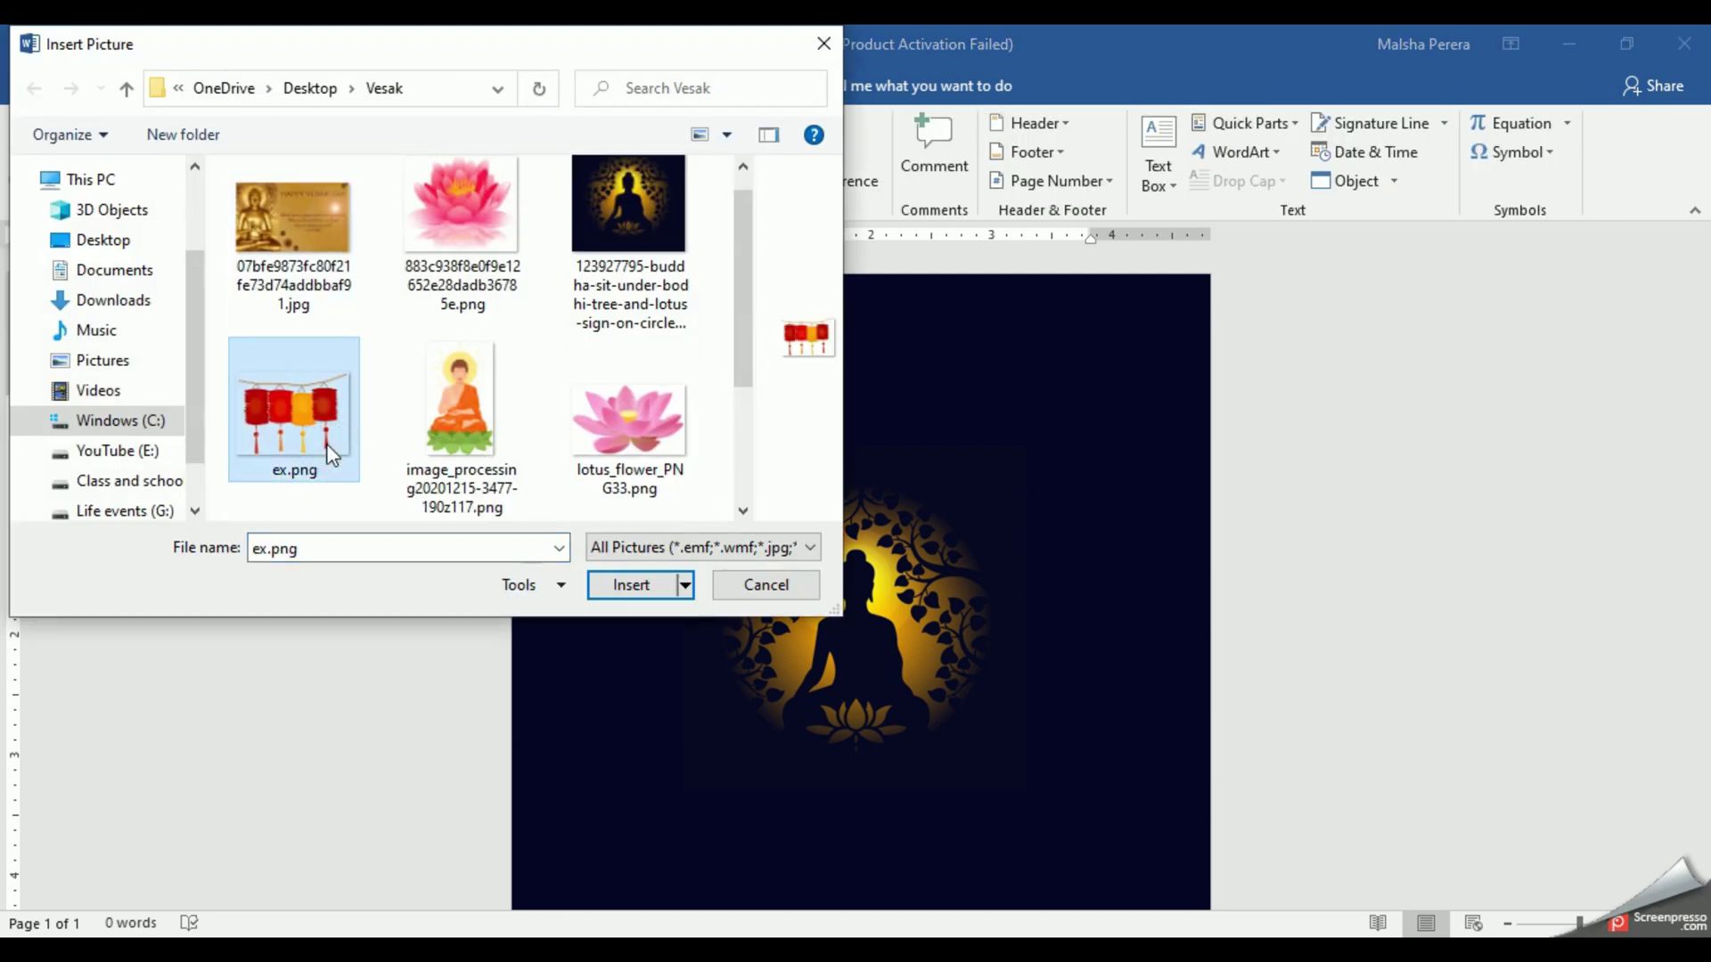
pyautogui.click(635, 589)
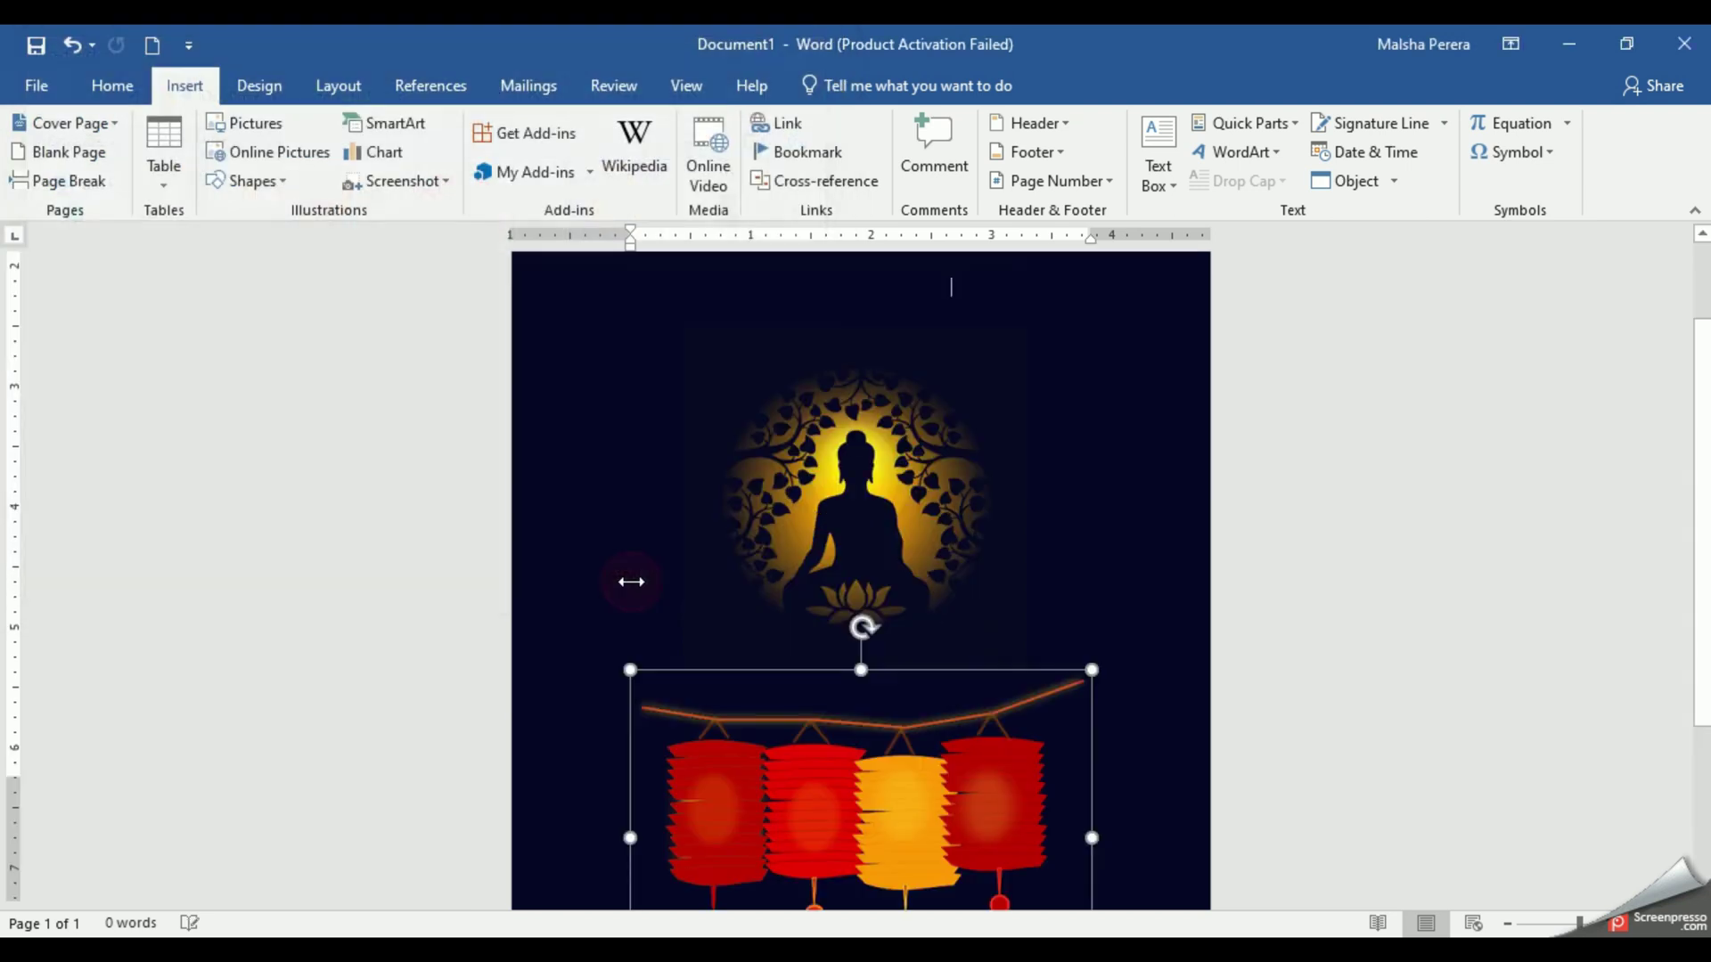
pyautogui.scroll(4, 719, 602)
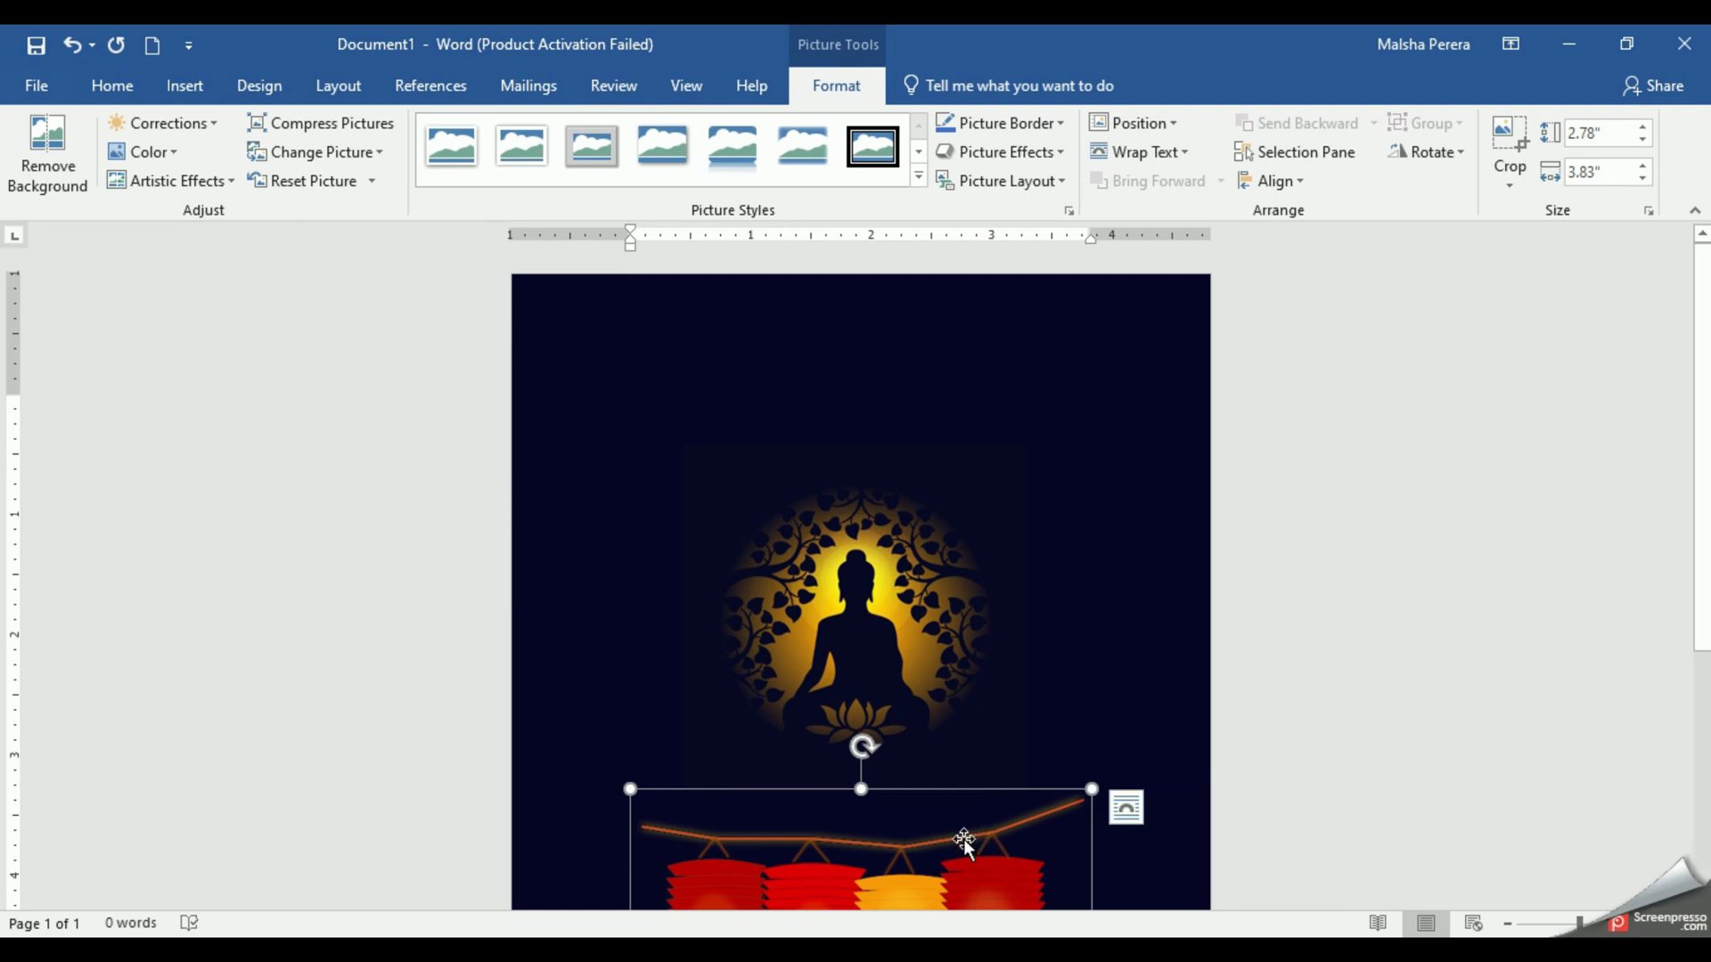
# - Give the lanterns Tight wrapping, then shrink and move them to the top-left corner
pyautogui.click(1158, 155)
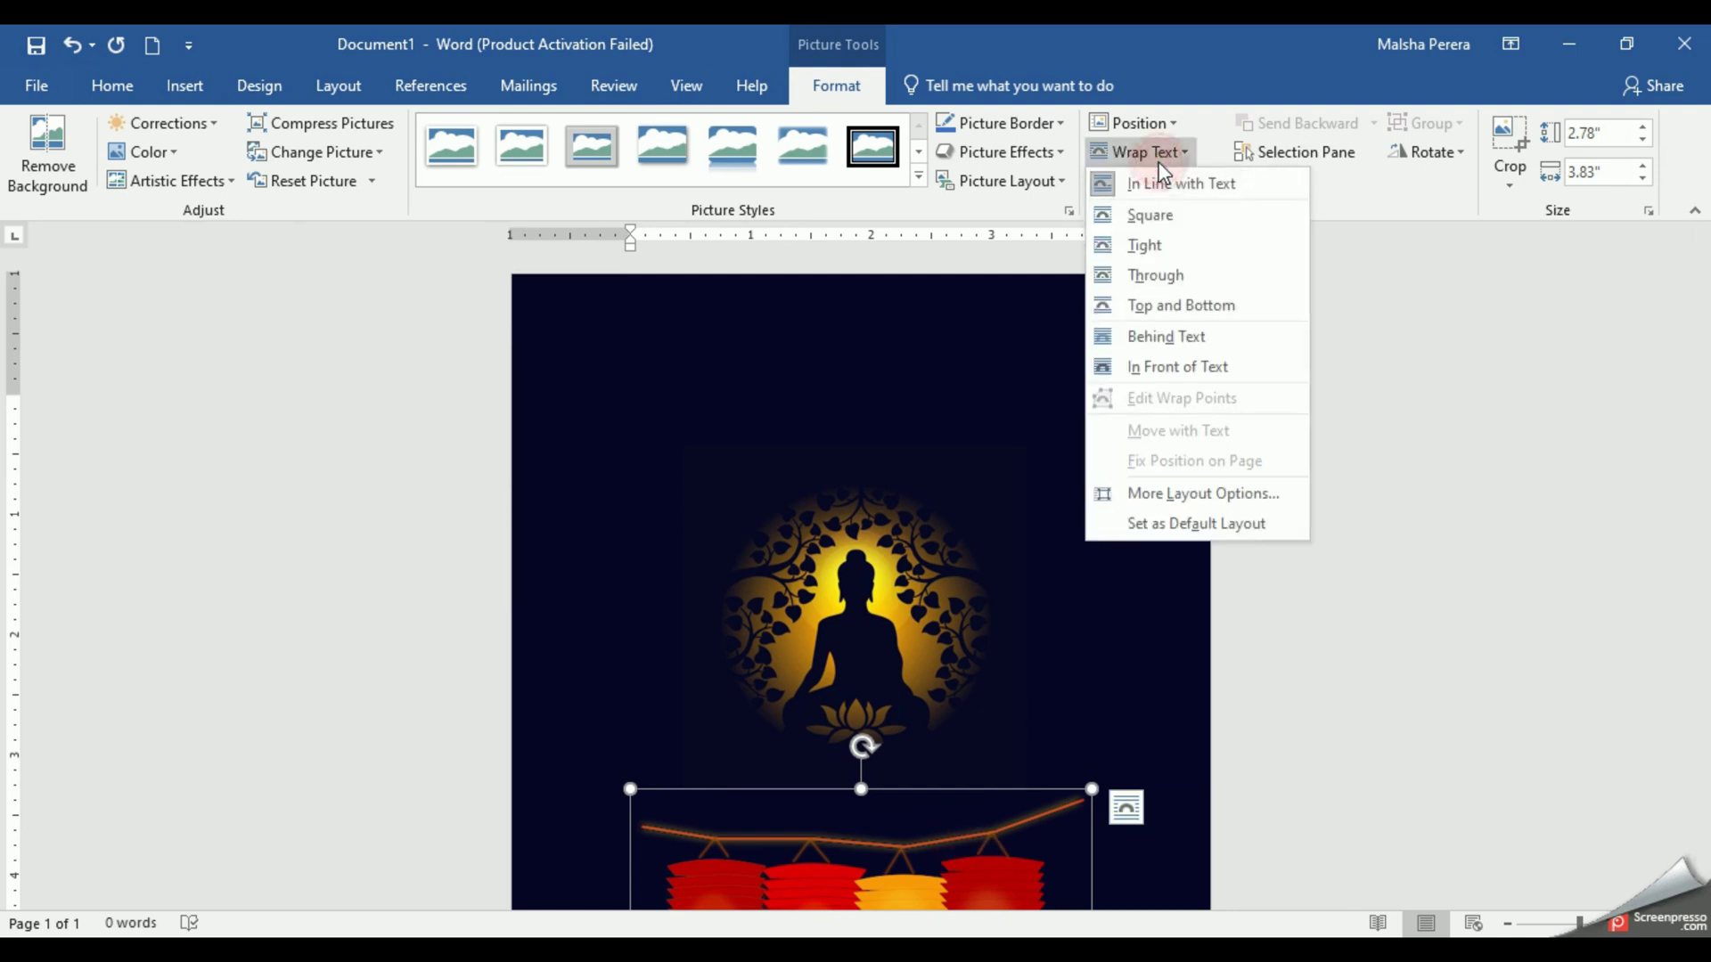
pyautogui.click(1149, 246)
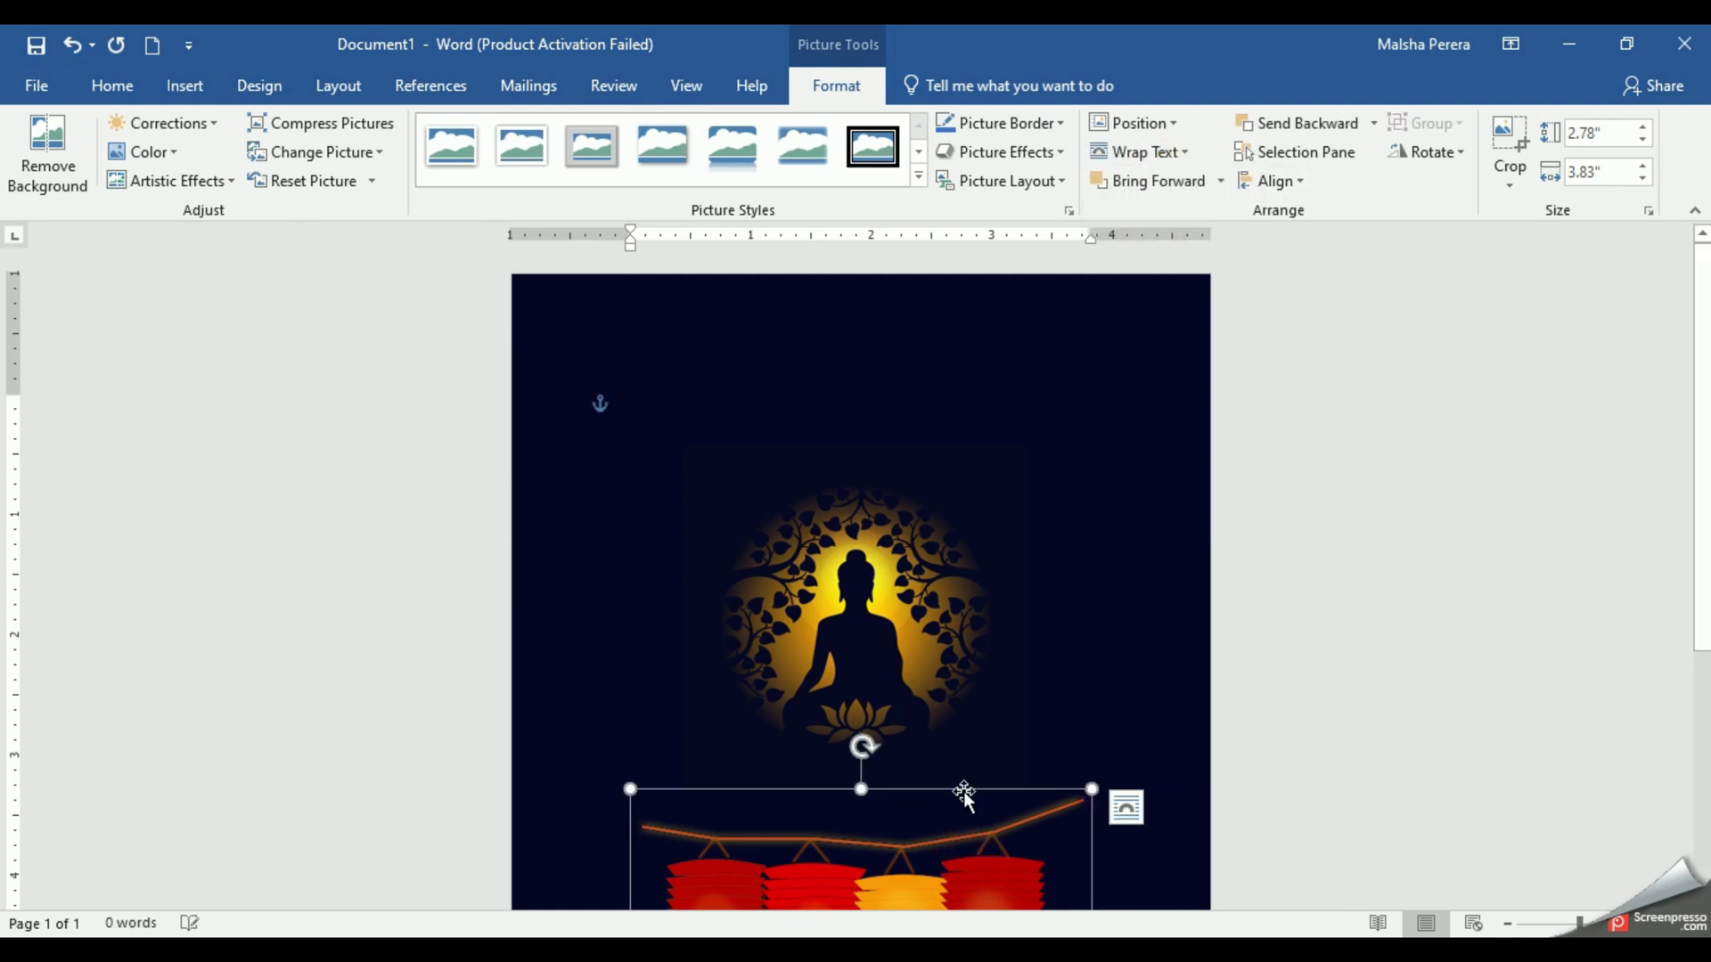
pyautogui.moveTo(964, 791); pyautogui.dragTo(791, 394)
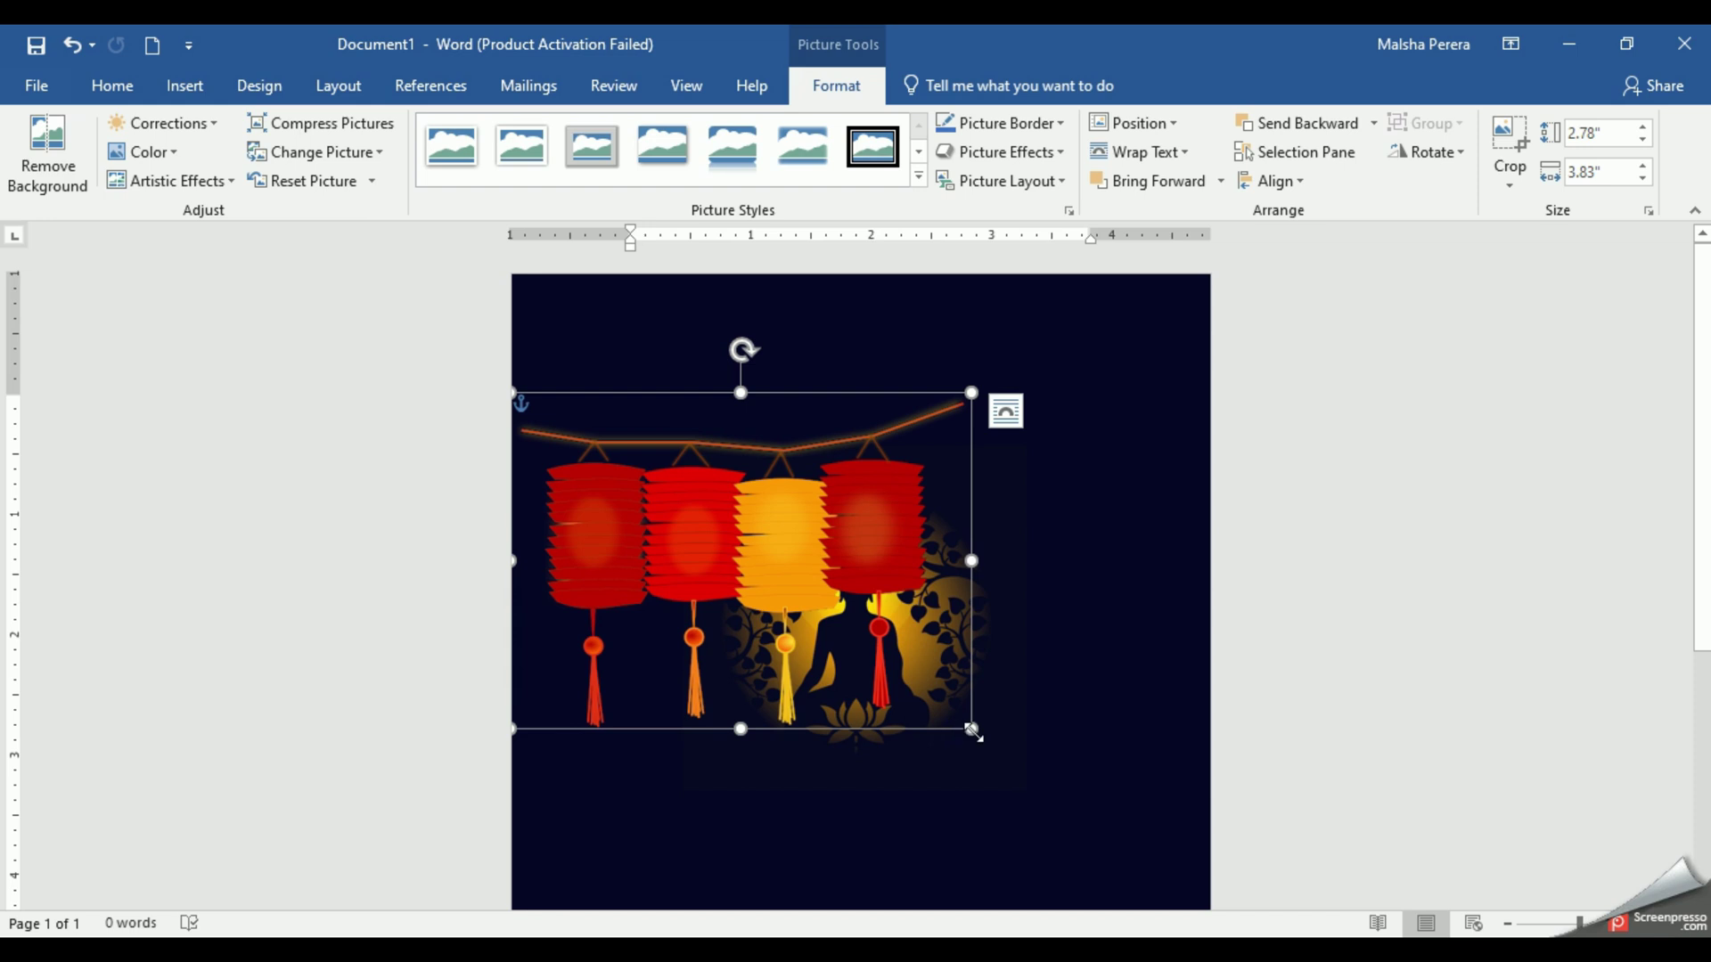
pyautogui.moveTo(971, 729); pyautogui.dragTo(740, 497)
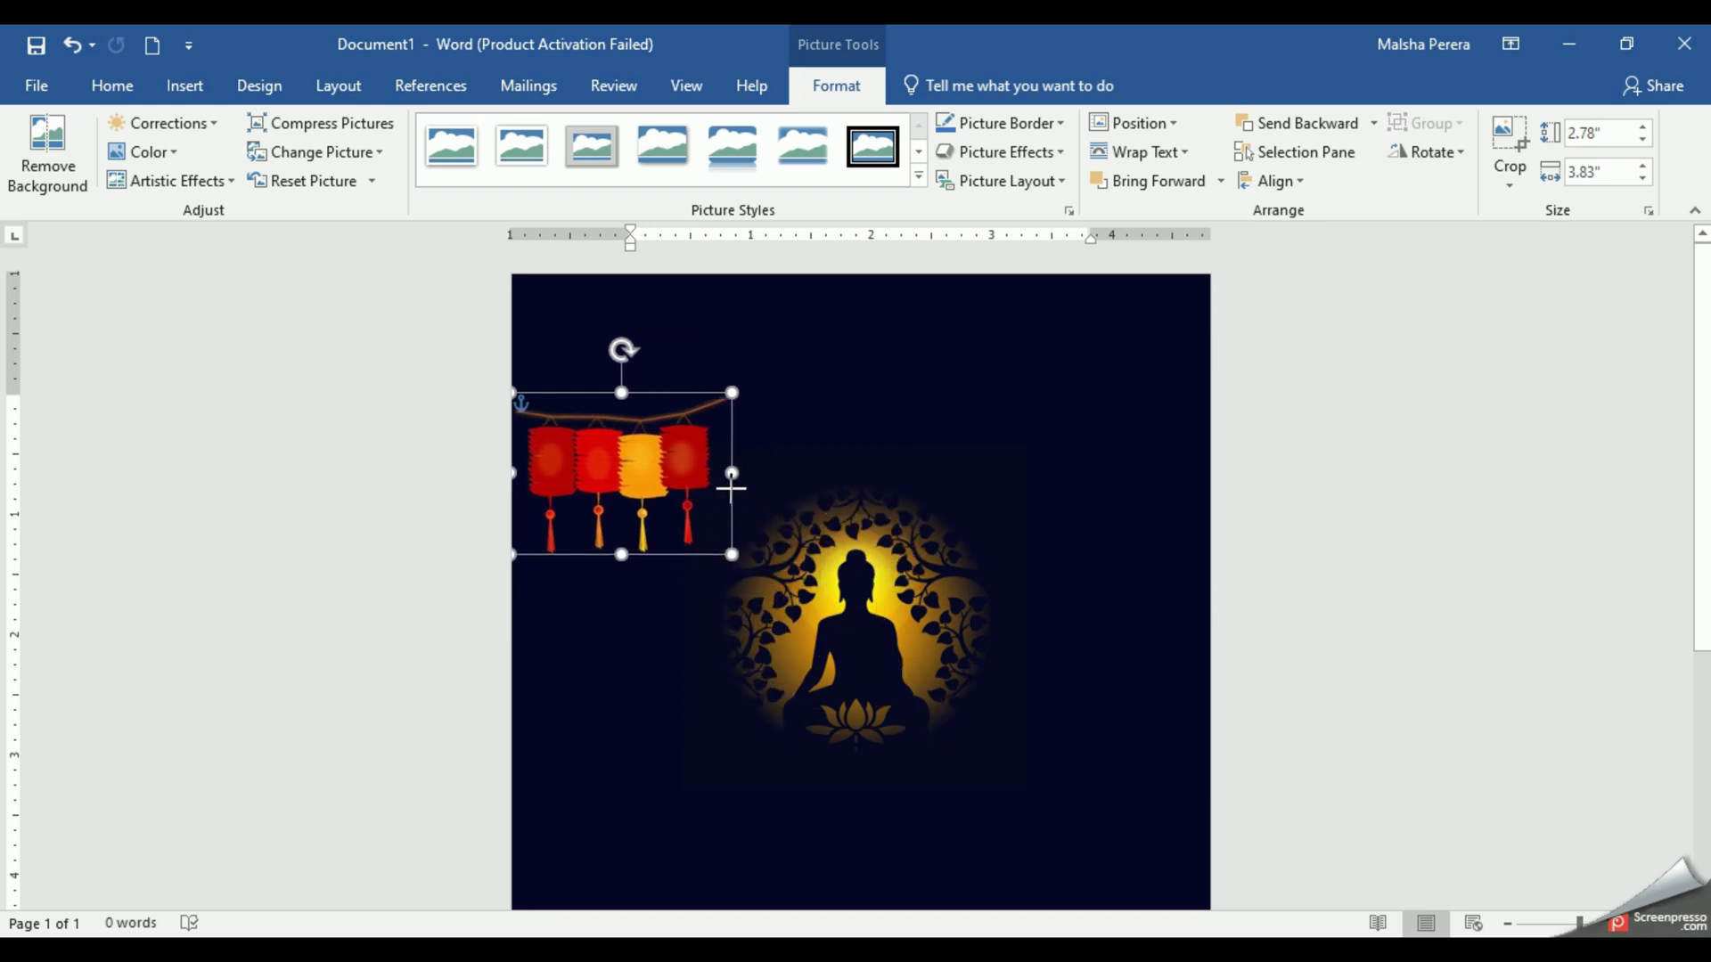
pyautogui.moveTo(612, 378)
pyautogui.mouseDown()
pyautogui.moveTo(665, 458)
pyautogui.moveTo(602, 412)
pyautogui.moveTo(601, 373)
pyautogui.moveTo(604, 394)
pyautogui.mouseUp()
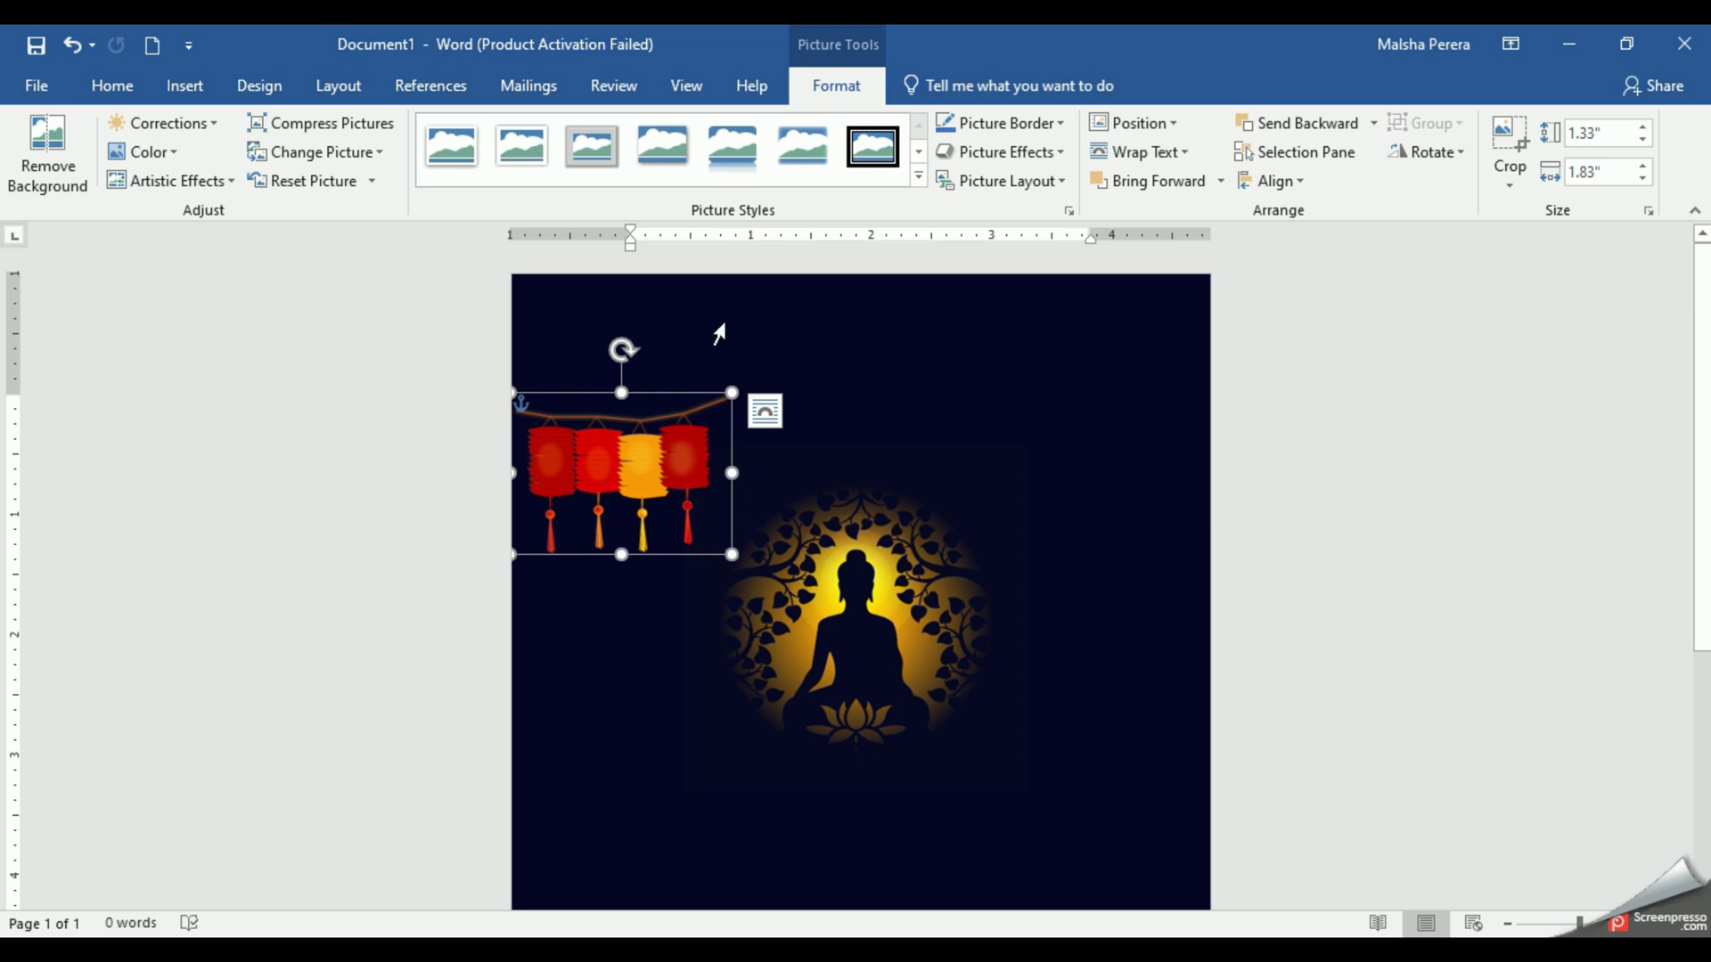
pyautogui.click(324, 80)
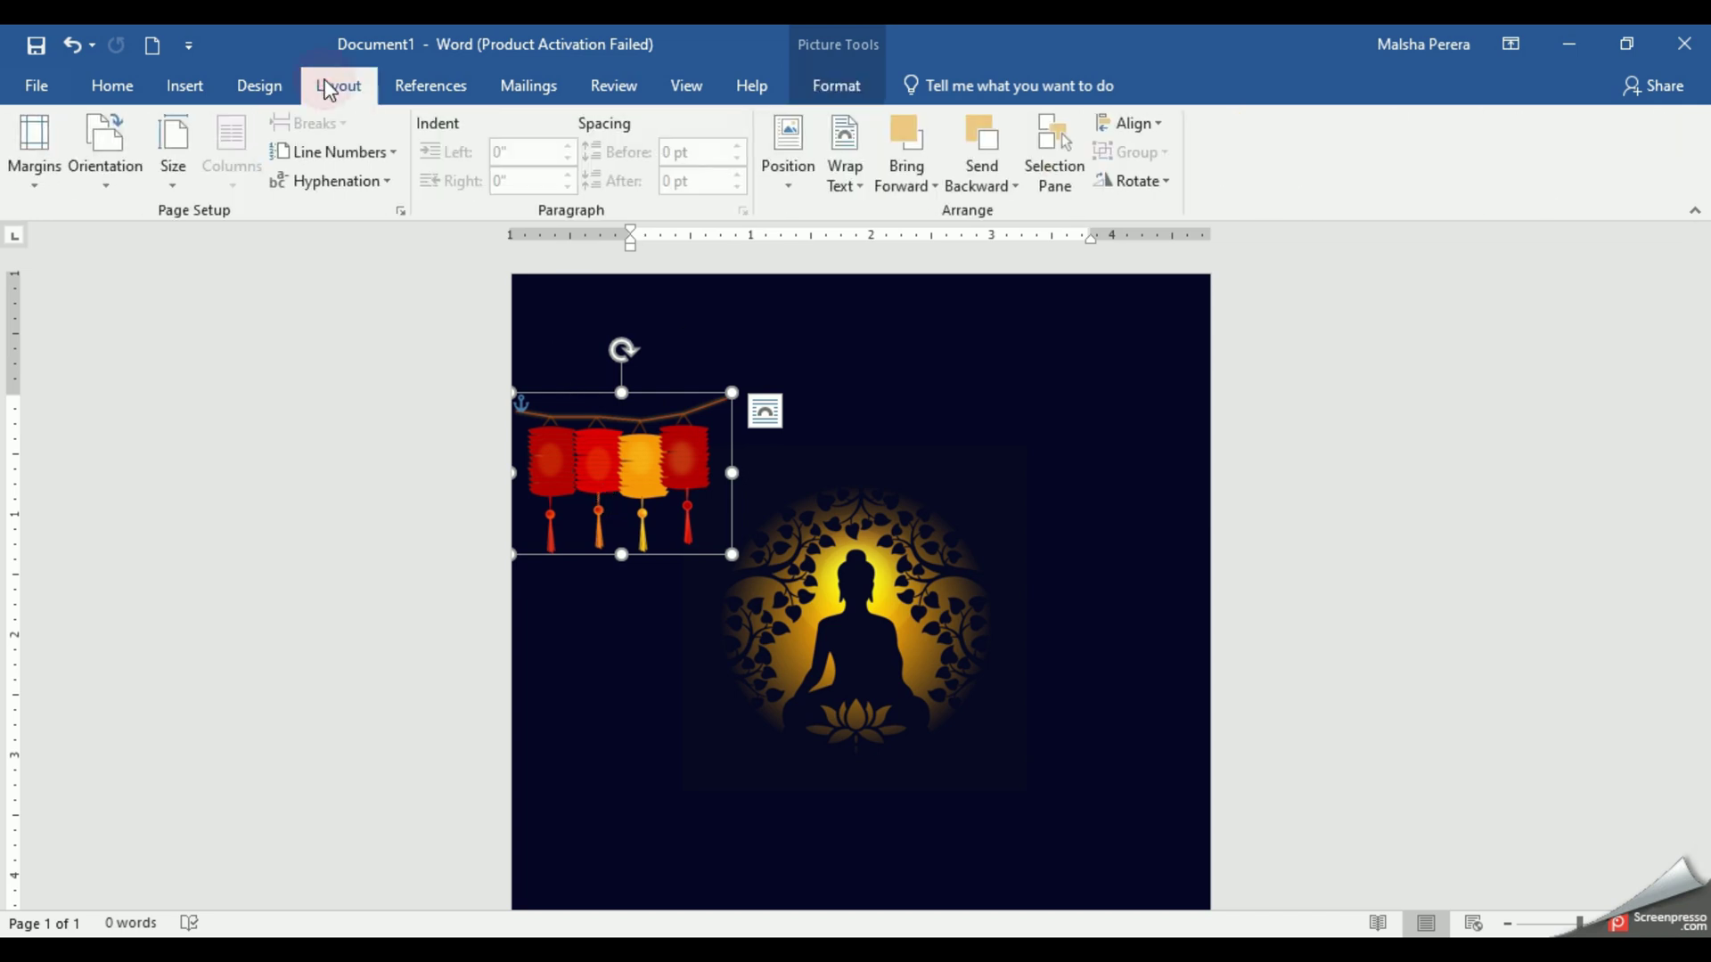
# - Set all page margins to zero and move the Buddha picture down and right
pyautogui.click(34, 191)
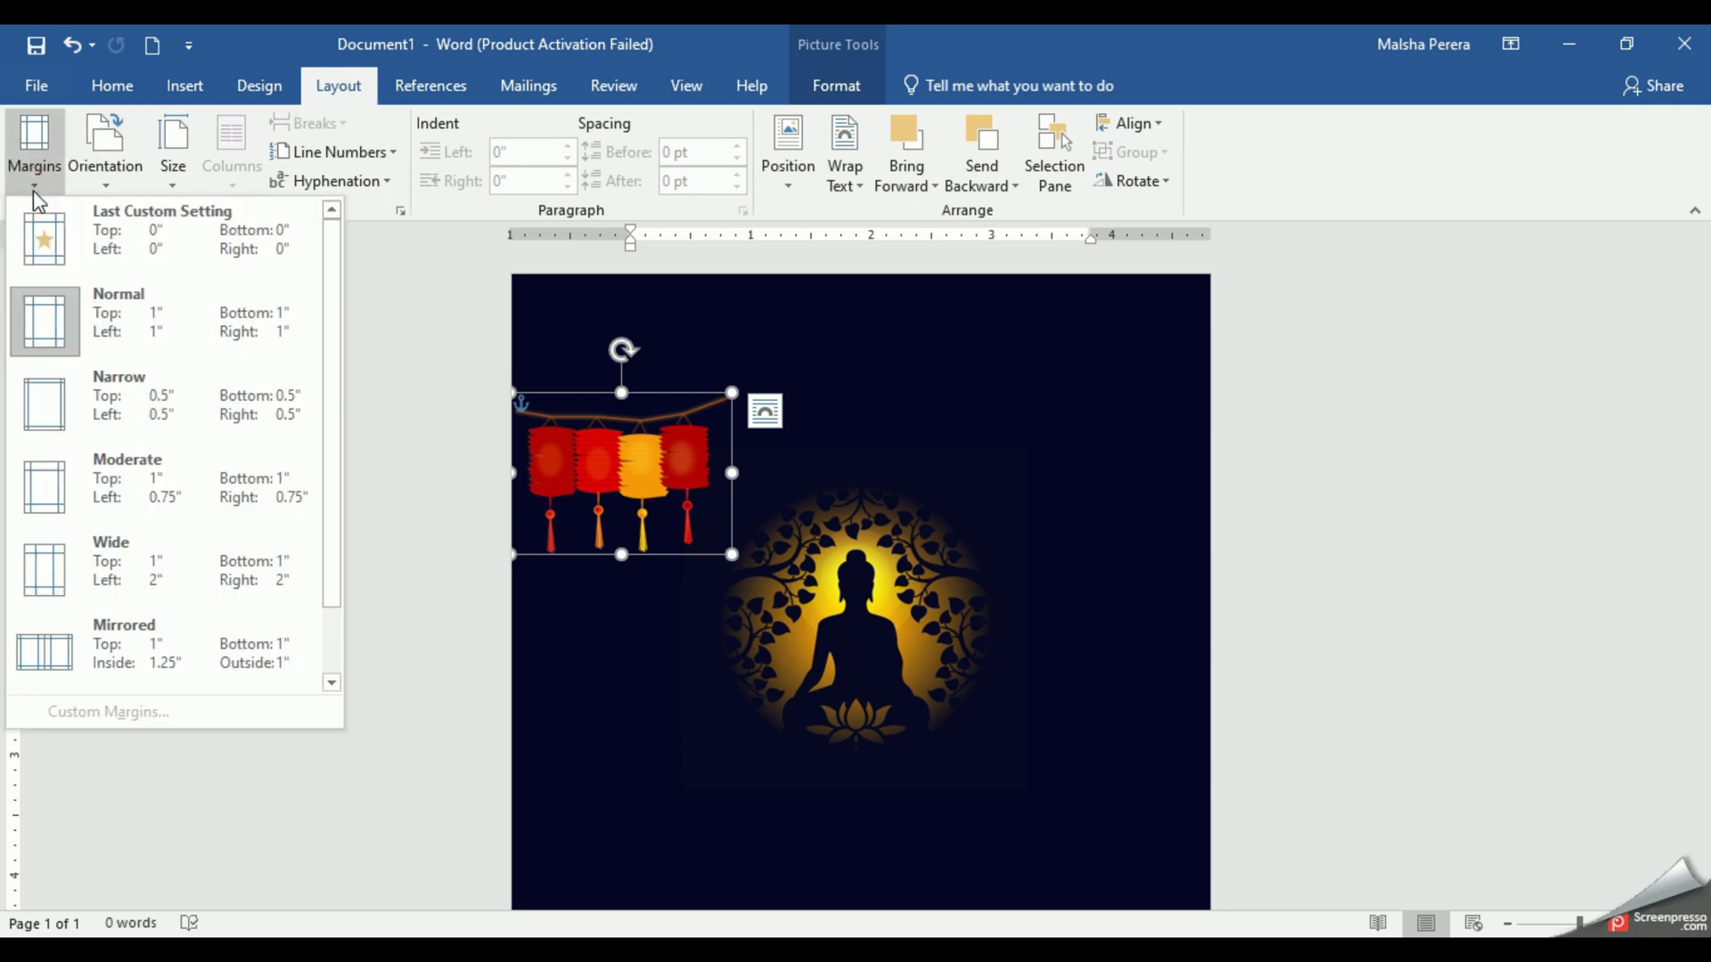
pyautogui.click(173, 238)
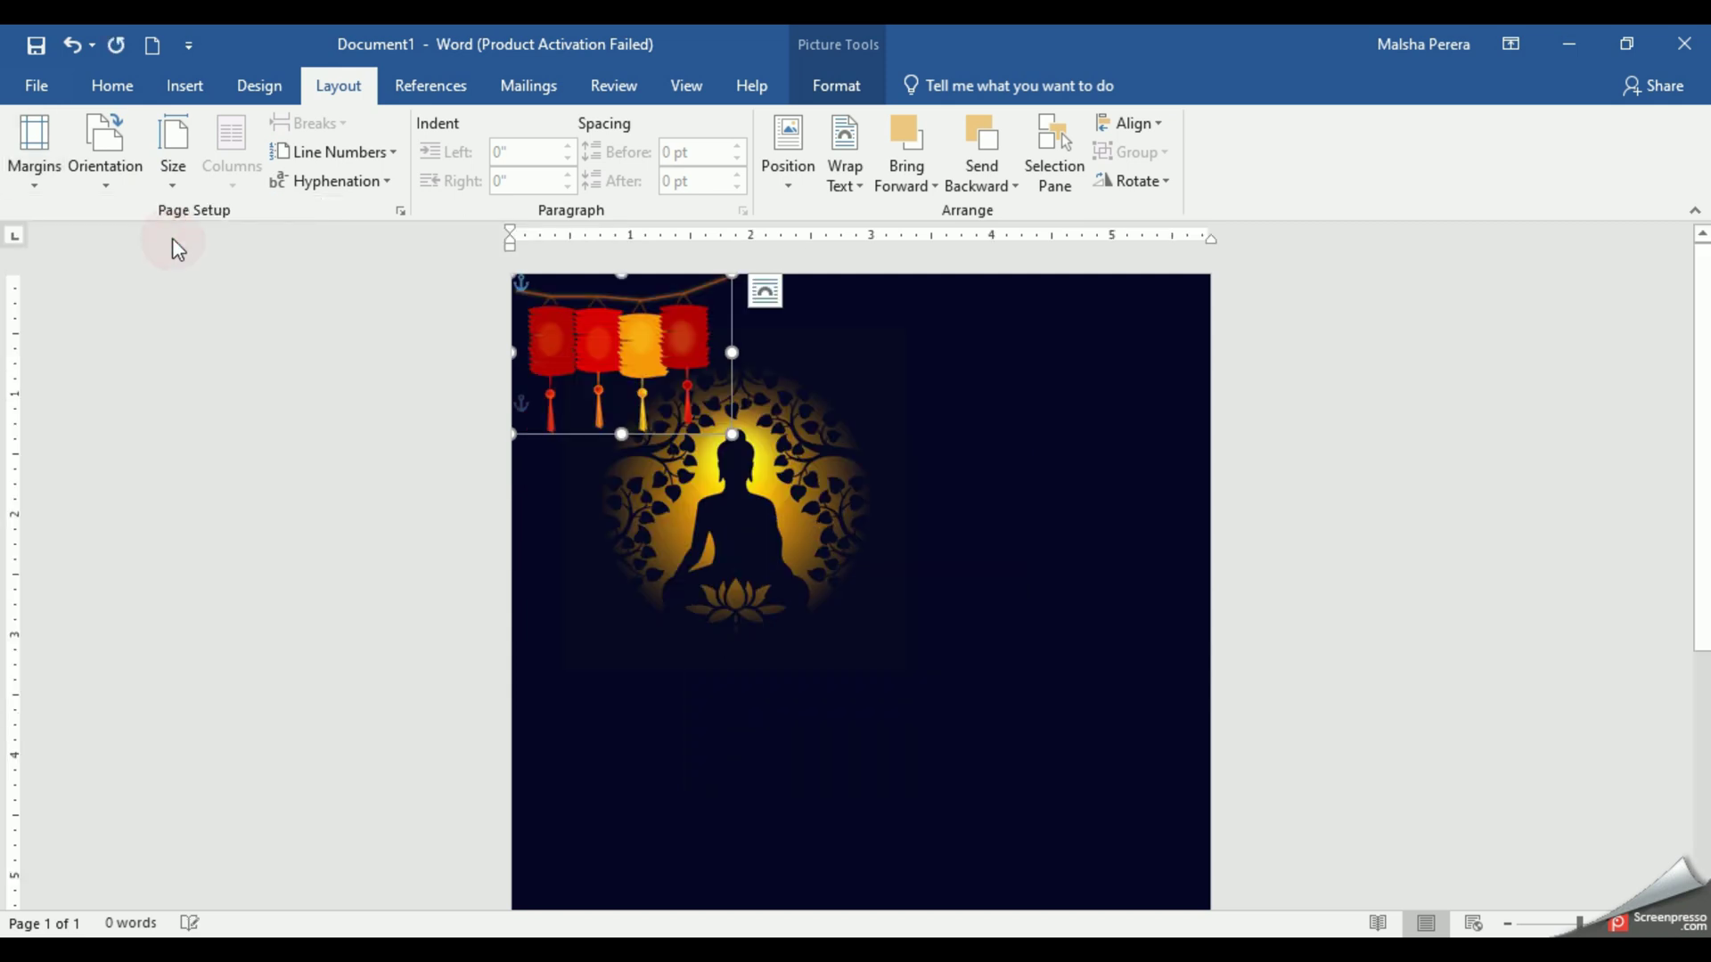
pyautogui.moveTo(782, 537); pyautogui.dragTo(895, 663)
# - Enlarge the lantern picture slightly in the top-left corner and keep it selected
pyautogui.click(696, 415)
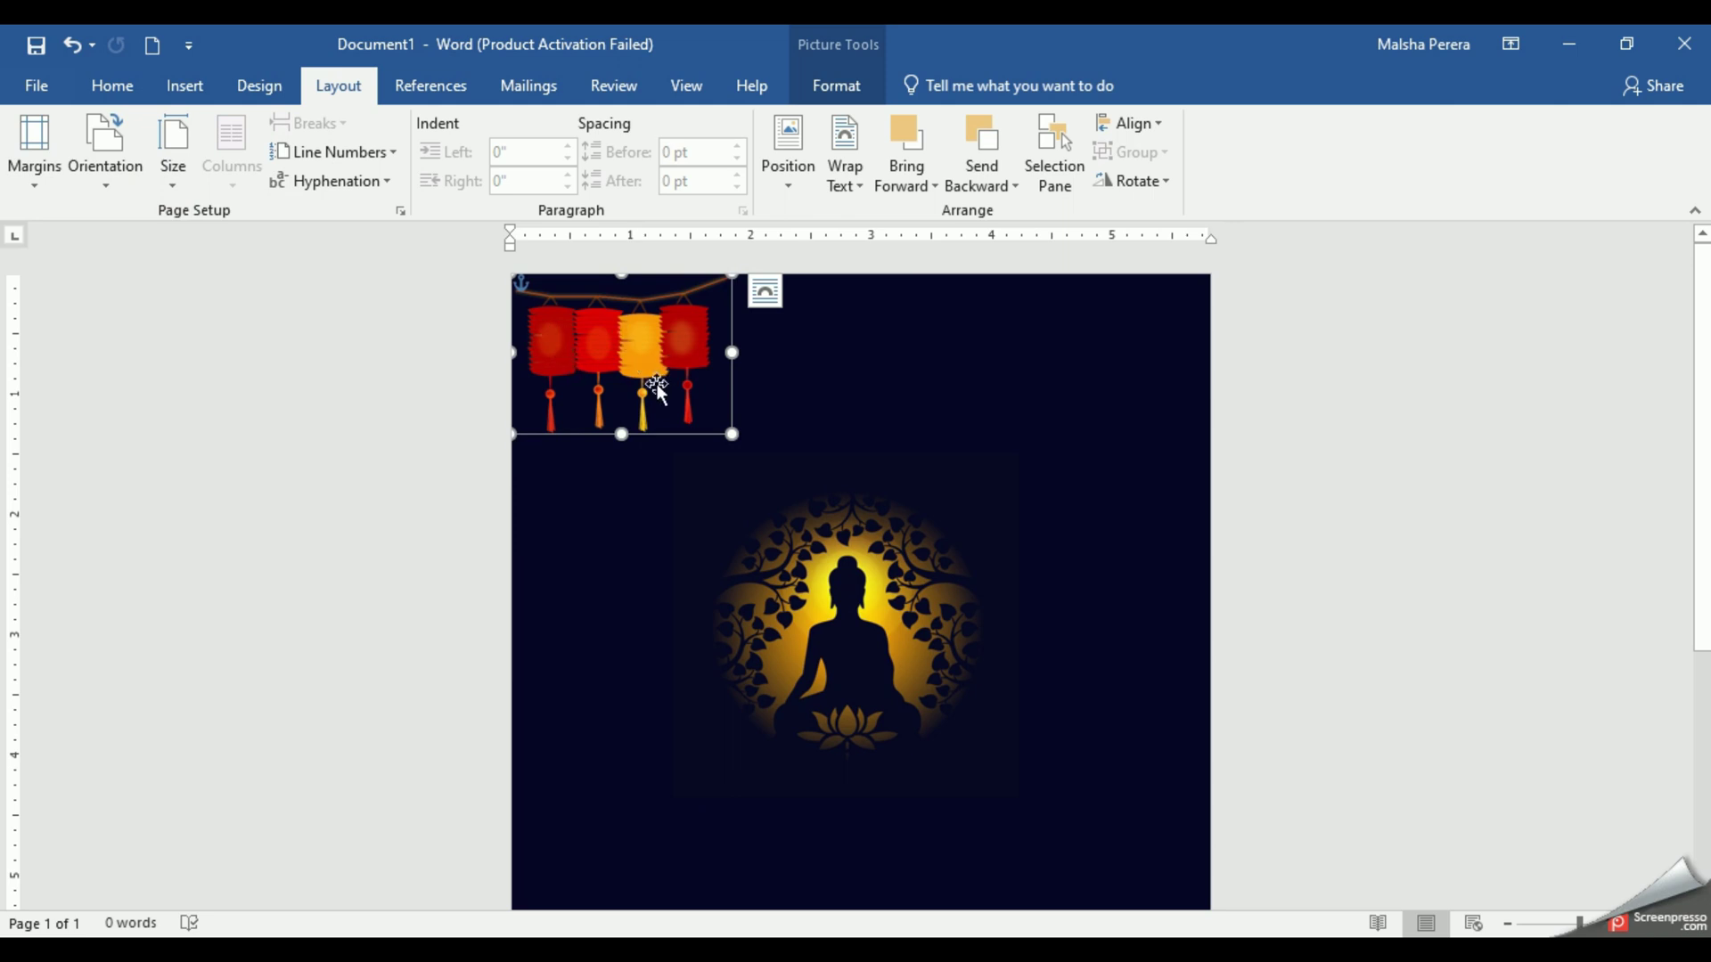
pyautogui.moveTo(734, 437)
pyautogui.mouseDown()
pyautogui.moveTo(767, 481)
pyautogui.moveTo(729, 458)
pyautogui.mouseUp()
pyautogui.click(867, 631)
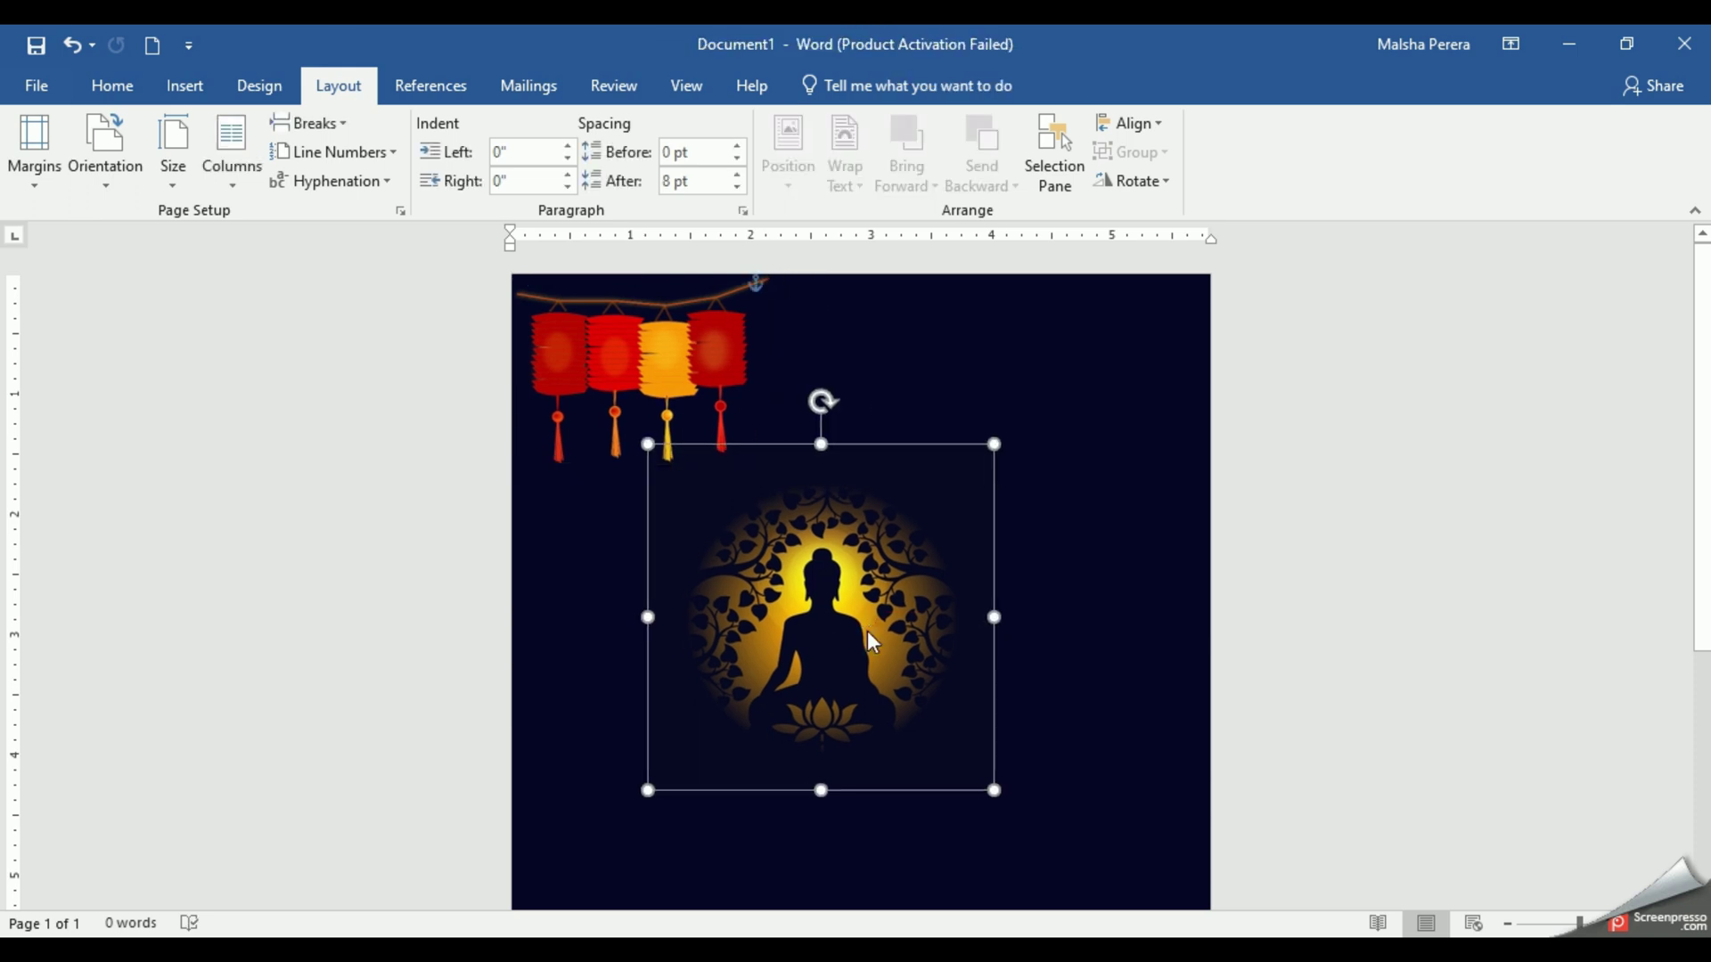
pyautogui.click(641, 366)
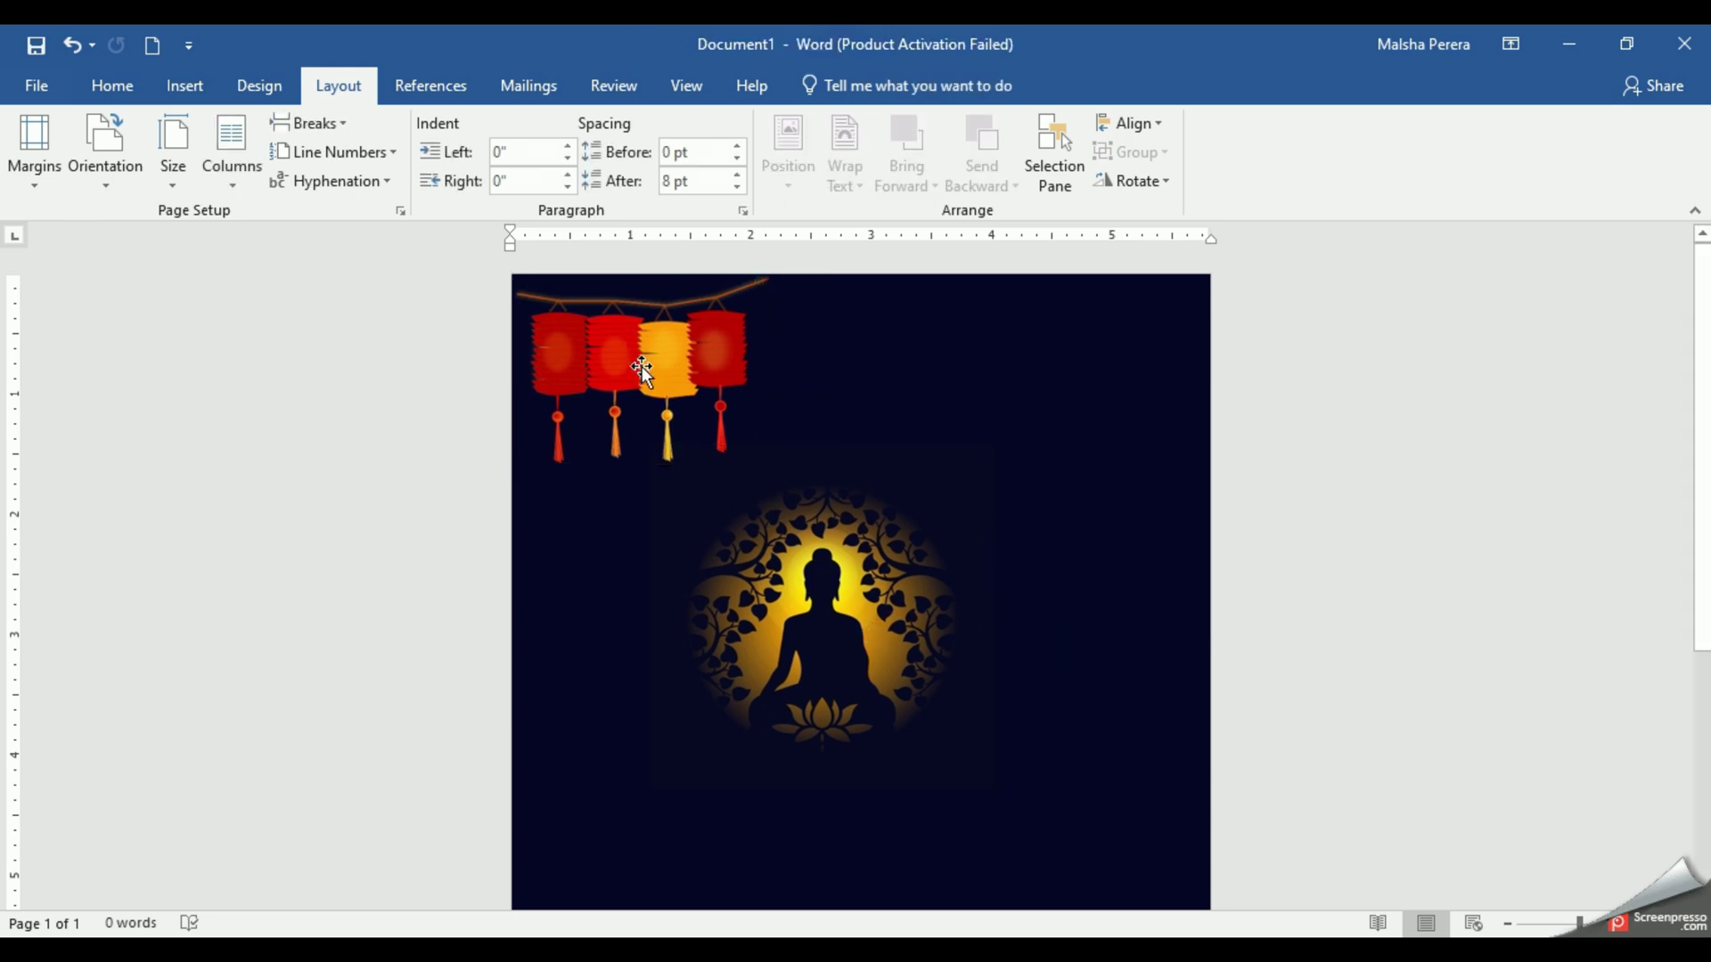
pyautogui.click(692, 346)
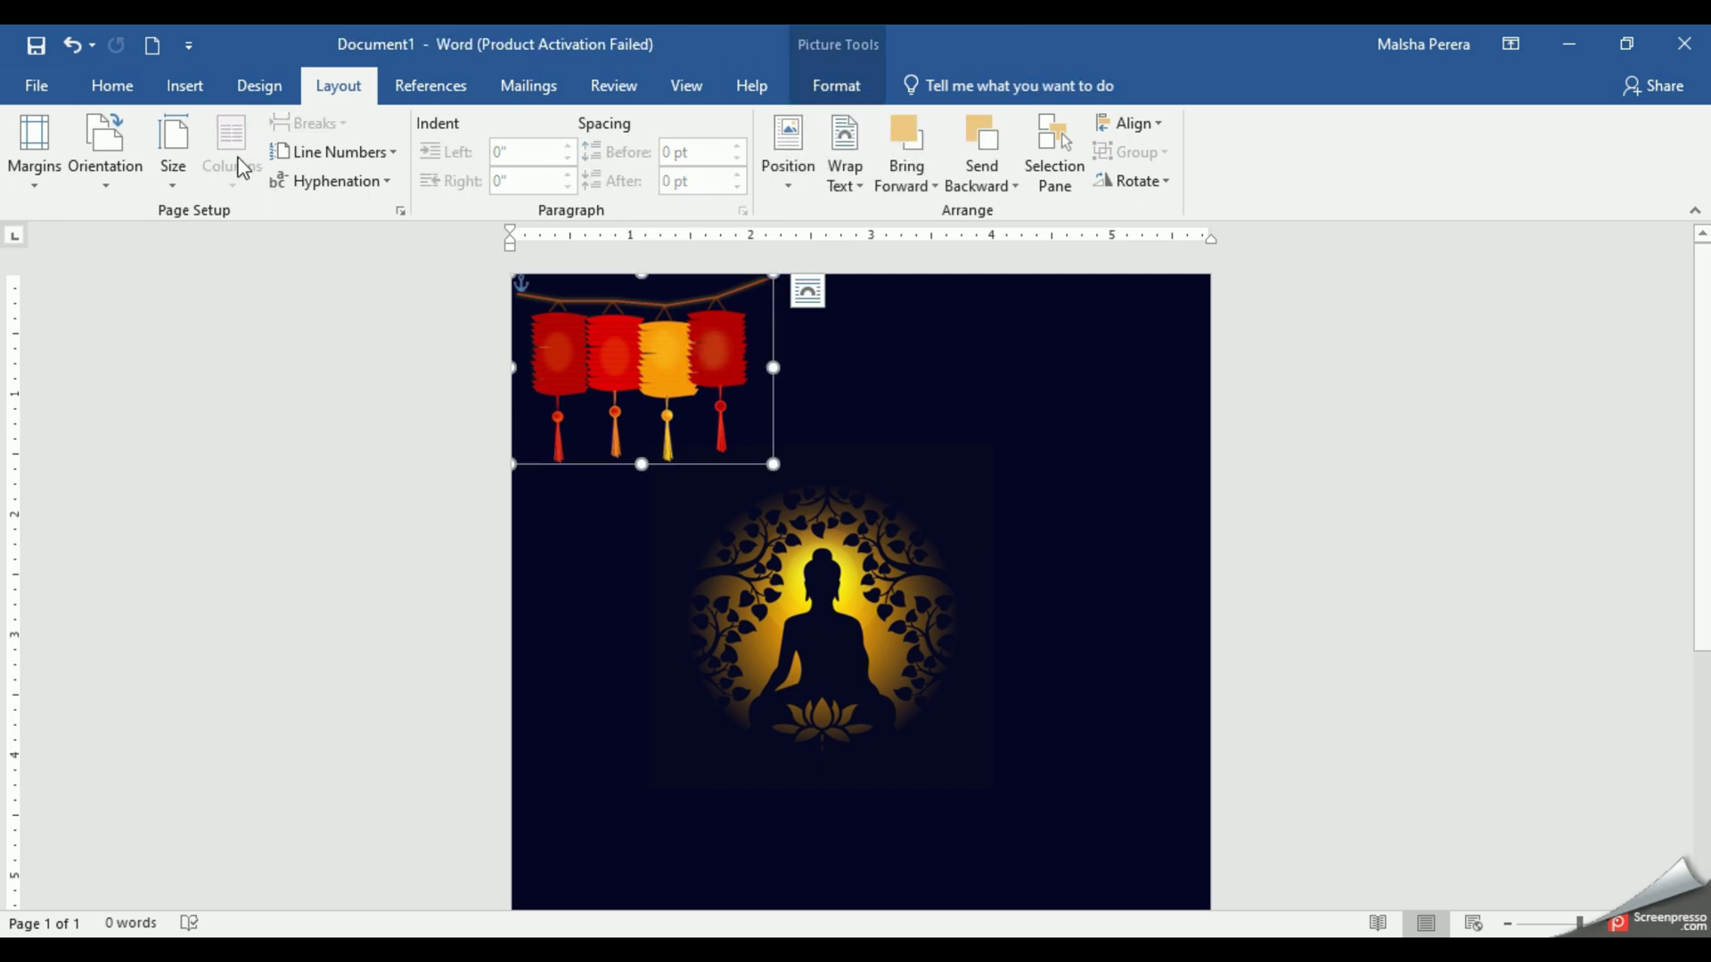
pyautogui.click(132, 95)
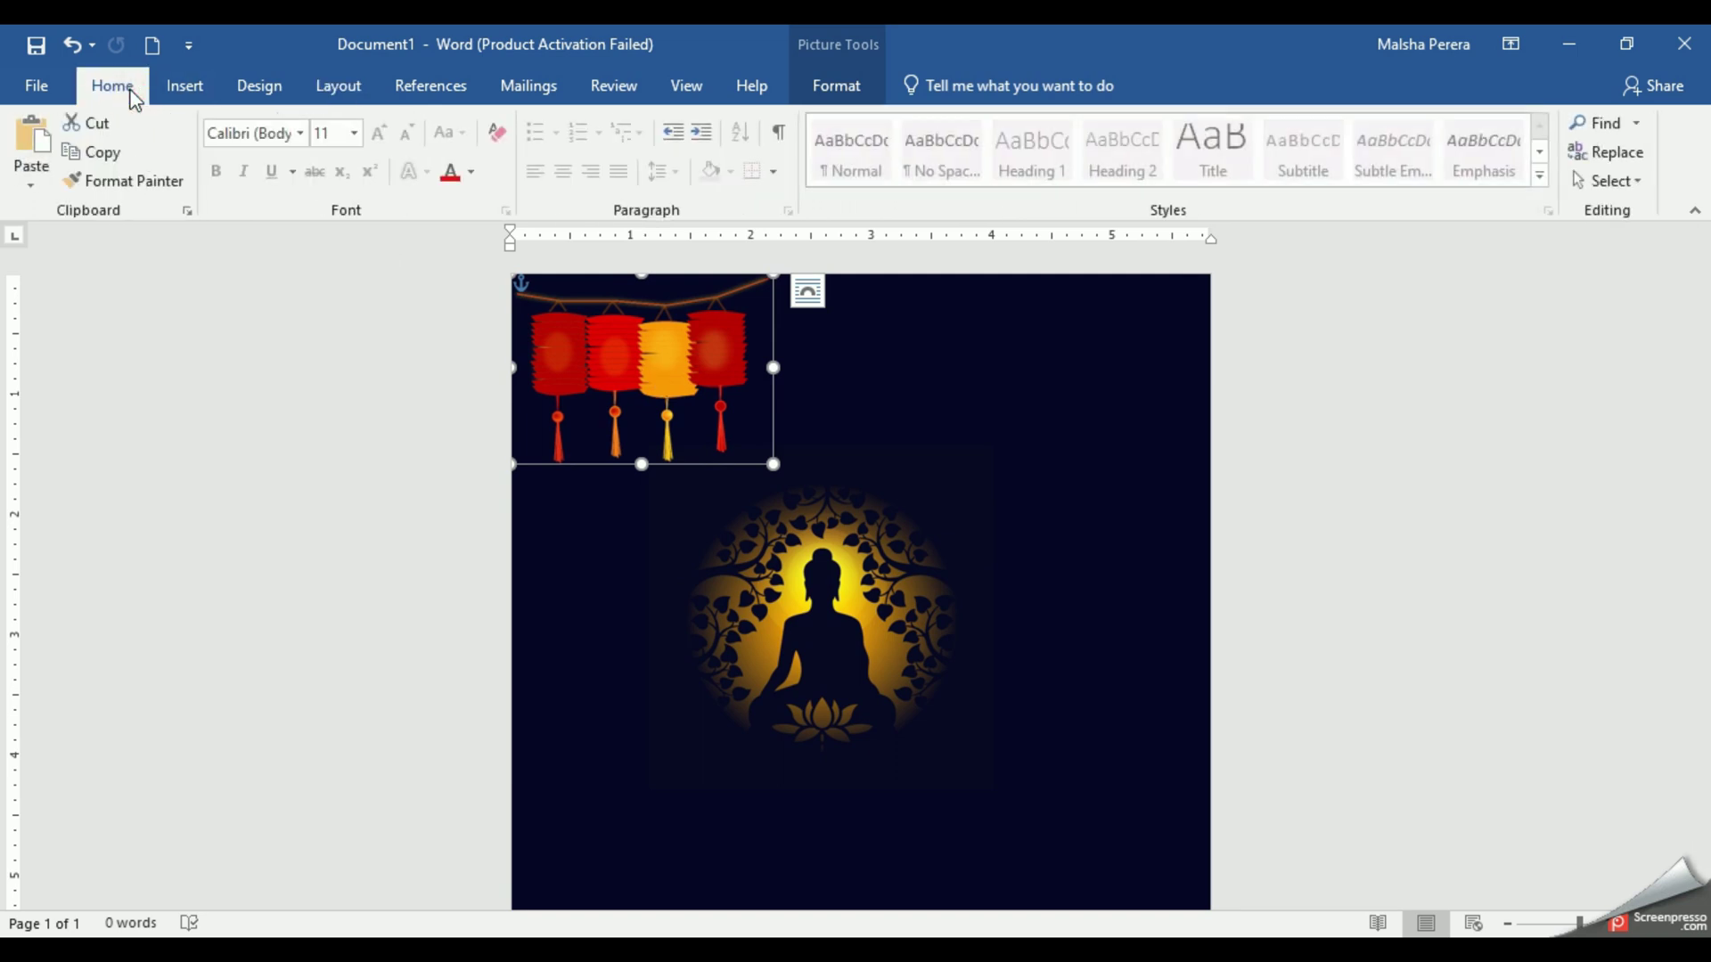
# - Copy and paste the lantern picture, placing the duplicate in the top-right corner
pyautogui.click(69, 152)
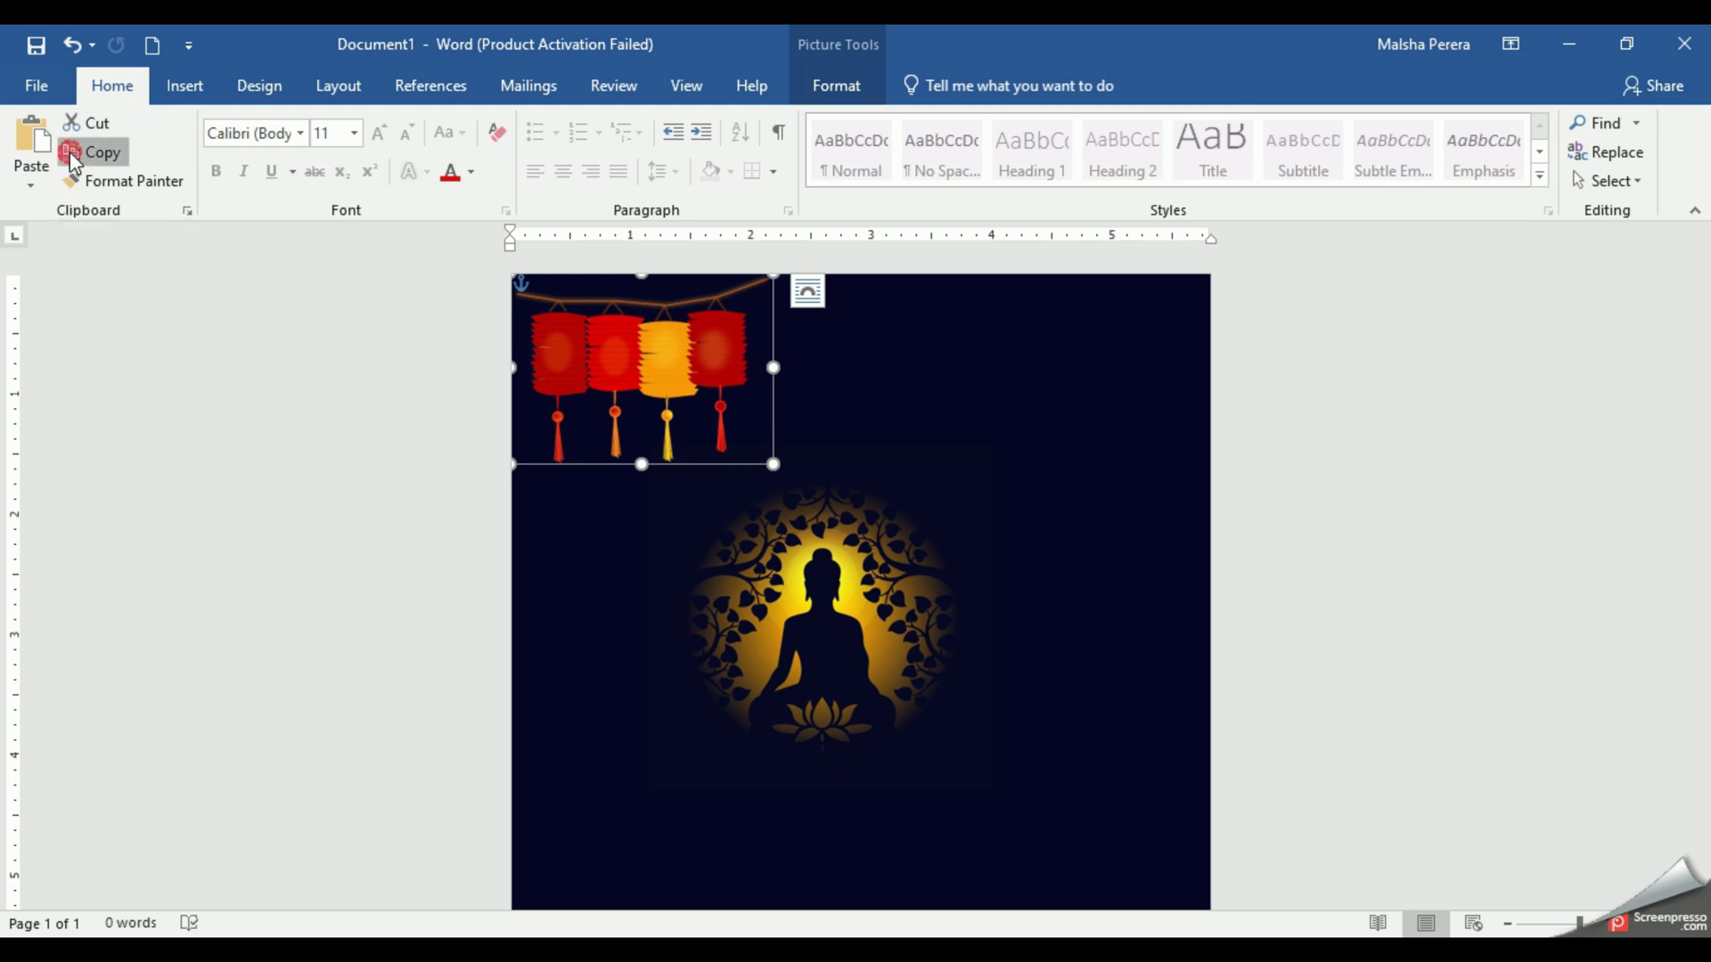
pyautogui.click(25, 160)
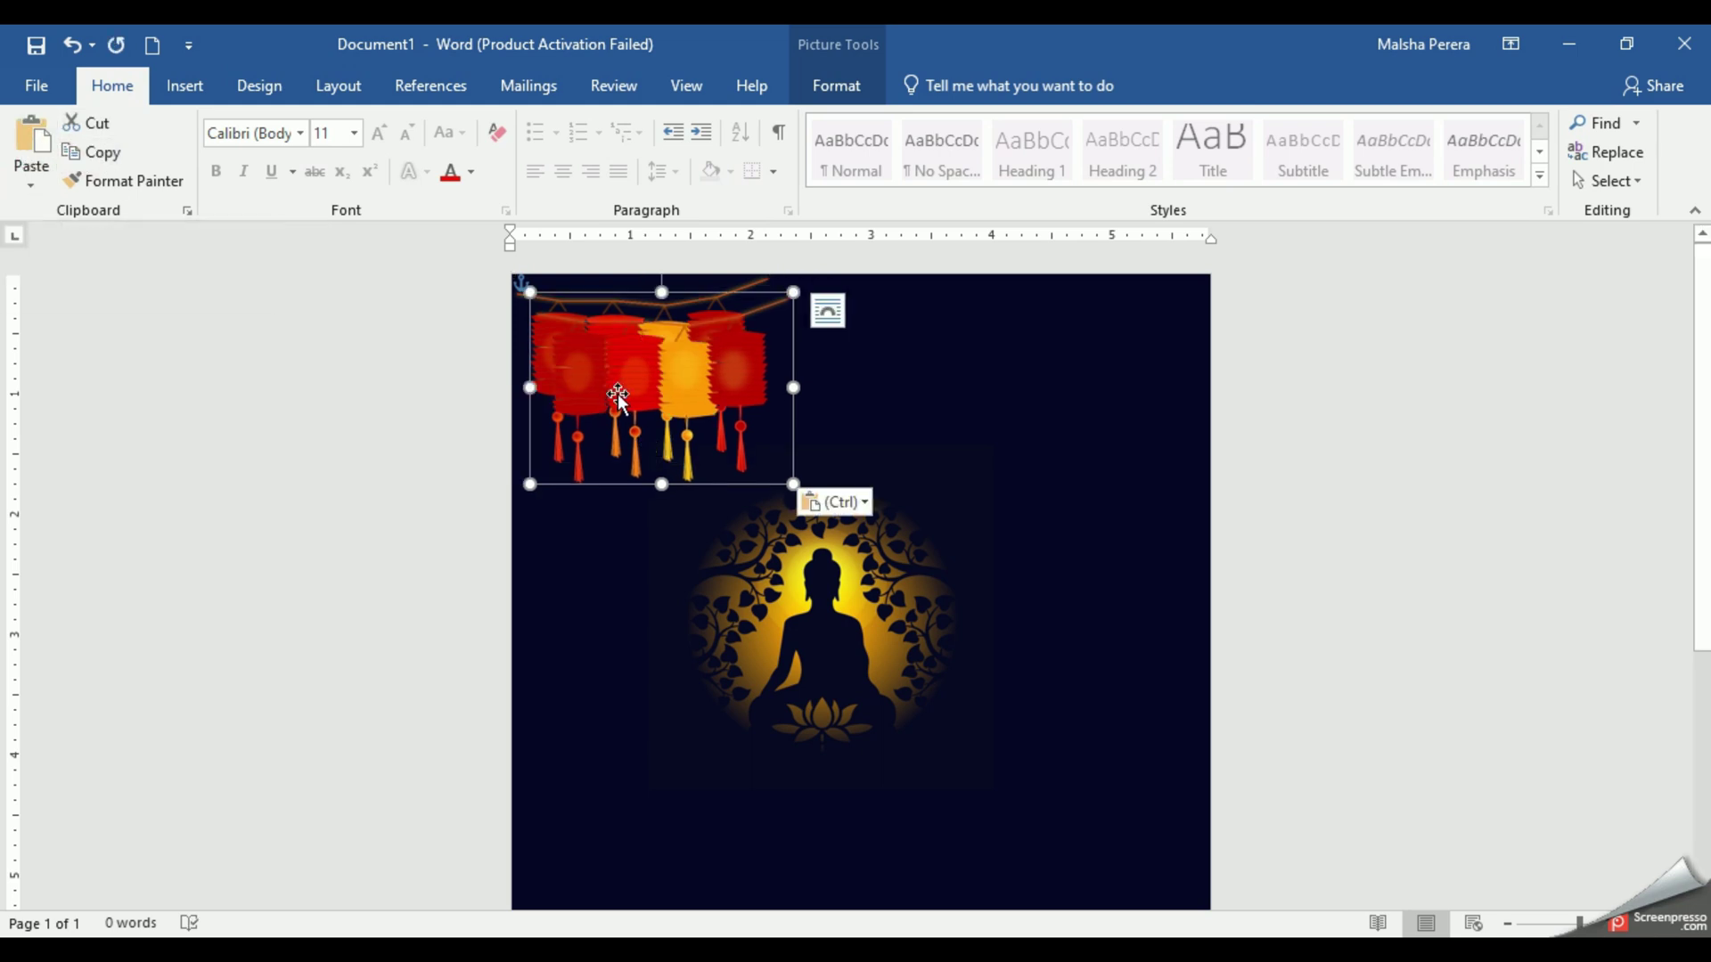
pyautogui.moveTo(618, 393); pyautogui.dragTo(1039, 380)
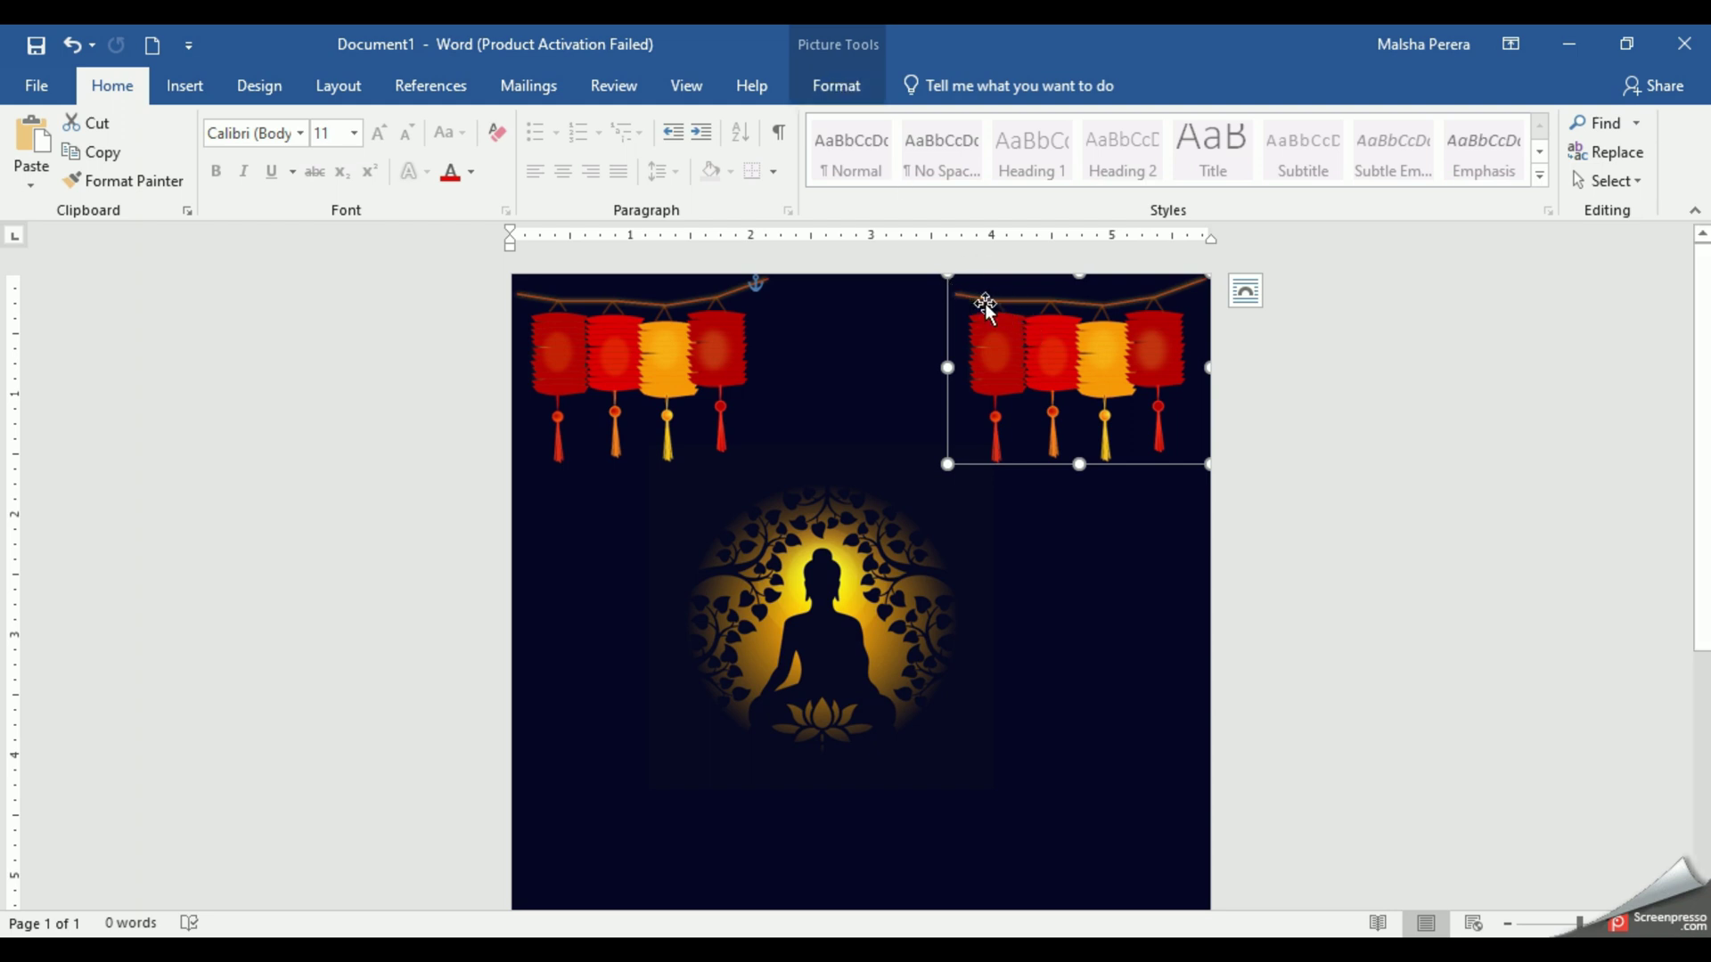
pyautogui.click(825, 88)
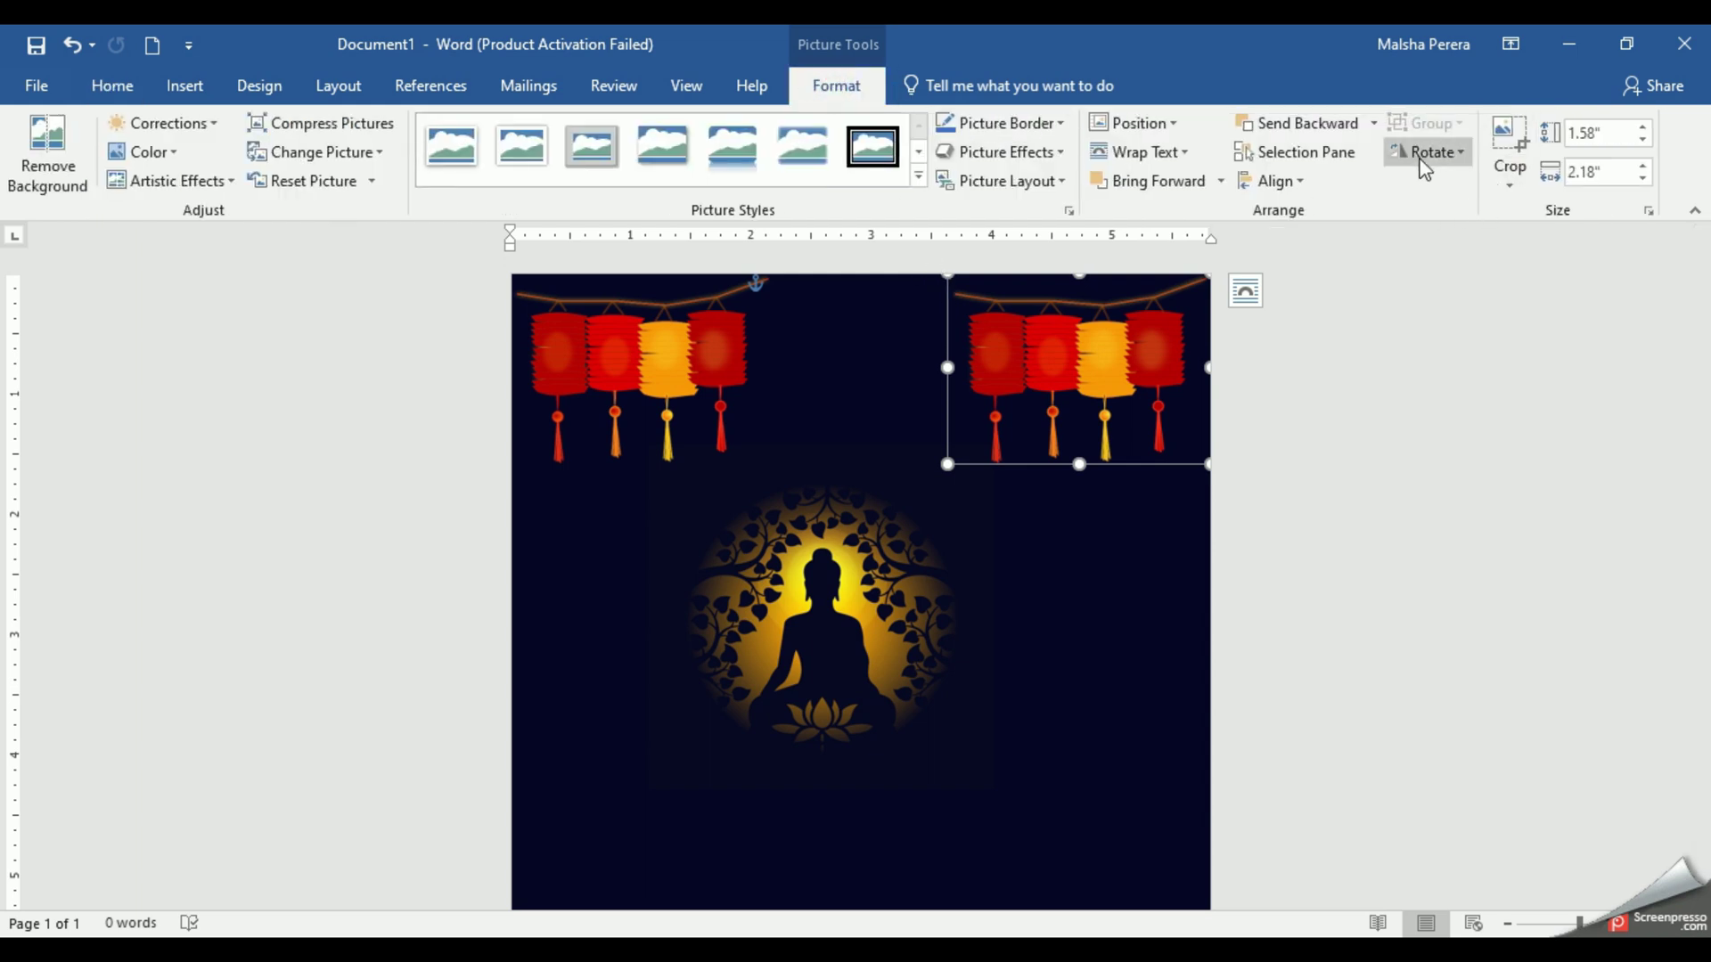
# - Flip the right lanterns horizontally and enlarge both lantern pictures
pyautogui.click(1449, 156)
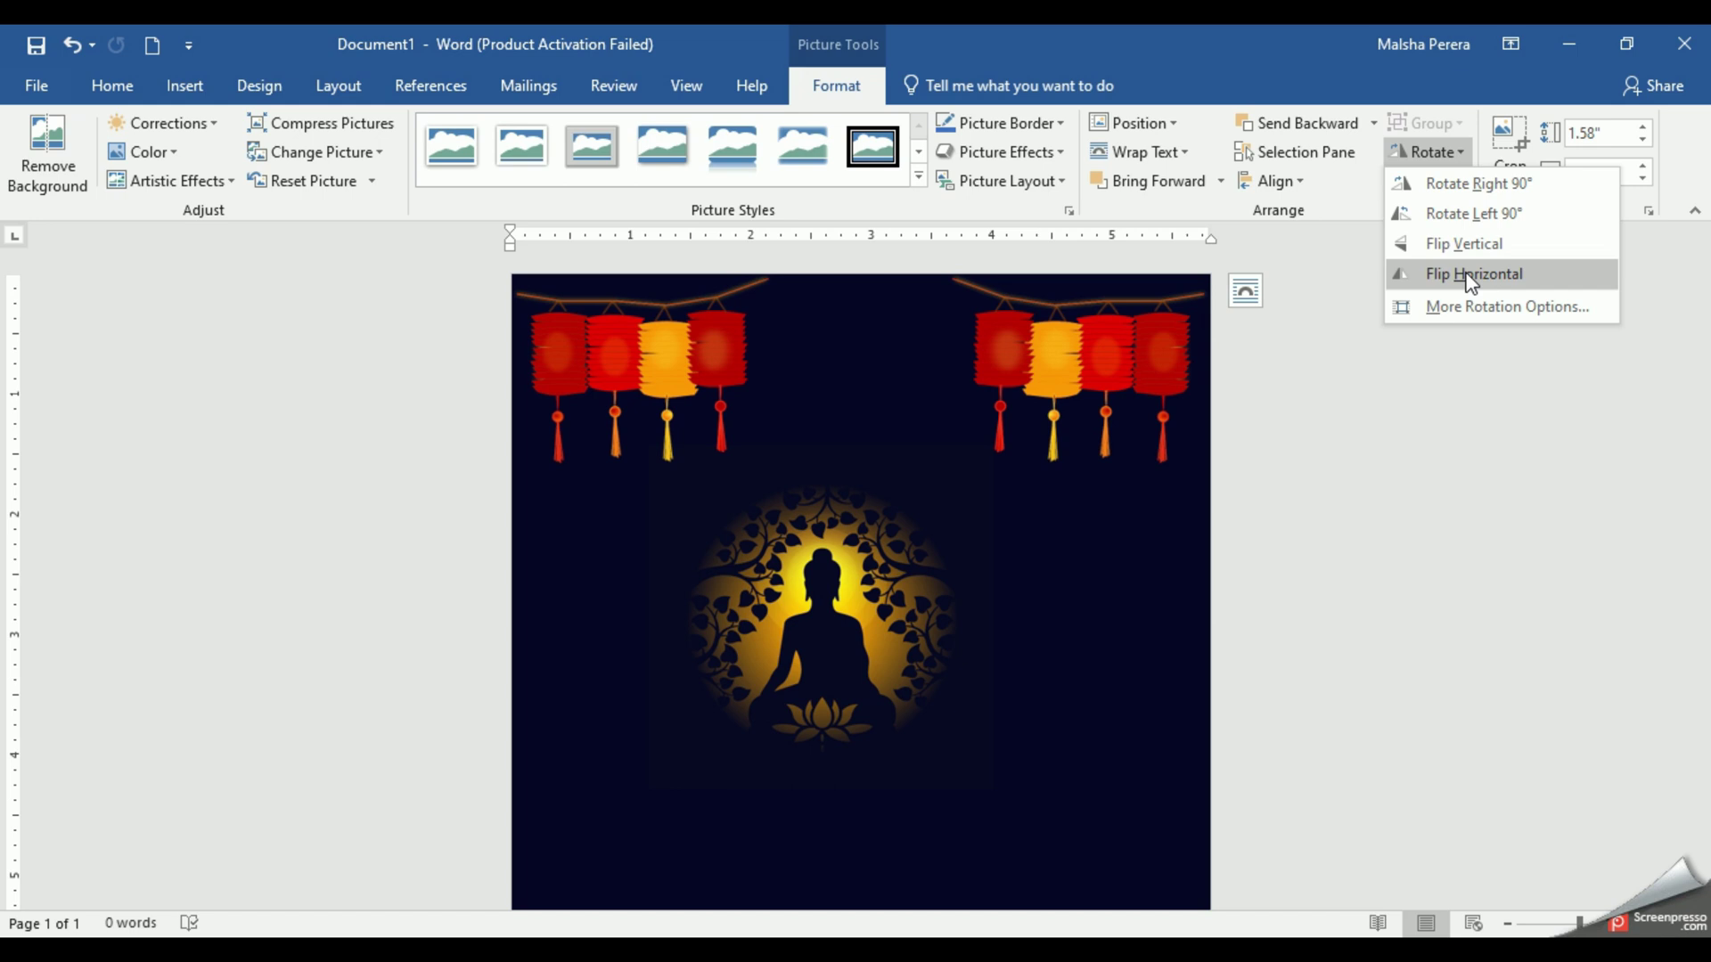
pyautogui.click(1470, 274)
pyautogui.moveTo(1066, 370)
pyautogui.mouseDown()
pyautogui.moveTo(1065, 389)
pyautogui.moveTo(1066, 371)
pyautogui.mouseUp()
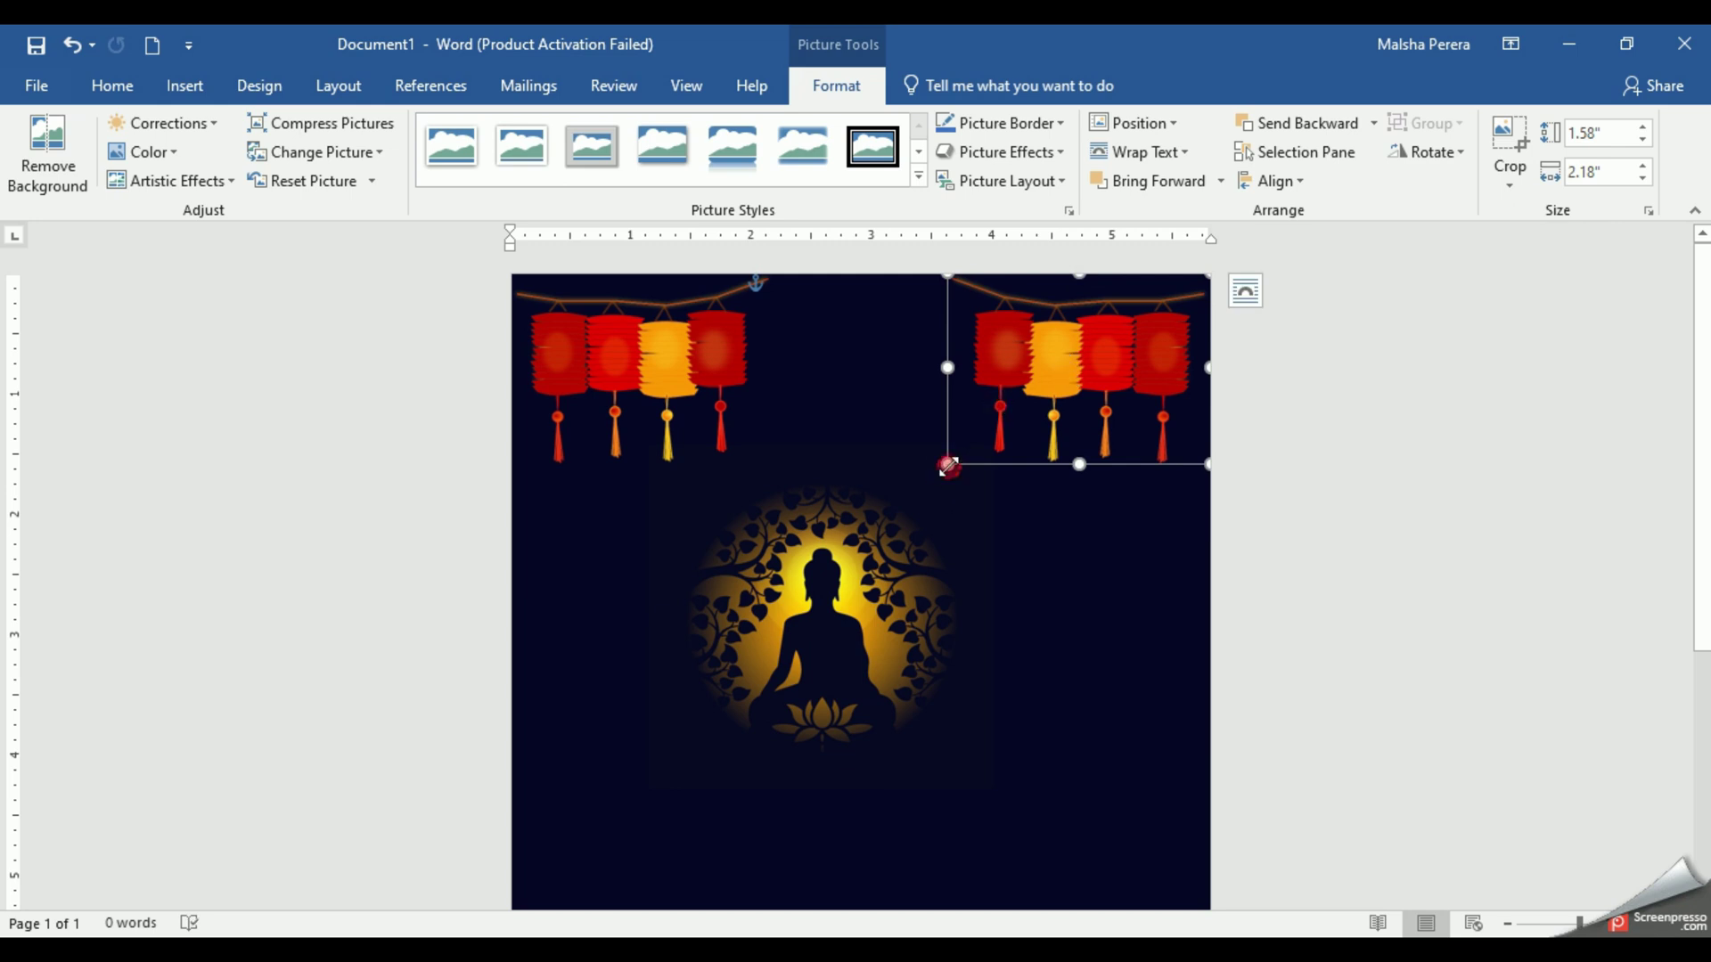
pyautogui.moveTo(948, 464); pyautogui.dragTo(927, 483)
pyautogui.click(641, 423)
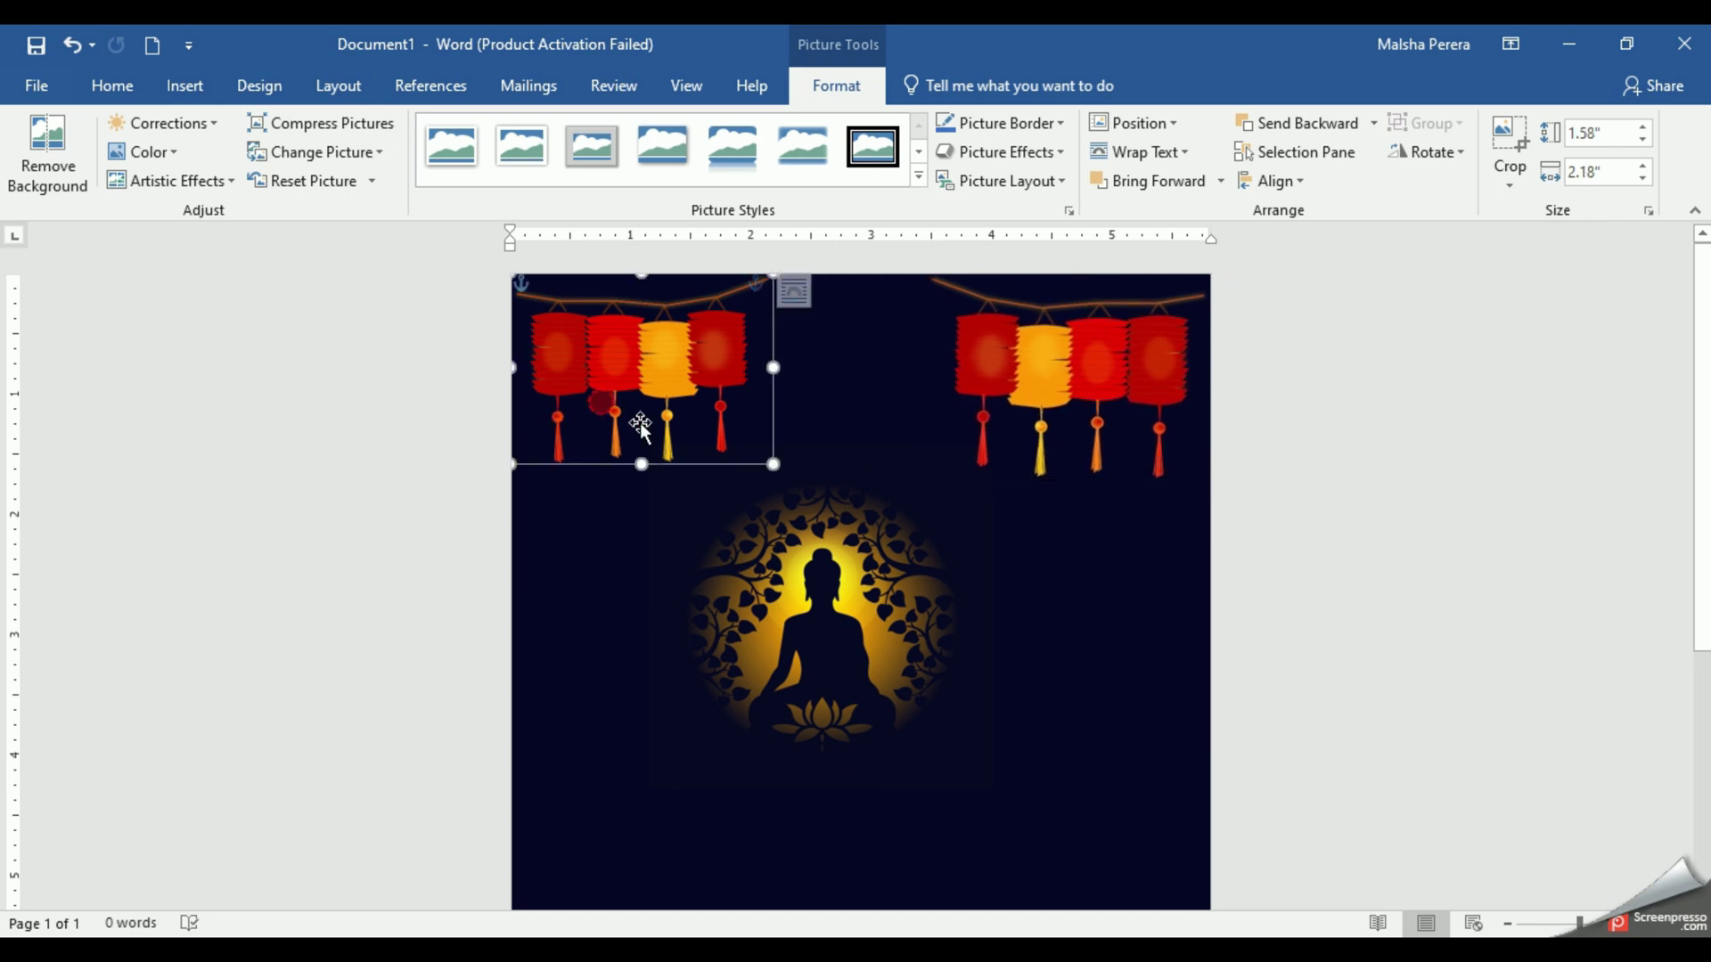
pyautogui.moveTo(773, 464); pyautogui.dragTo(795, 480)
# - Enlarge the Buddha image to 3.21 inches square
pyautogui.click(866, 612)
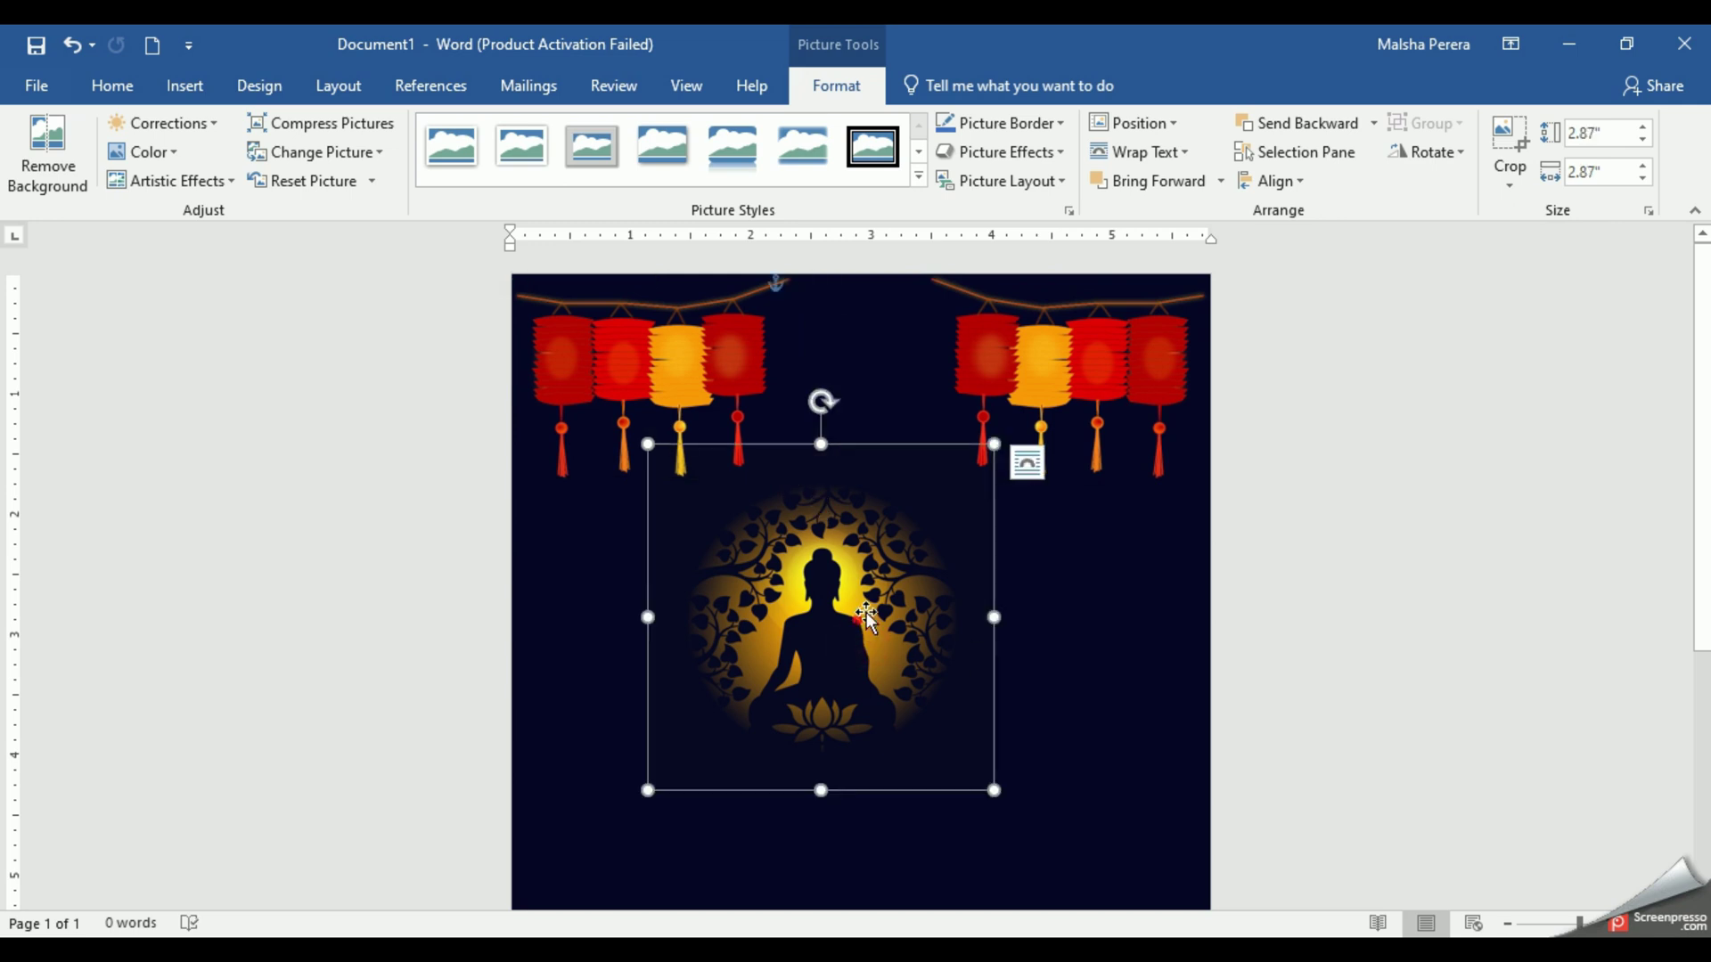
pyautogui.click(773, 479)
pyautogui.click(891, 624)
pyautogui.moveTo(1039, 763); pyautogui.dragTo(1051, 789)
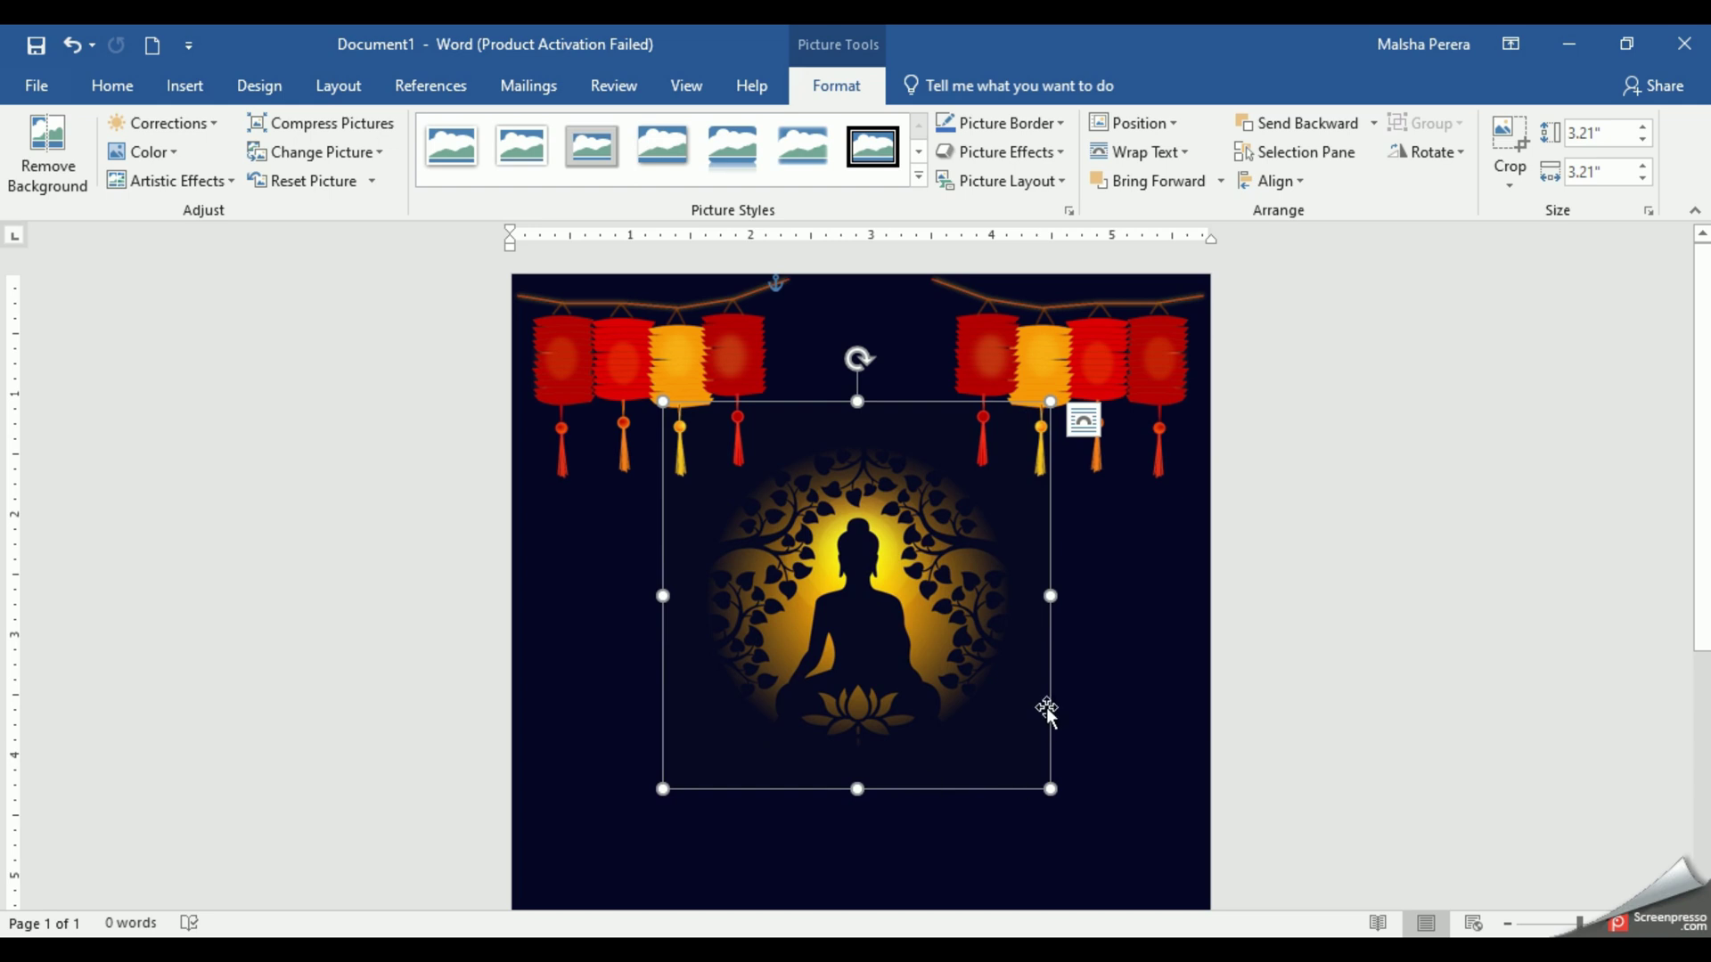
pyautogui.click(1098, 719)
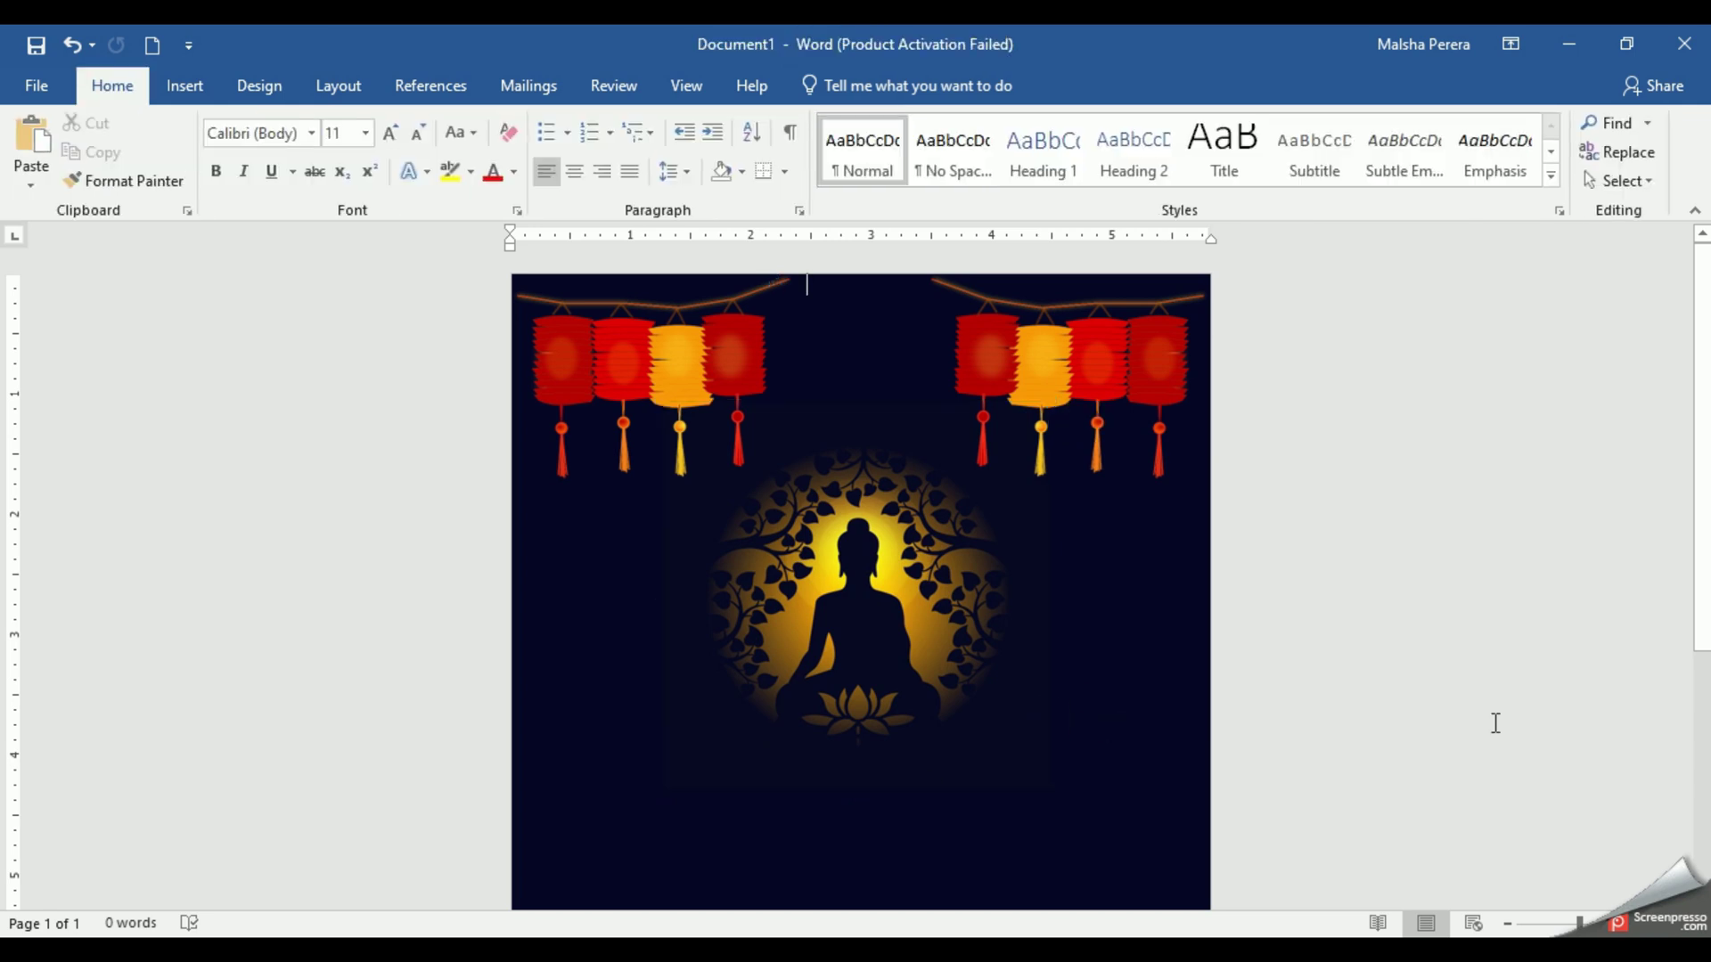
# - Insert the pink lotus picture from the Vesak folder and shrink it to 3.12" by 3.71"
pyautogui.scroll(-5, 1673, 536)
pyautogui.scroll(5, 711, 689)
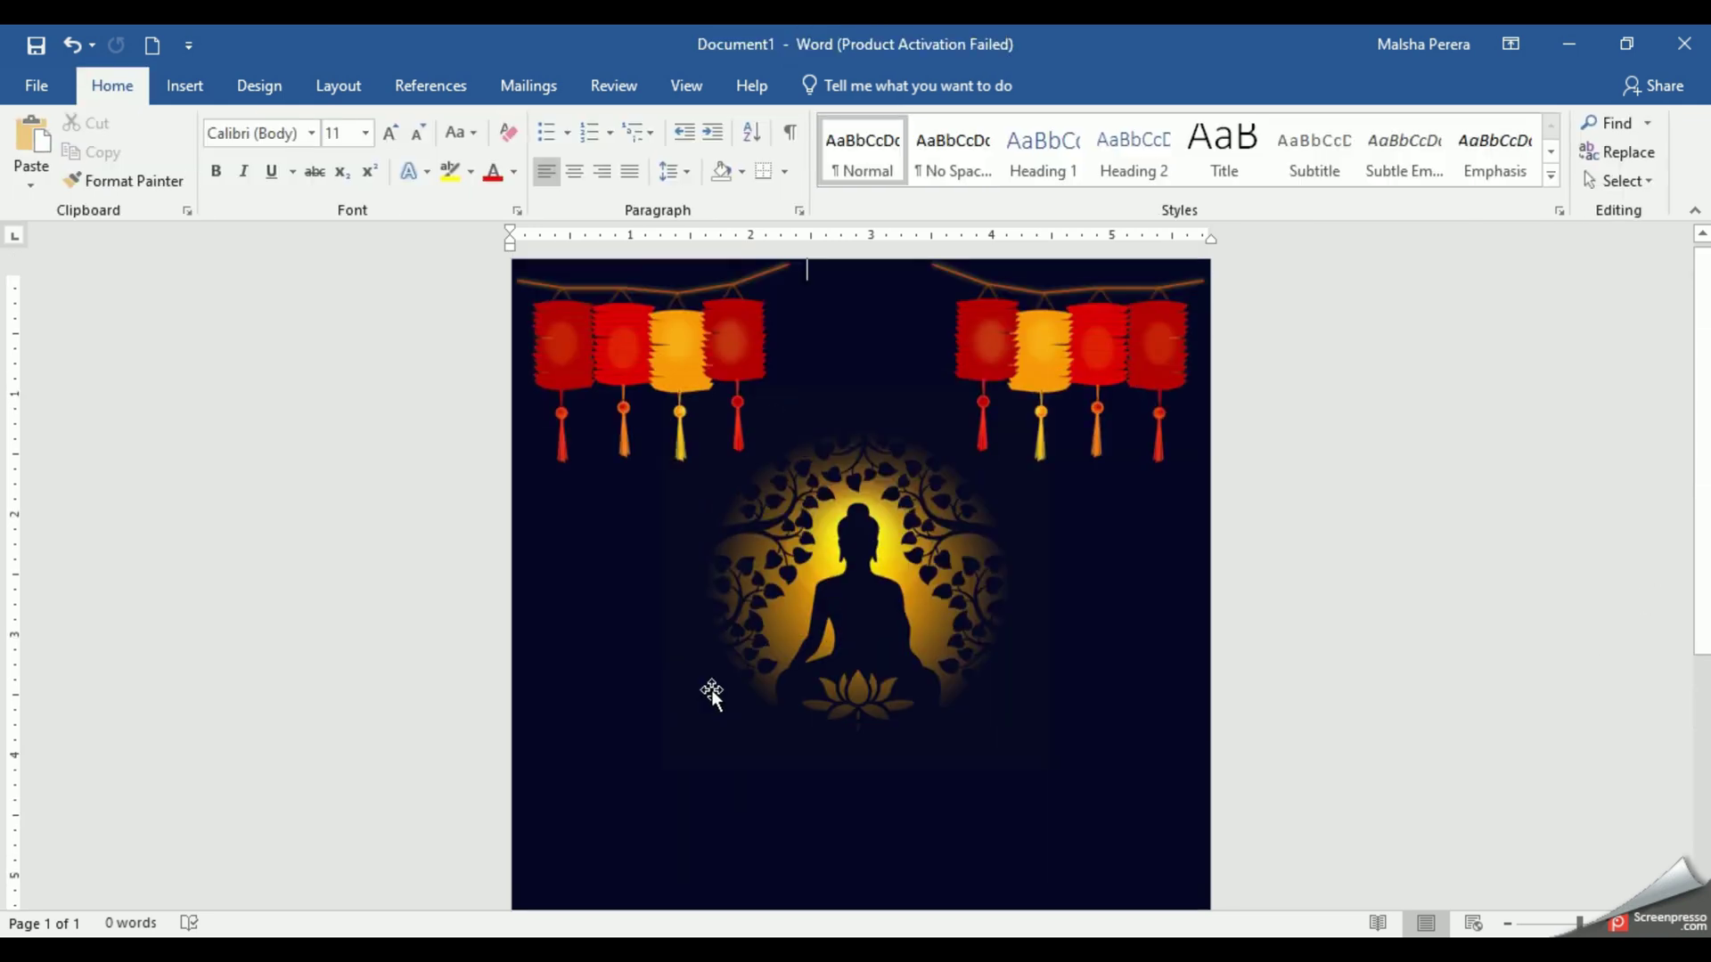
pyautogui.scroll(-5, 711, 689)
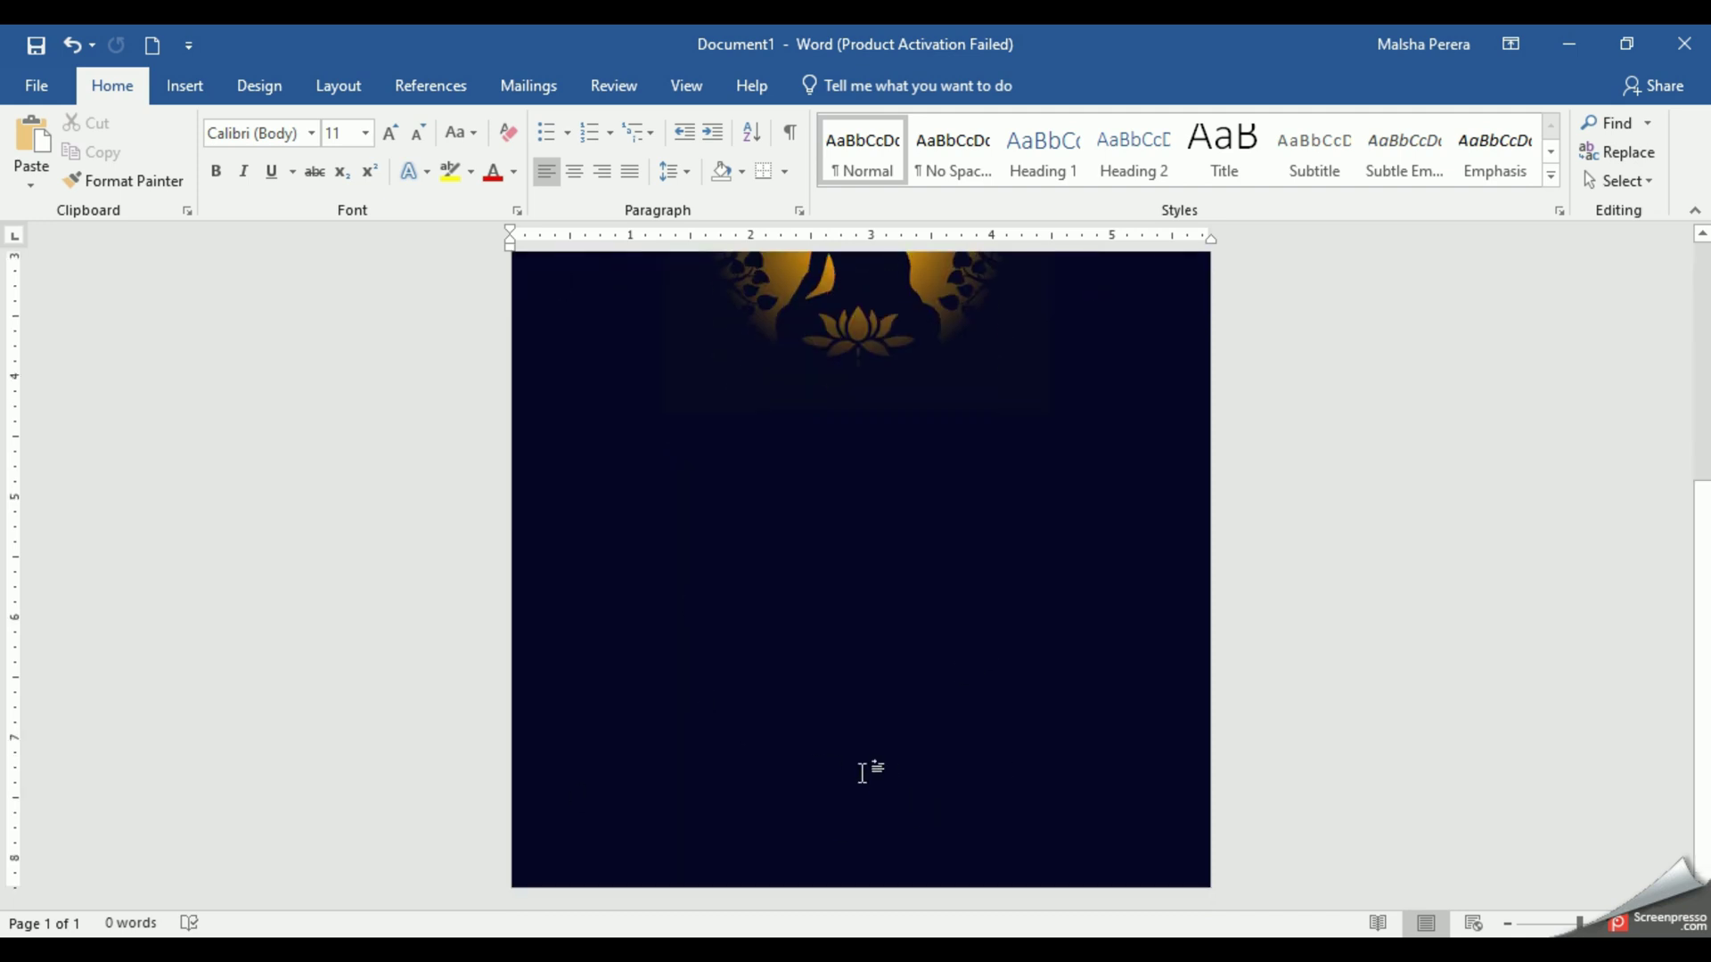
pyautogui.click(171, 100)
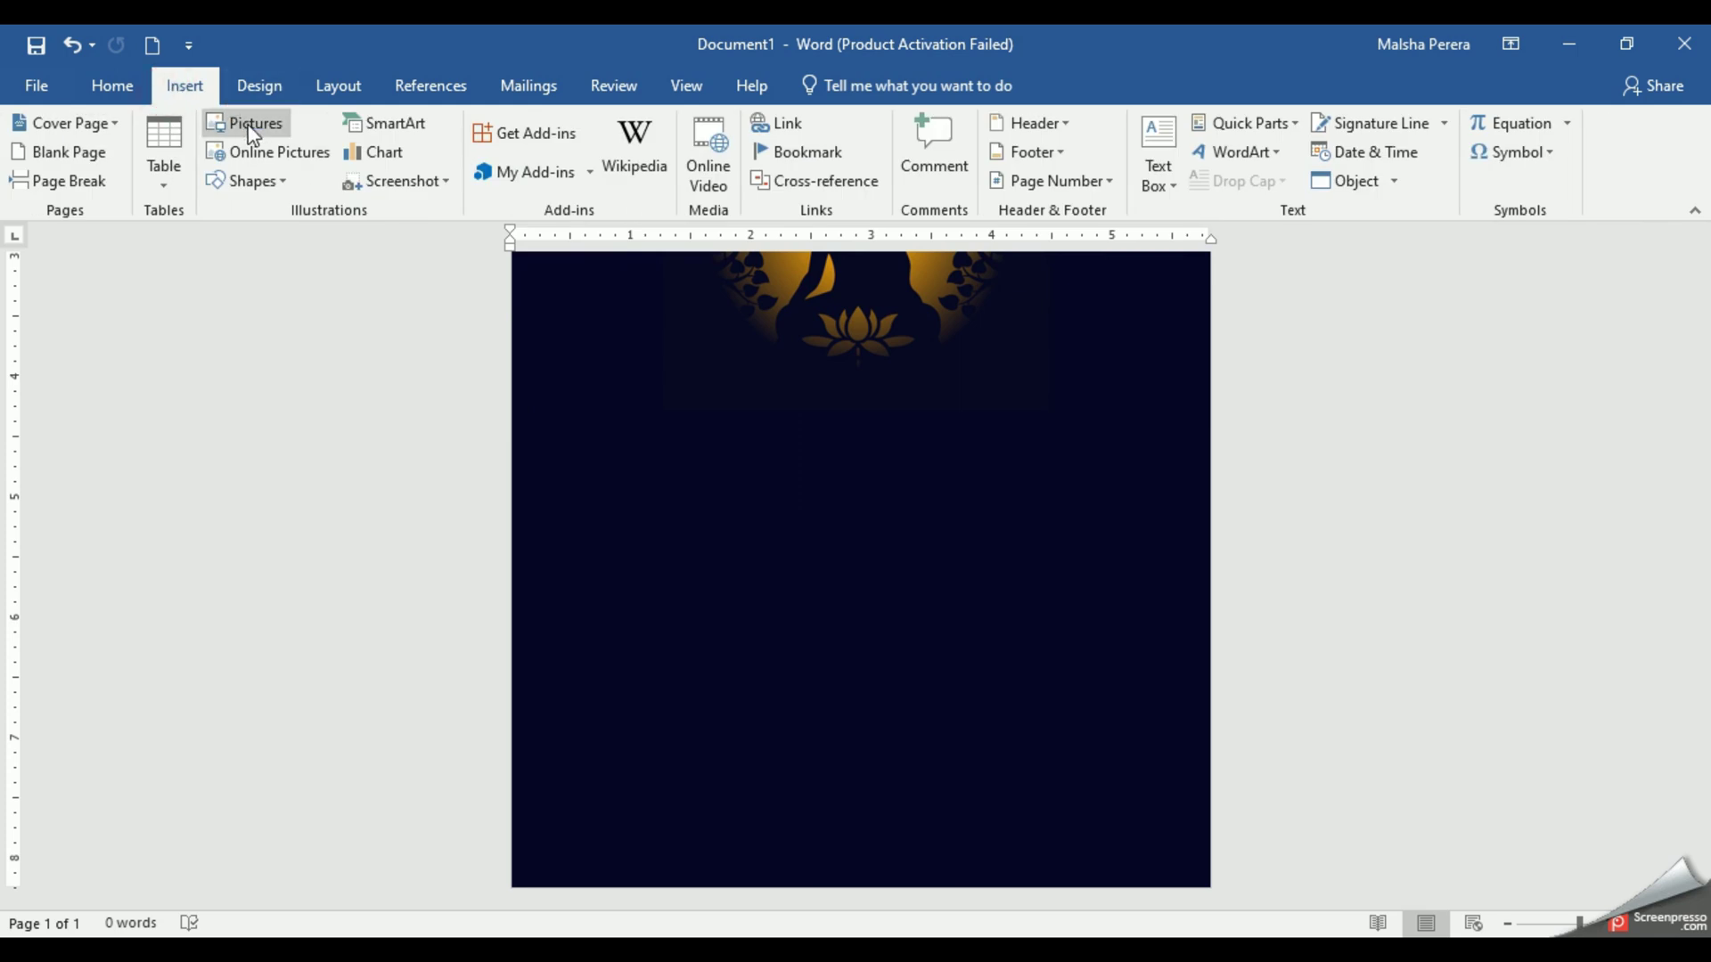
pyautogui.click(252, 133)
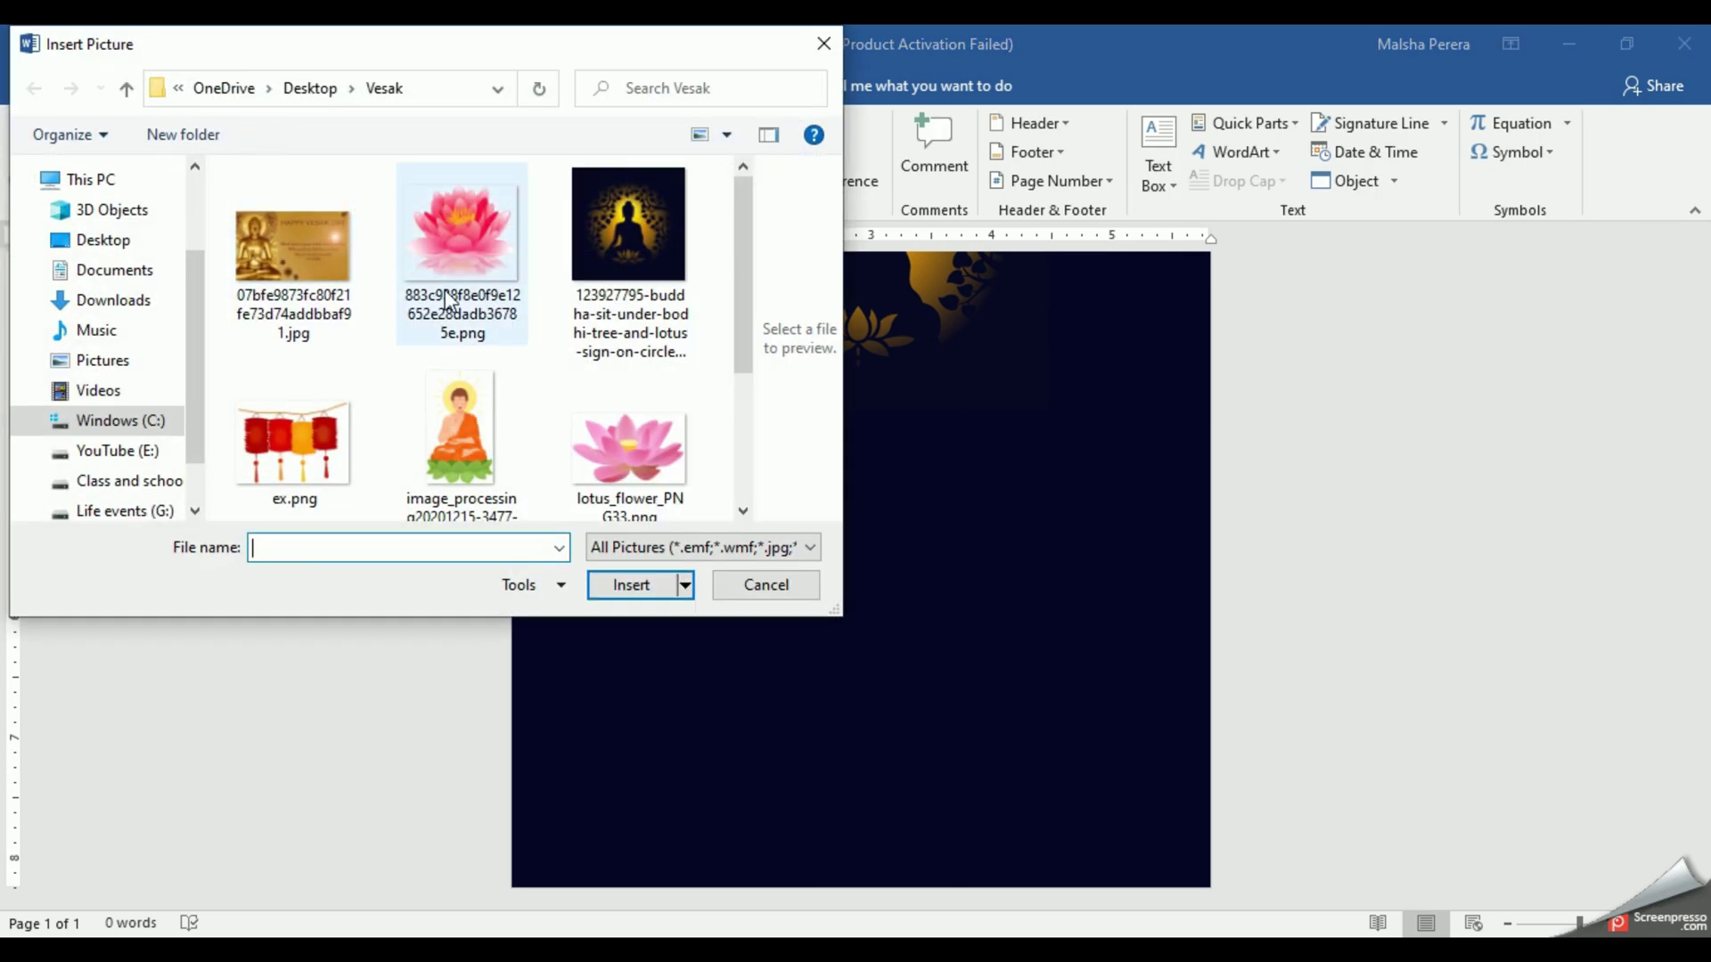
pyautogui.click(443, 253)
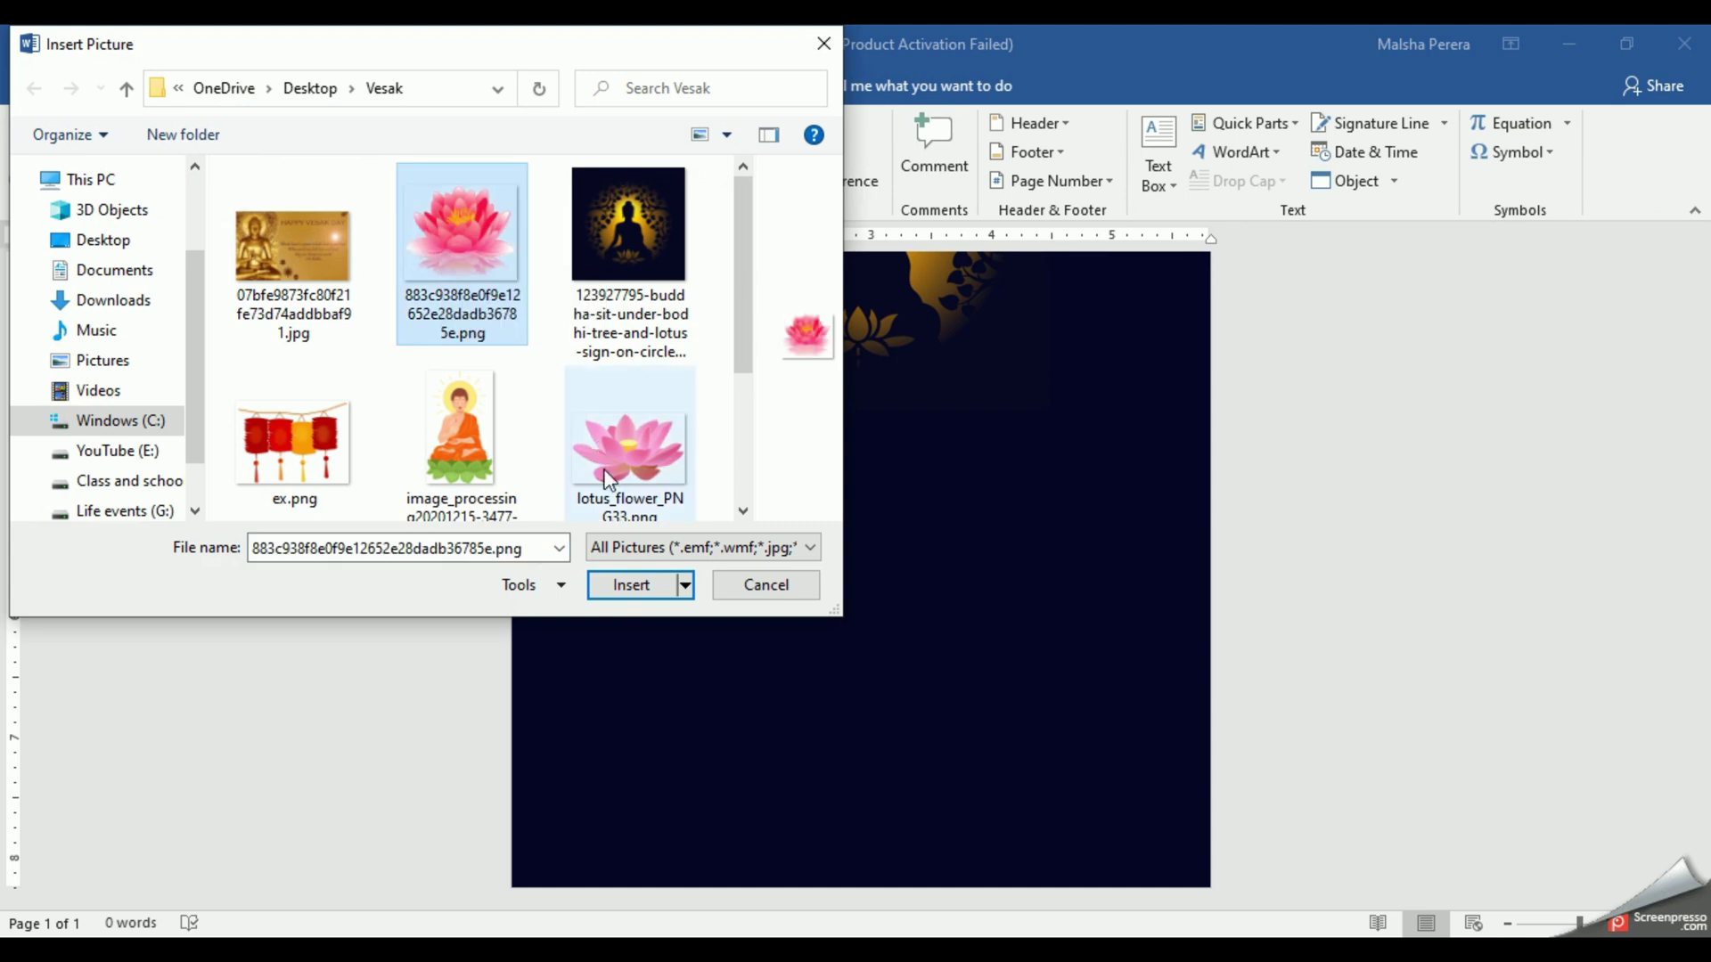
pyautogui.click(624, 593)
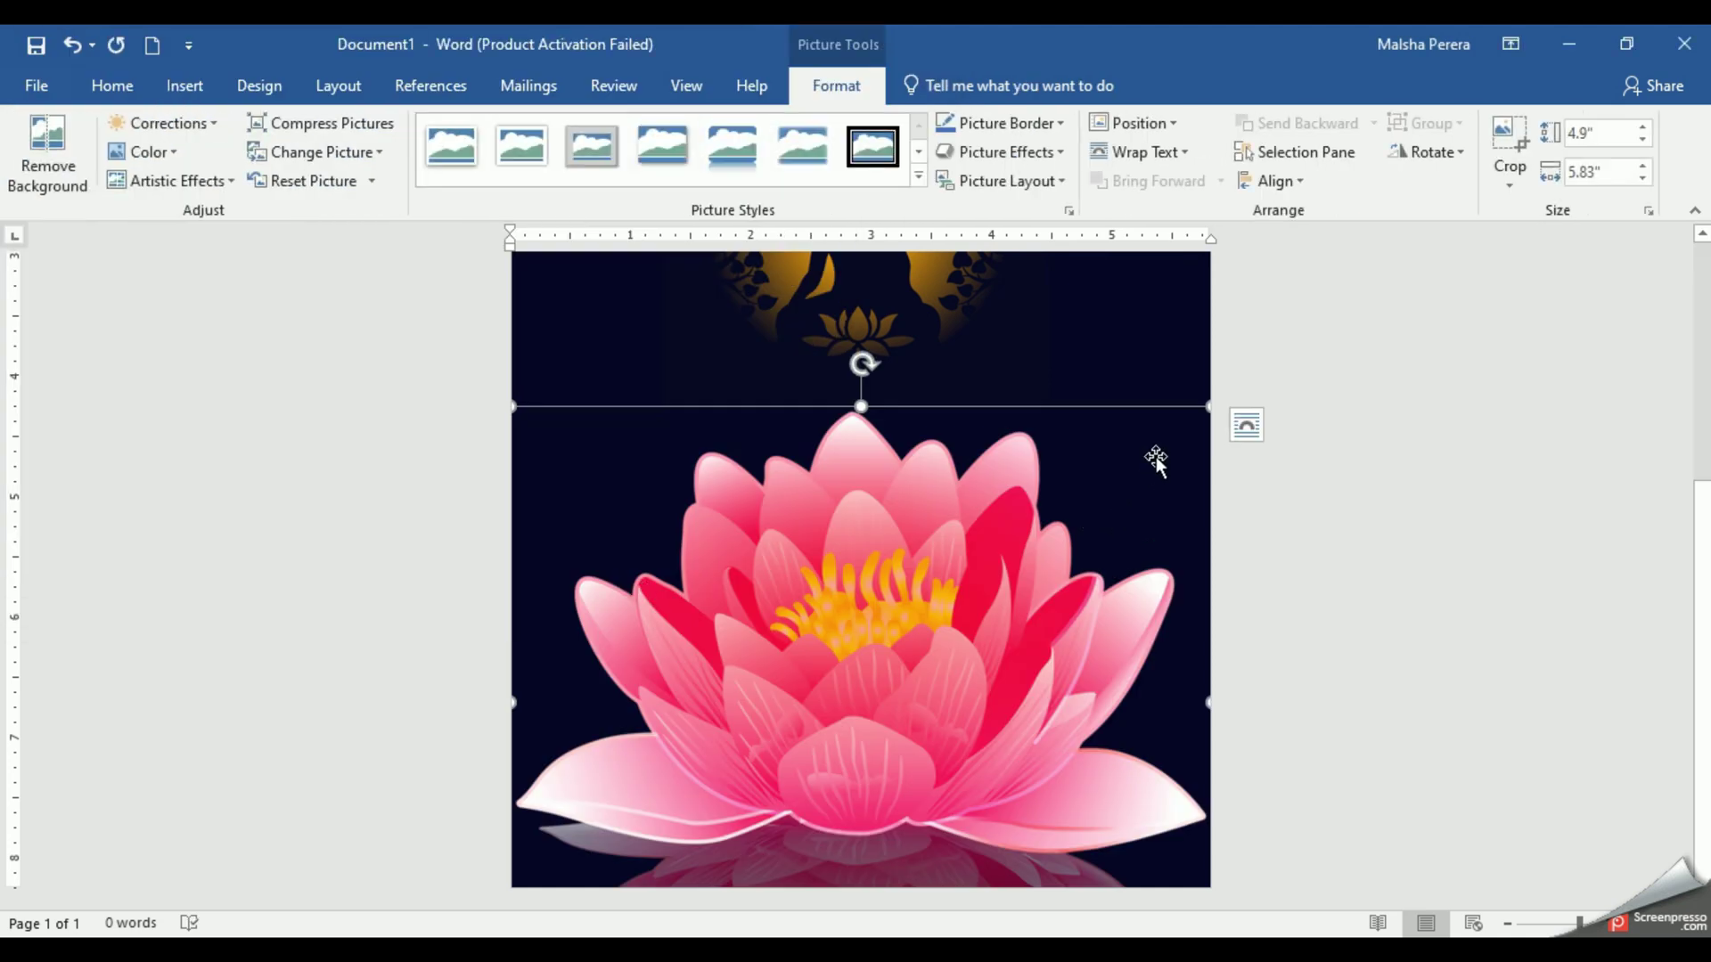
pyautogui.moveTo(1210, 406); pyautogui.dragTo(549, 622)
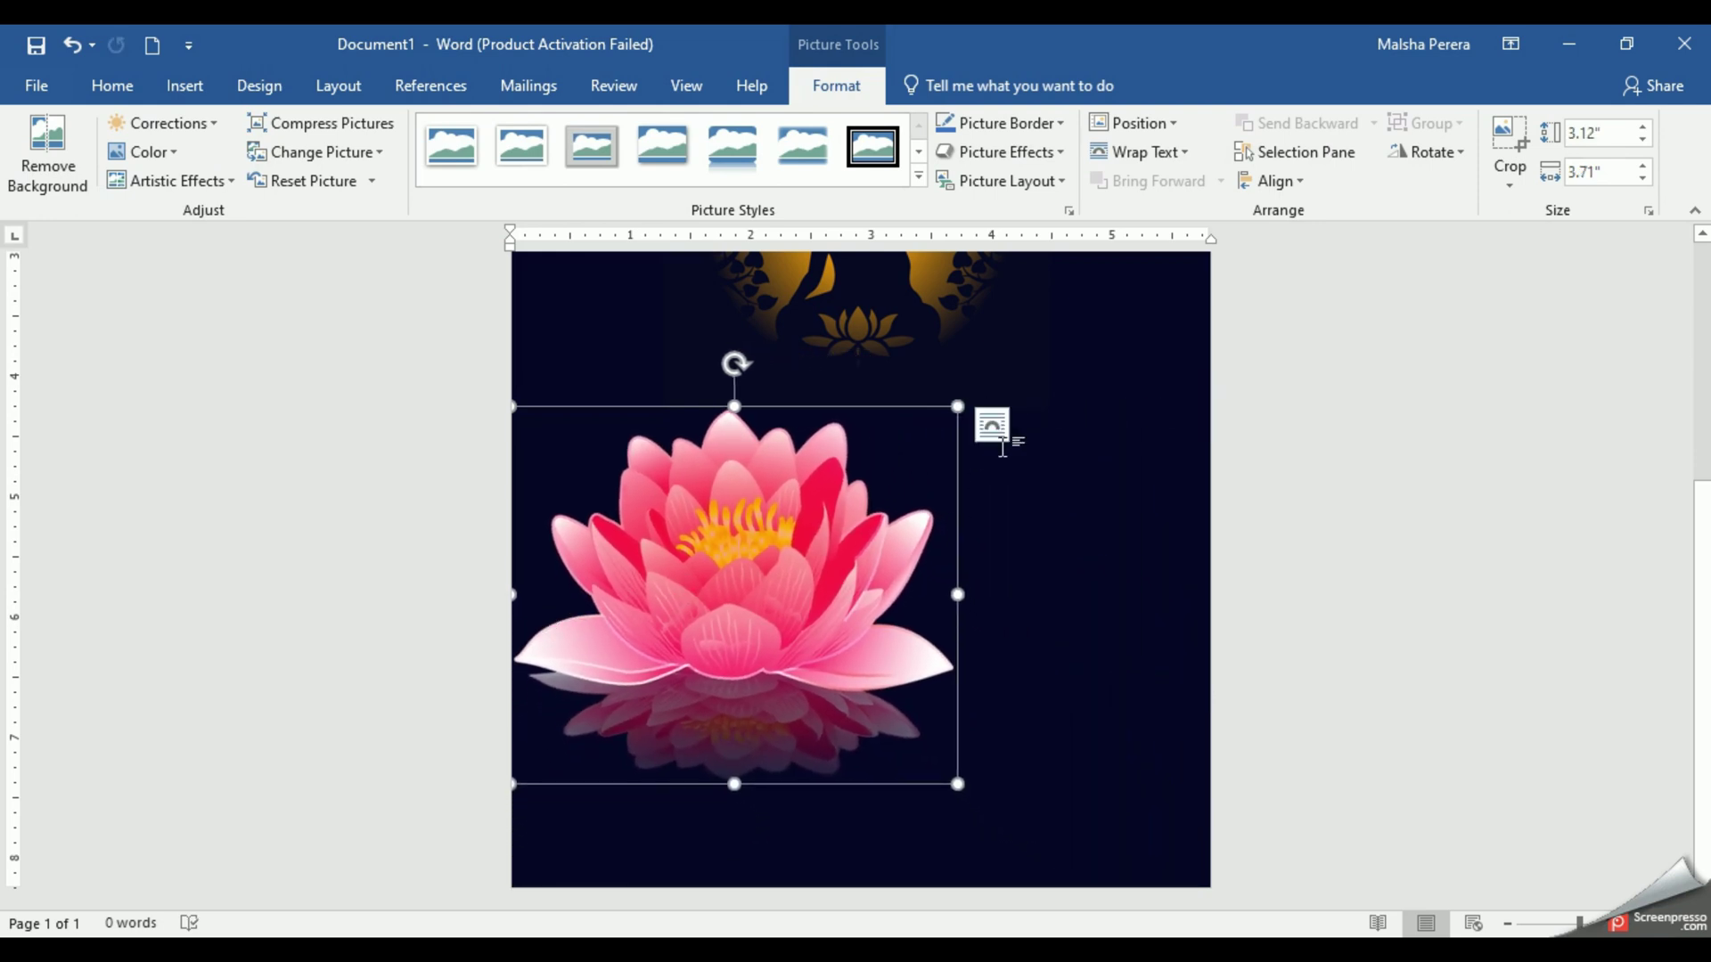
# - Set the lotus to Tight wrapping, shrink it to 0.71" by 0.84", and place it bottom-left
pyautogui.click(1143, 153)
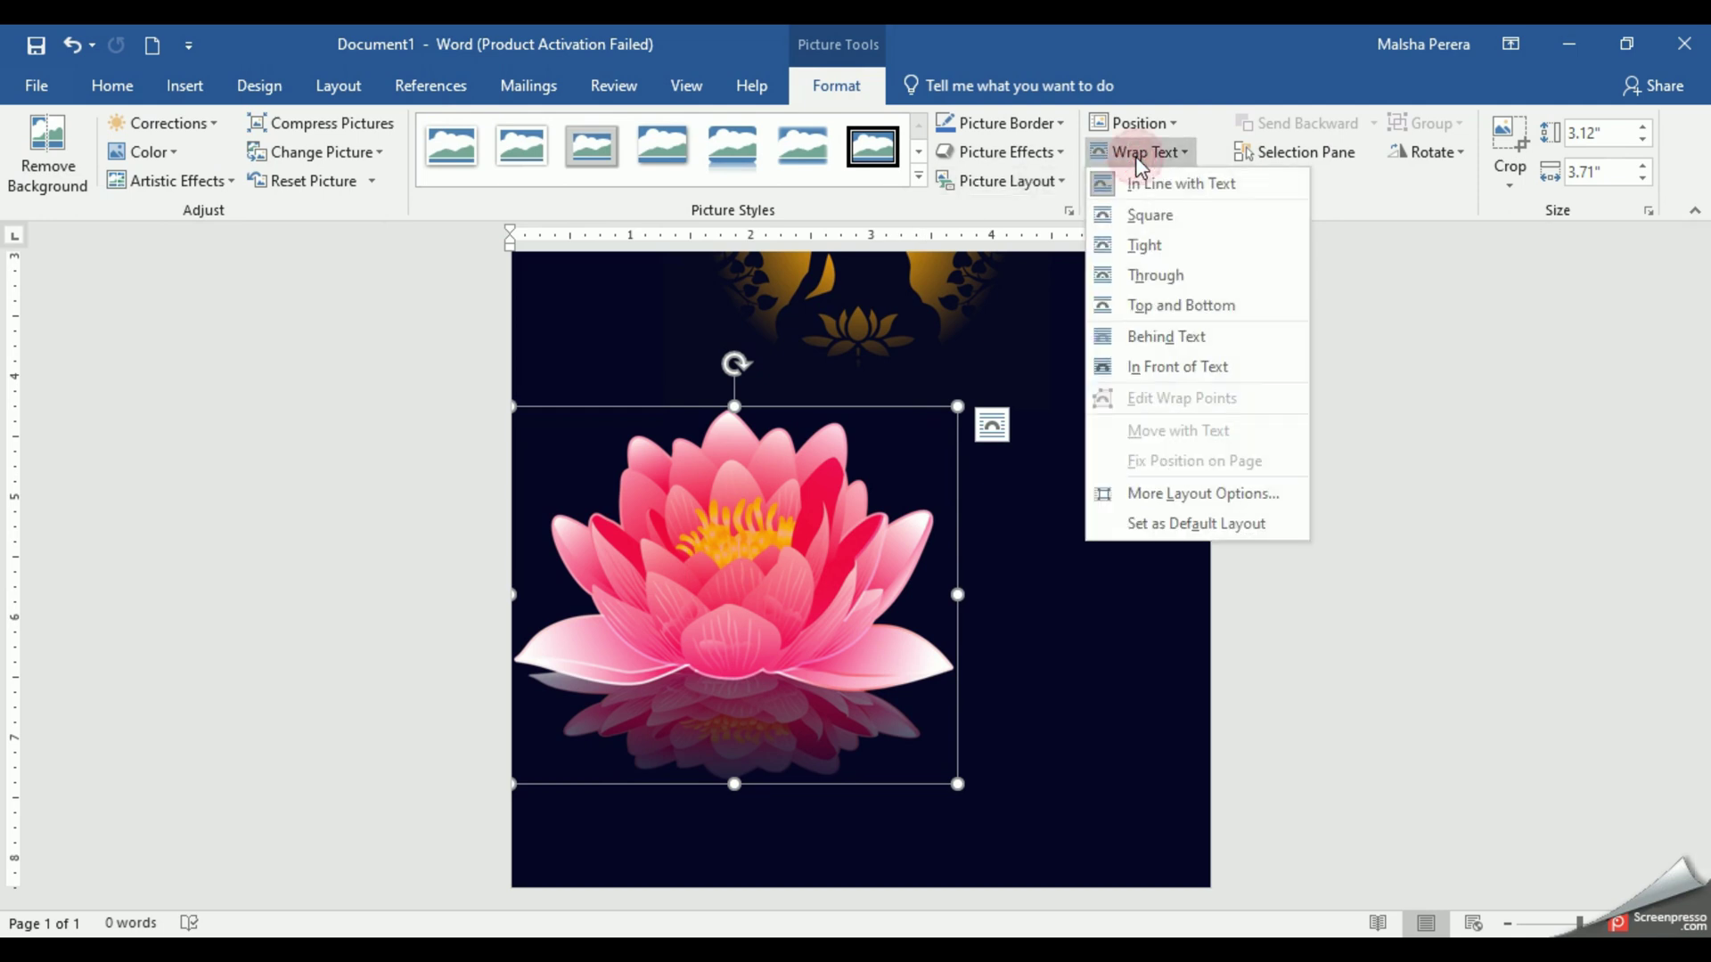
pyautogui.click(1146, 246)
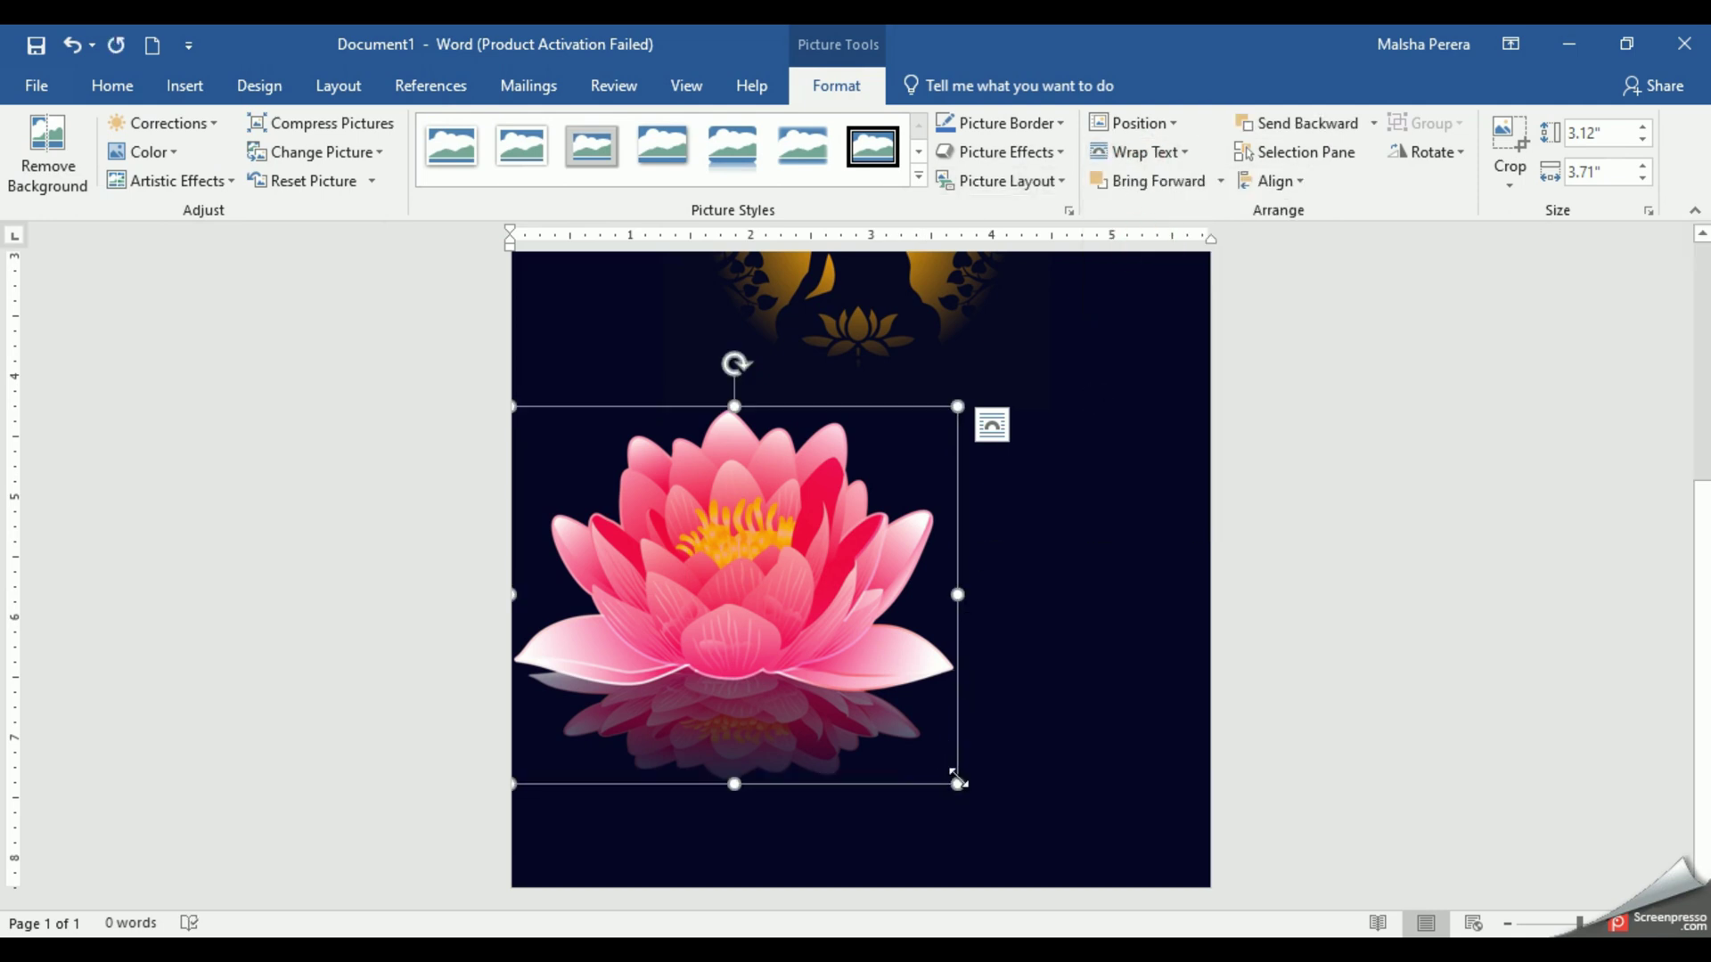
pyautogui.moveTo(953, 777); pyautogui.dragTo(647, 522)
pyautogui.moveTo(556, 459); pyautogui.dragTo(546, 824)
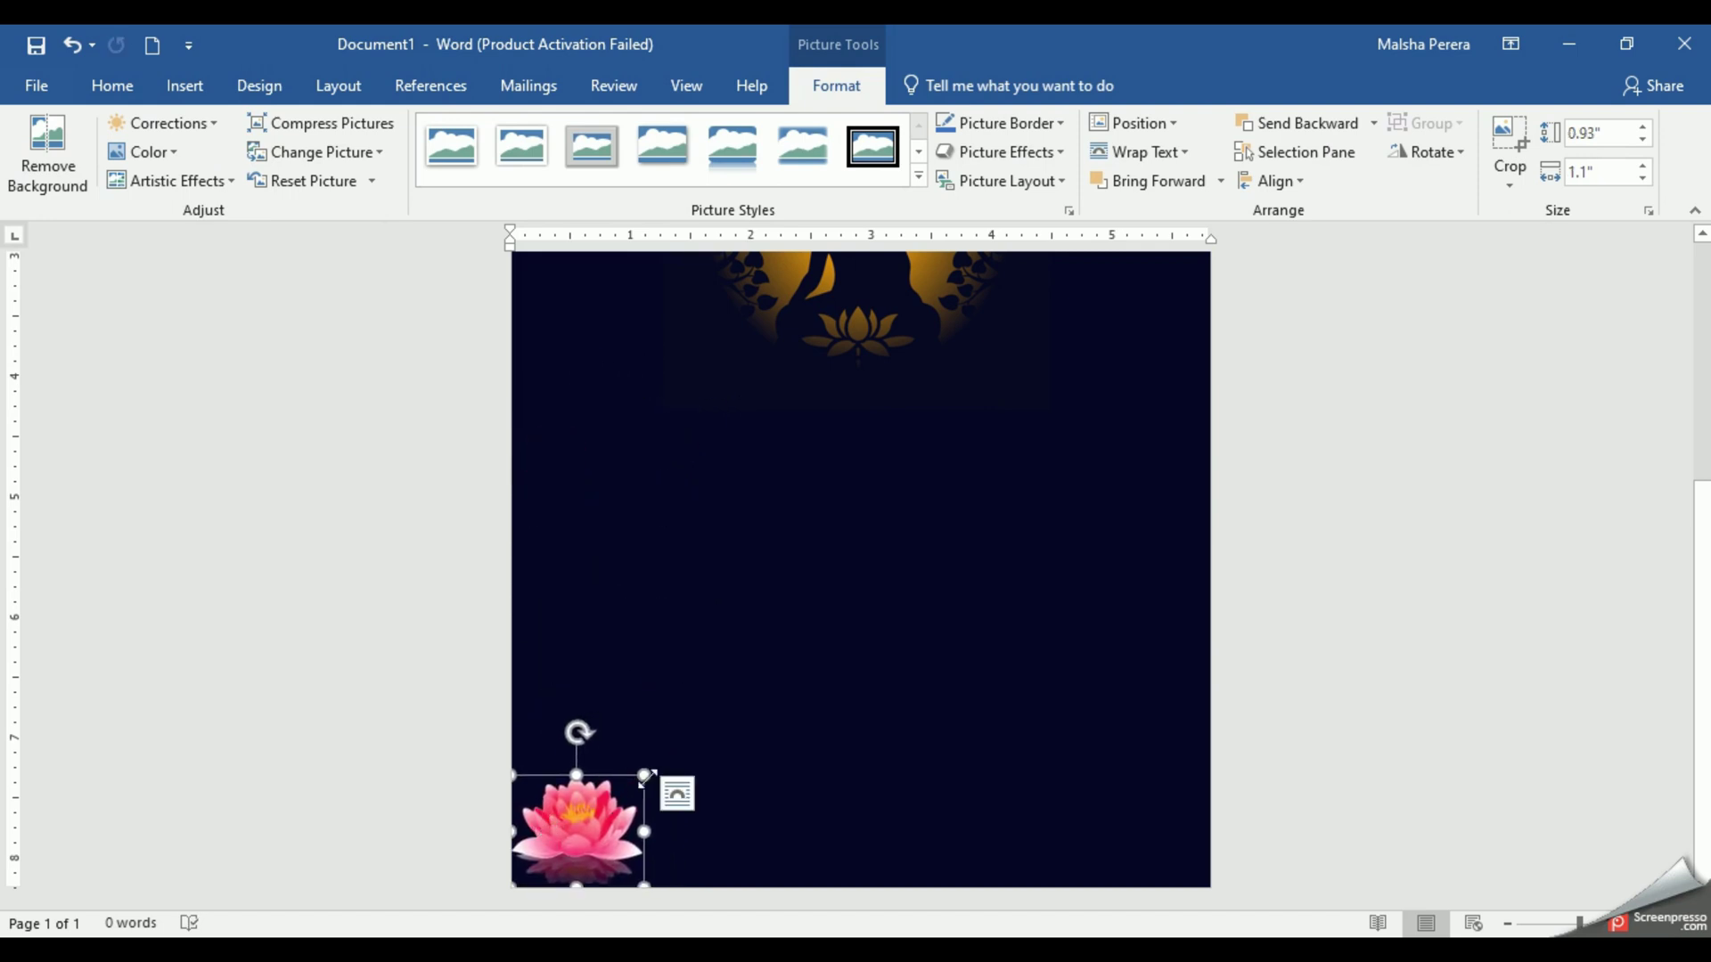
pyautogui.moveTo(644, 774); pyautogui.dragTo(613, 824)
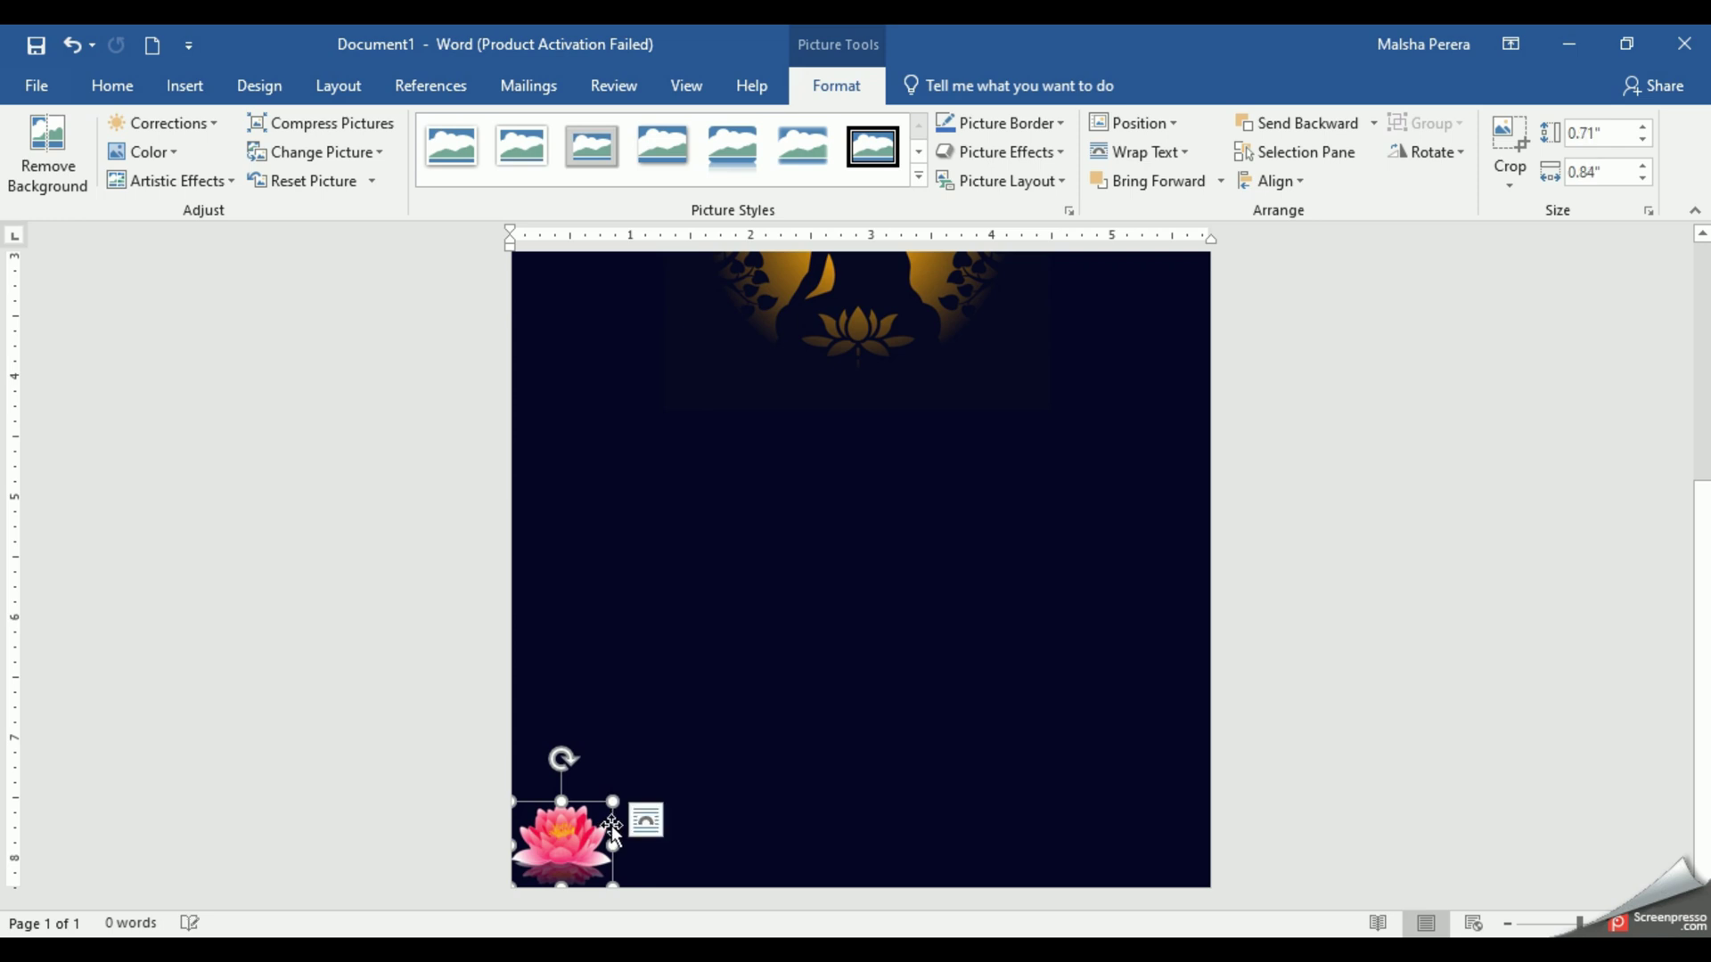
pyautogui.click(568, 853)
pyautogui.click(569, 854)
# - Copy the small lotus and place an enlarged duplicate just above and beside it
pyautogui.click(666, 749)
pyautogui.click(566, 842)
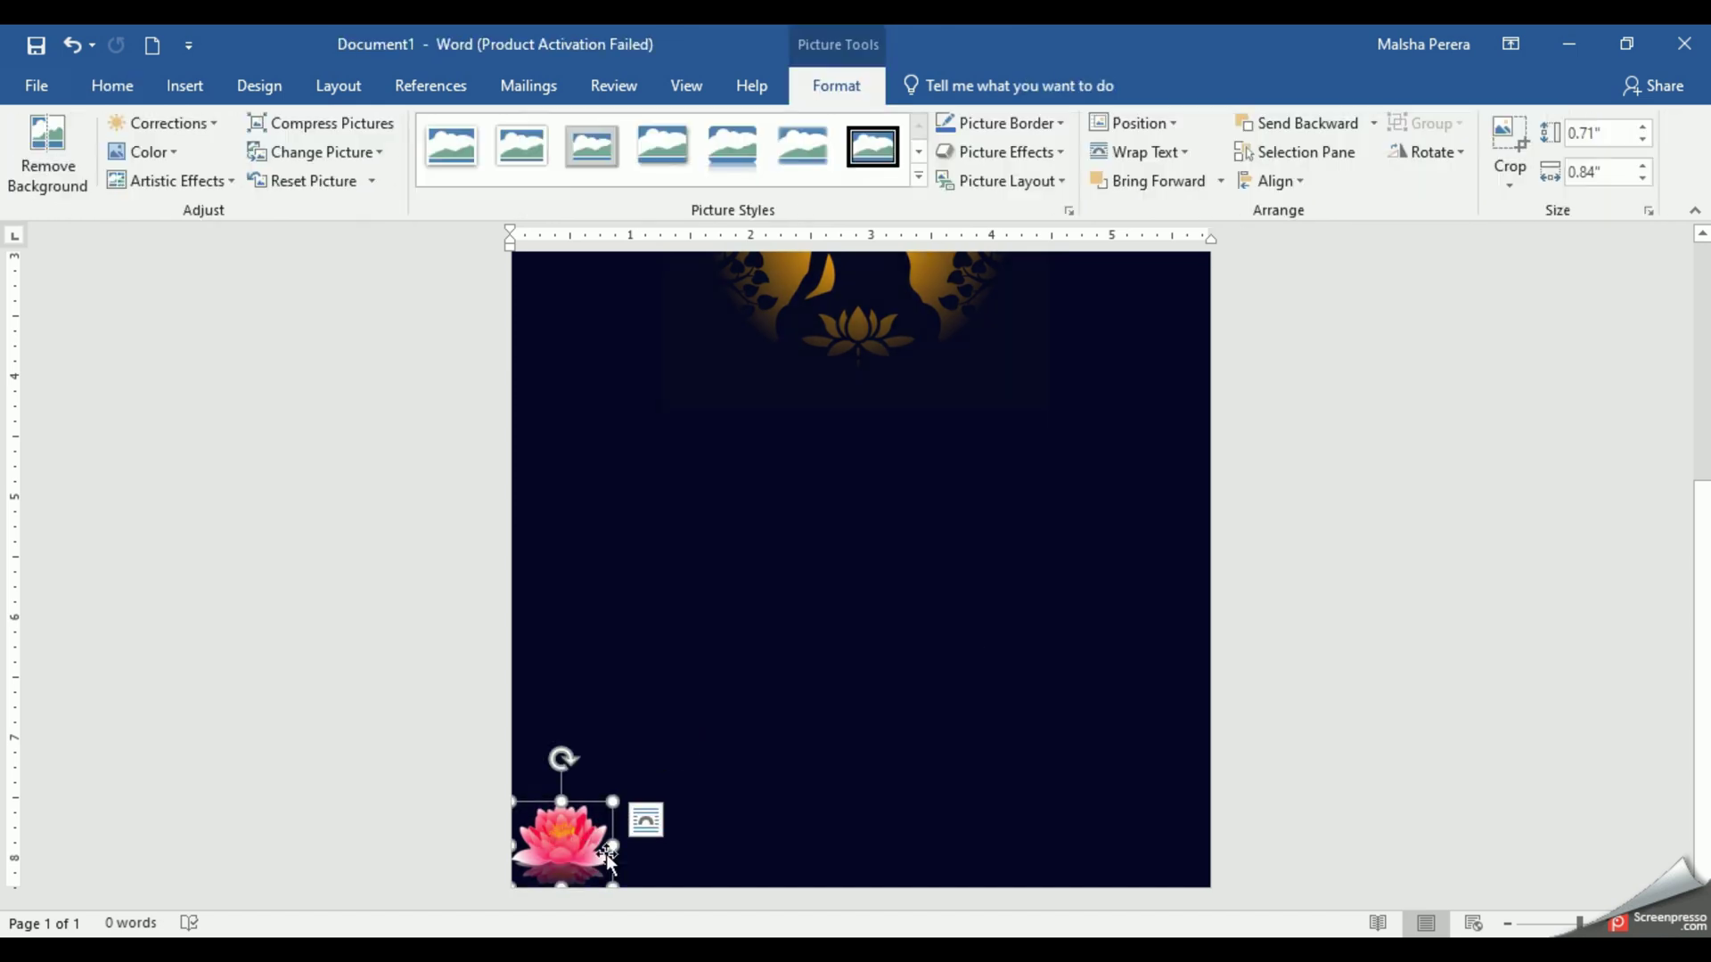
pyautogui.click(112, 85)
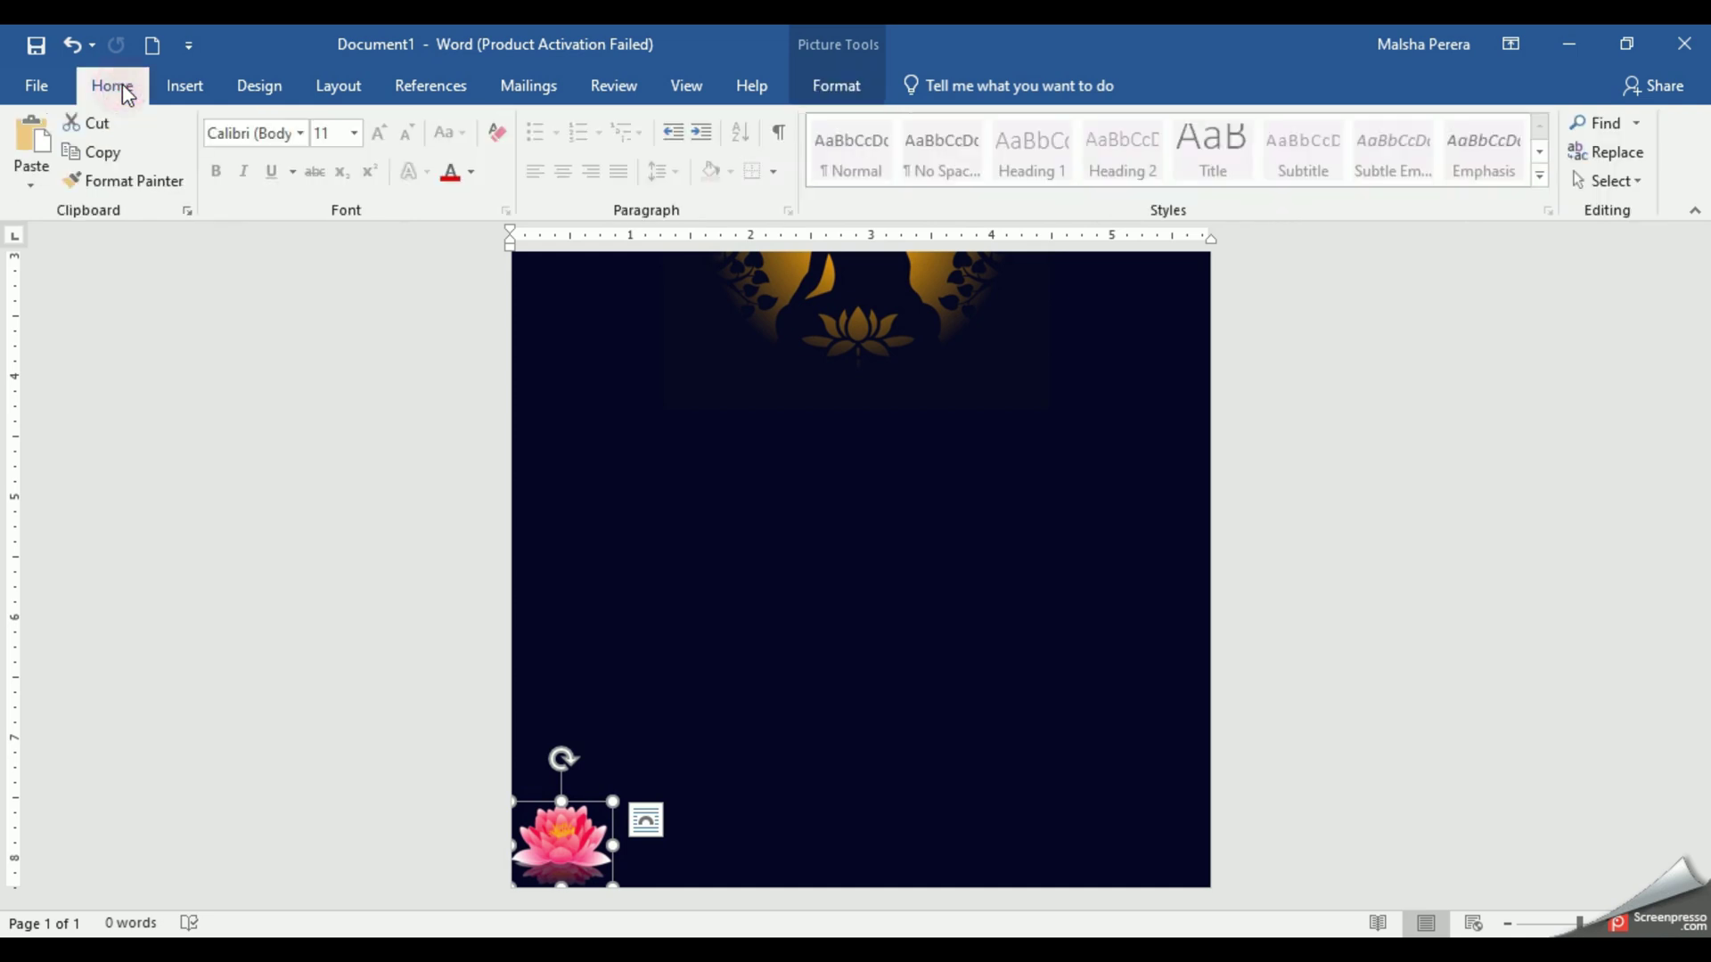
pyautogui.click(82, 153)
pyautogui.click(31, 138)
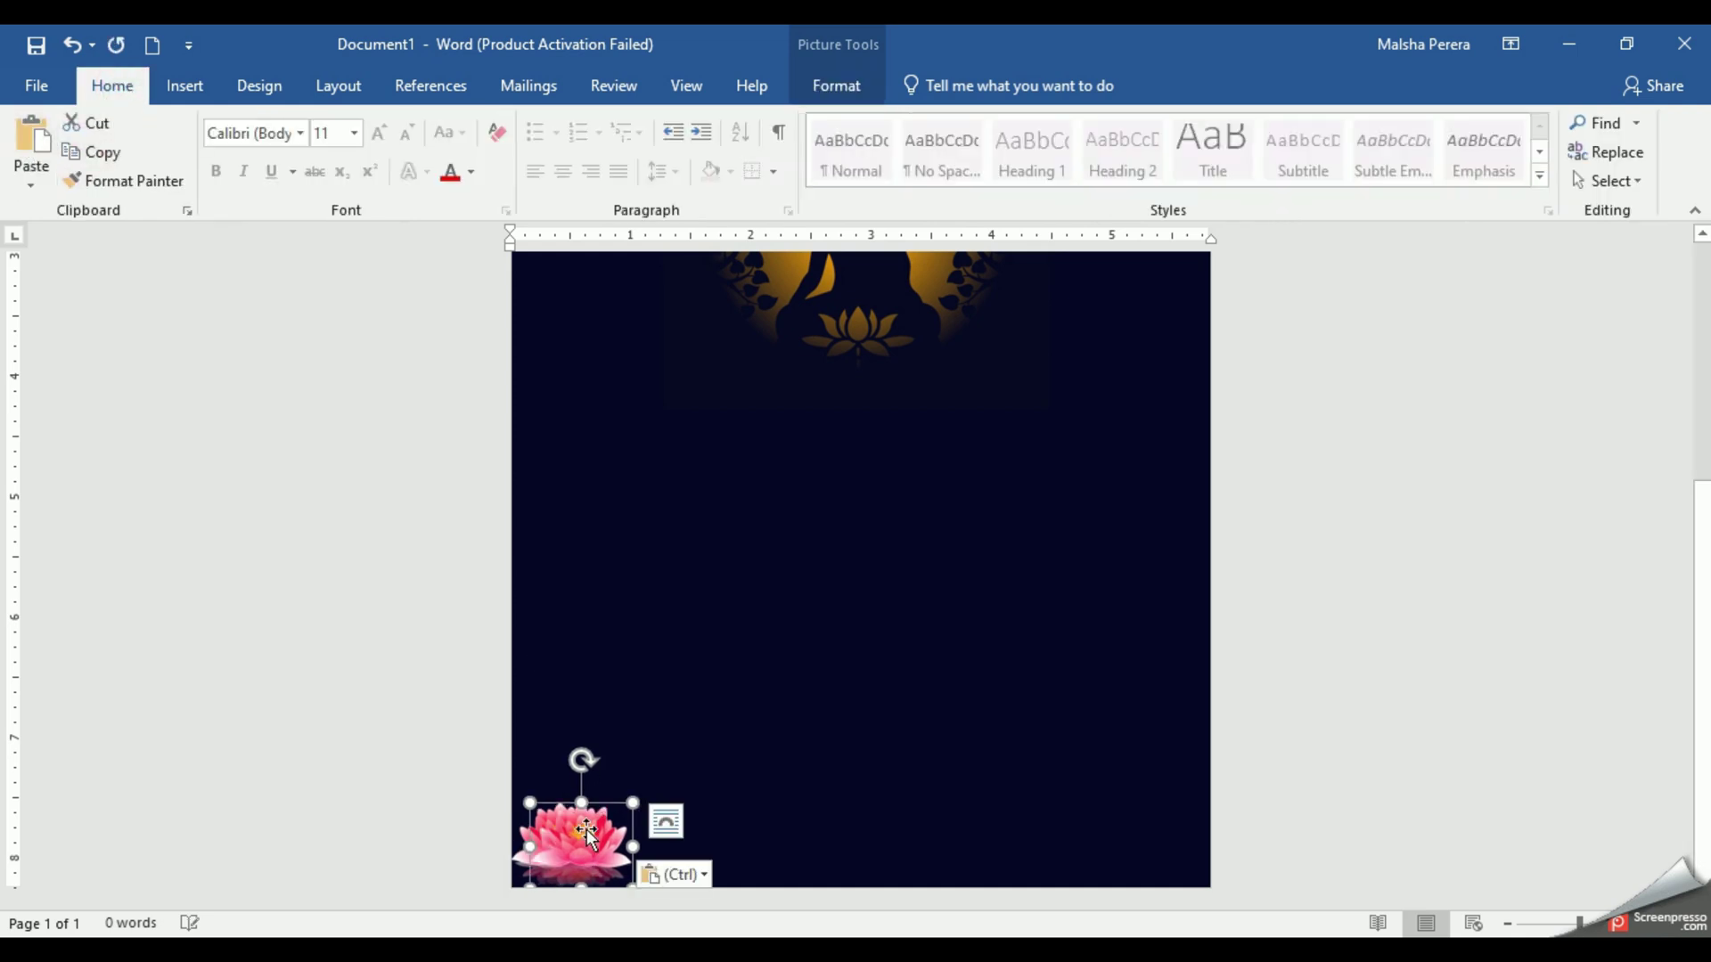
pyautogui.moveTo(586, 833); pyautogui.dragTo(652, 769)
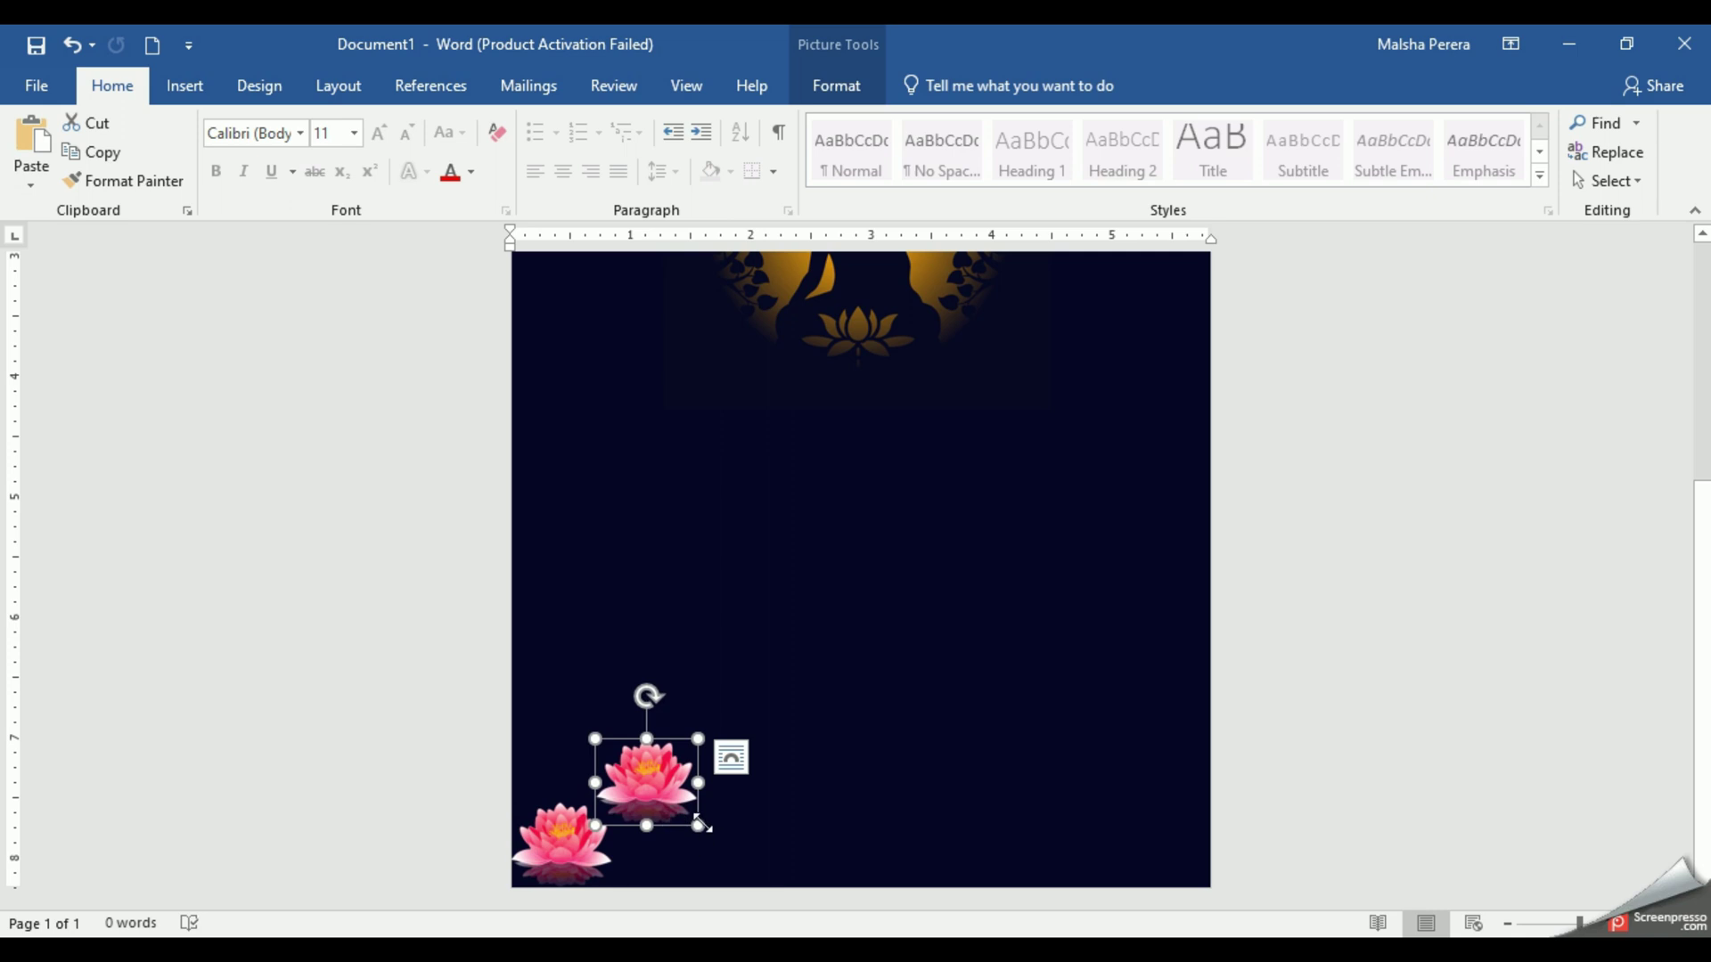
pyautogui.moveTo(701, 826); pyautogui.dragTo(729, 851)
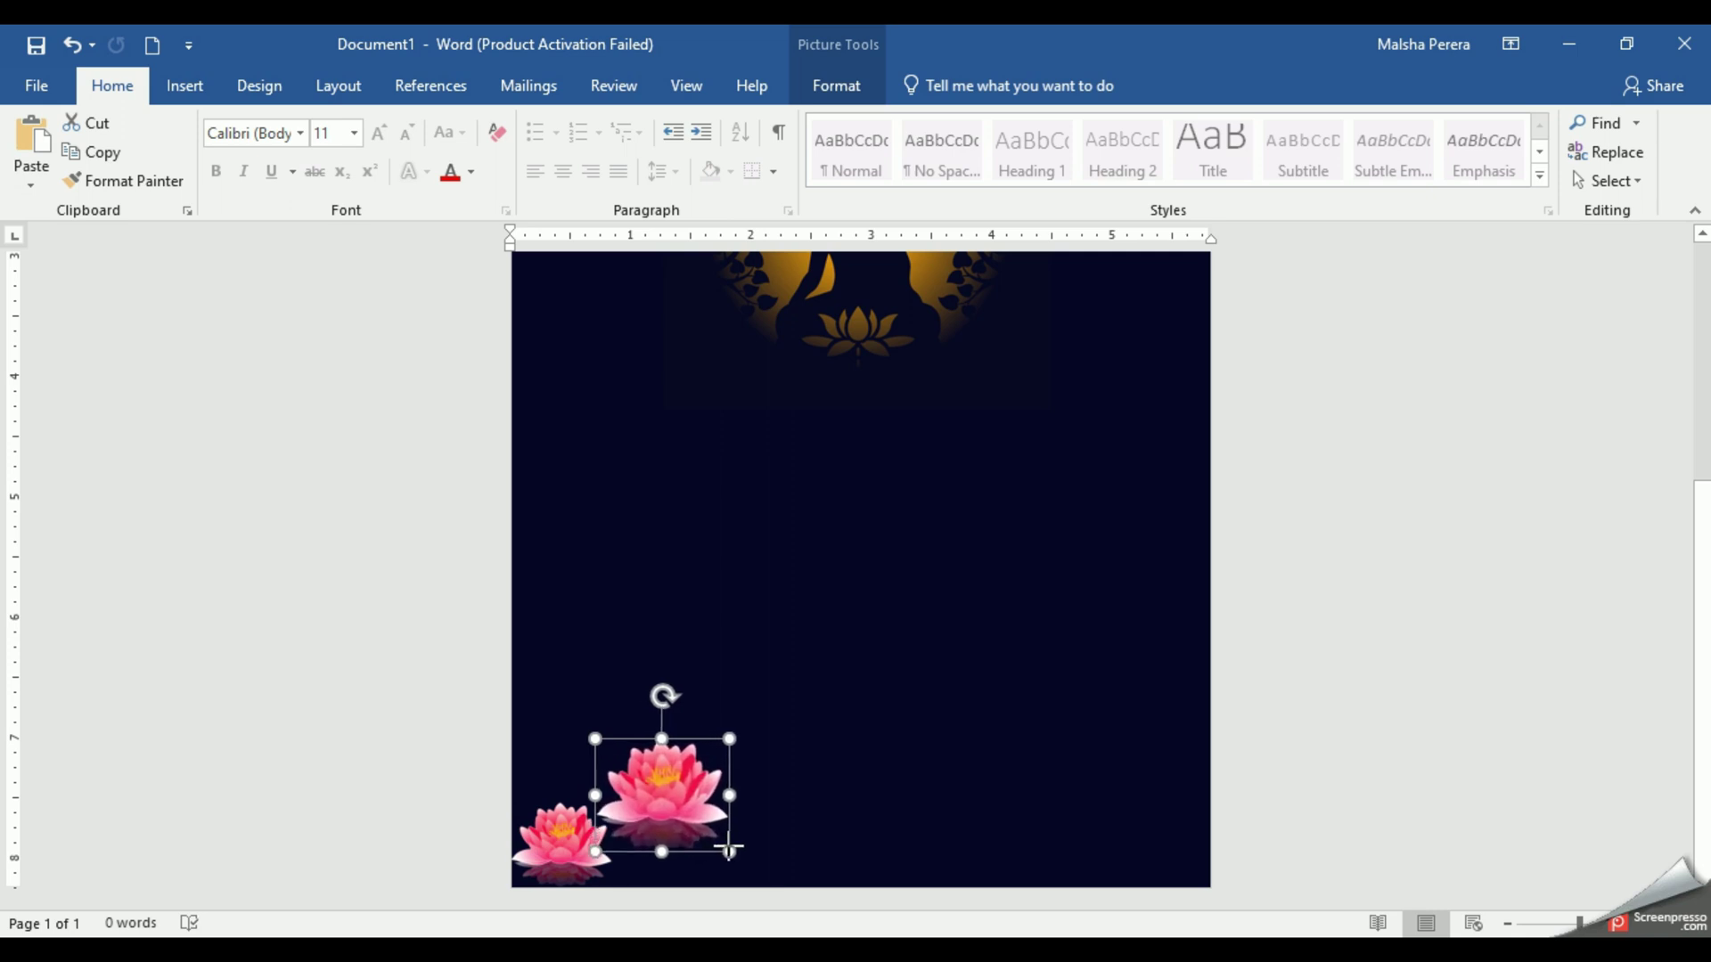
# - Duplicate the small-and-large lotus pair and place the copy next to the bottom lotuses
pyautogui.click(577, 851)
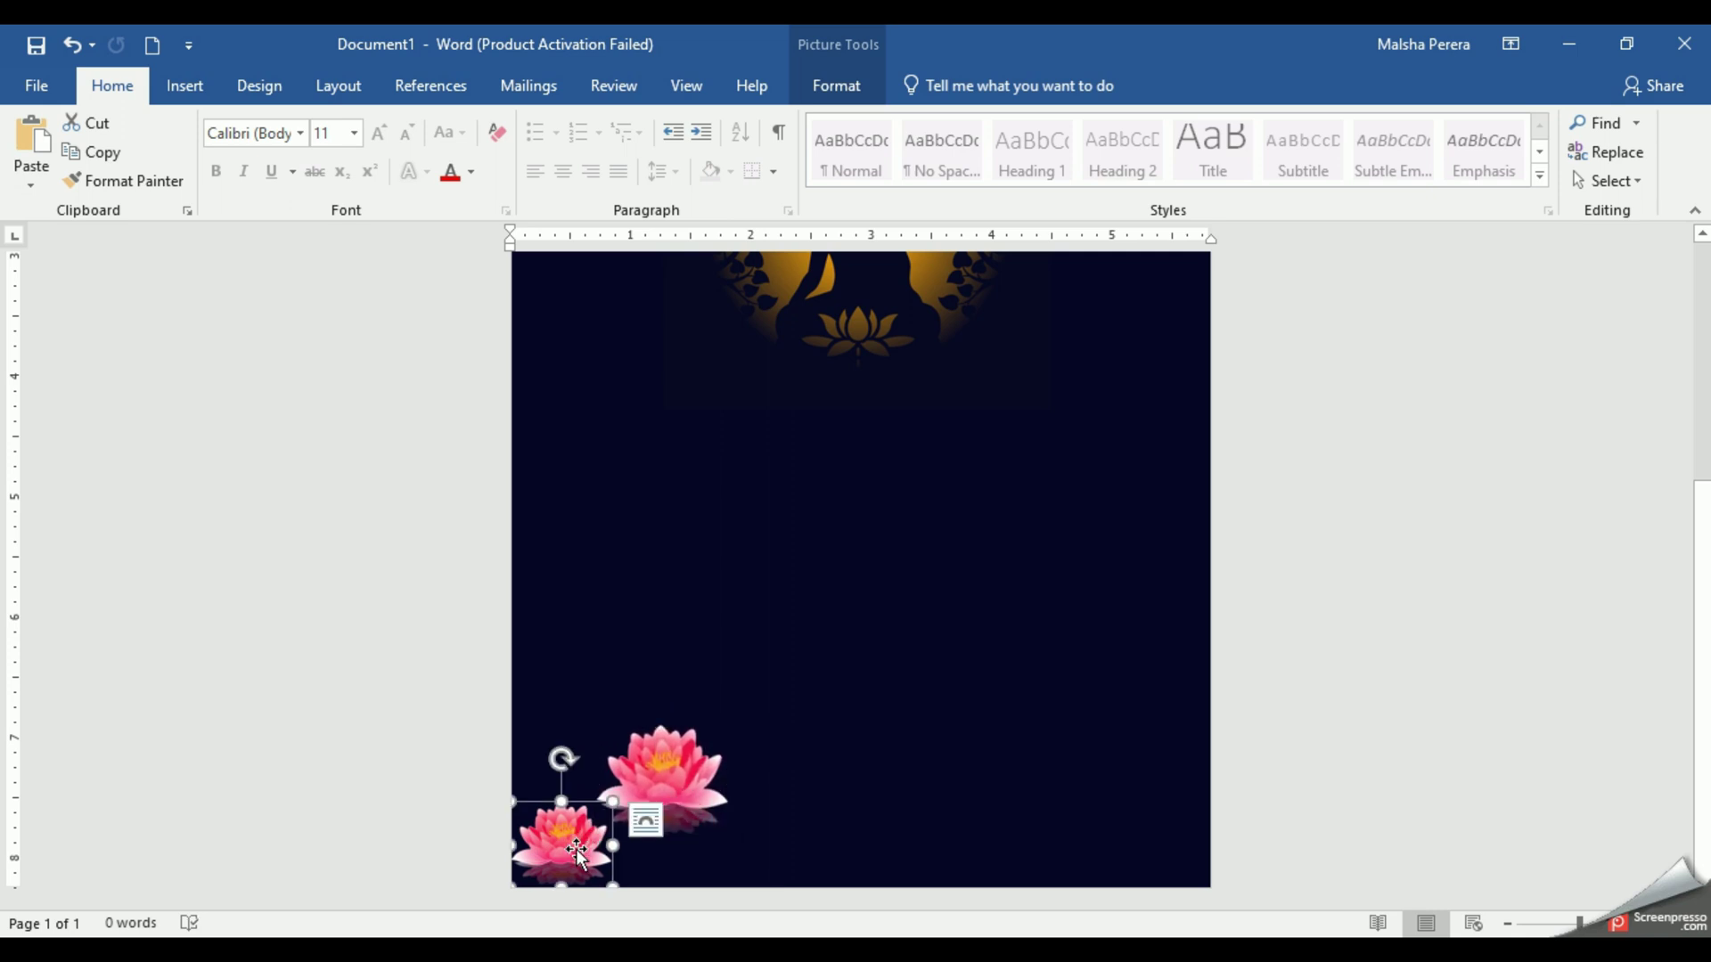
pyautogui.keyDown('shift'); pyautogui.click(661, 772); pyautogui.keyUp('shift')
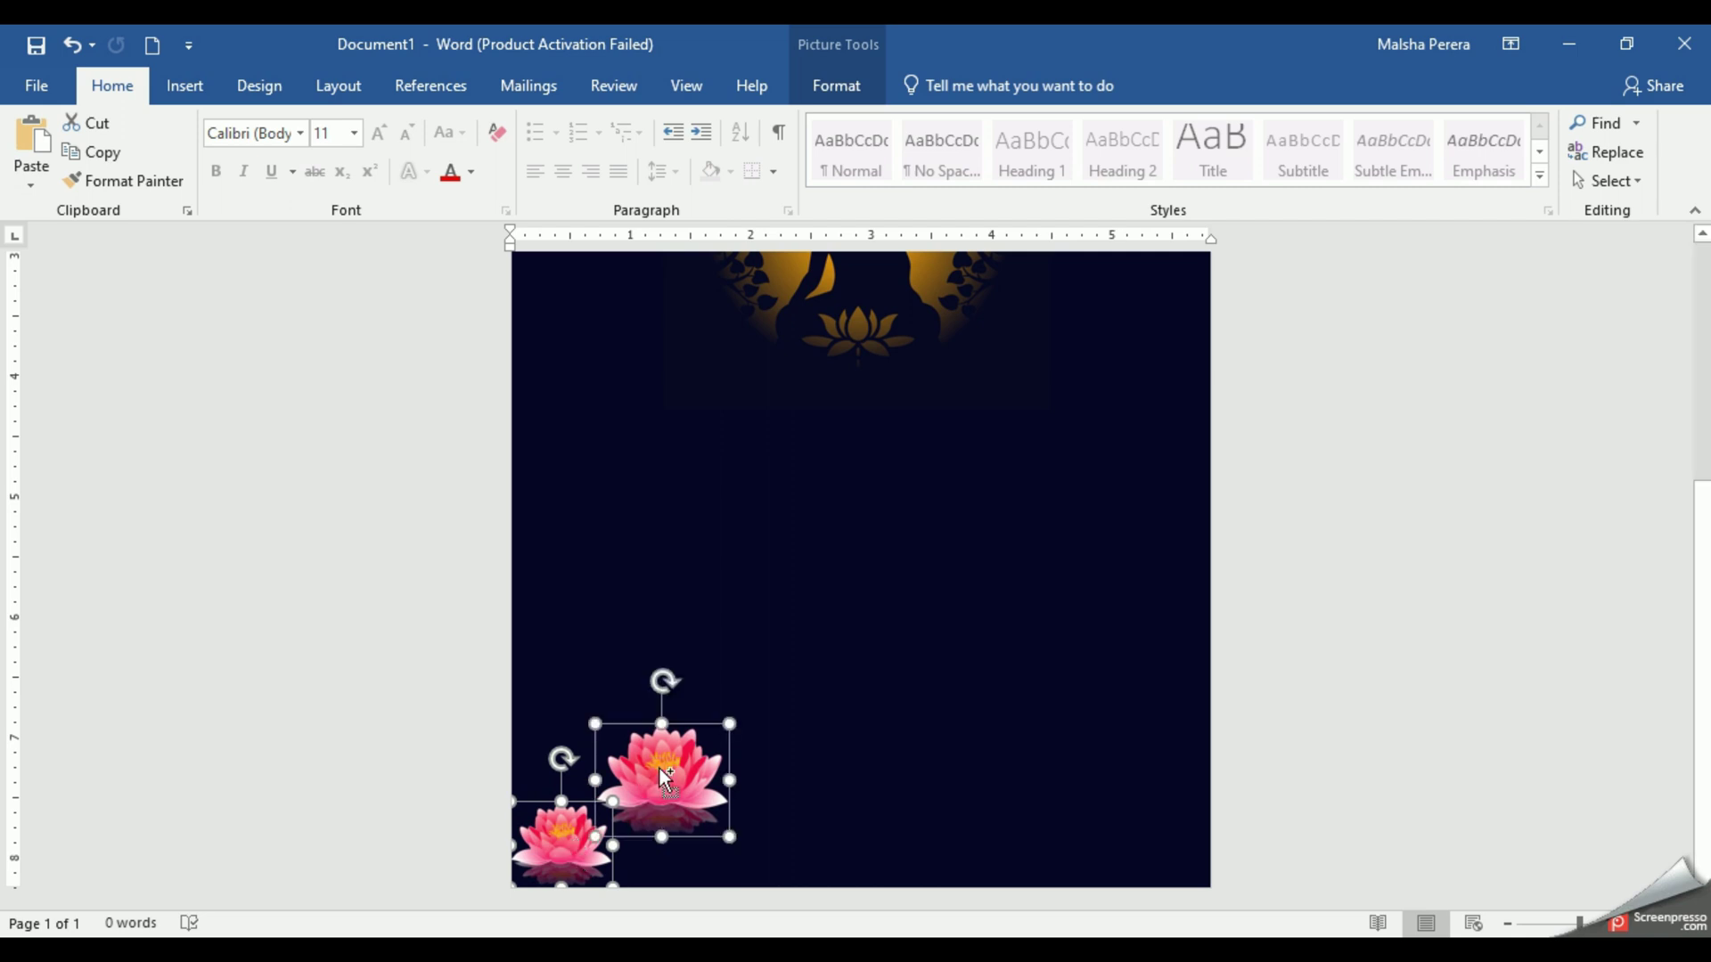
pyautogui.hotkey('ctrl', 'z')
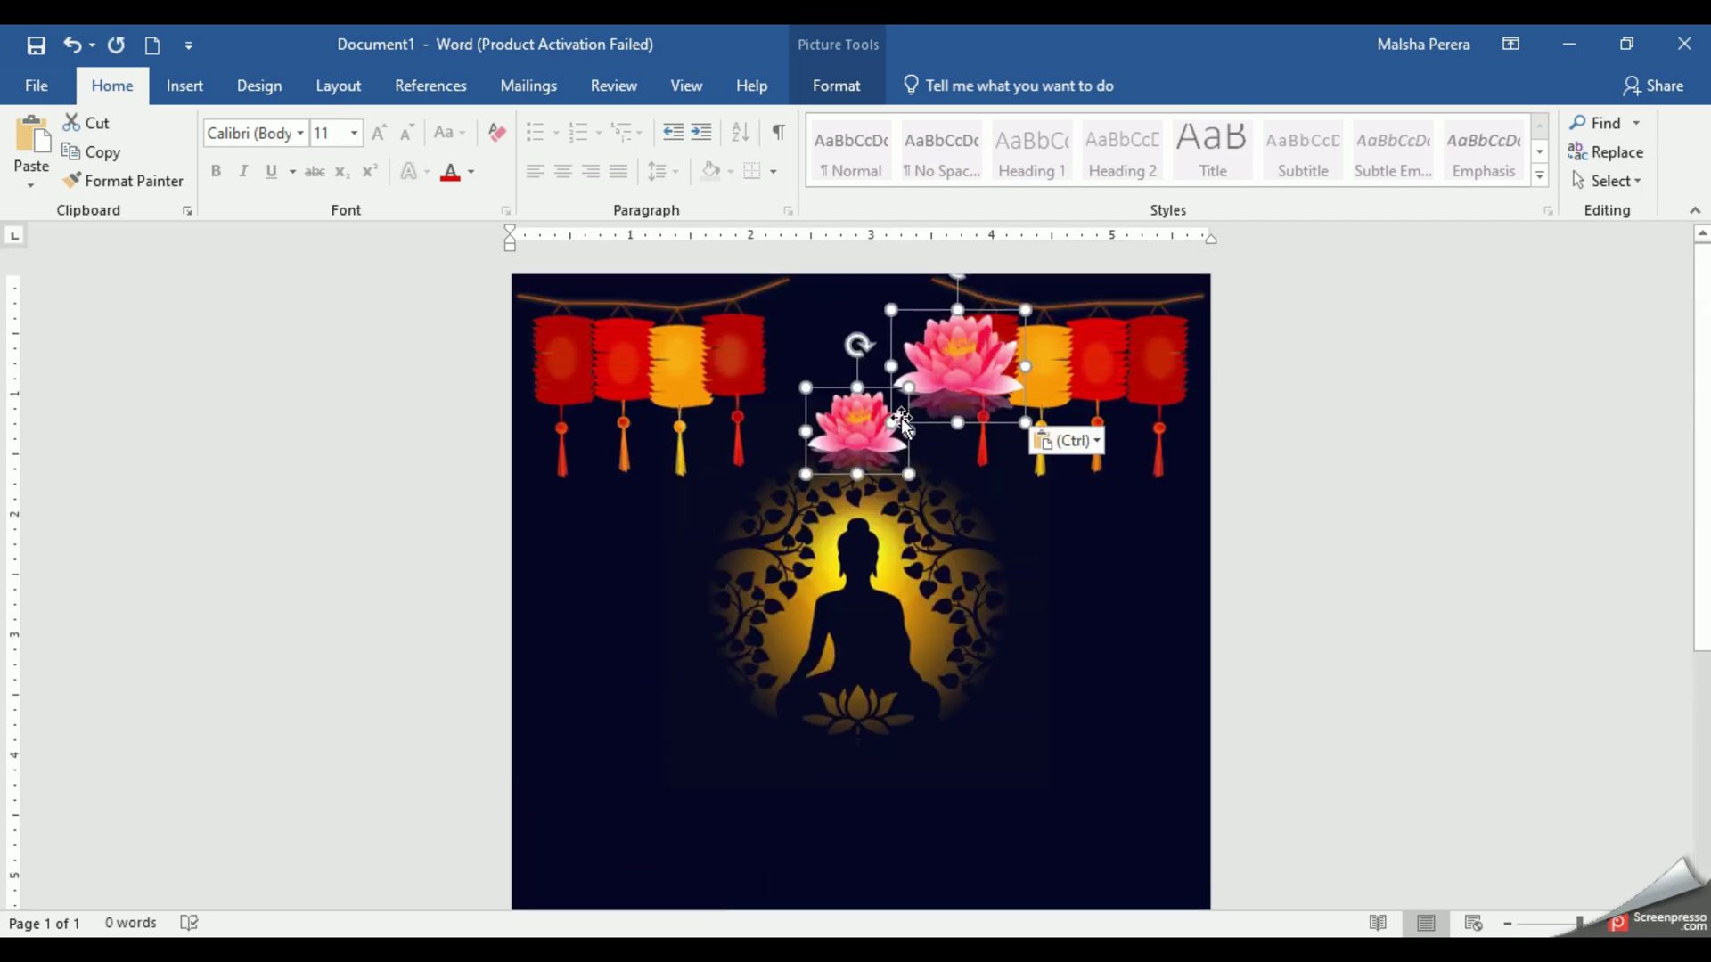
pyautogui.moveTo(878, 435); pyautogui.dragTo(897, 815)
pyautogui.scroll(-5, 900, 791)
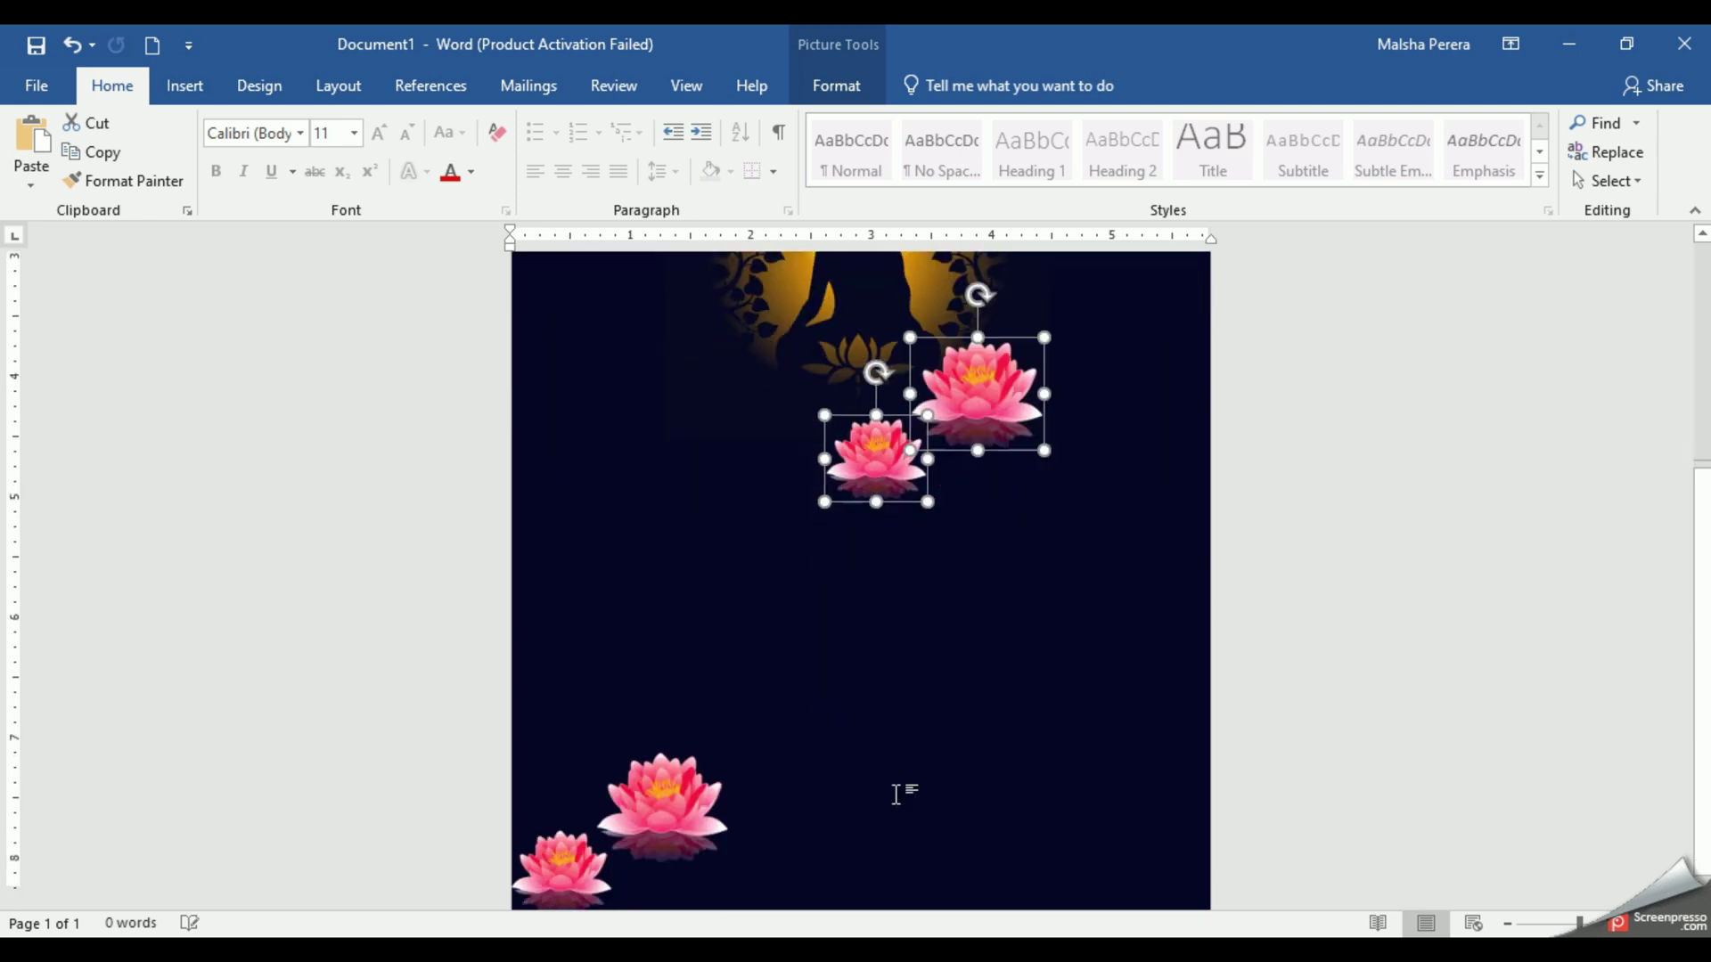
pyautogui.moveTo(882, 443); pyautogui.dragTo(774, 873)
pyautogui.click(1042, 840)
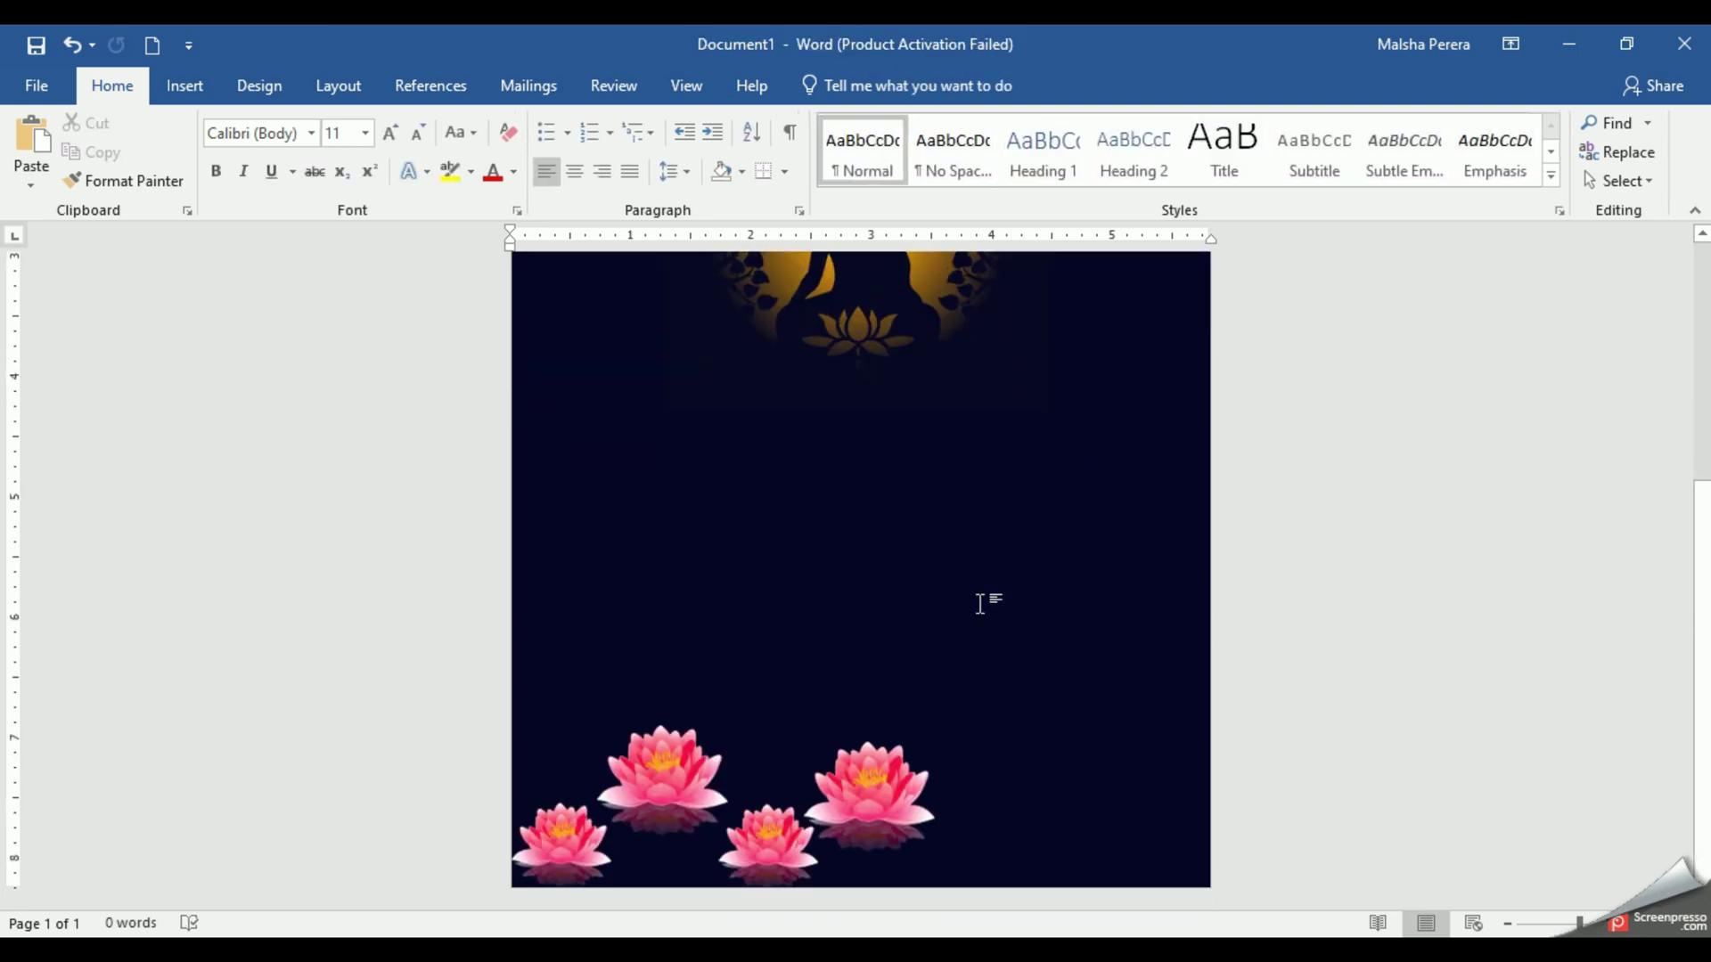
# - Paste a third lotus pair into the bottom-right corner of the card
pyautogui.hotkey('ctrl', 'v')
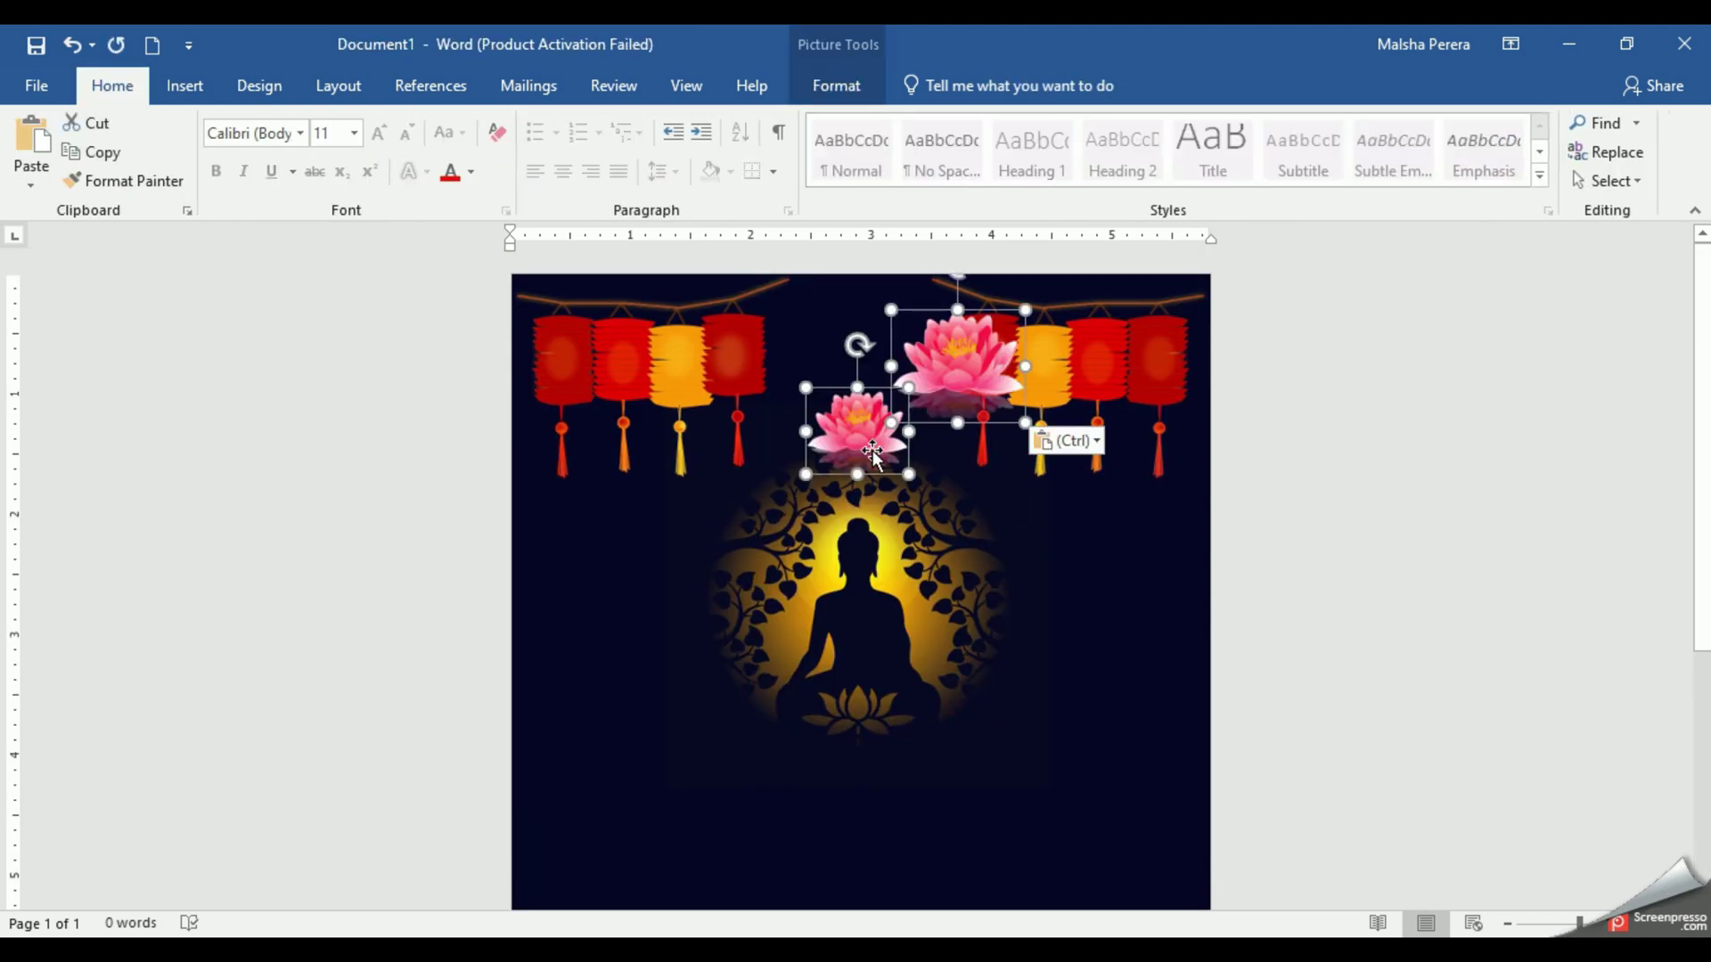
pyautogui.moveTo(874, 450); pyautogui.dragTo(961, 843)
pyautogui.scroll(-5, 961, 844)
pyautogui.moveTo(973, 437); pyautogui.dragTo(1043, 854)
# - Nudge the six lotuses into an evenly spaced, staggered two-tier row
pyautogui.click(992, 735)
pyautogui.moveTo(869, 780); pyautogui.dragTo(902, 775)
pyautogui.click(672, 762)
pyautogui.moveTo(766, 845); pyautogui.dragTo(782, 847)
pyautogui.moveTo(903, 772); pyautogui.dragTo(903, 764)
pyautogui.click(1008, 852)
pyautogui.moveTo(1007, 852); pyautogui.dragTo(1002, 854)
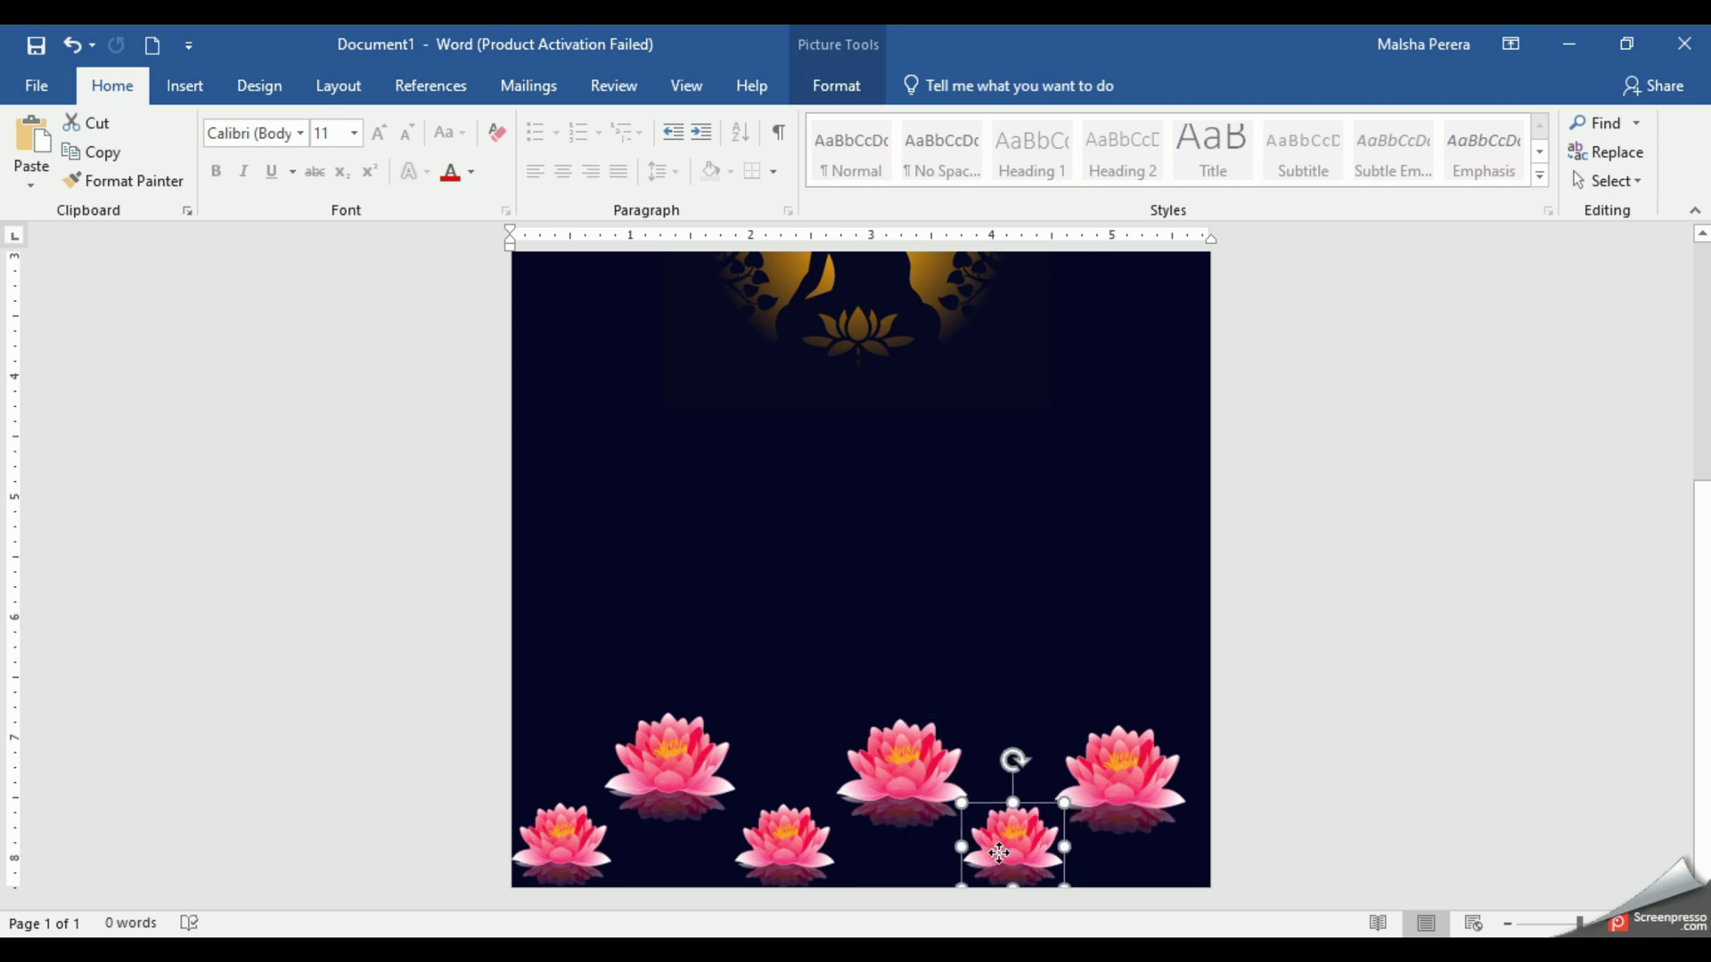
pyautogui.click(1146, 794)
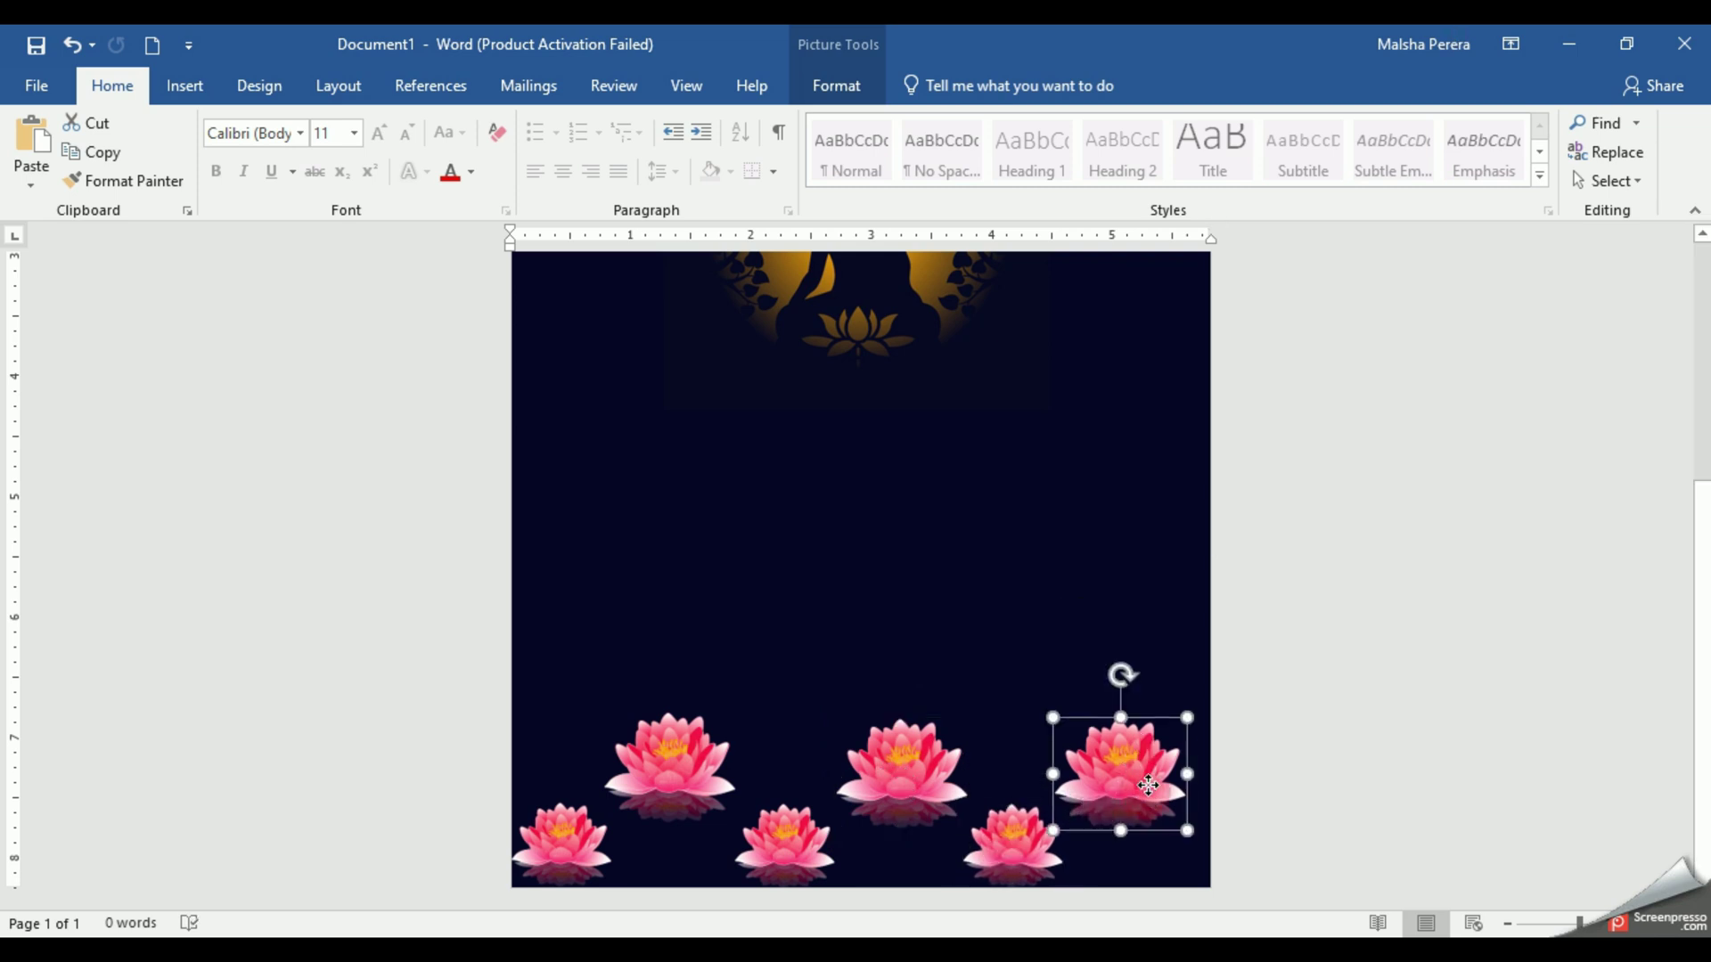
pyautogui.click(1076, 679)
pyautogui.scroll(-5, 1055, 649)
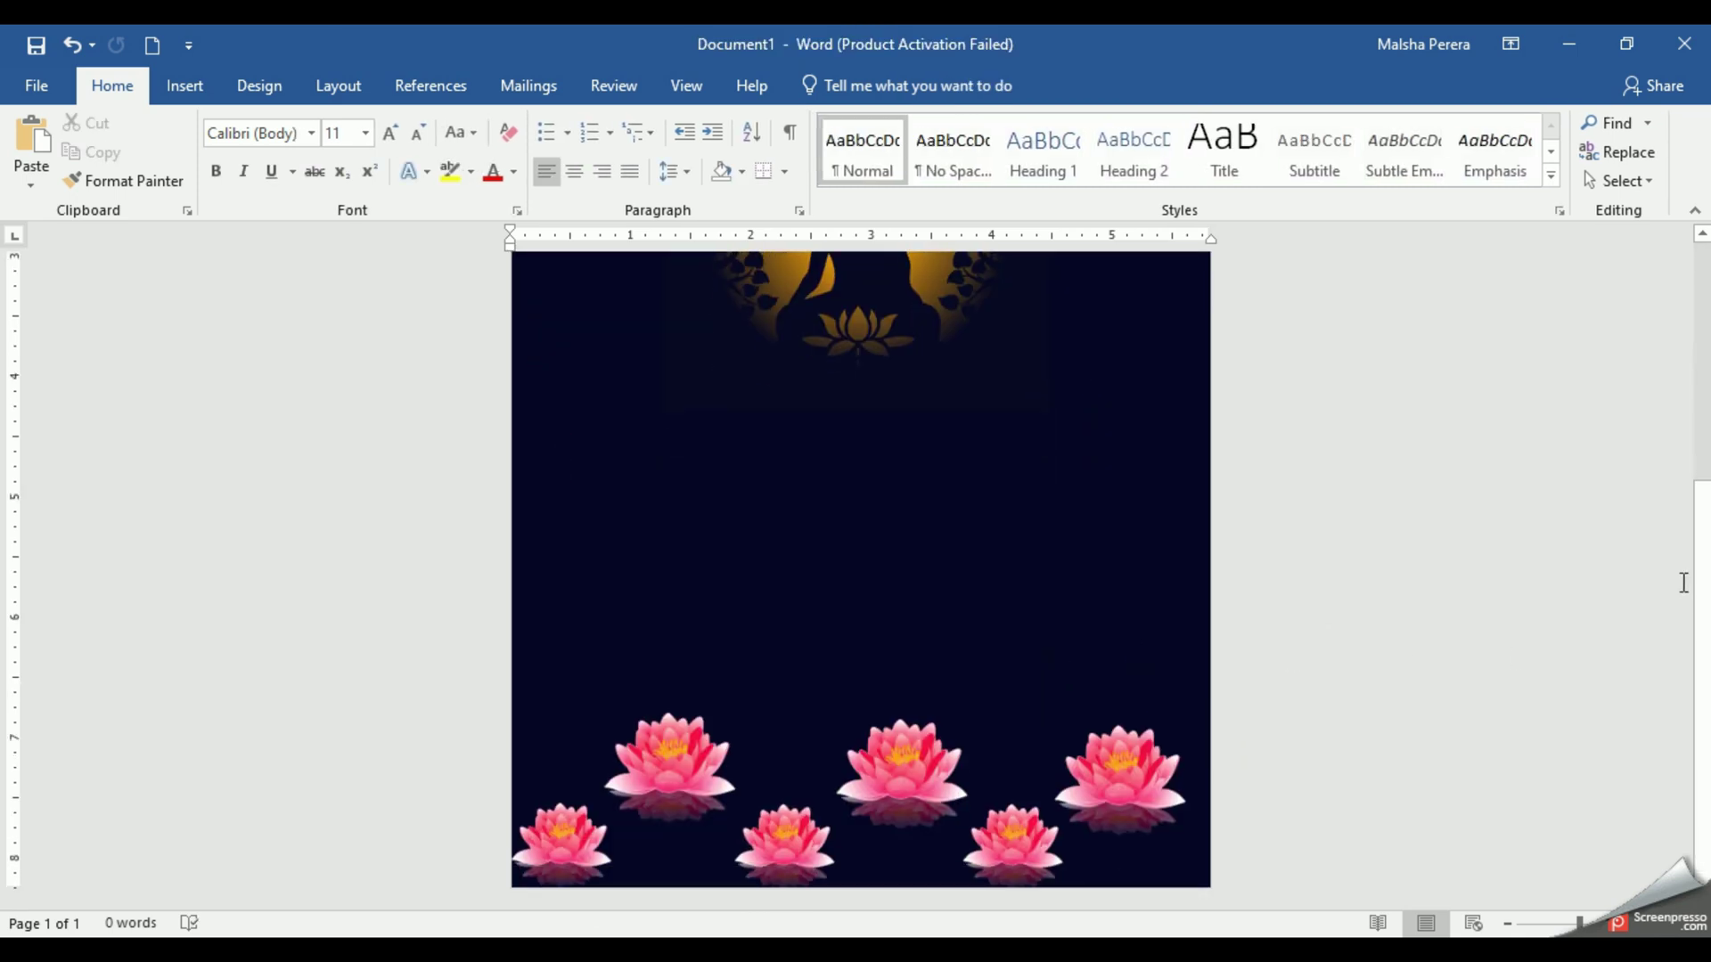
# - Give the upper-left lotus a Tight Reflection, Touching effect
pyautogui.click(669, 771)
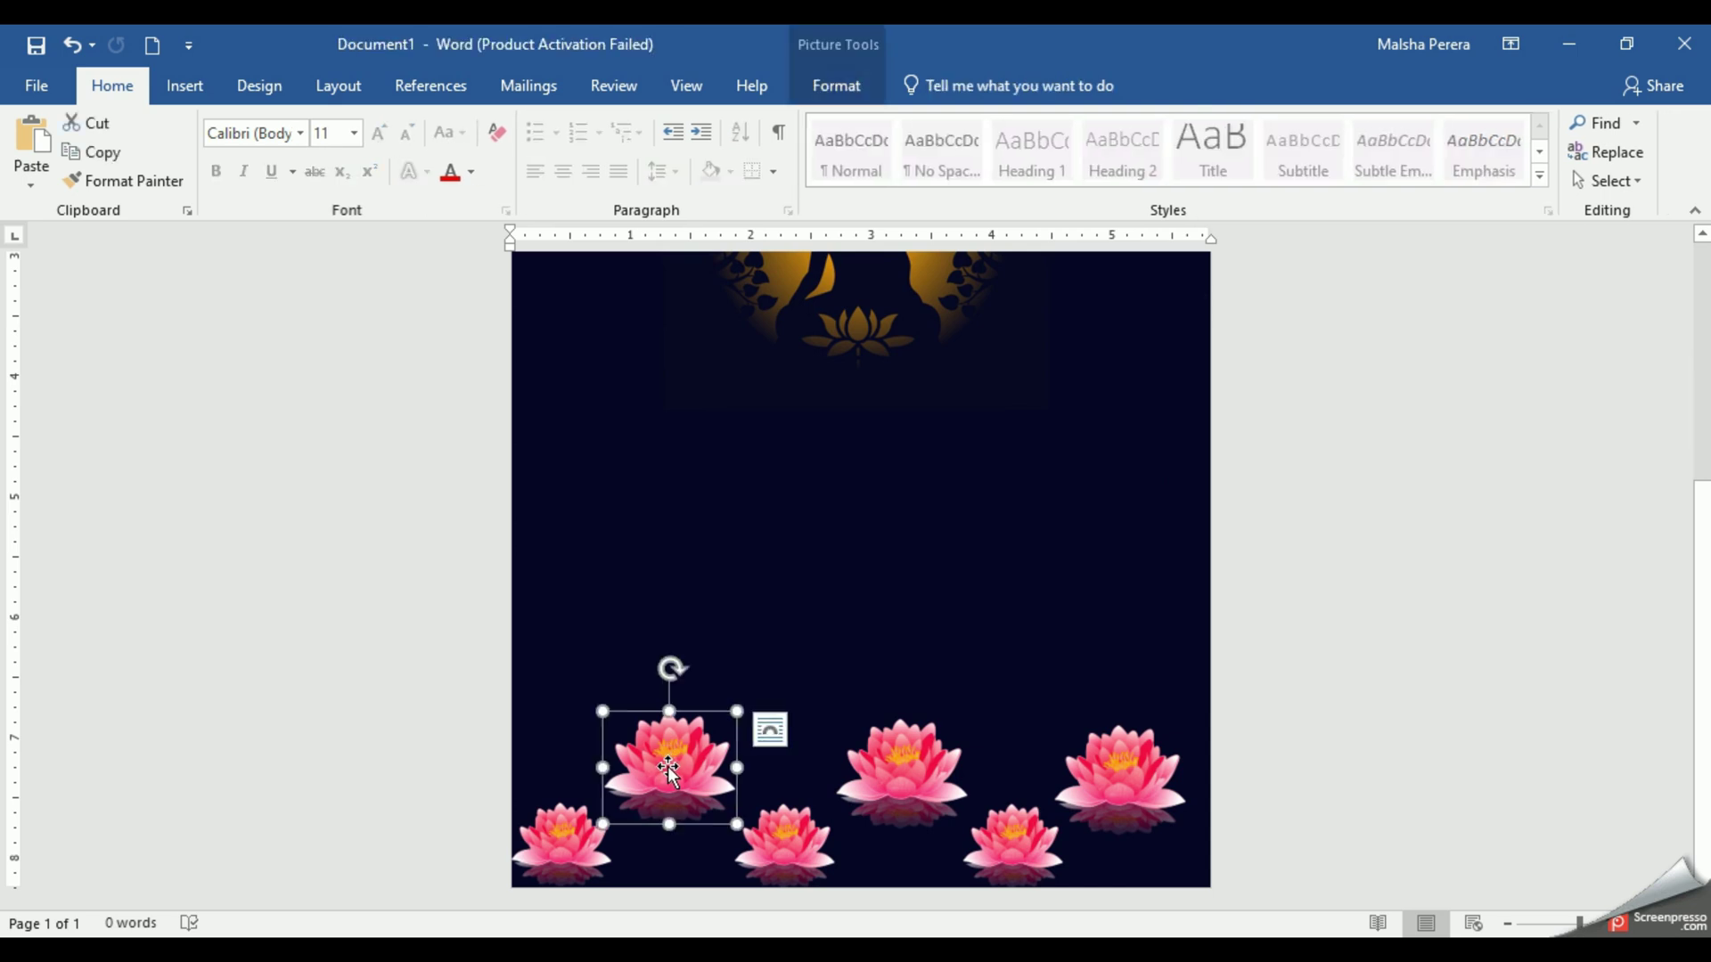
pyautogui.click(864, 88)
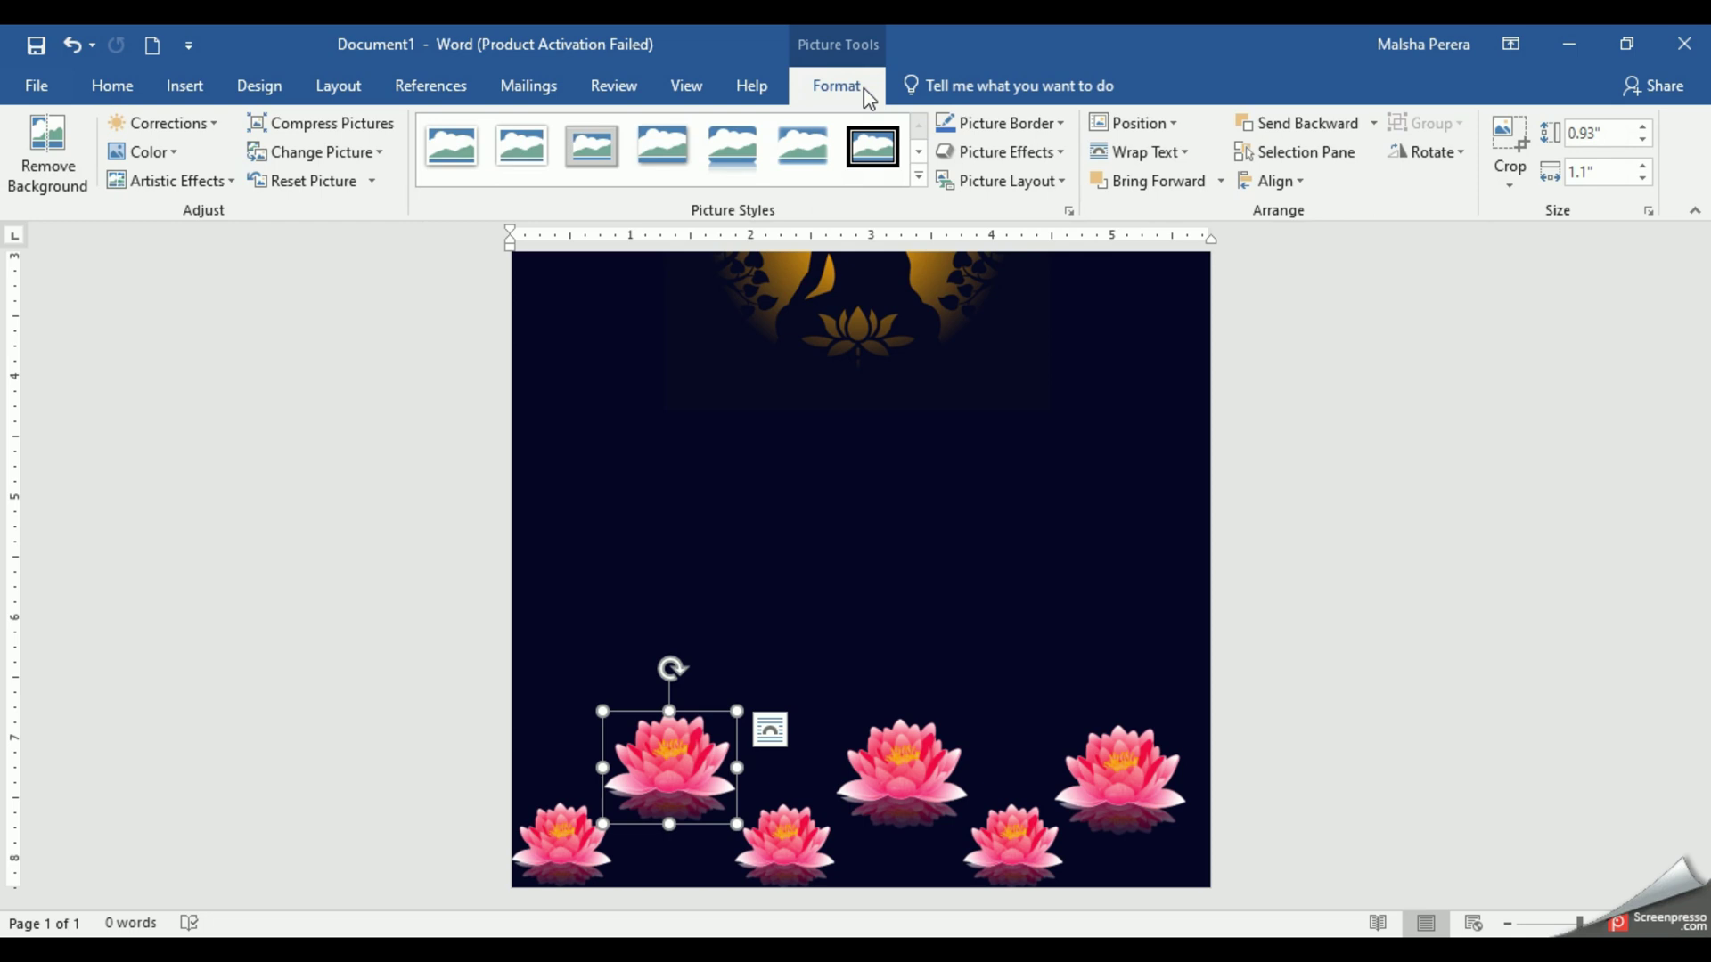
pyautogui.click(1063, 159)
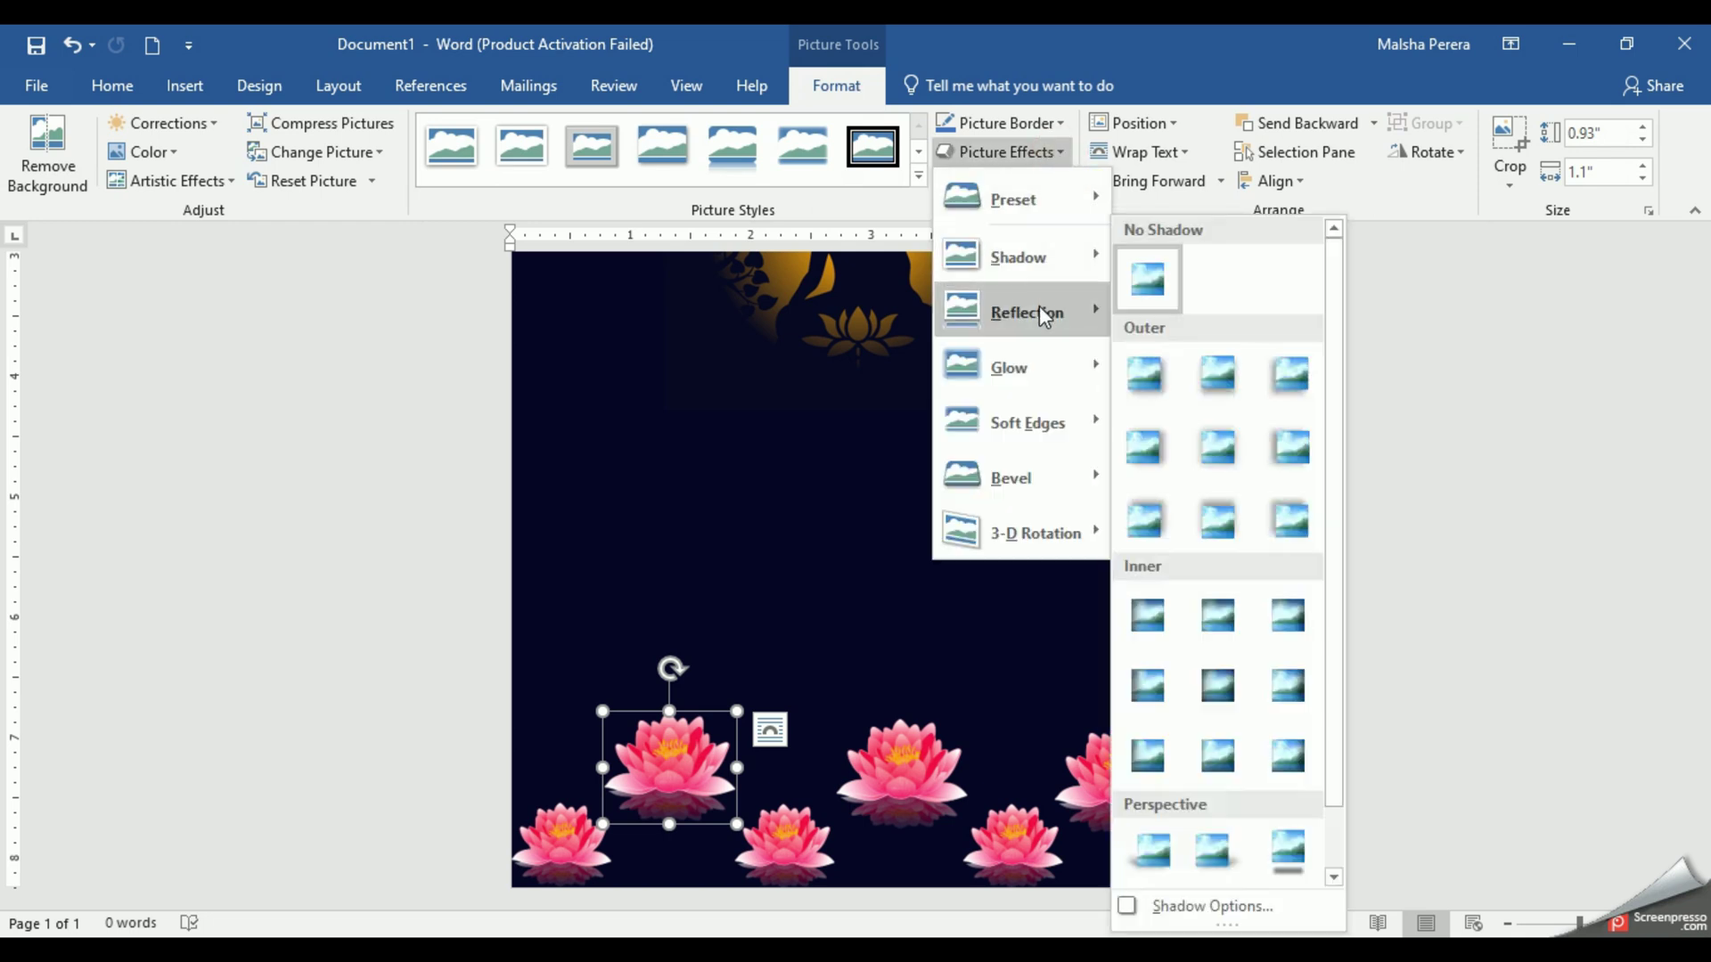
pyautogui.moveTo(1039, 307)
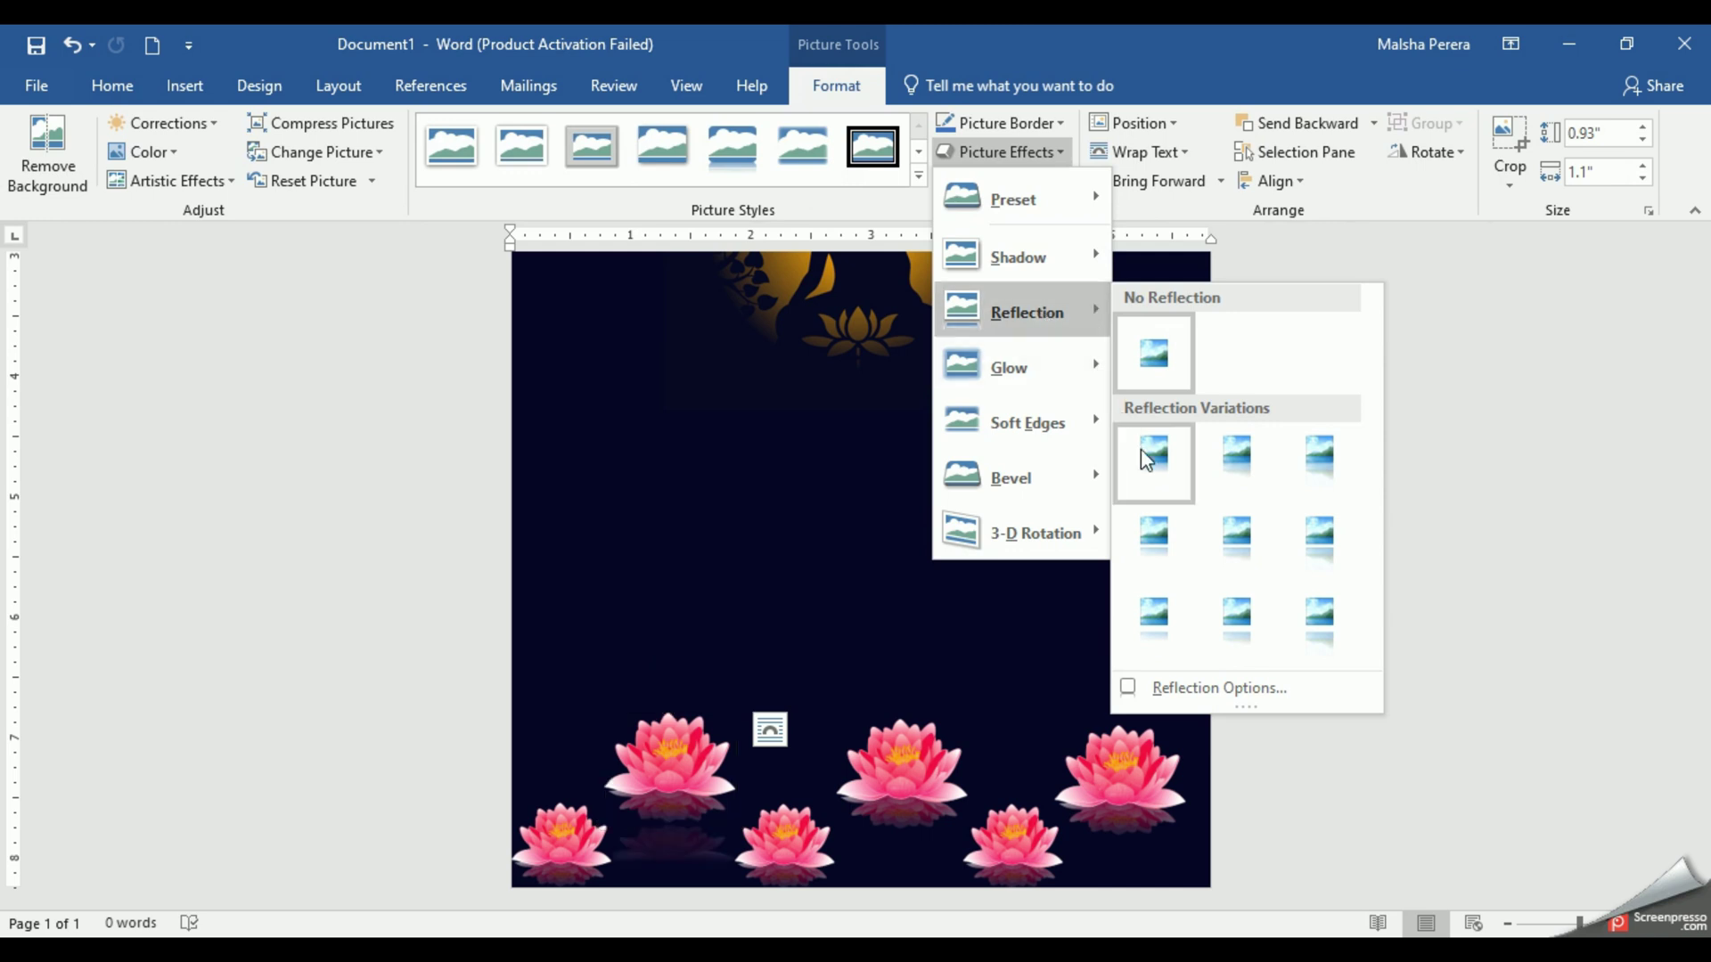
pyautogui.click(1154, 478)
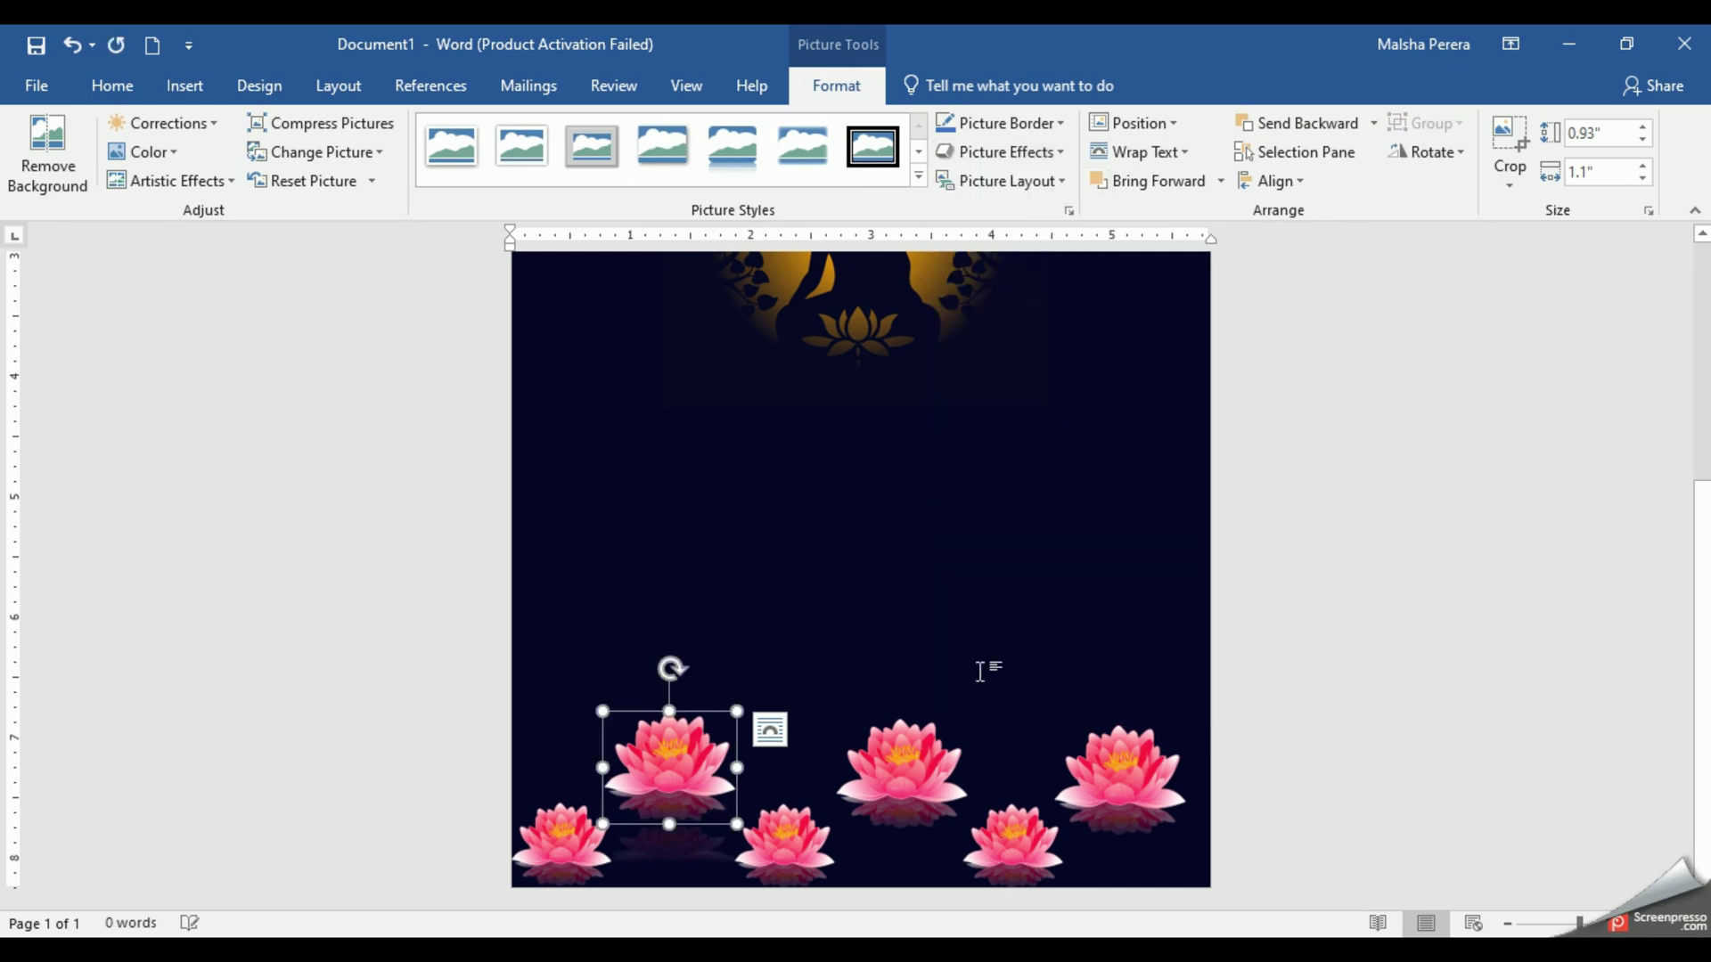
# - Apply the same touching reflection to the upper-middle and upper-right lotuses
pyautogui.click(892, 804)
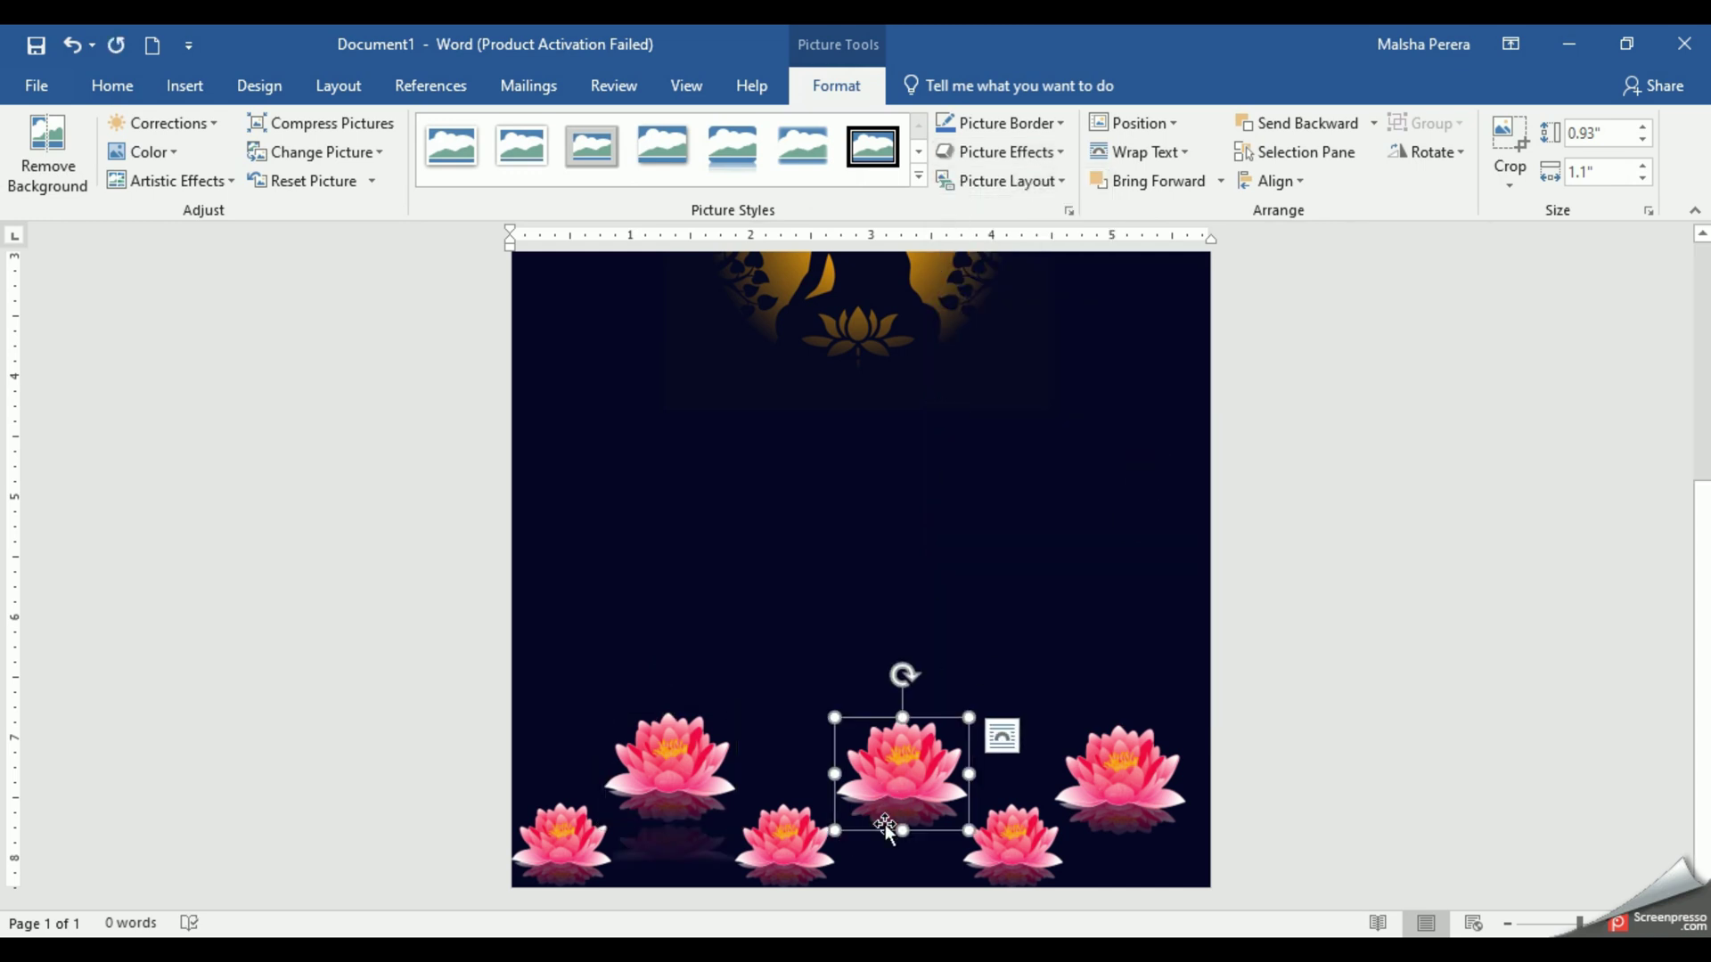
pyautogui.moveTo(893, 786); pyautogui.dragTo(887, 780)
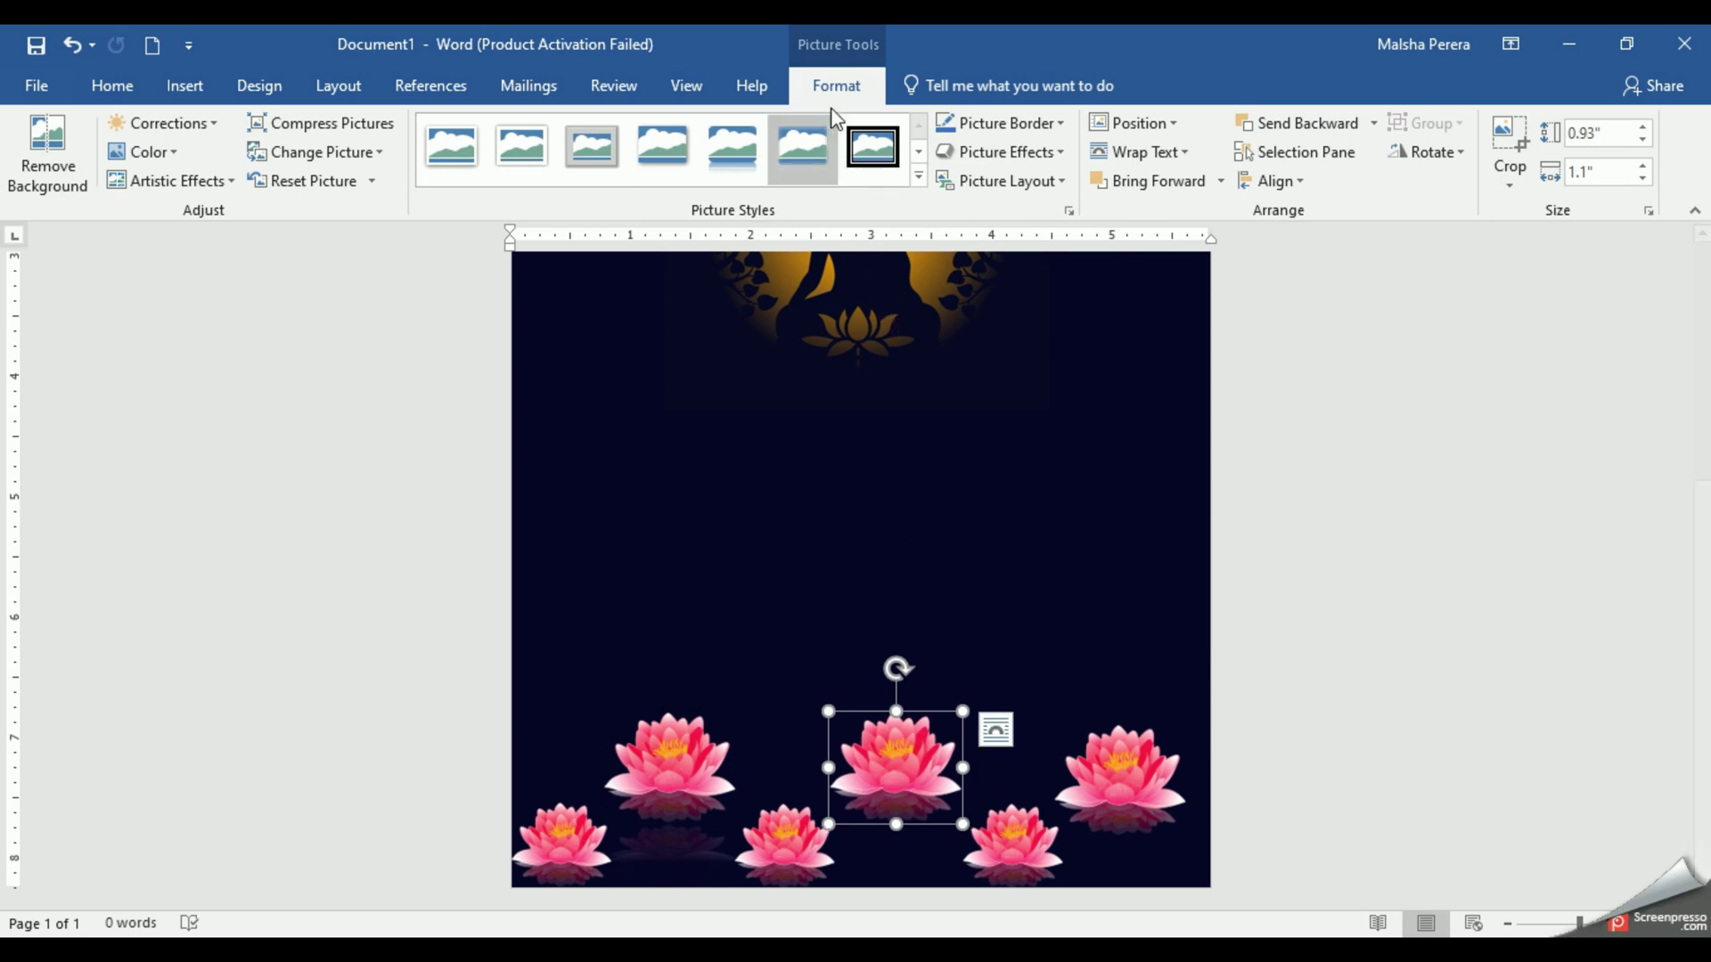
pyautogui.click(1051, 155)
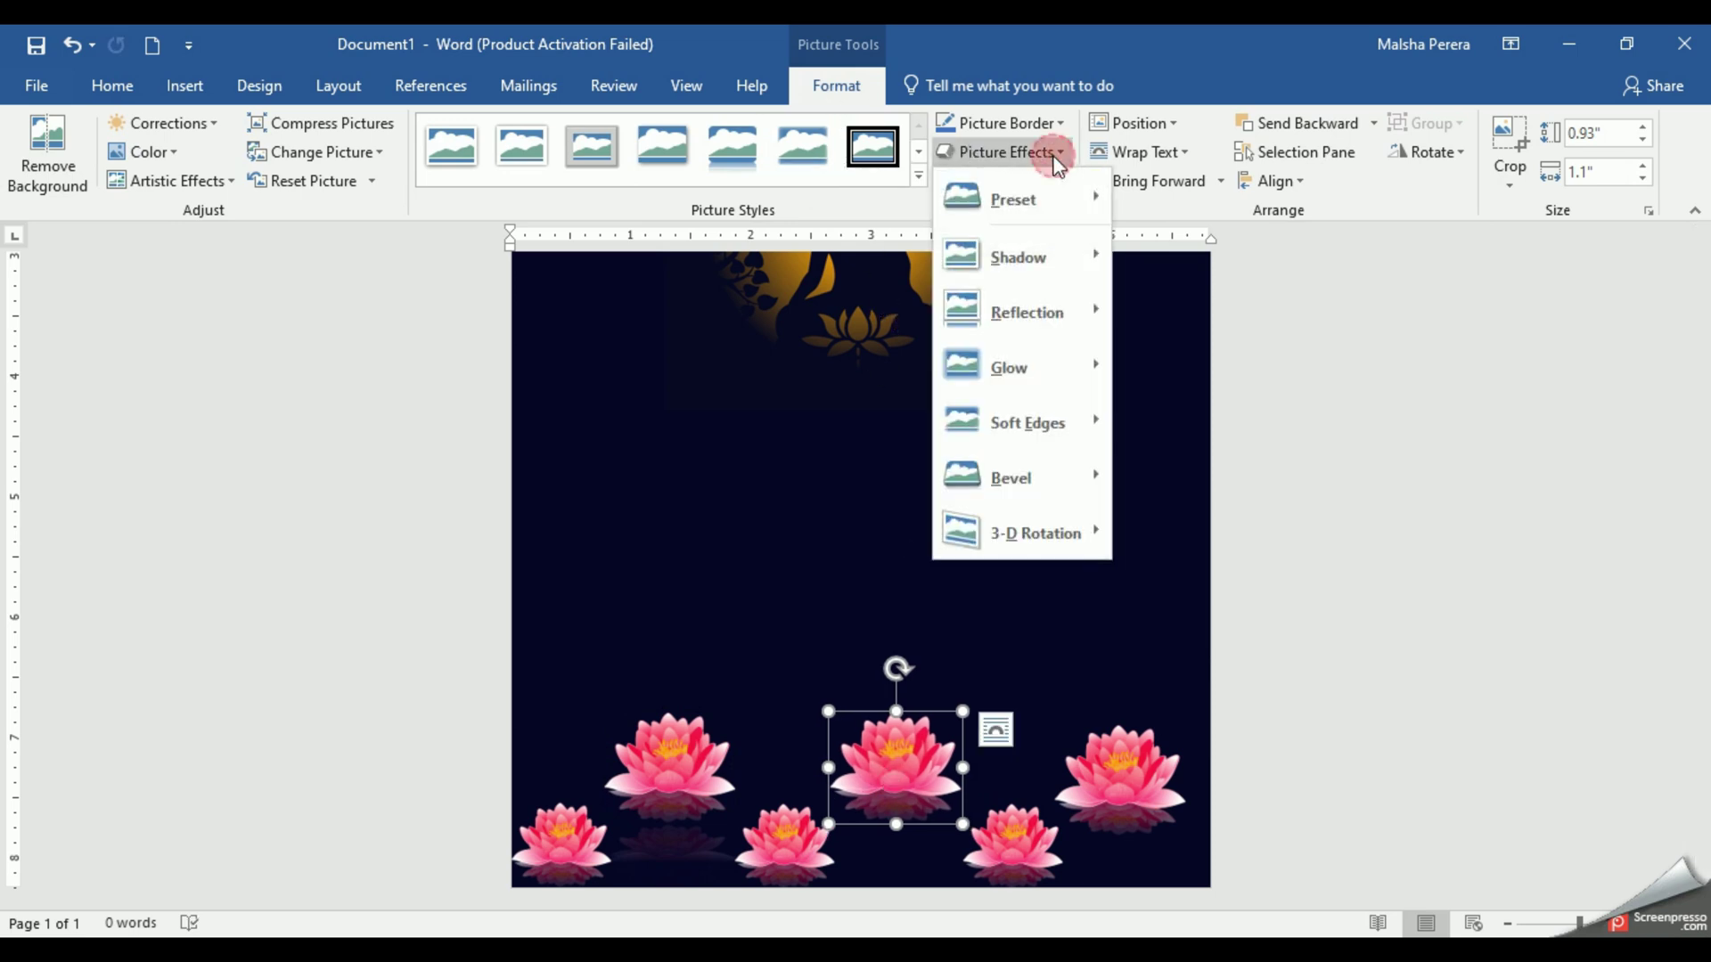
pyautogui.moveTo(1050, 330)
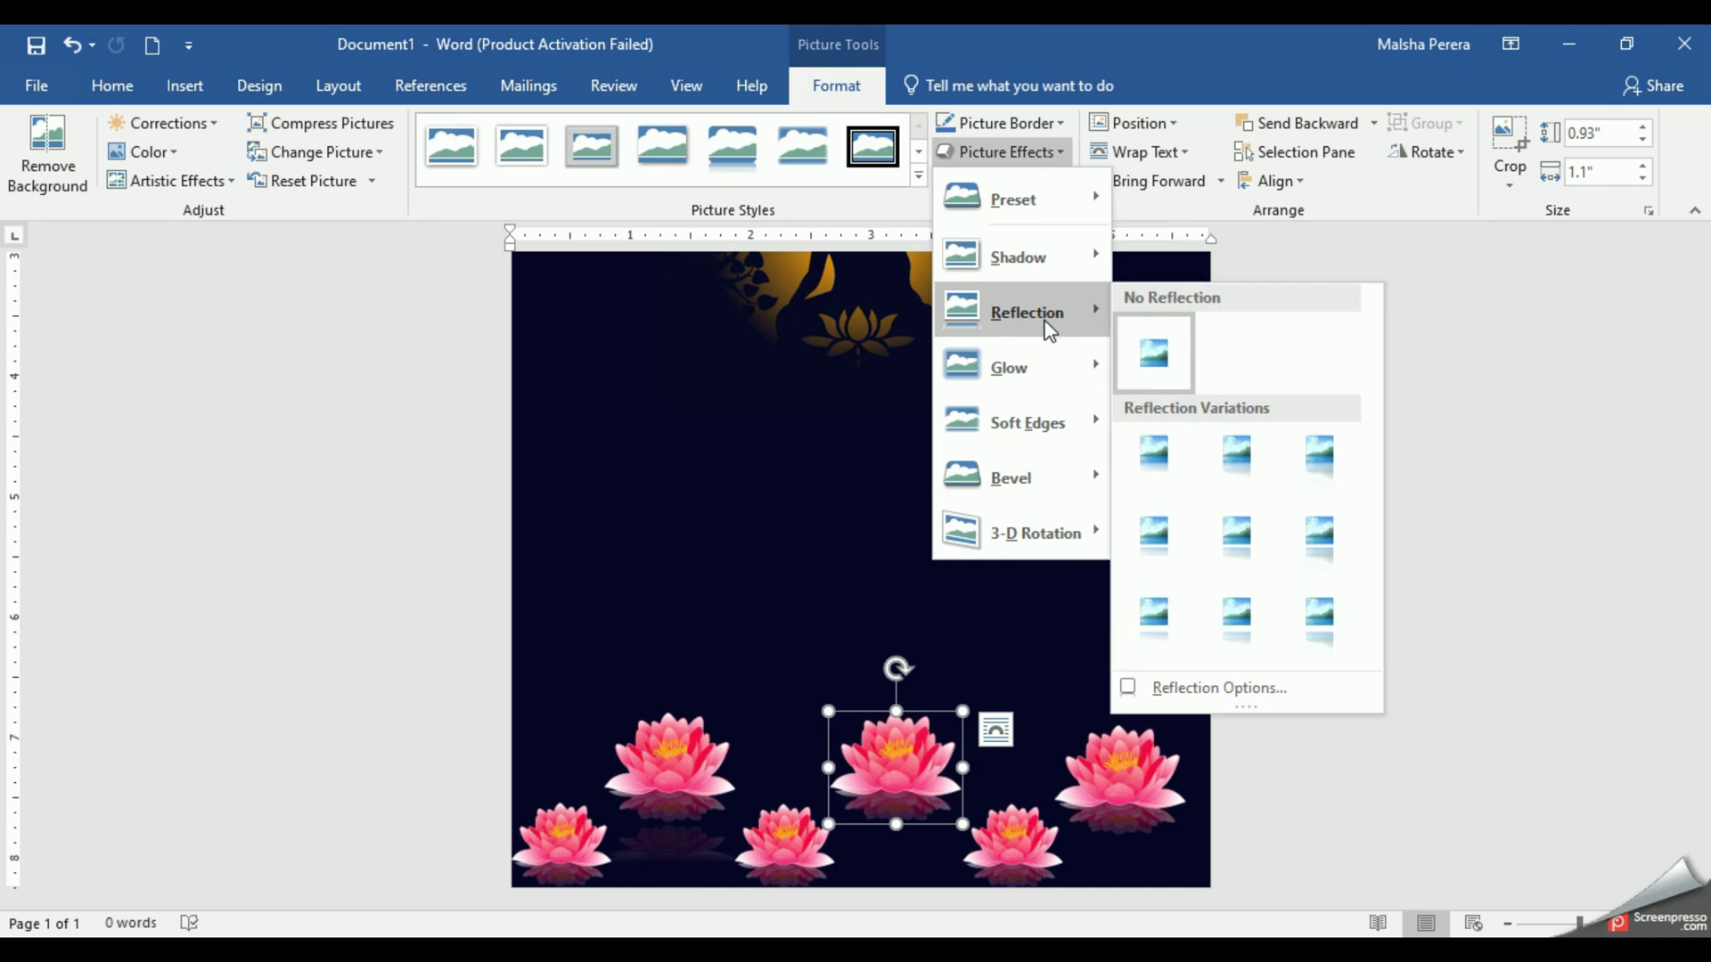
pyautogui.click(1161, 456)
pyautogui.click(1116, 788)
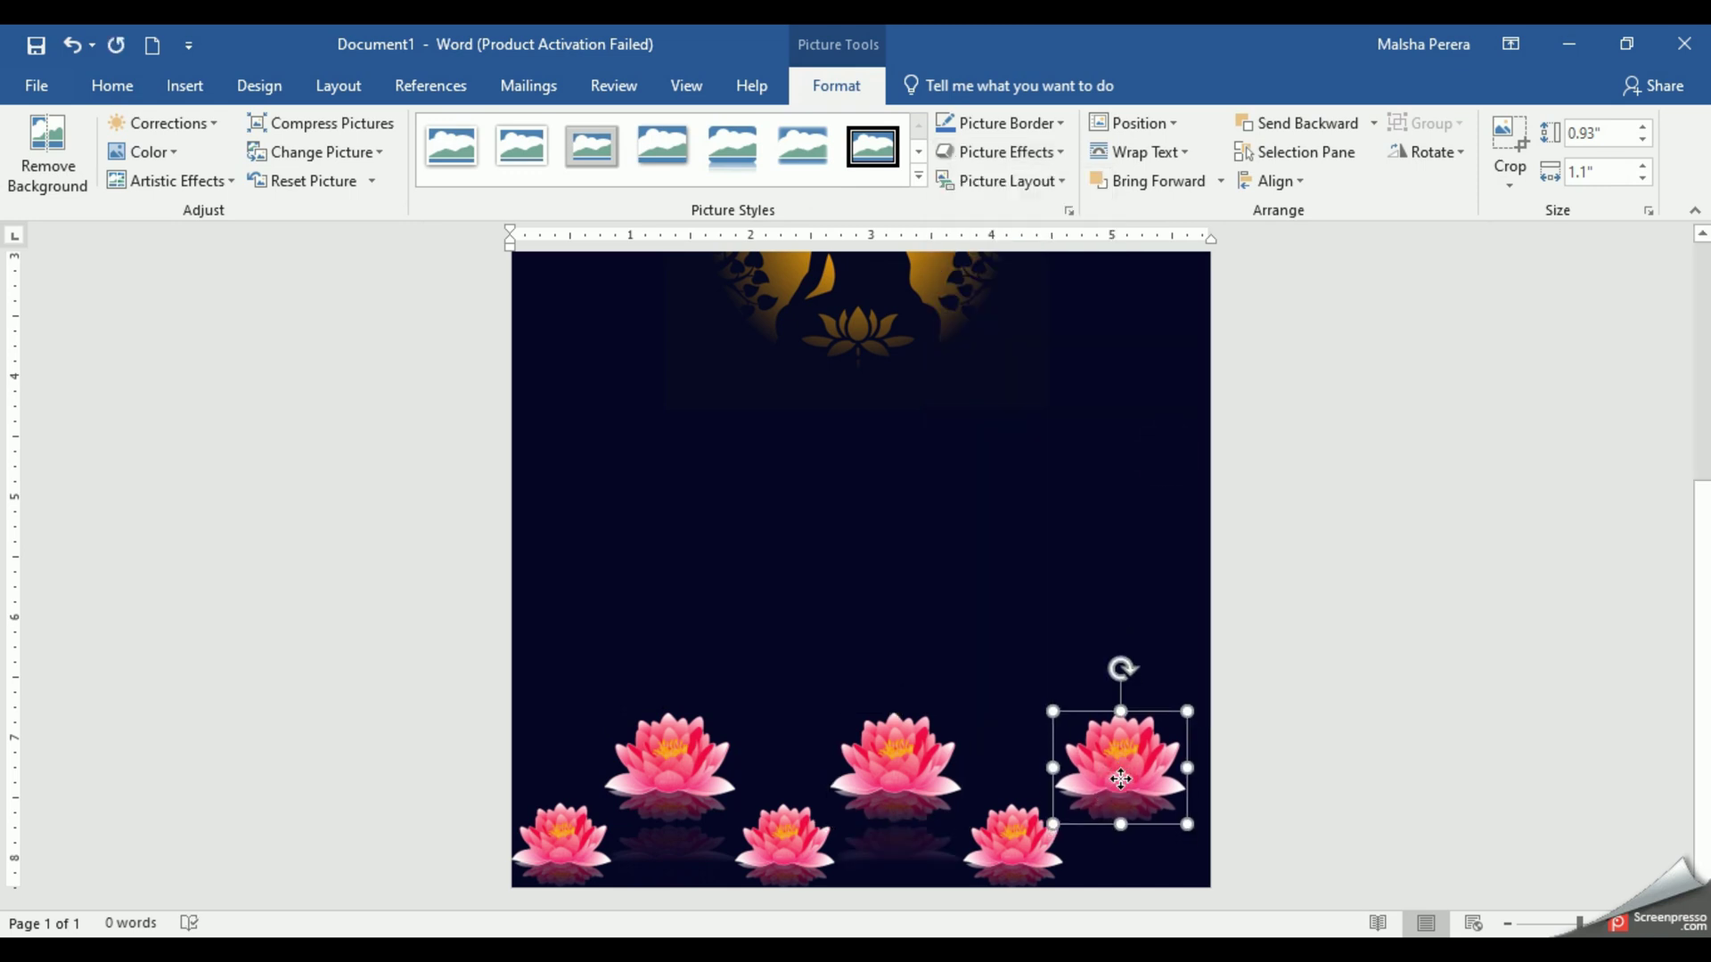
pyautogui.click(967, 154)
pyautogui.moveTo(1034, 312)
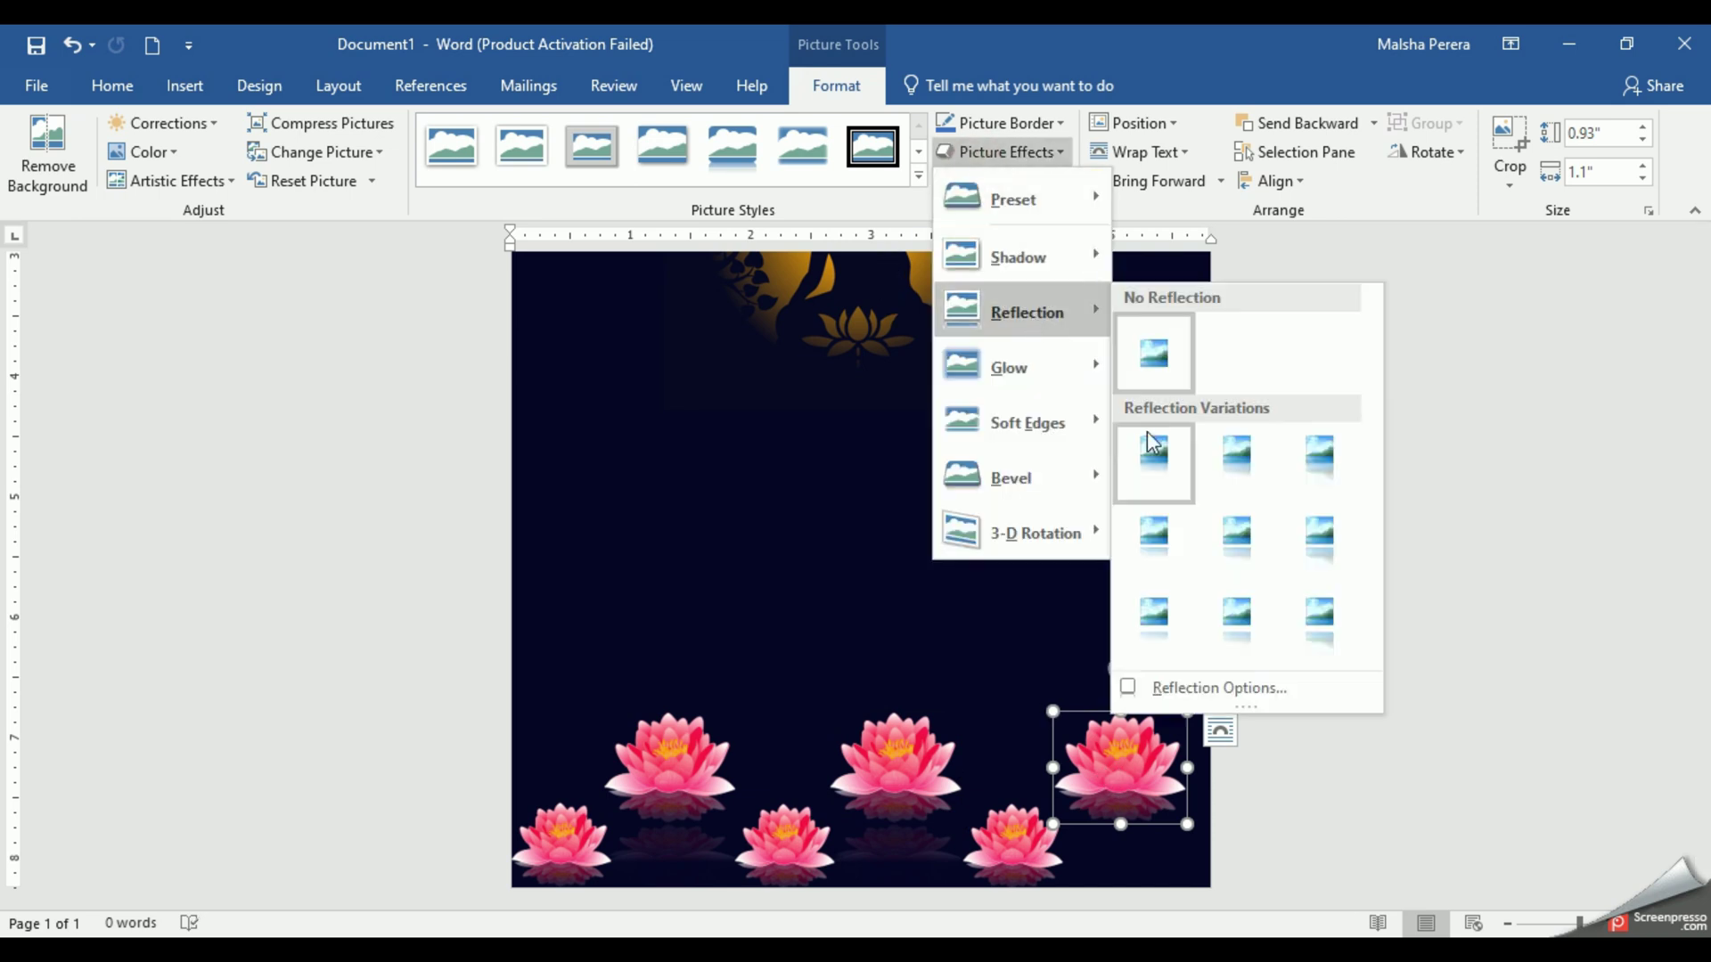
pyautogui.click(1153, 445)
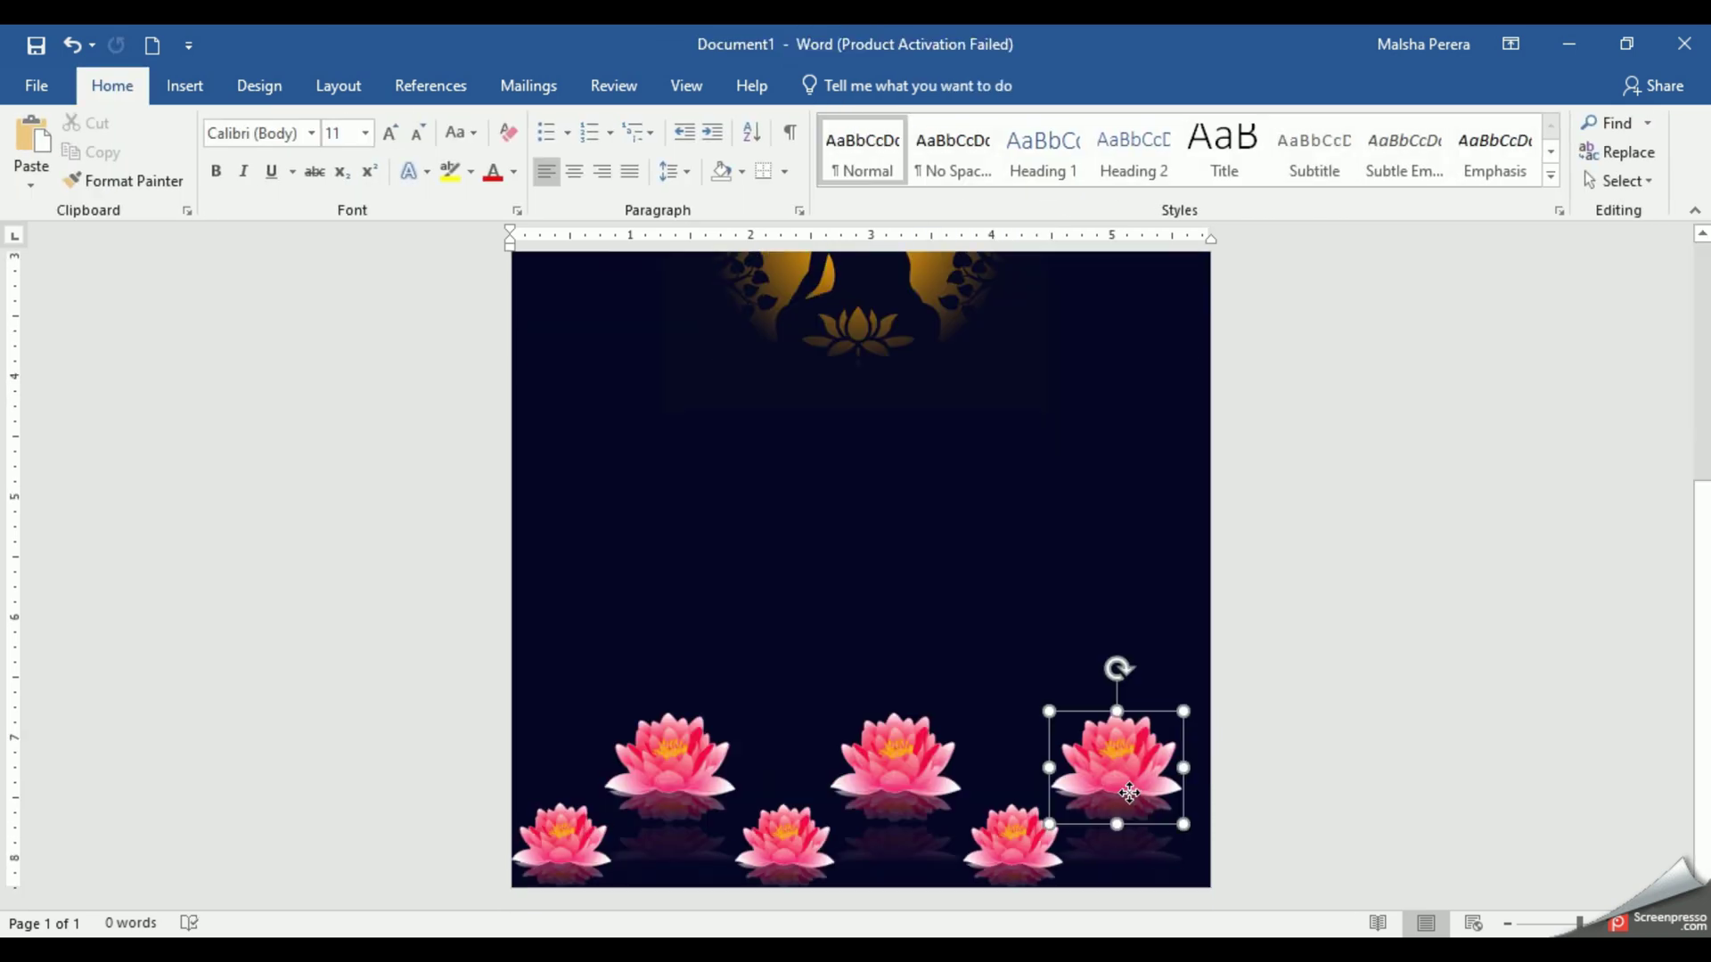
# - Enlarge the middle lotus as a centrepiece and nudge the small lower-right lotus right
pyautogui.click(912, 754)
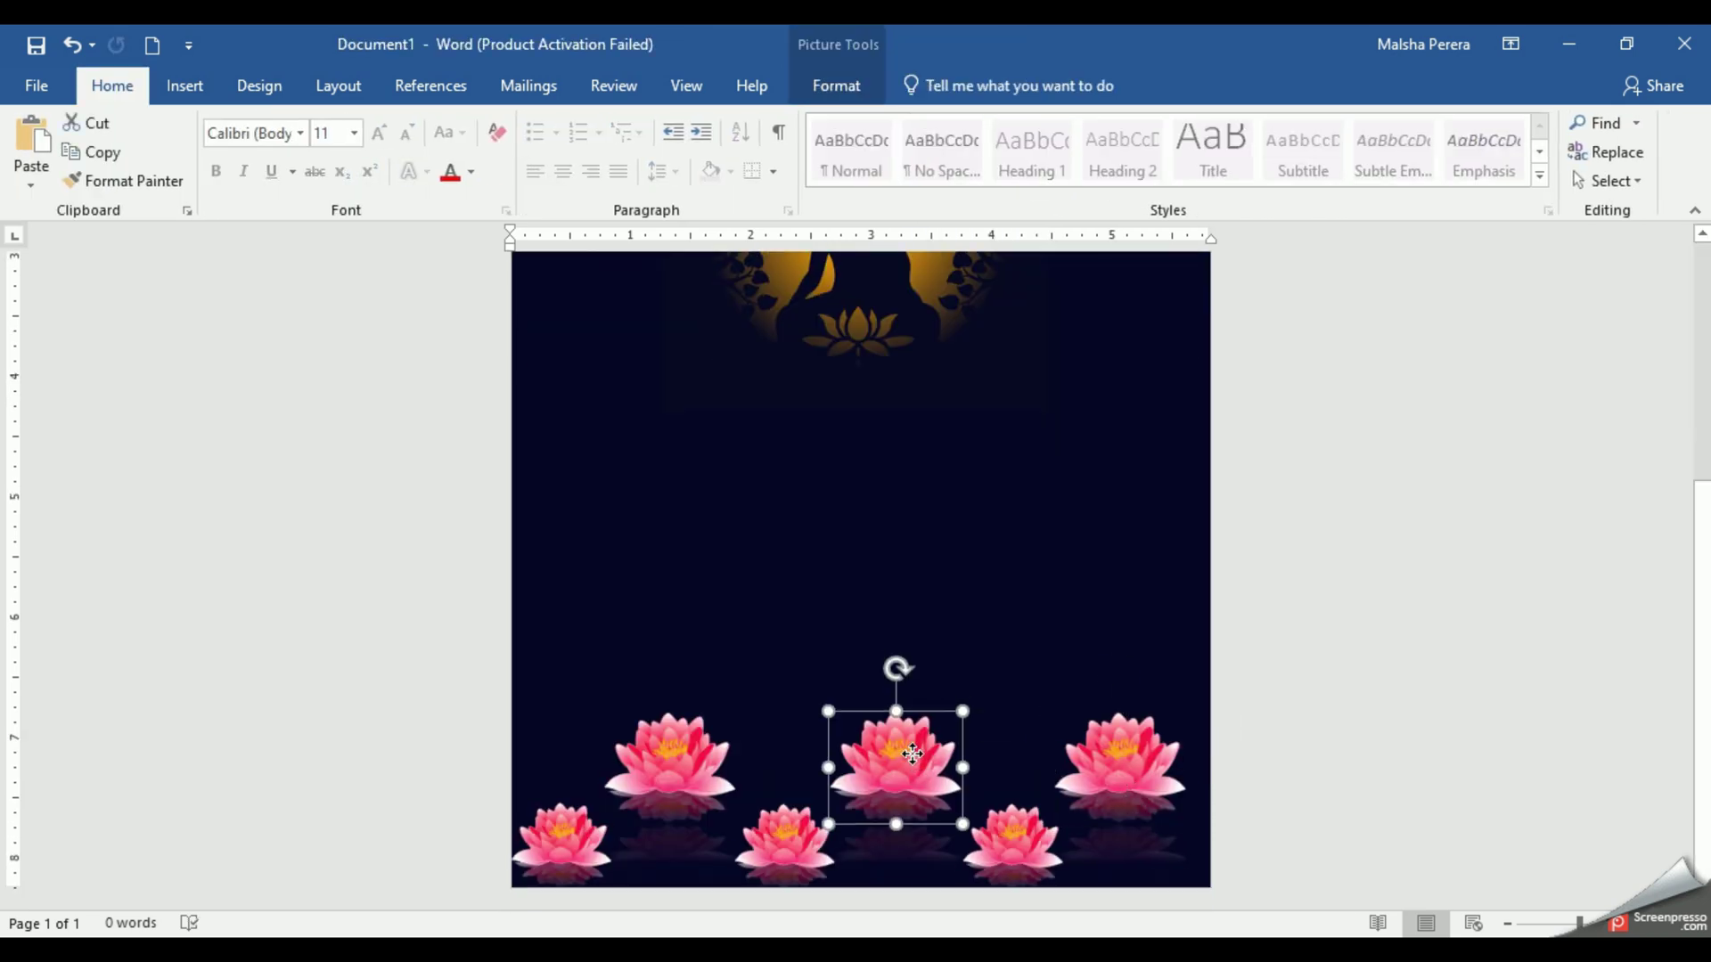
pyautogui.moveTo(963, 711); pyautogui.dragTo(992, 676)
pyautogui.moveTo(918, 726); pyautogui.dragTo(894, 750)
pyautogui.click(1018, 837)
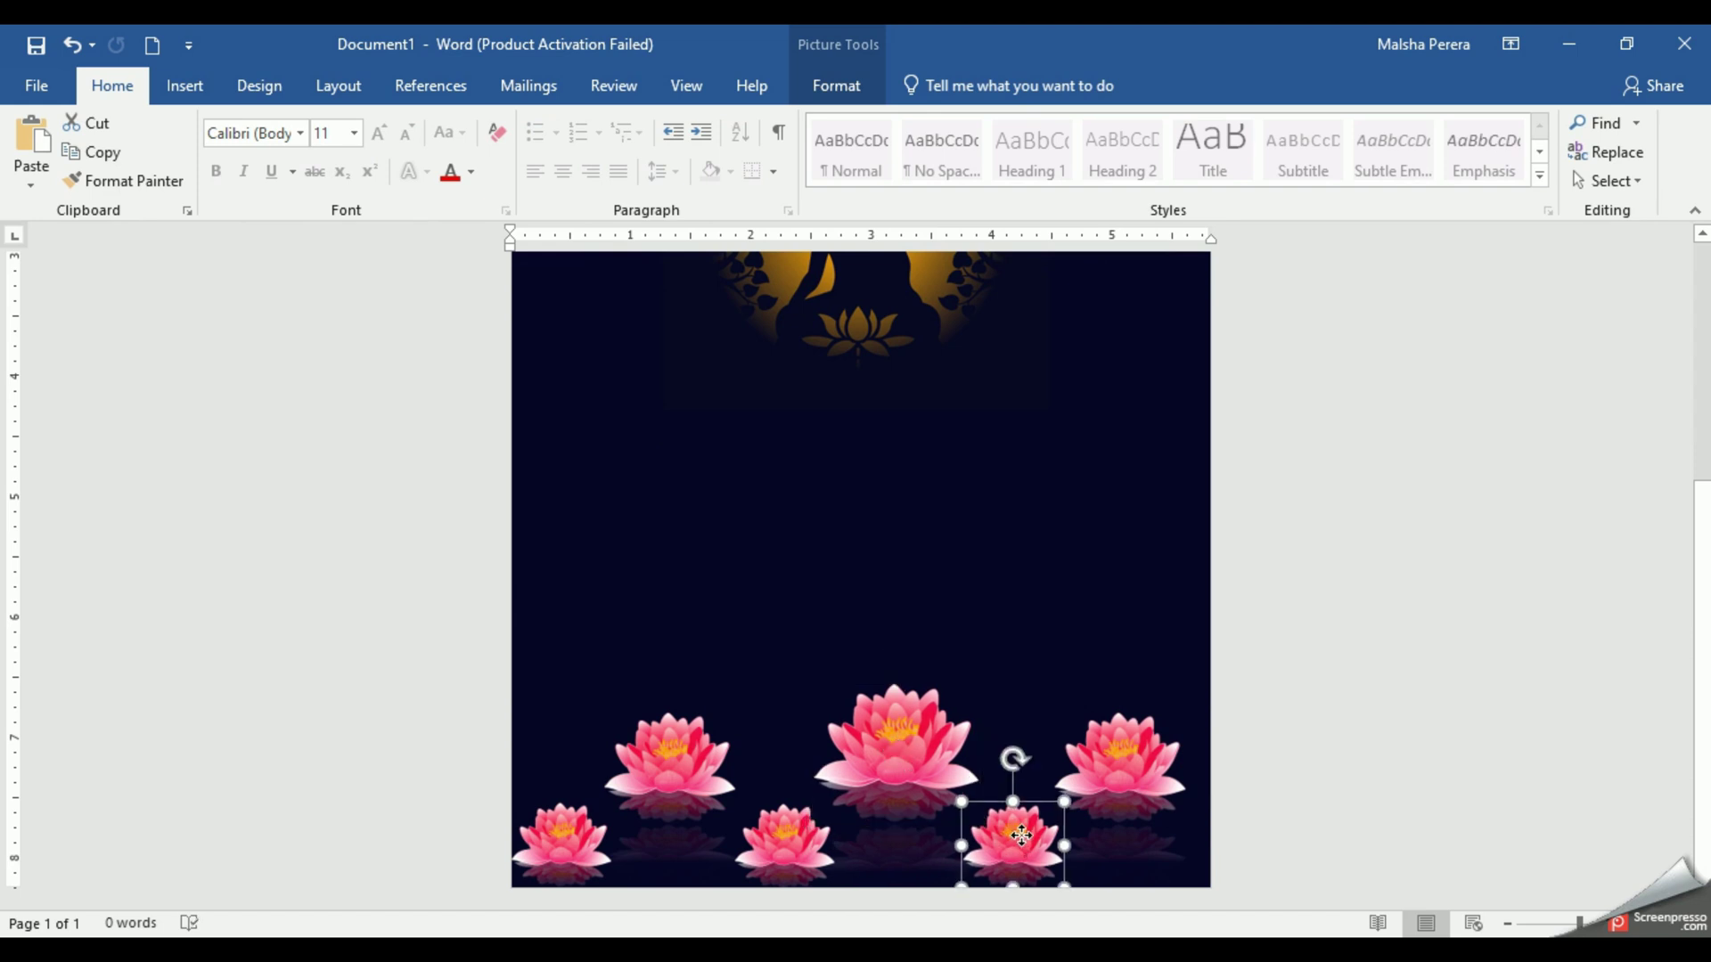
pyautogui.moveTo(1021, 835); pyautogui.dragTo(1026, 846)
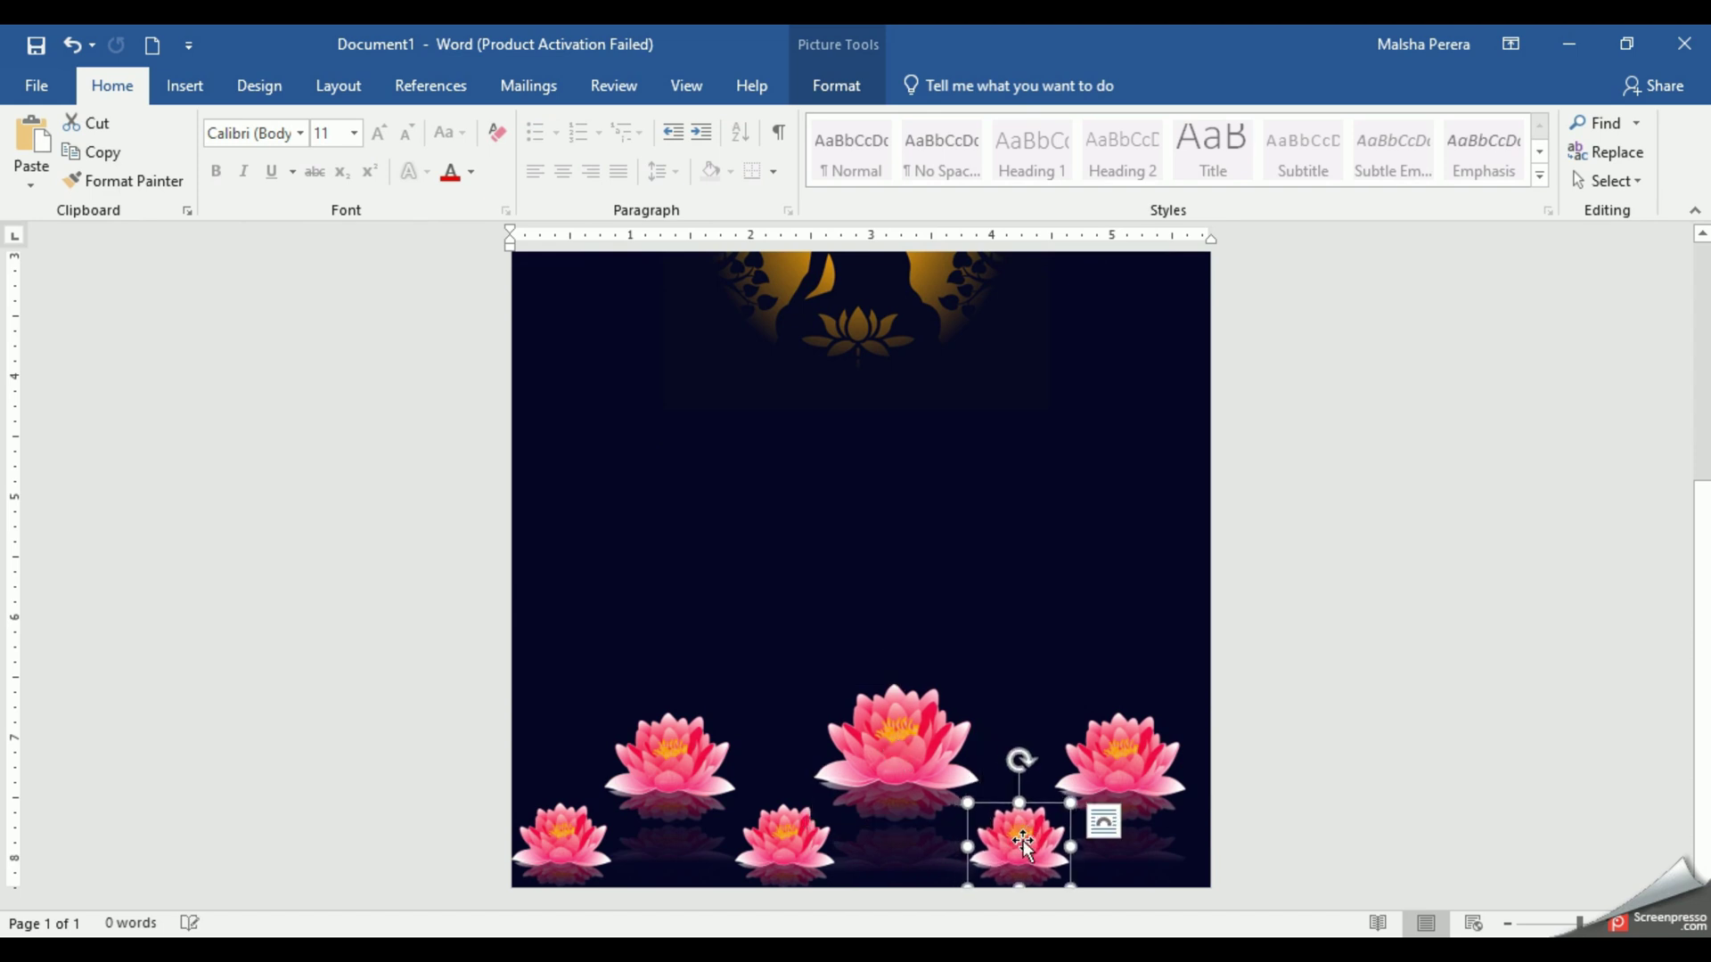
pyautogui.click(975, 601)
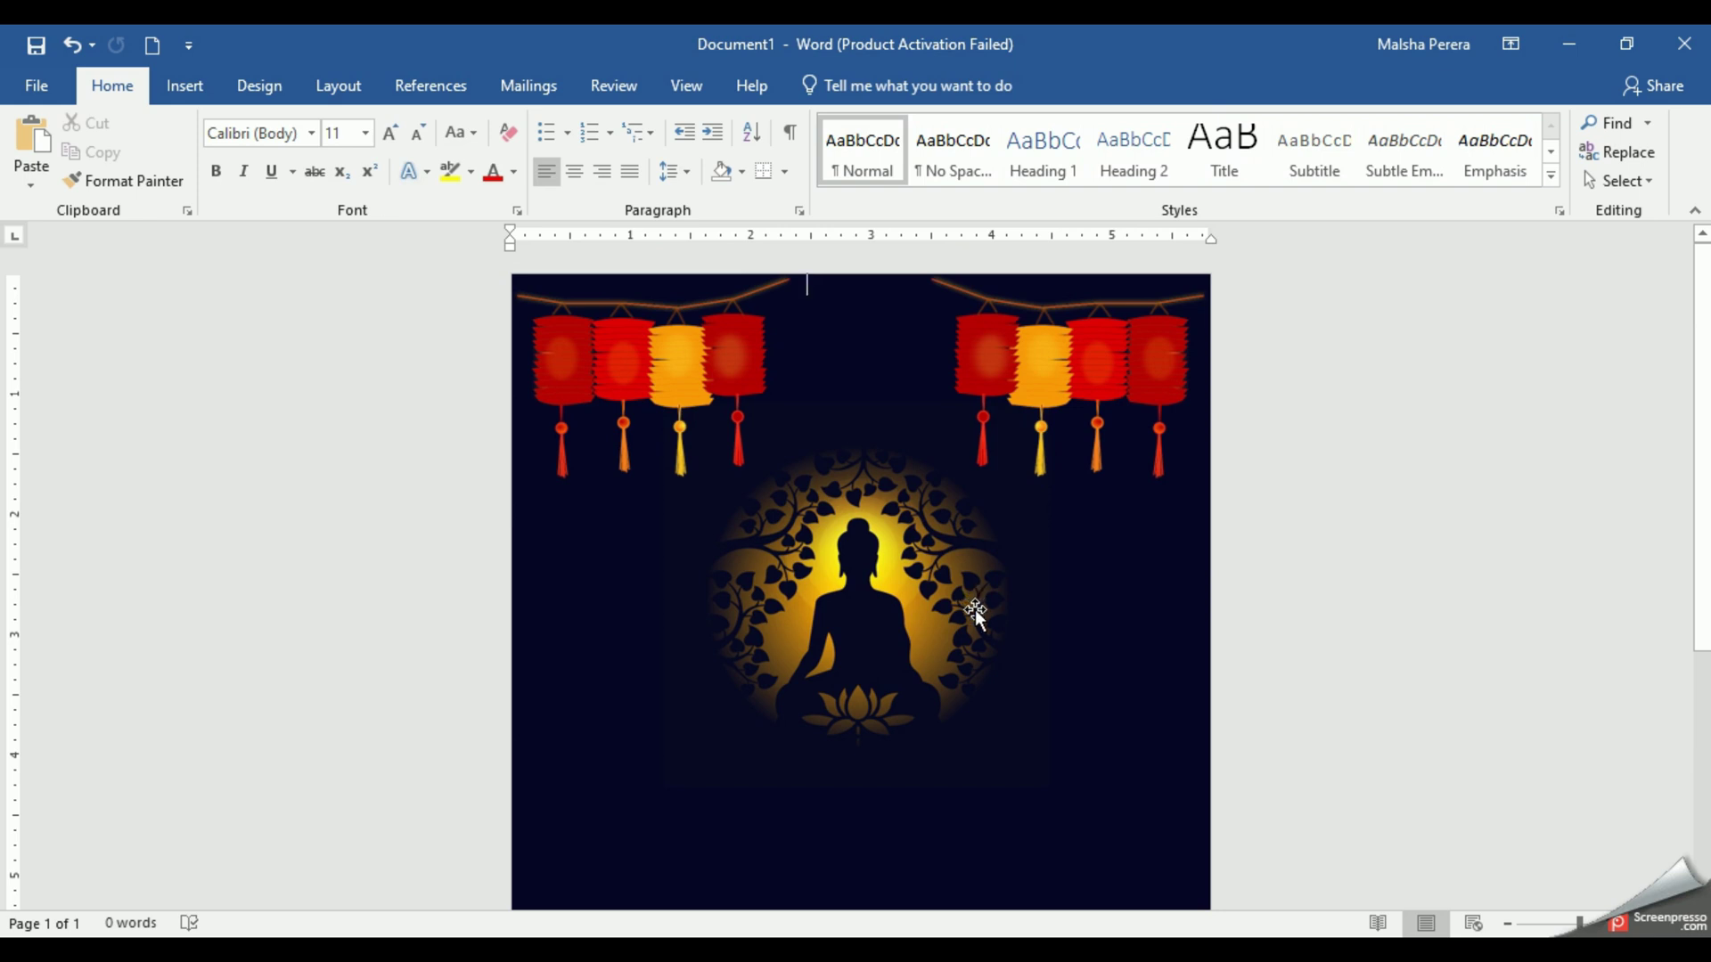
# - Zoom out four levels until lanterns, Buddha and bottom lotuses all show on screen
pyautogui.scroll(-5, 976, 613)
pyautogui.scroll(5, 977, 622)
pyautogui.click(1506, 924)
pyautogui.click(1506, 924)
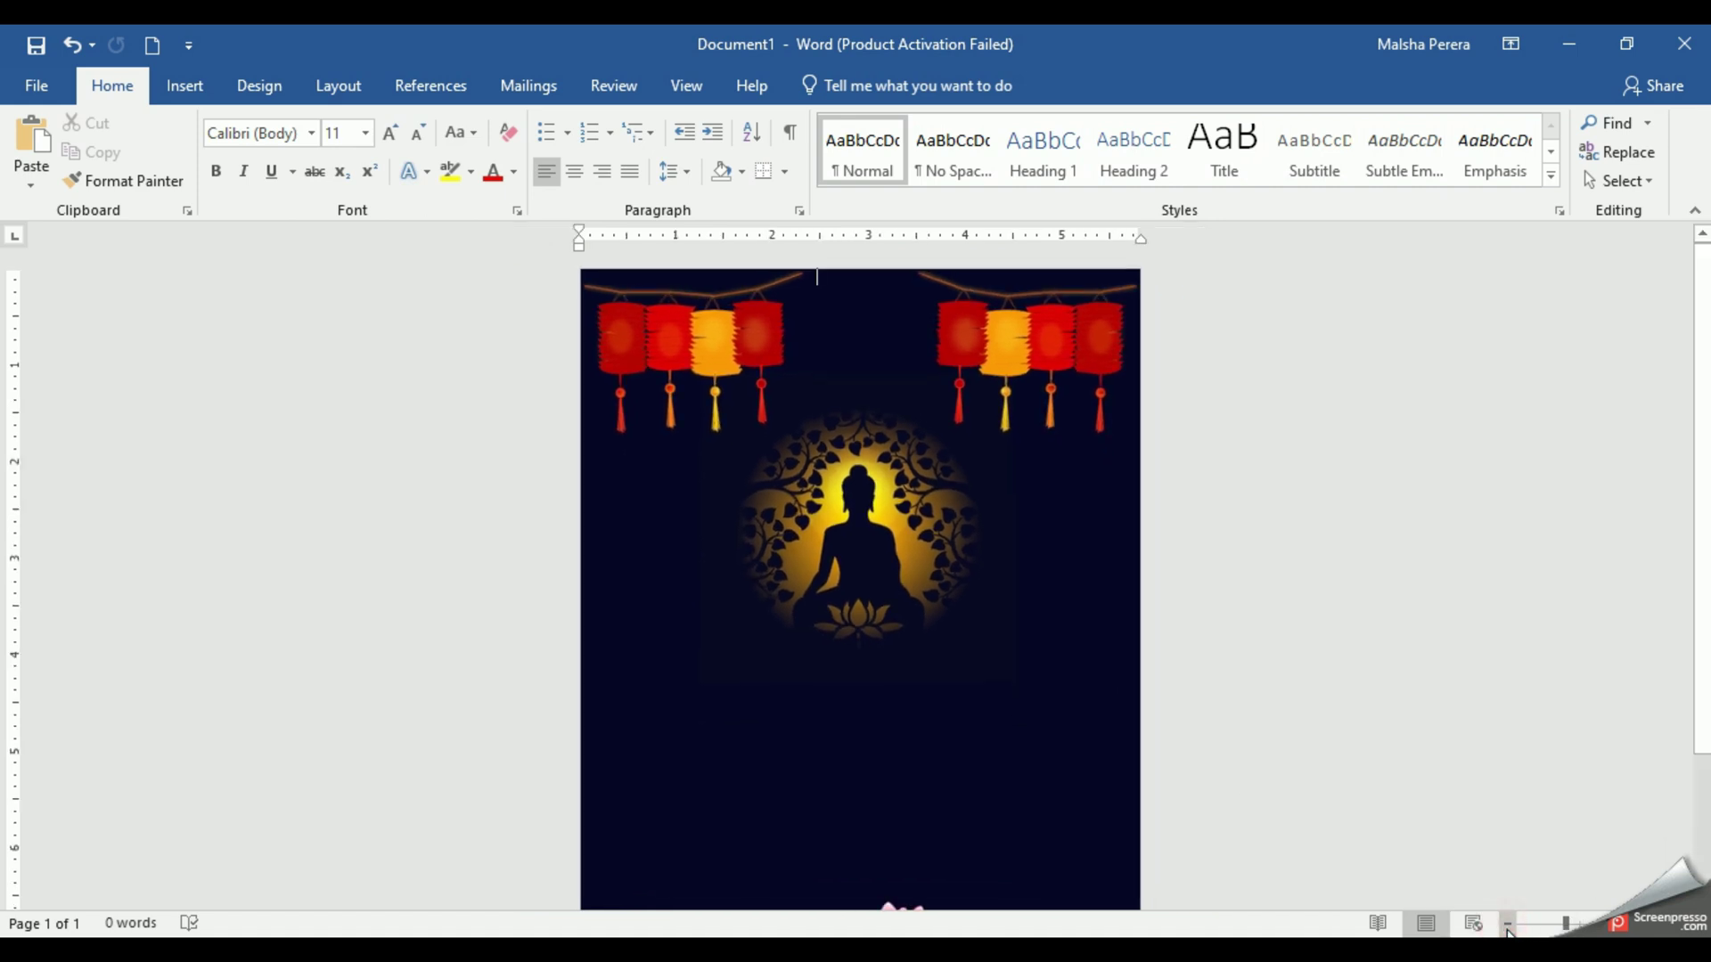
pyautogui.click(1507, 924)
pyautogui.click(1507, 924)
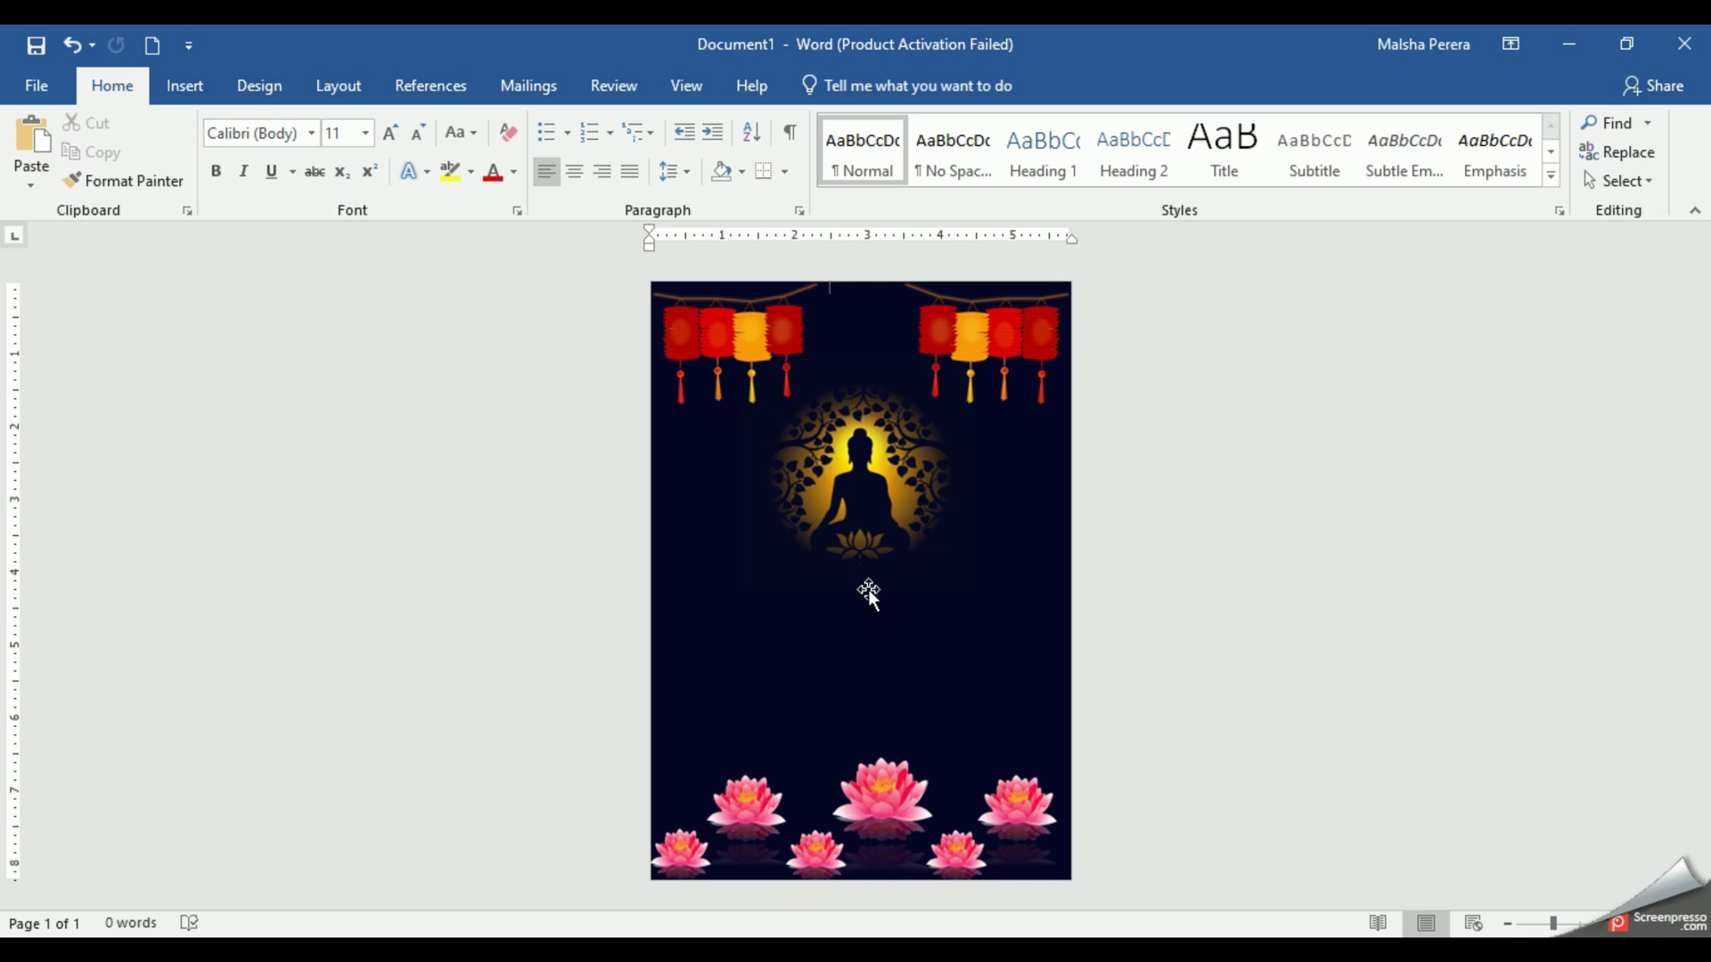
# - Insert gold-style WordArt reading 'Happy Vesak Day' and position it below the Buddha
pyautogui.click(183, 86)
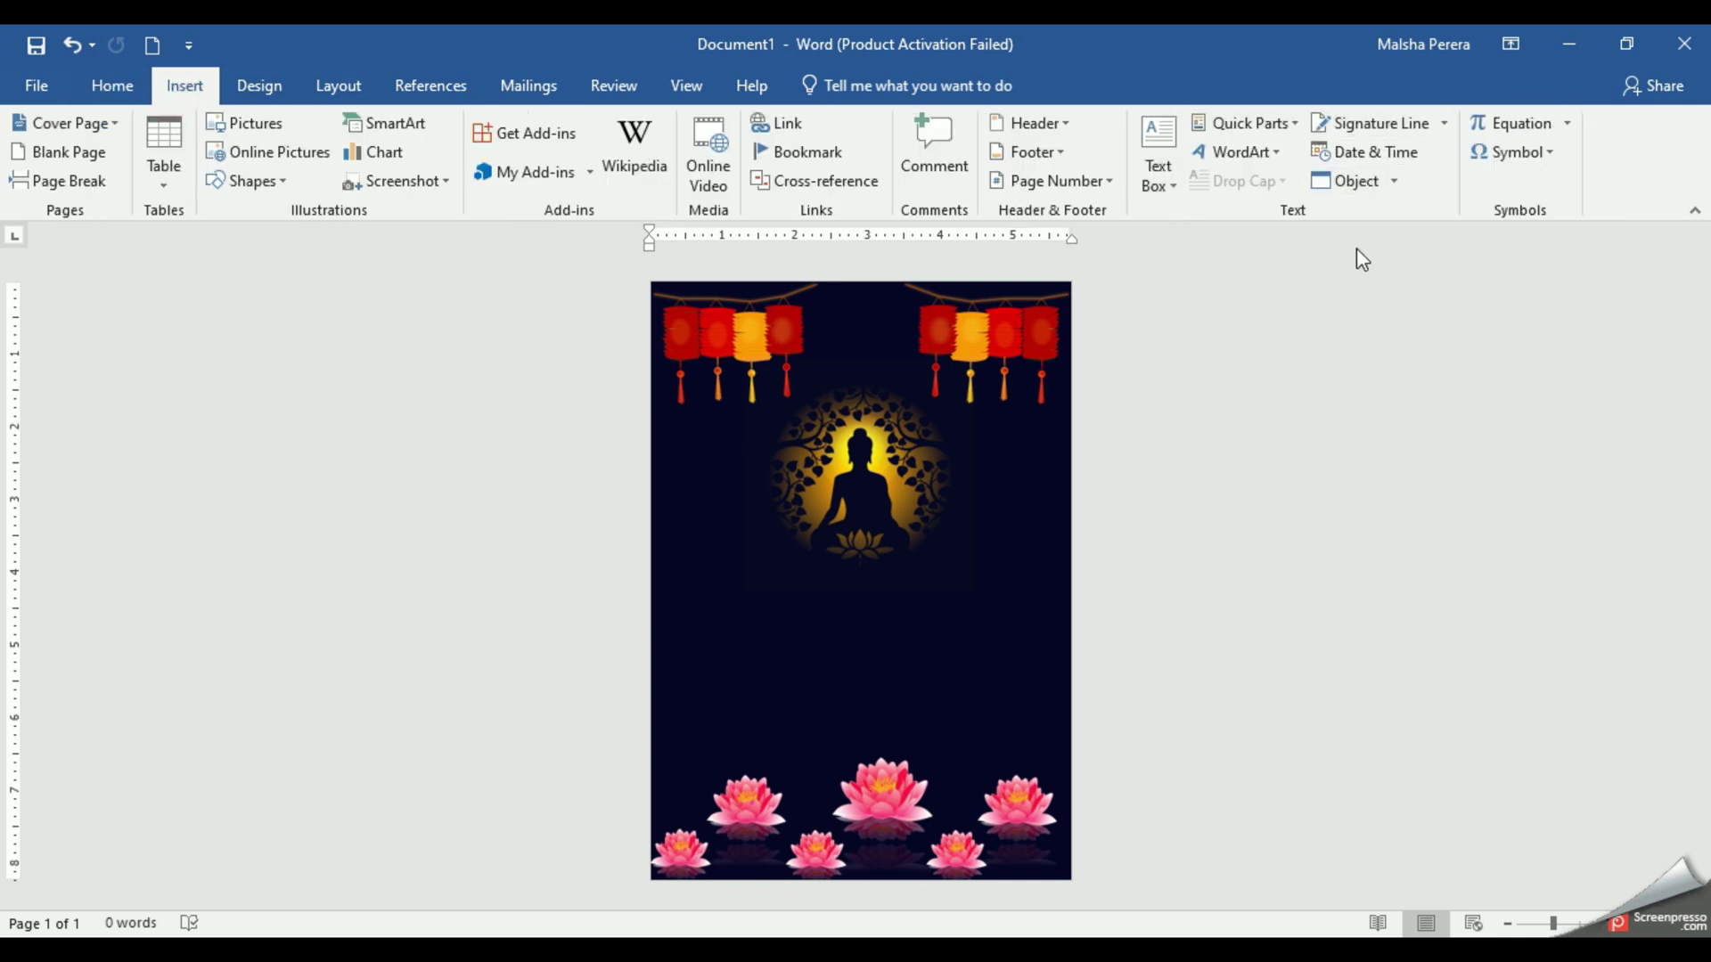
pyautogui.click(1276, 157)
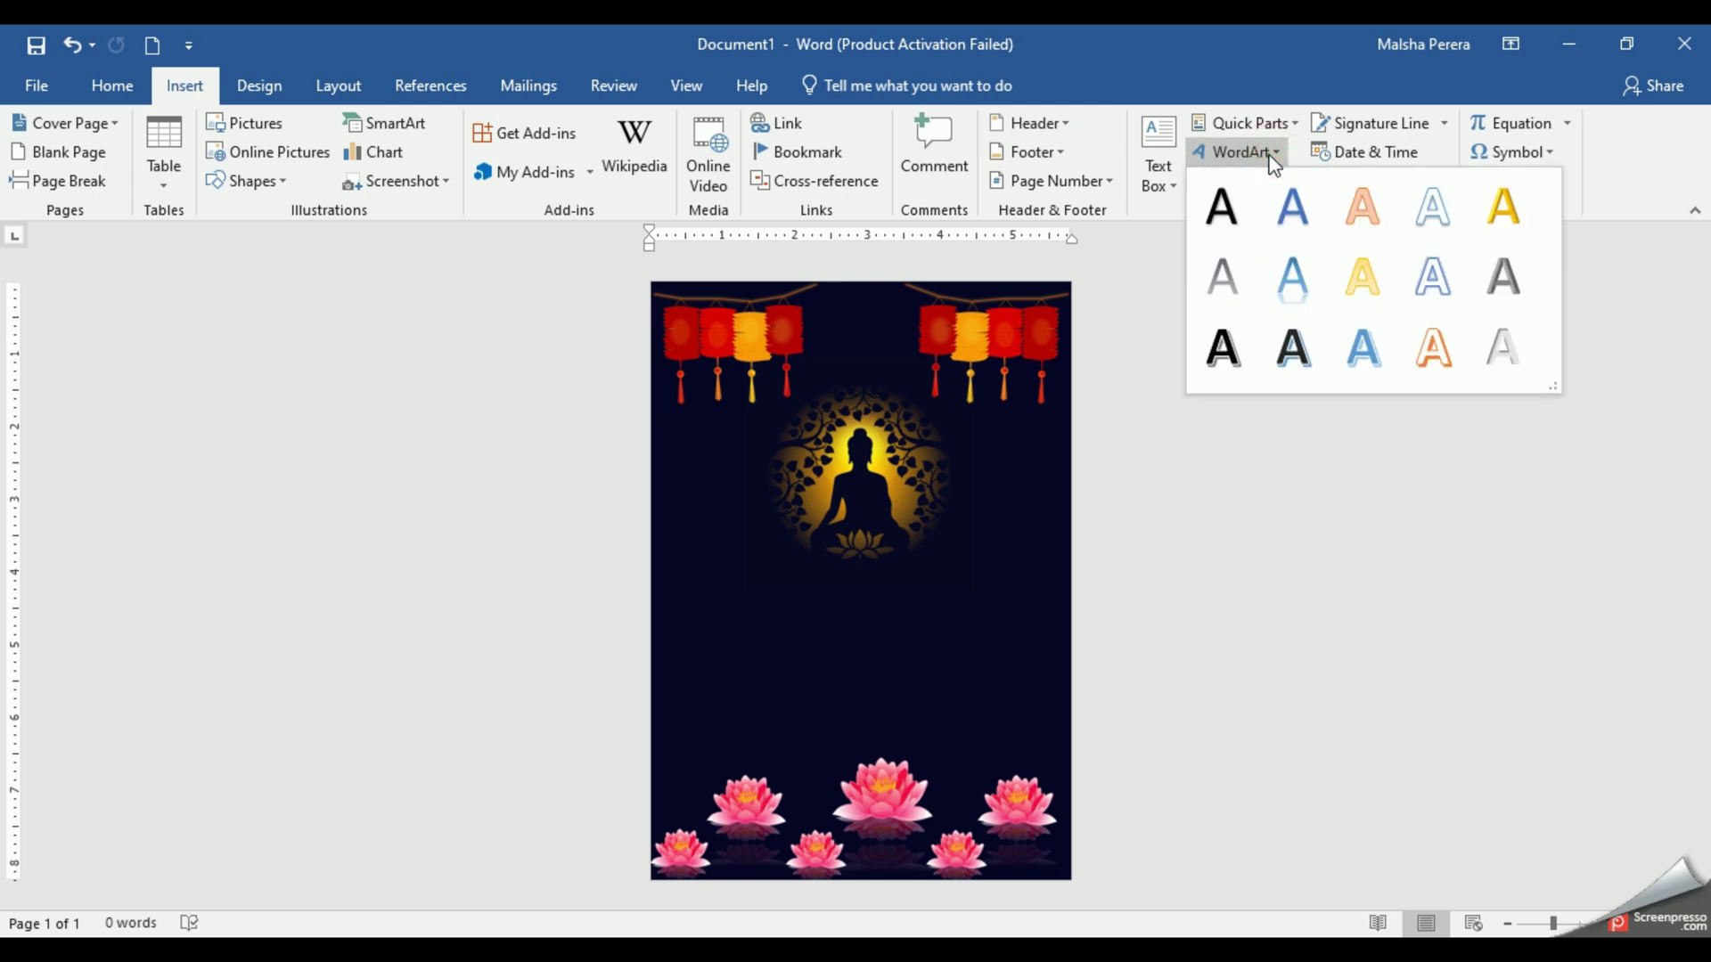
pyautogui.click(1513, 211)
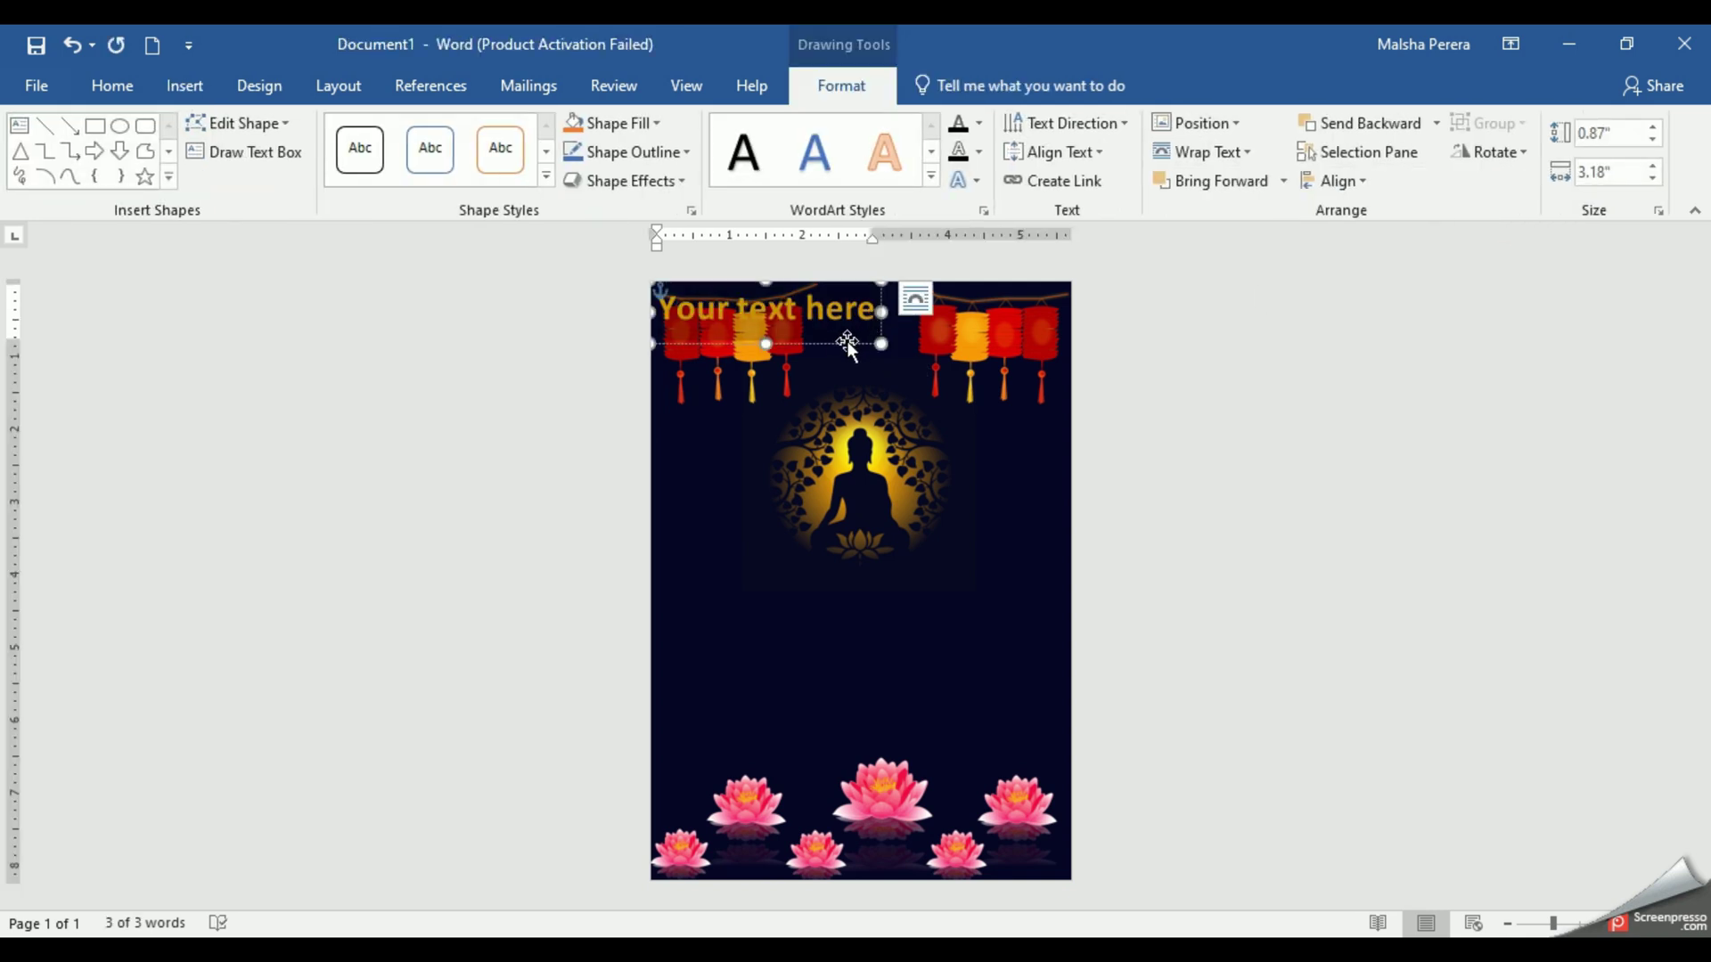
pyautogui.moveTo(851, 341); pyautogui.dragTo(756, 604)
pyautogui.press('Delete')
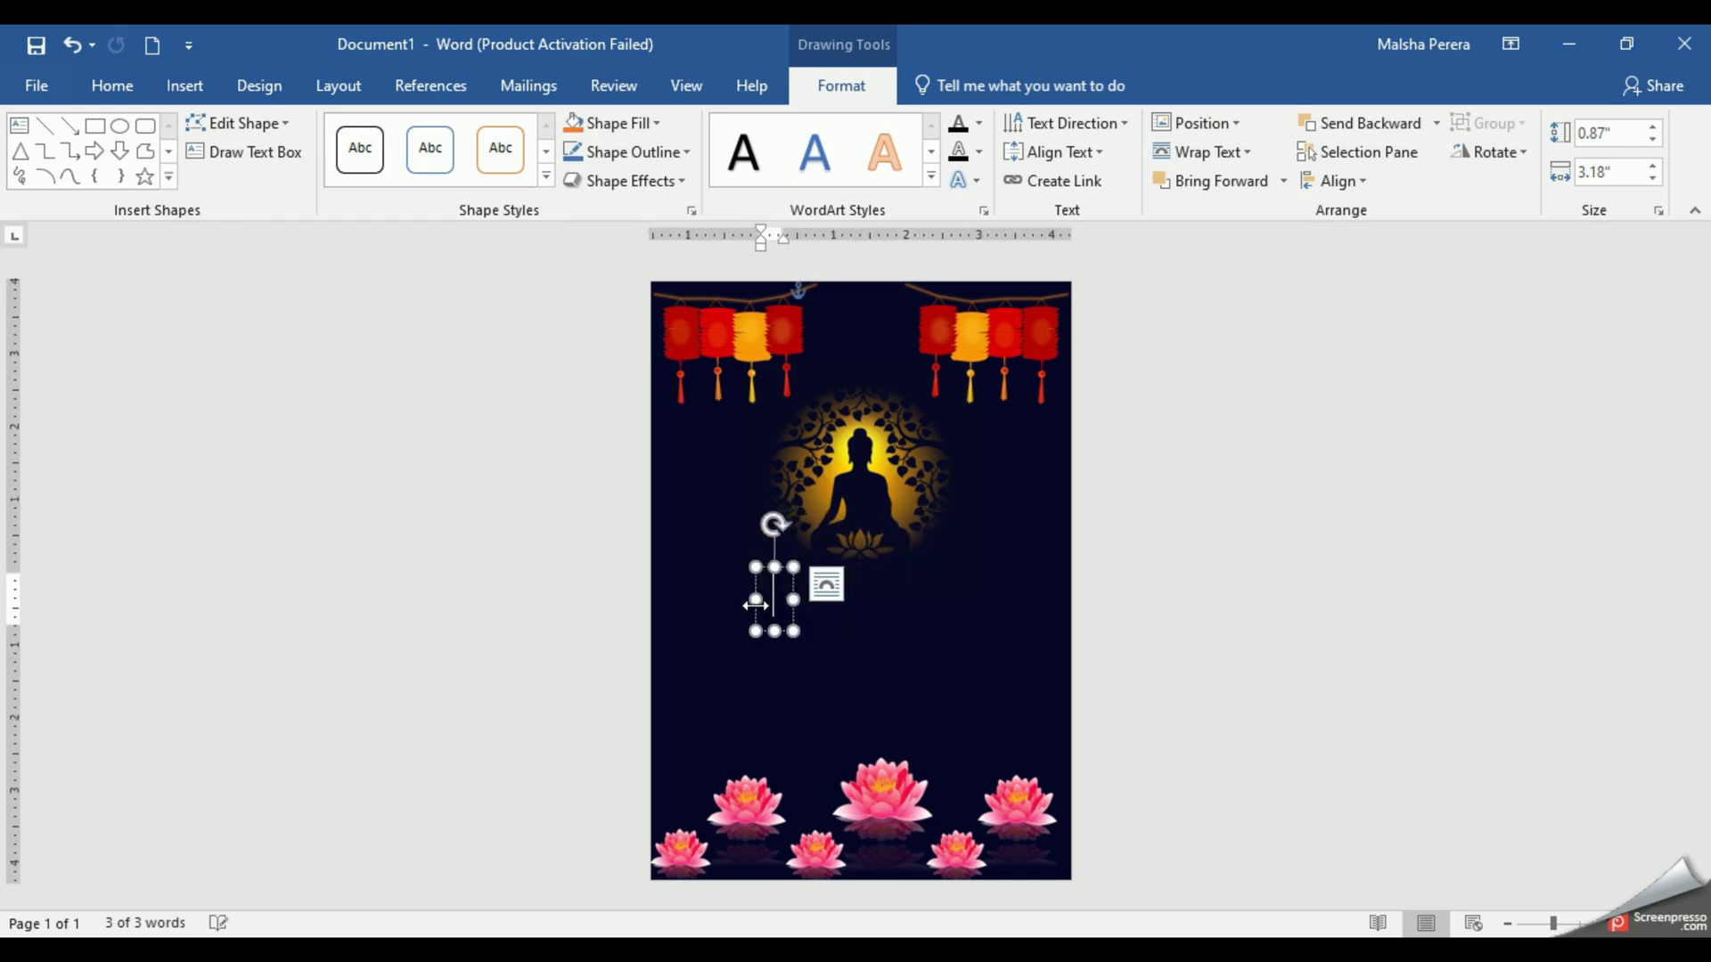
pyautogui.write('Hao')
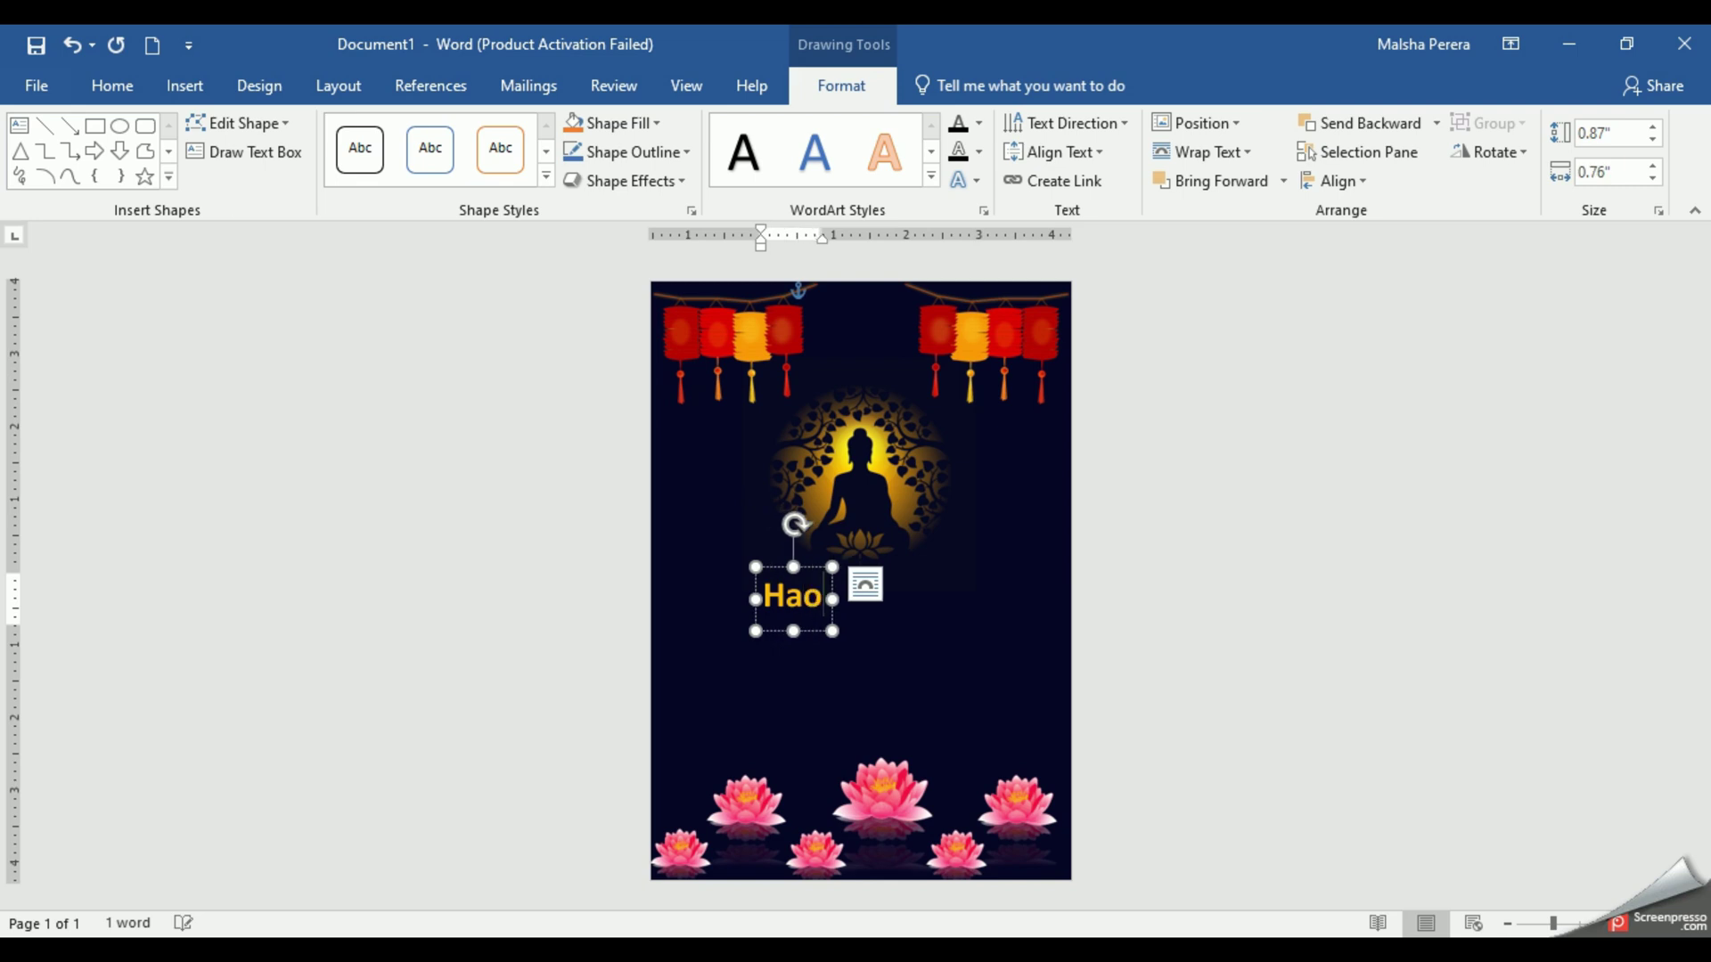
pyautogui.press('BackSpace')
pyautogui.write('ppy')
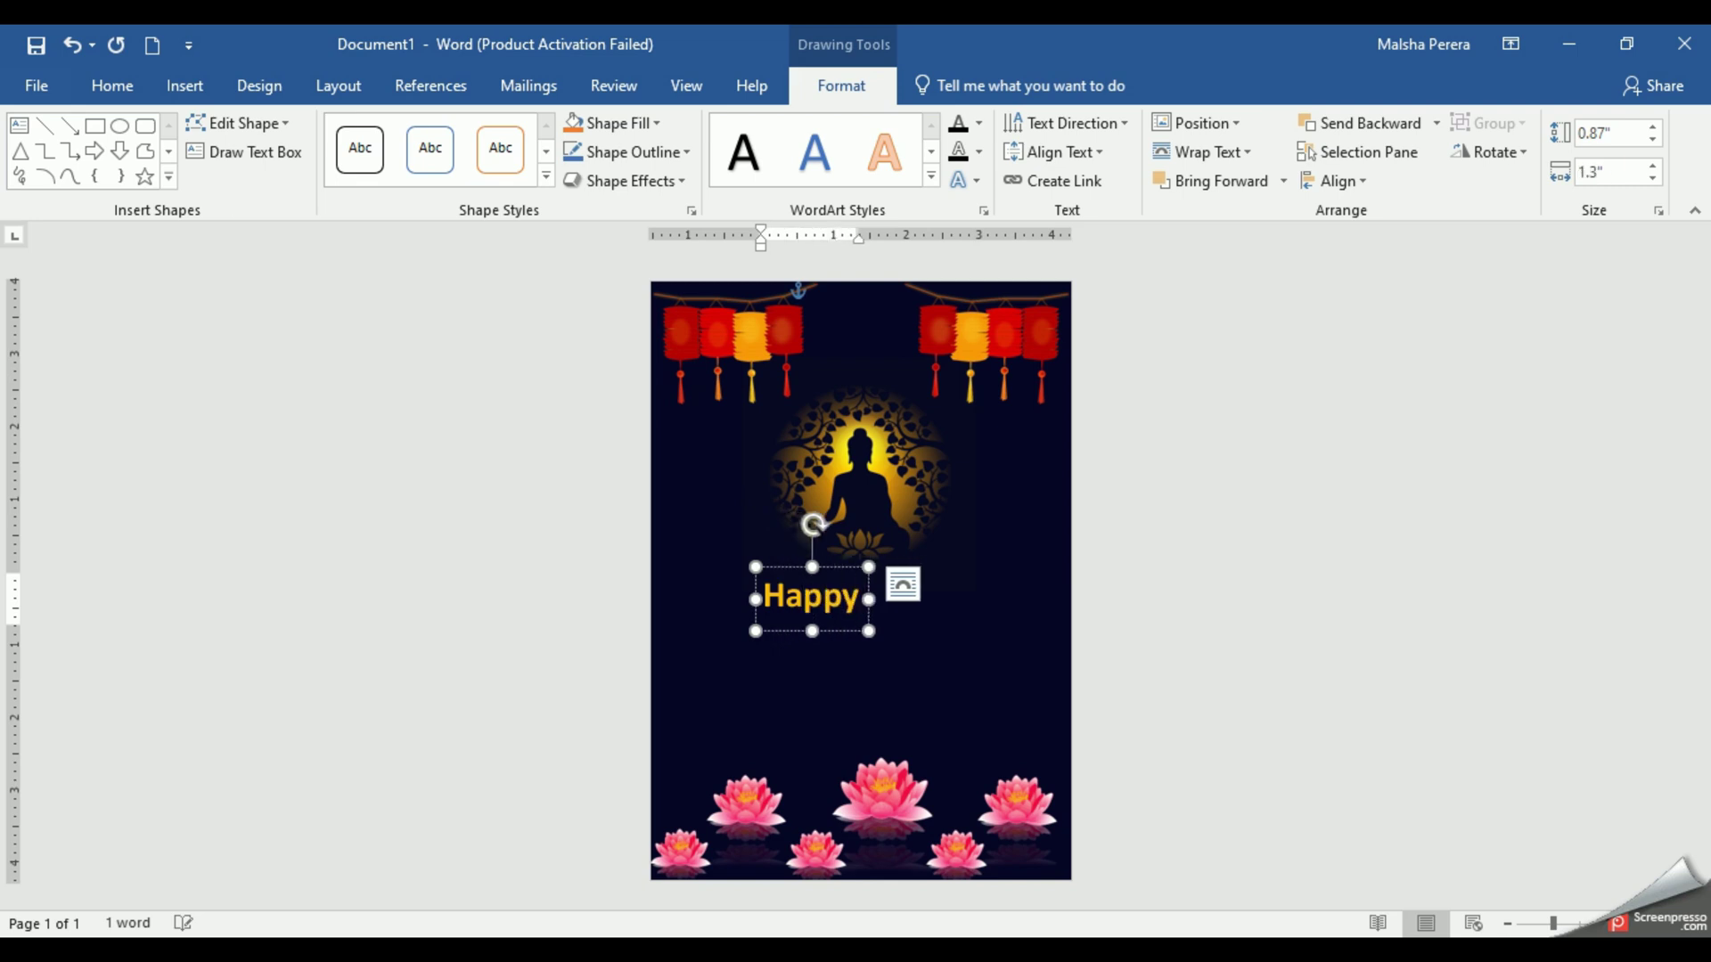
pyautogui.write(' Vesak')
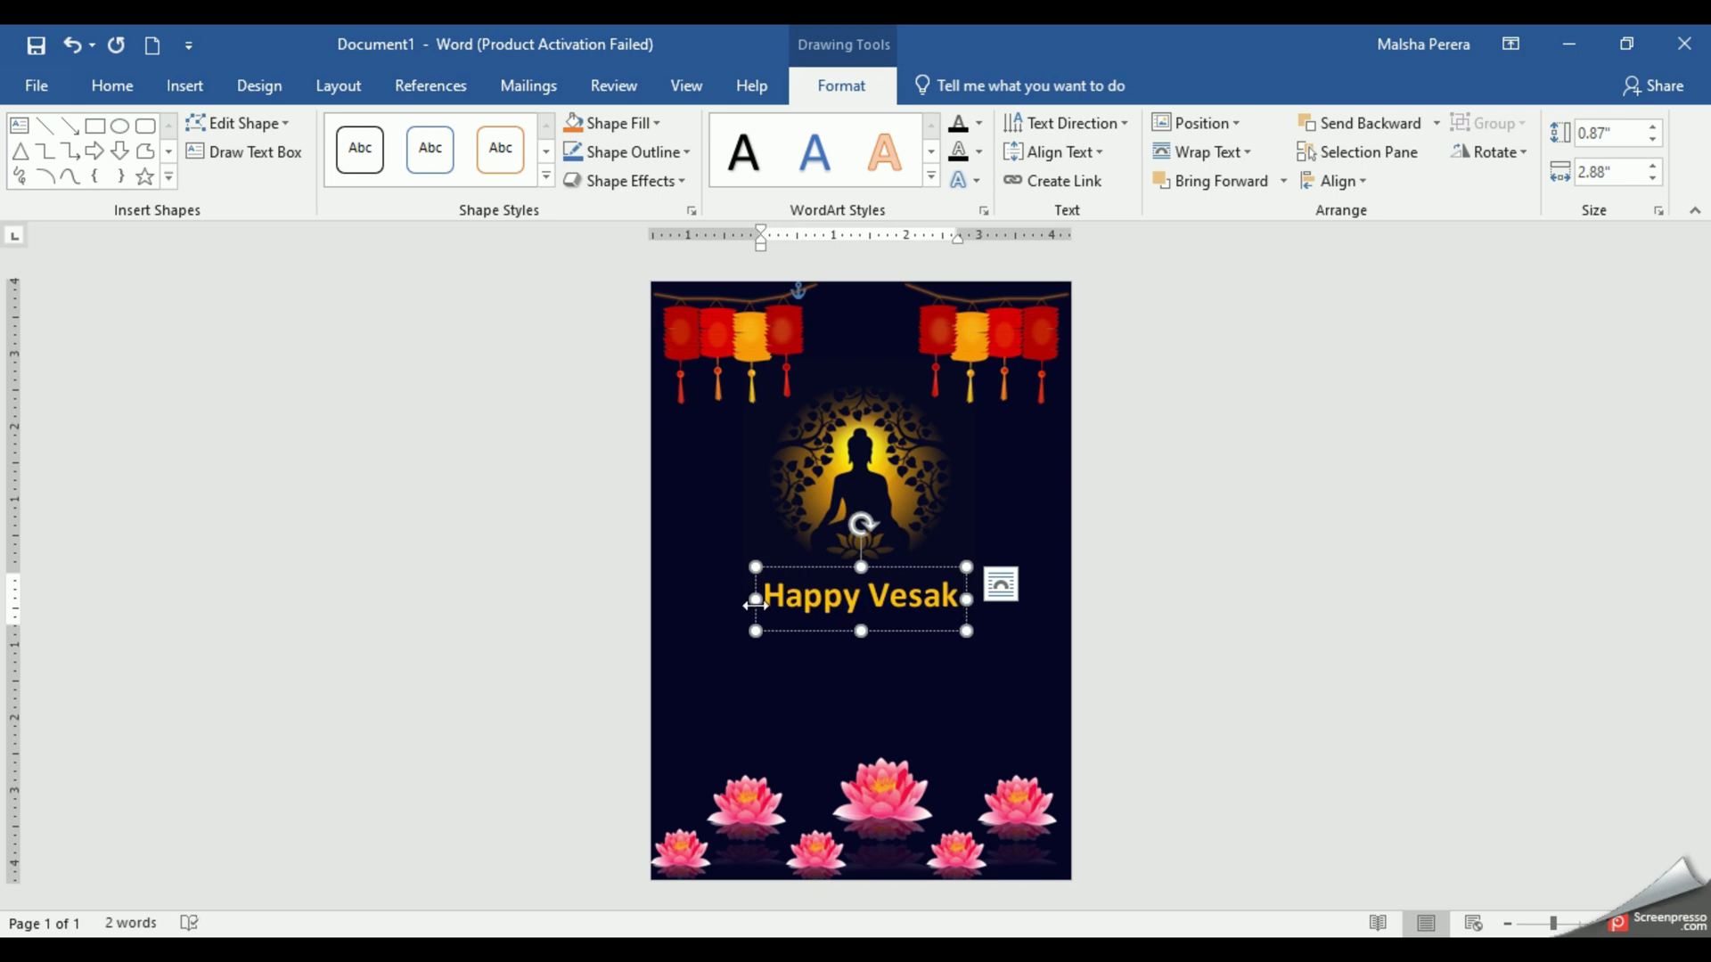
pyautogui.write(' Day')
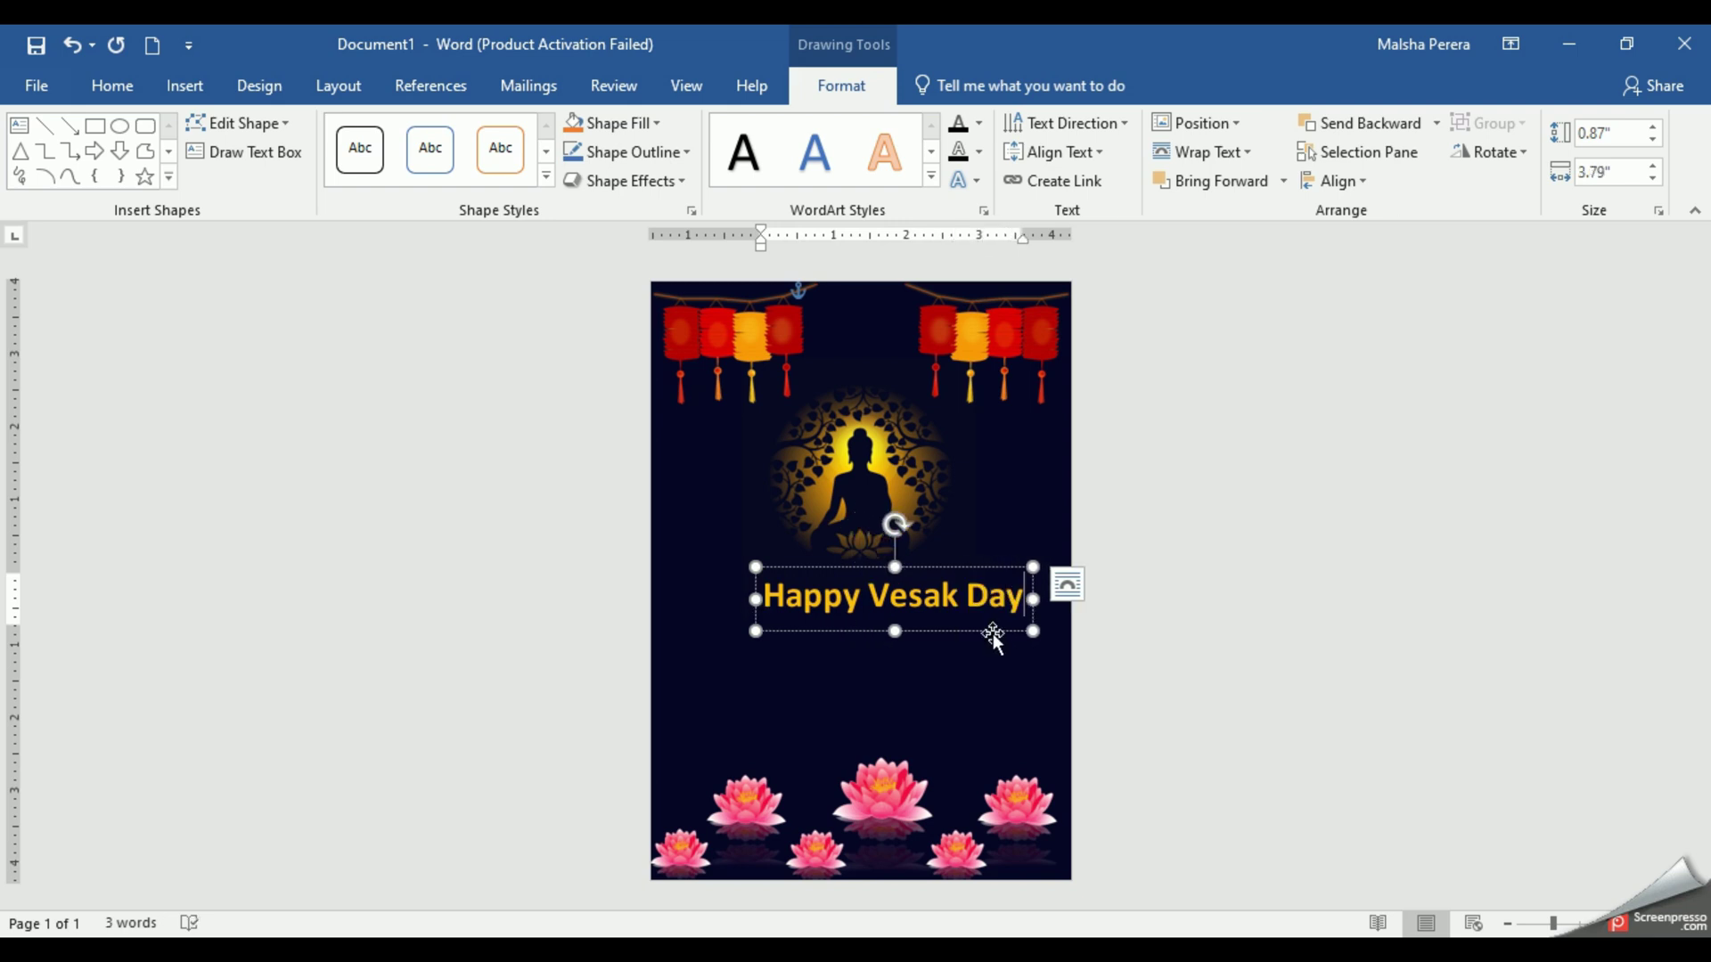
pyautogui.moveTo(976, 634); pyautogui.dragTo(955, 686)
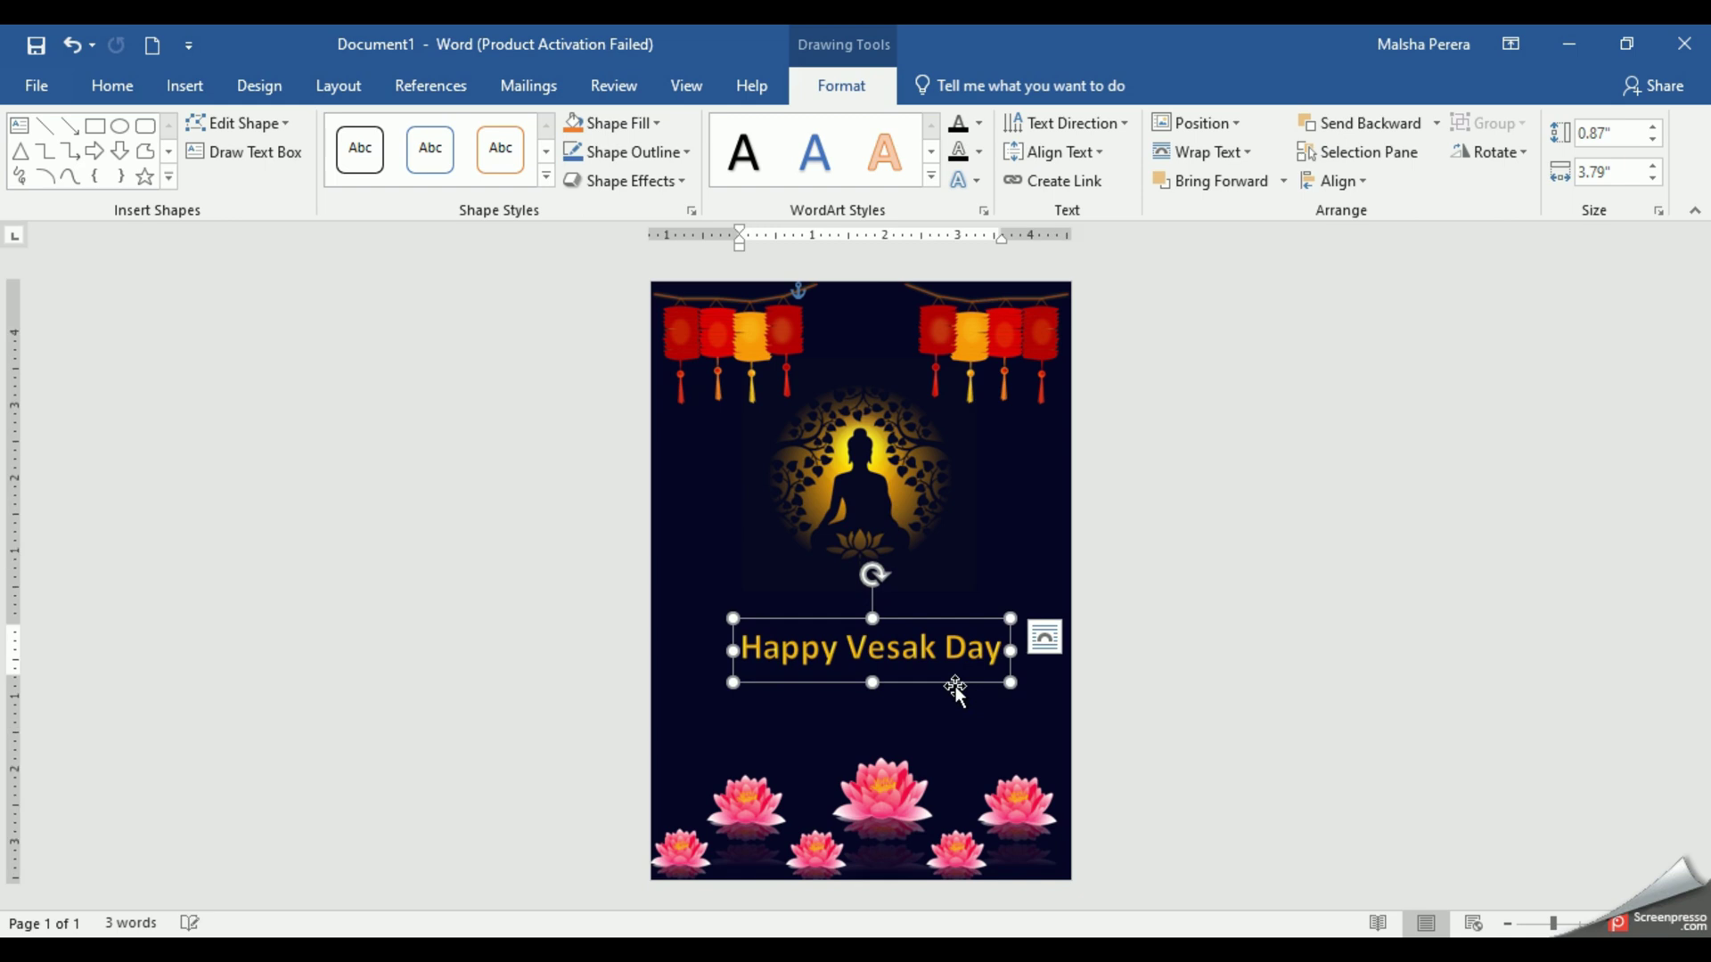
# - Format 'Happy Vesak Day' in Gill Sans Nova Cond Ultra Bold, 48 pt, centred horizontally
pyautogui.click(107, 87)
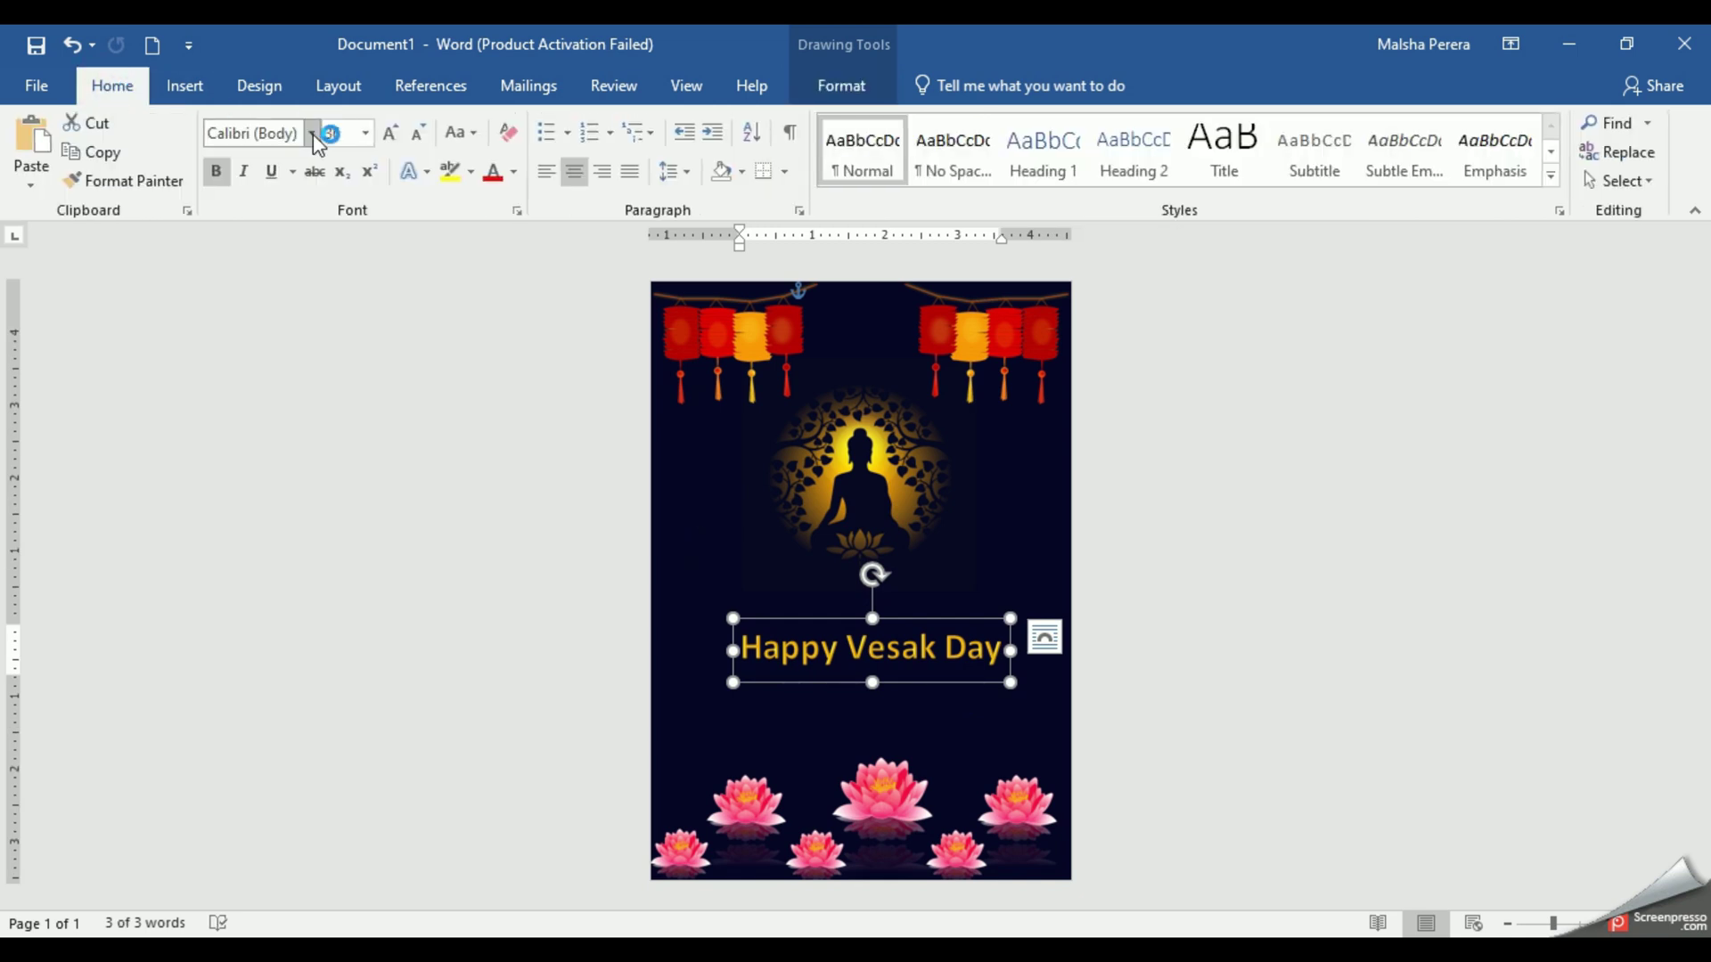
pyautogui.click(312, 133)
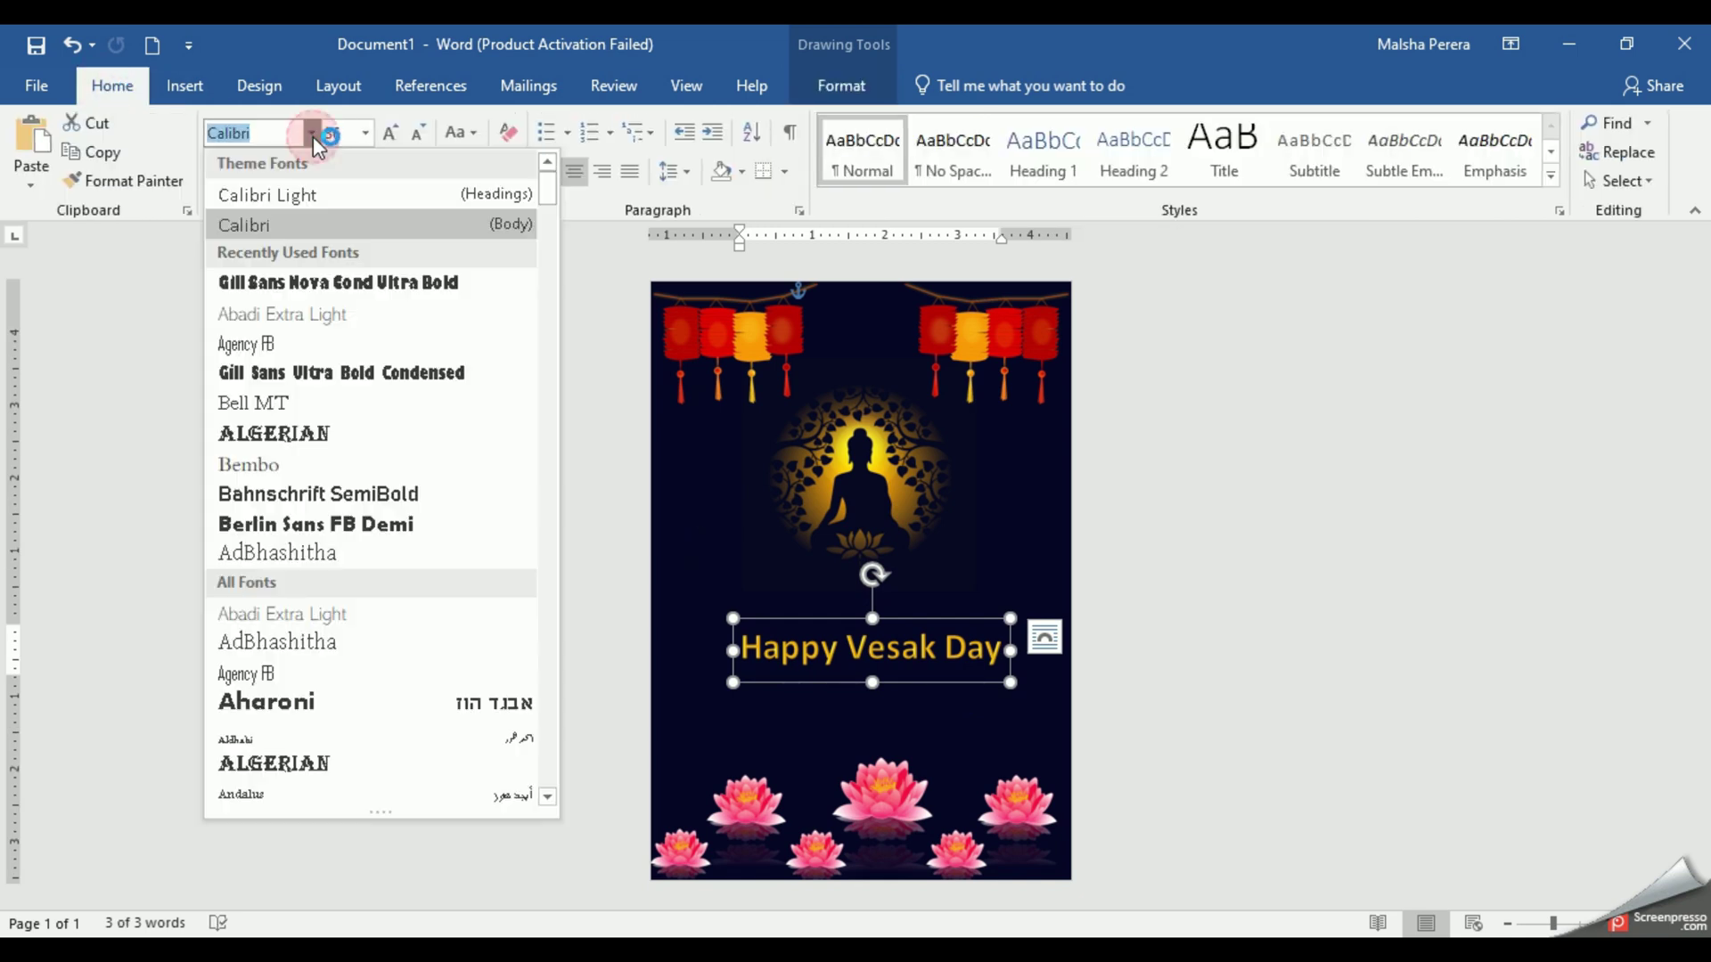
pyautogui.click(317, 281)
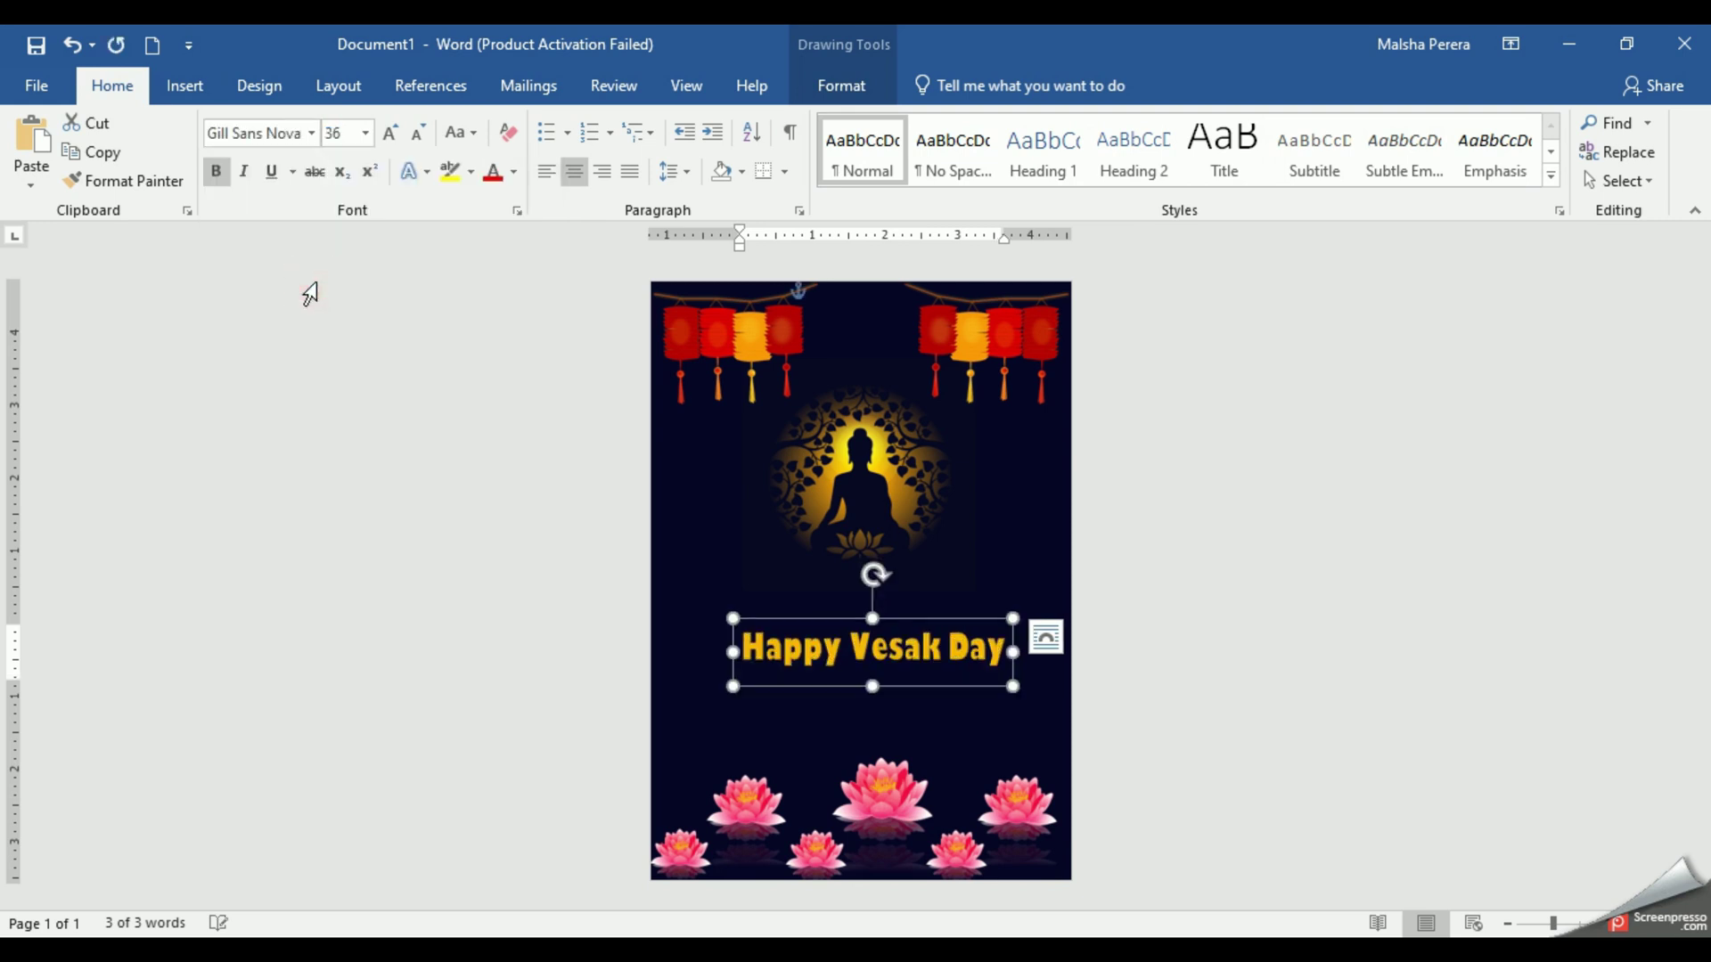
pyautogui.click(391, 133)
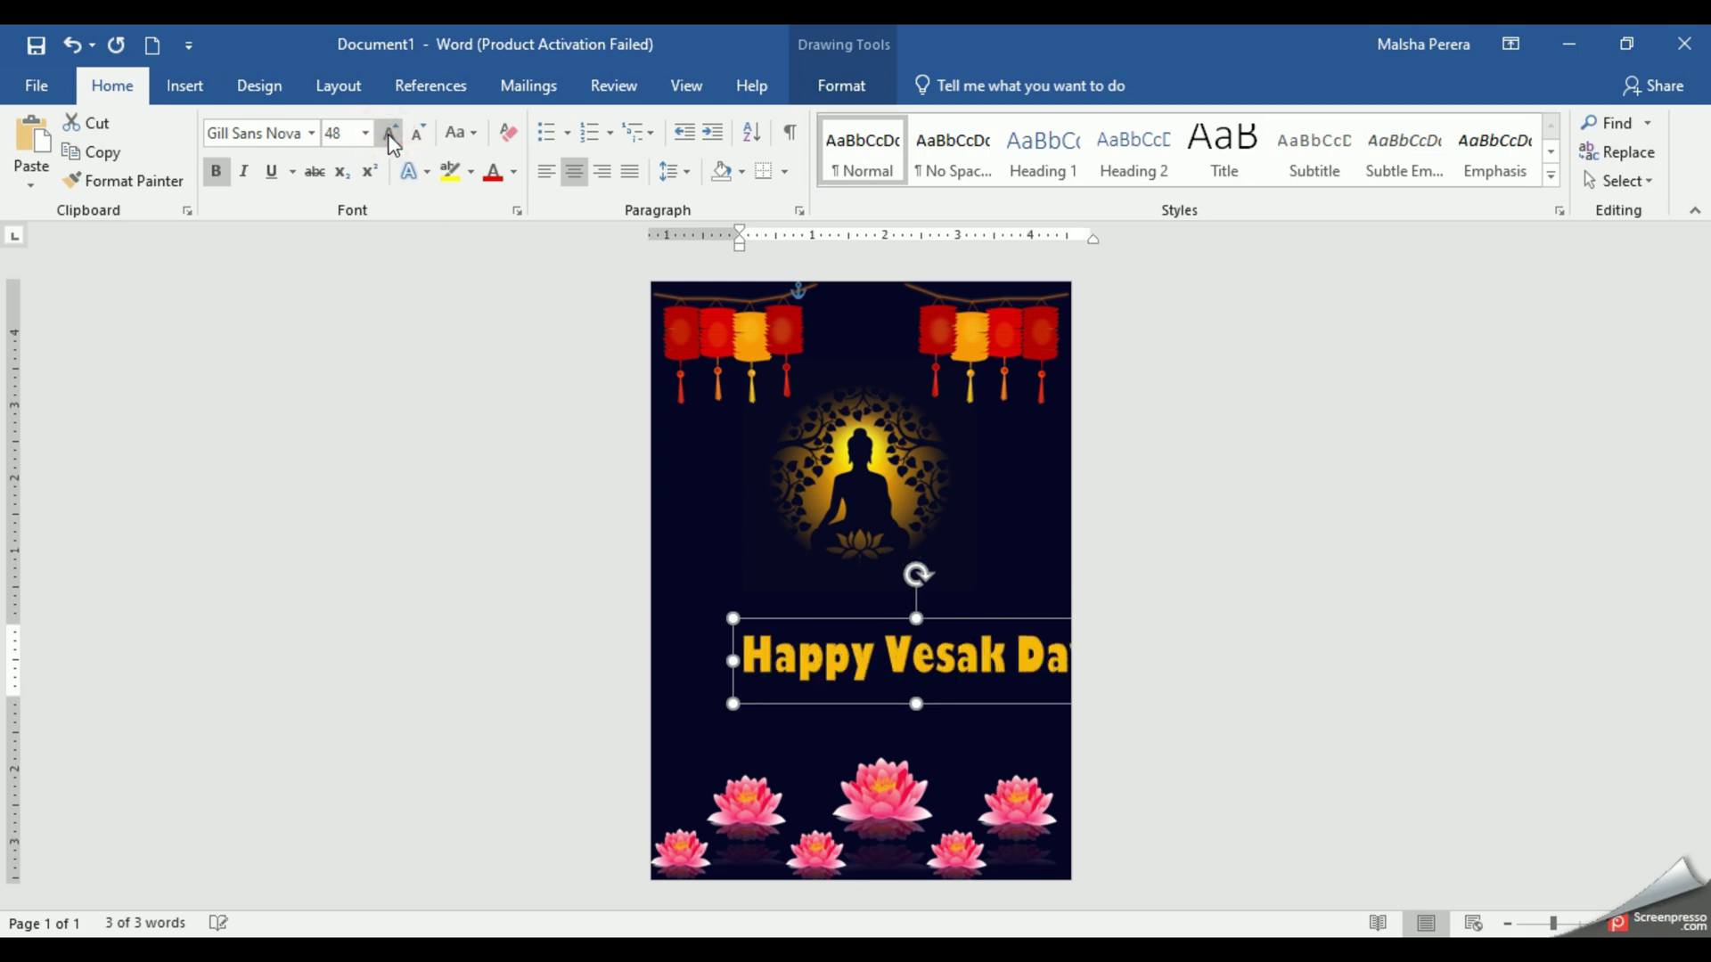
pyautogui.moveTo(1012, 706); pyautogui.dragTo(961, 710)
# - Enlarge and recentre the Buddha image above the greeting, then lower the greeting slightly
pyautogui.click(980, 752)
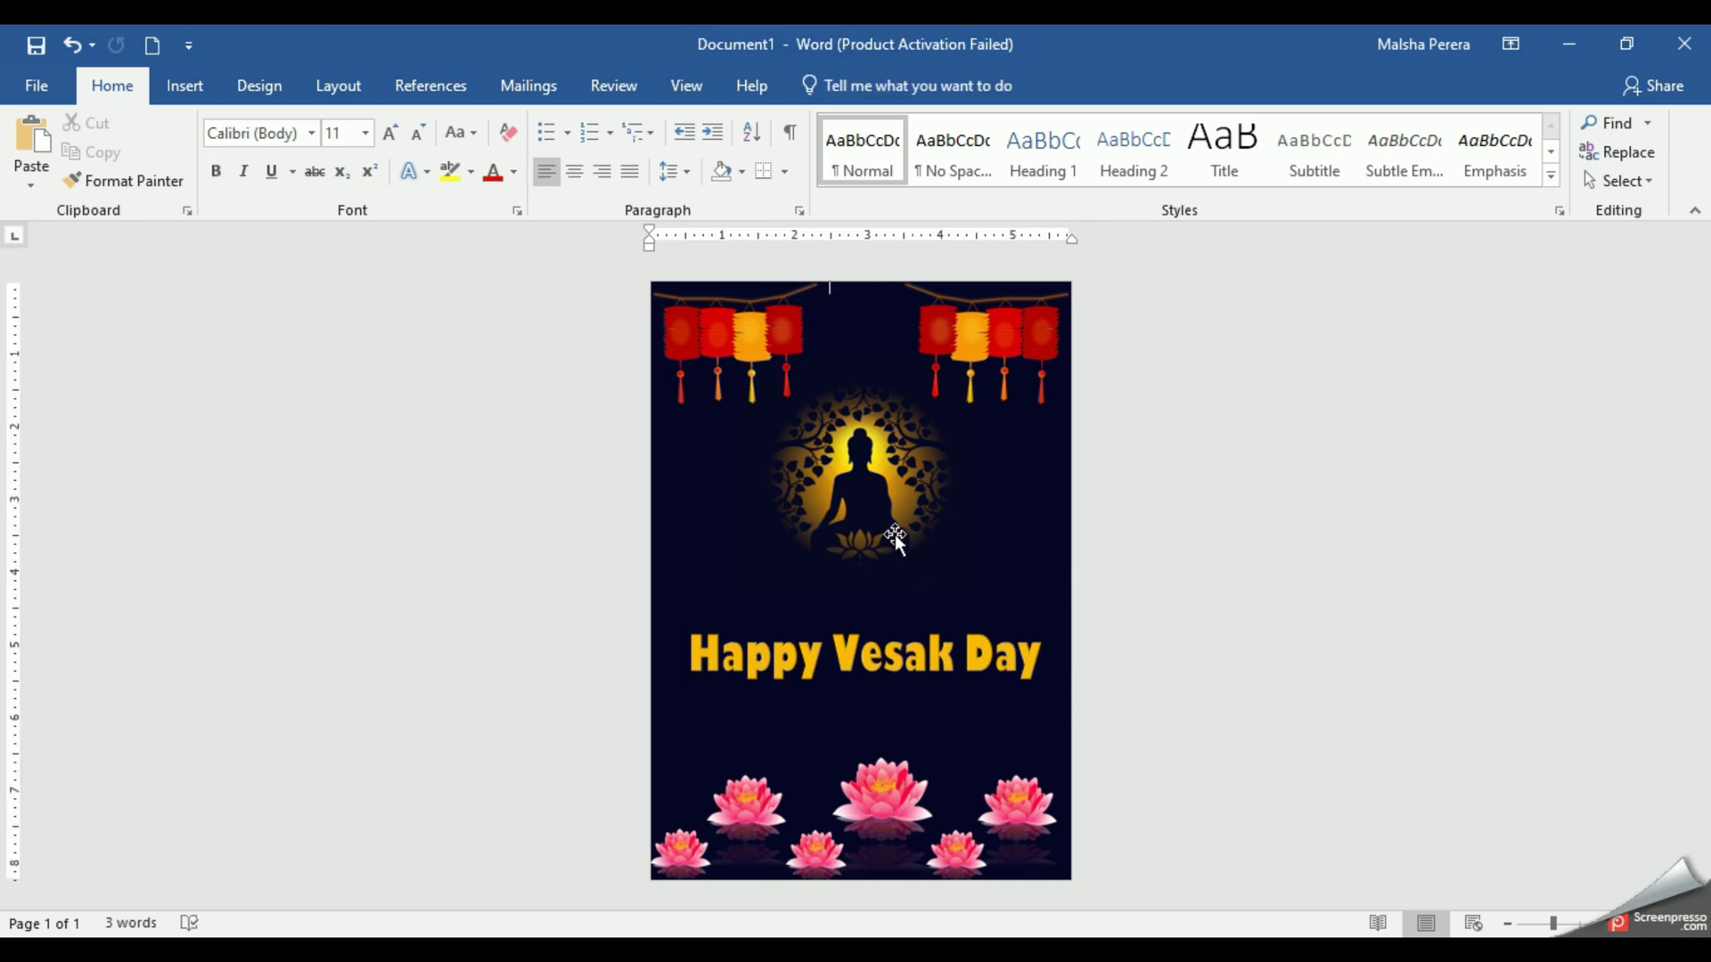
pyautogui.click(920, 547)
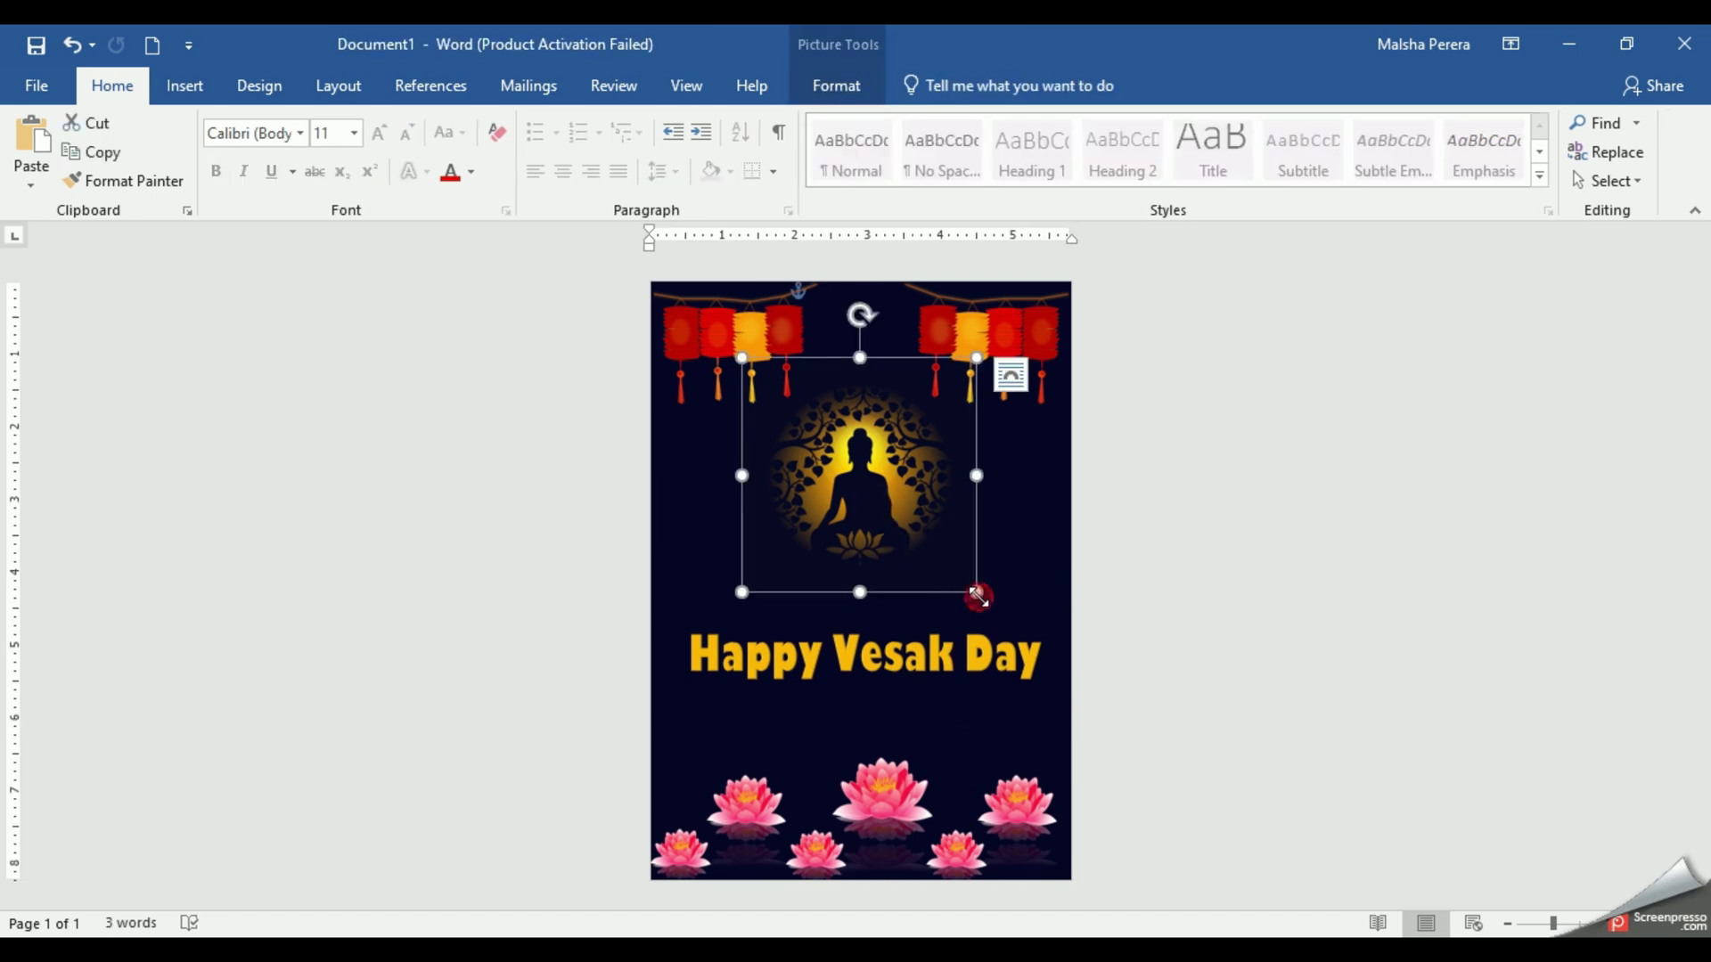
pyautogui.moveTo(977, 592); pyautogui.dragTo(1022, 674)
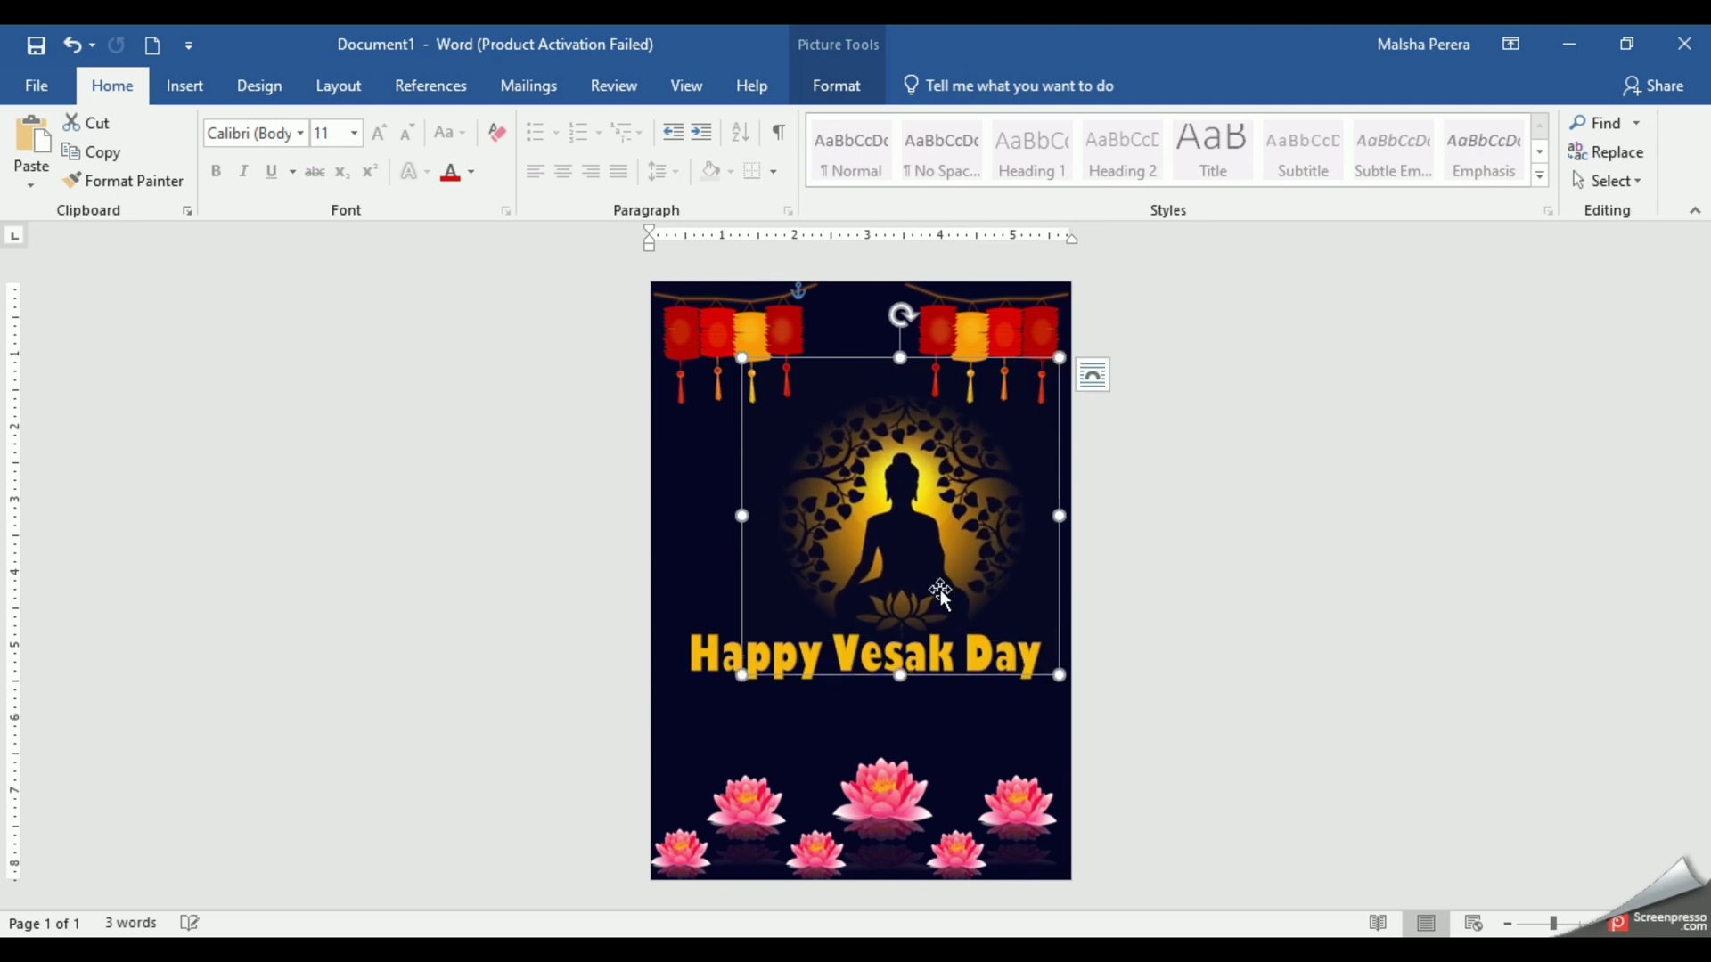
pyautogui.moveTo(914, 563); pyautogui.dragTo(879, 553)
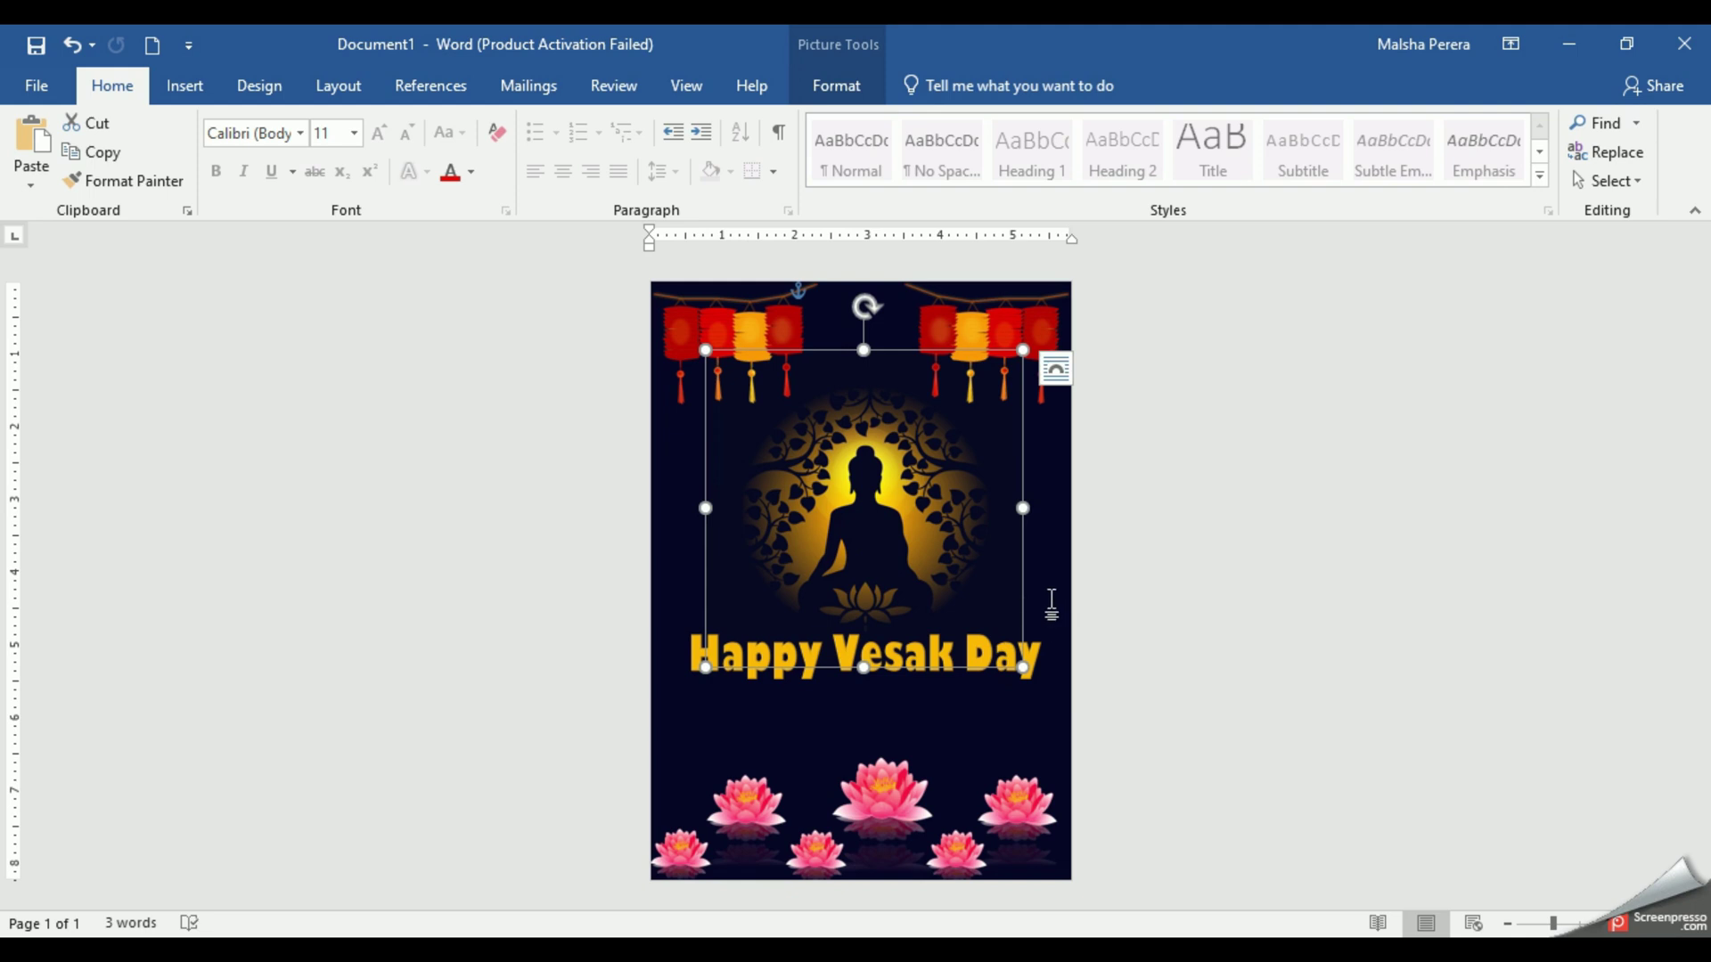
pyautogui.click(885, 659)
pyautogui.moveTo(919, 707); pyautogui.dragTo(923, 715)
pyautogui.click(1021, 588)
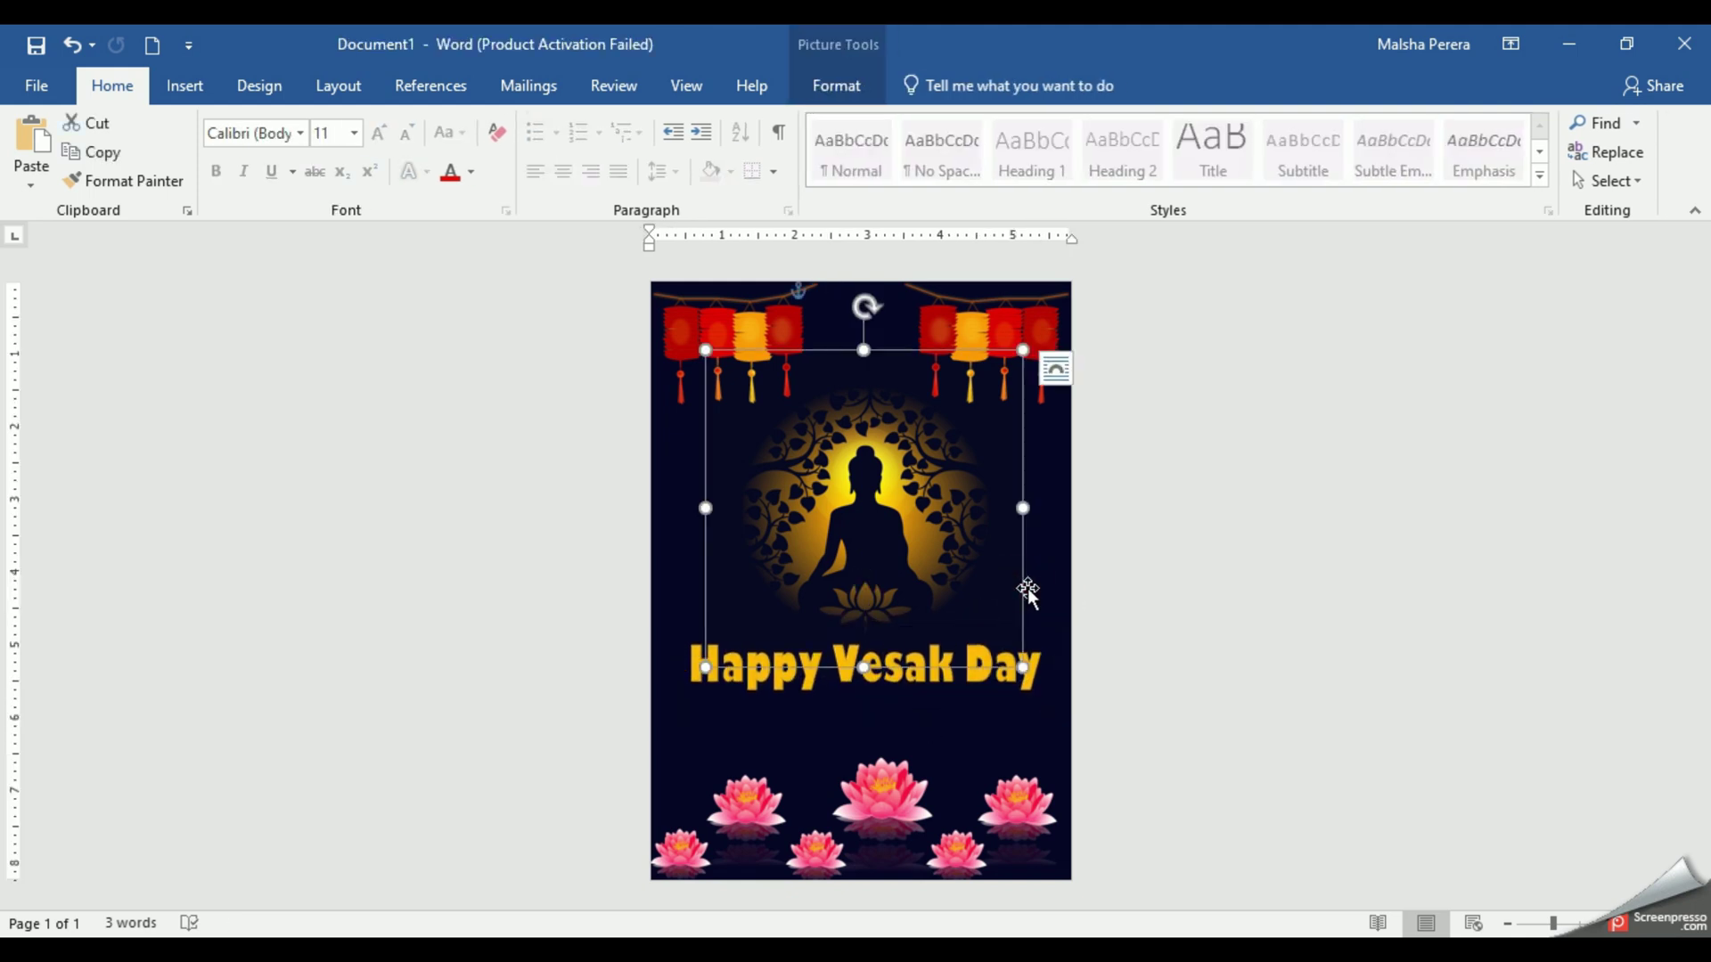
pyautogui.click(953, 713)
# - Draw a 4.66" gold horizontal line underlining 'Happy Vesak Day'
pyautogui.click(1087, 561)
pyautogui.click(185, 86)
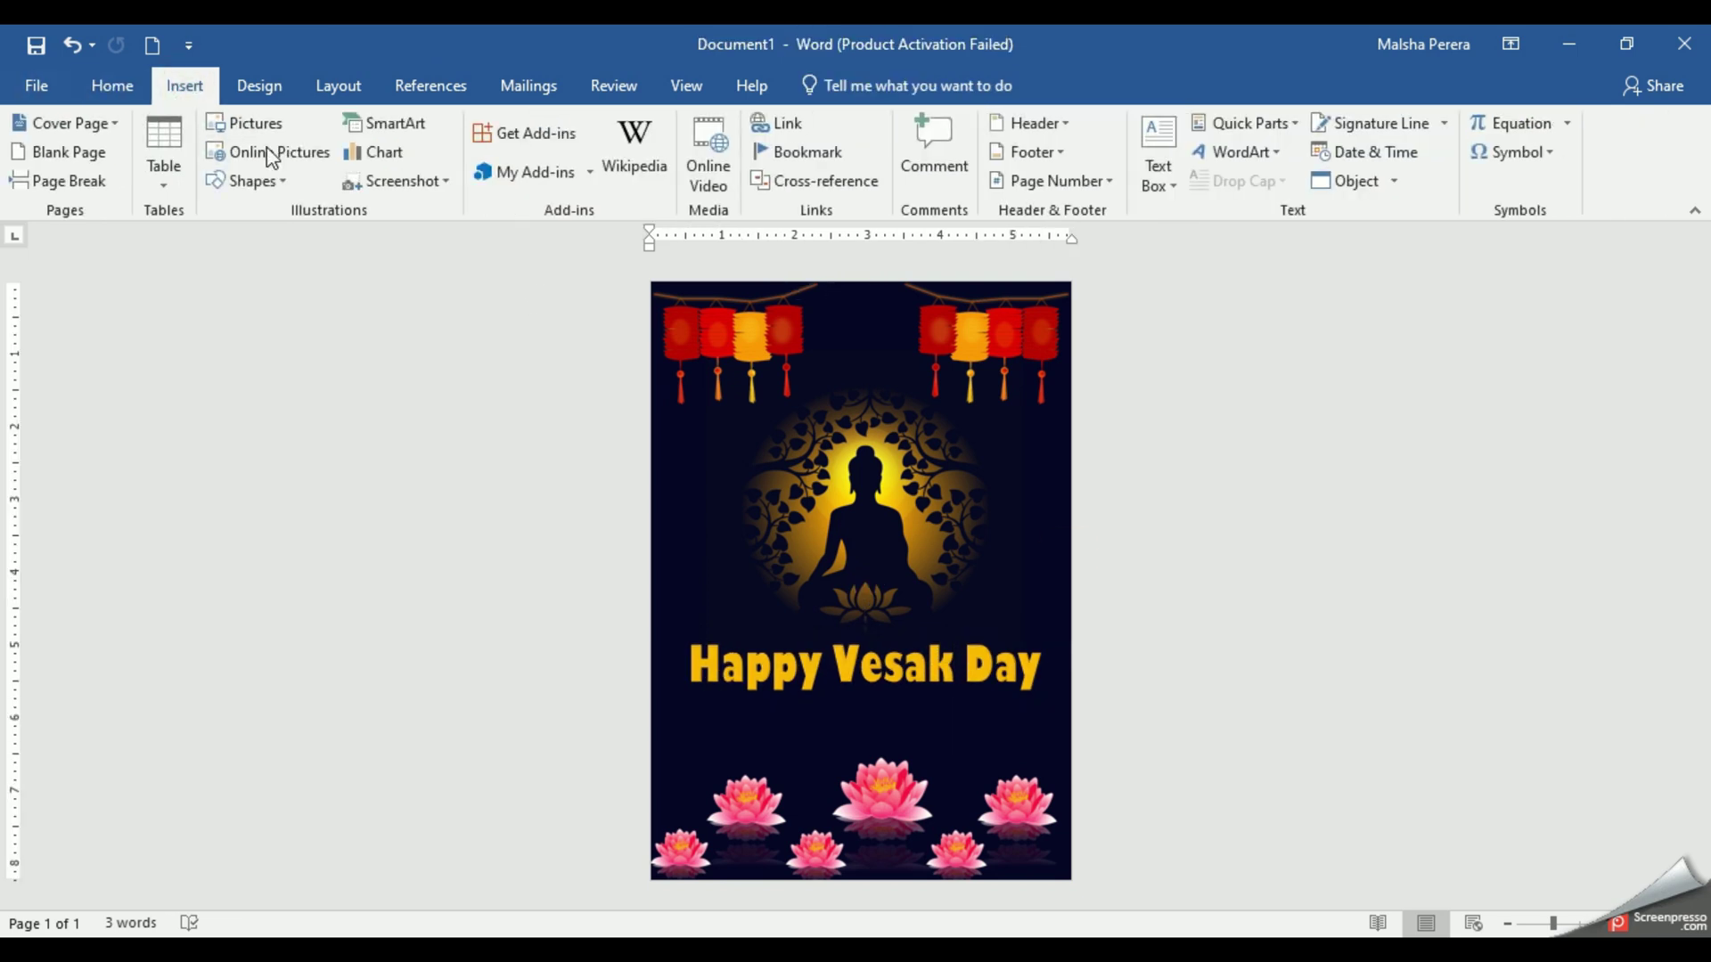
pyautogui.click(250, 181)
pyautogui.click(244, 234)
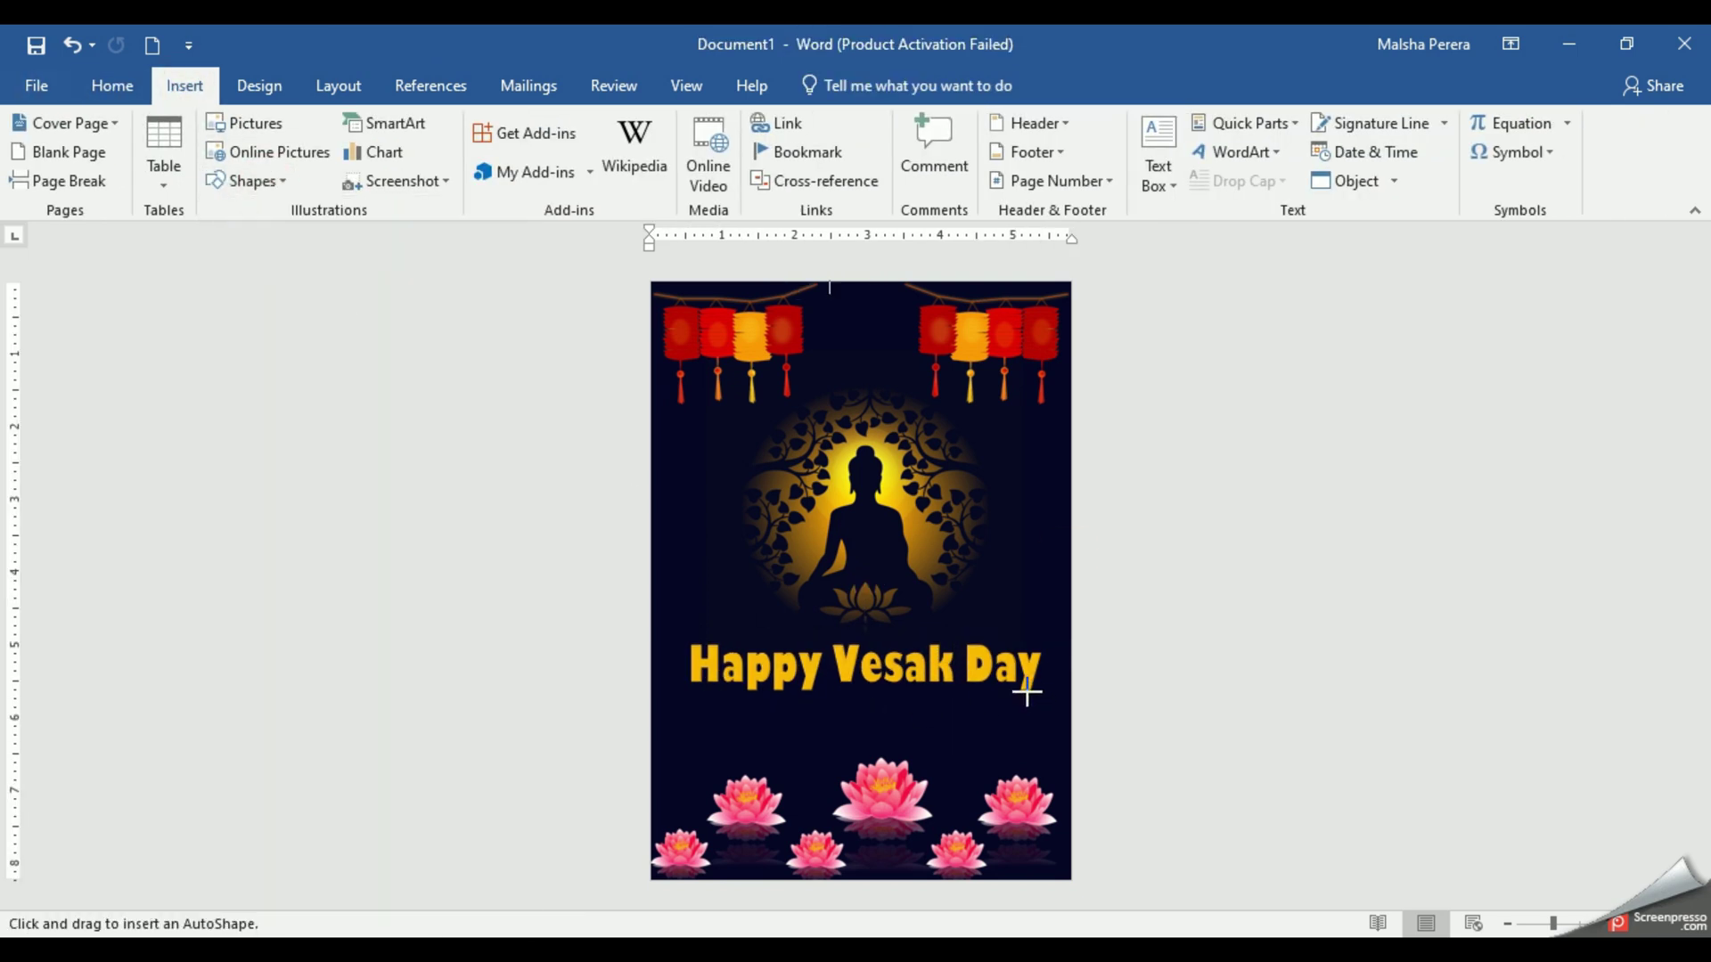
pyautogui.moveTo(1024, 691); pyautogui.dragTo(691, 691)
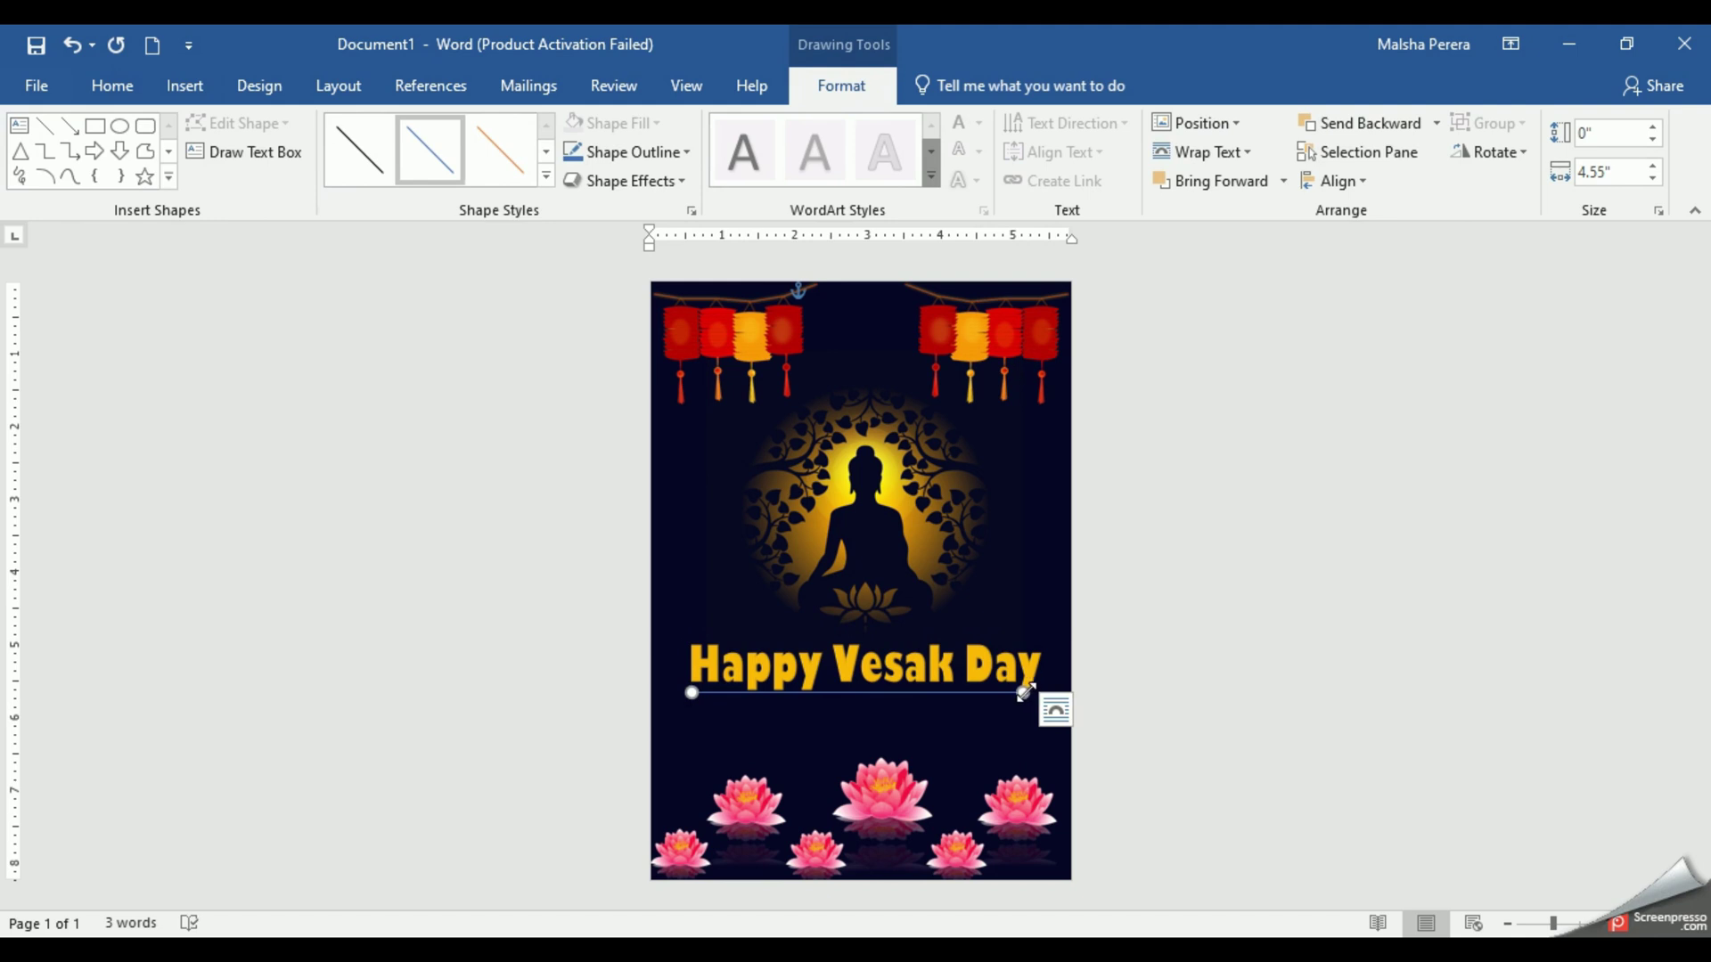
pyautogui.click(624, 152)
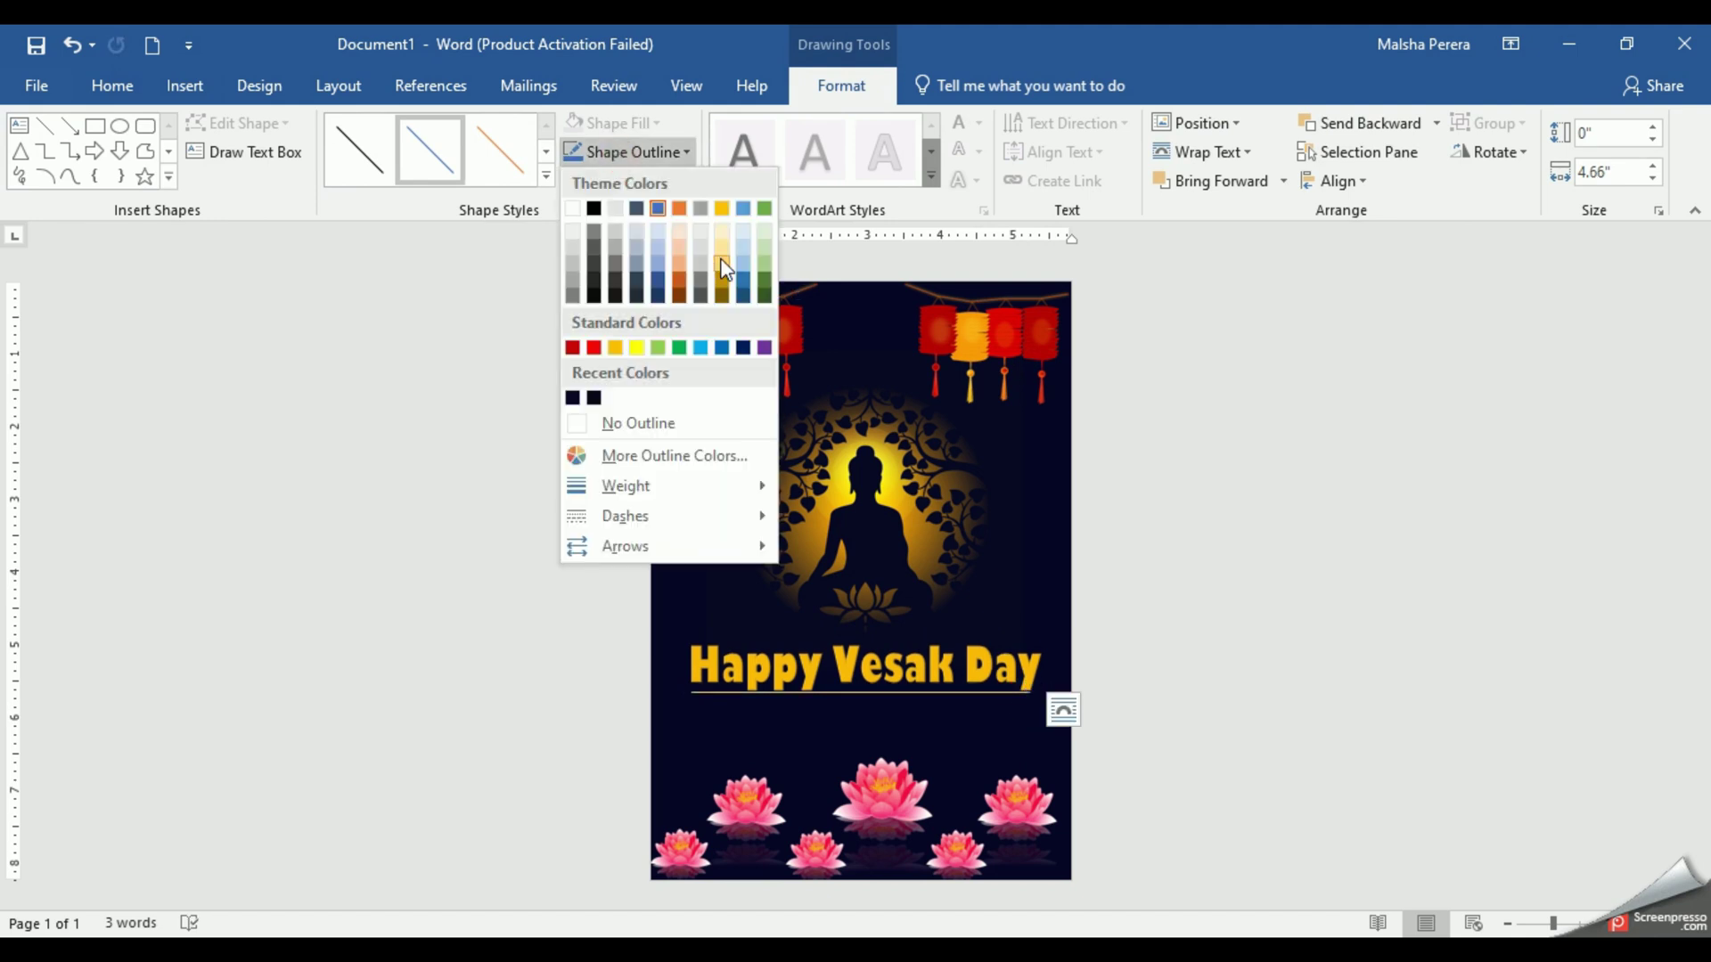
pyautogui.click(655, 209)
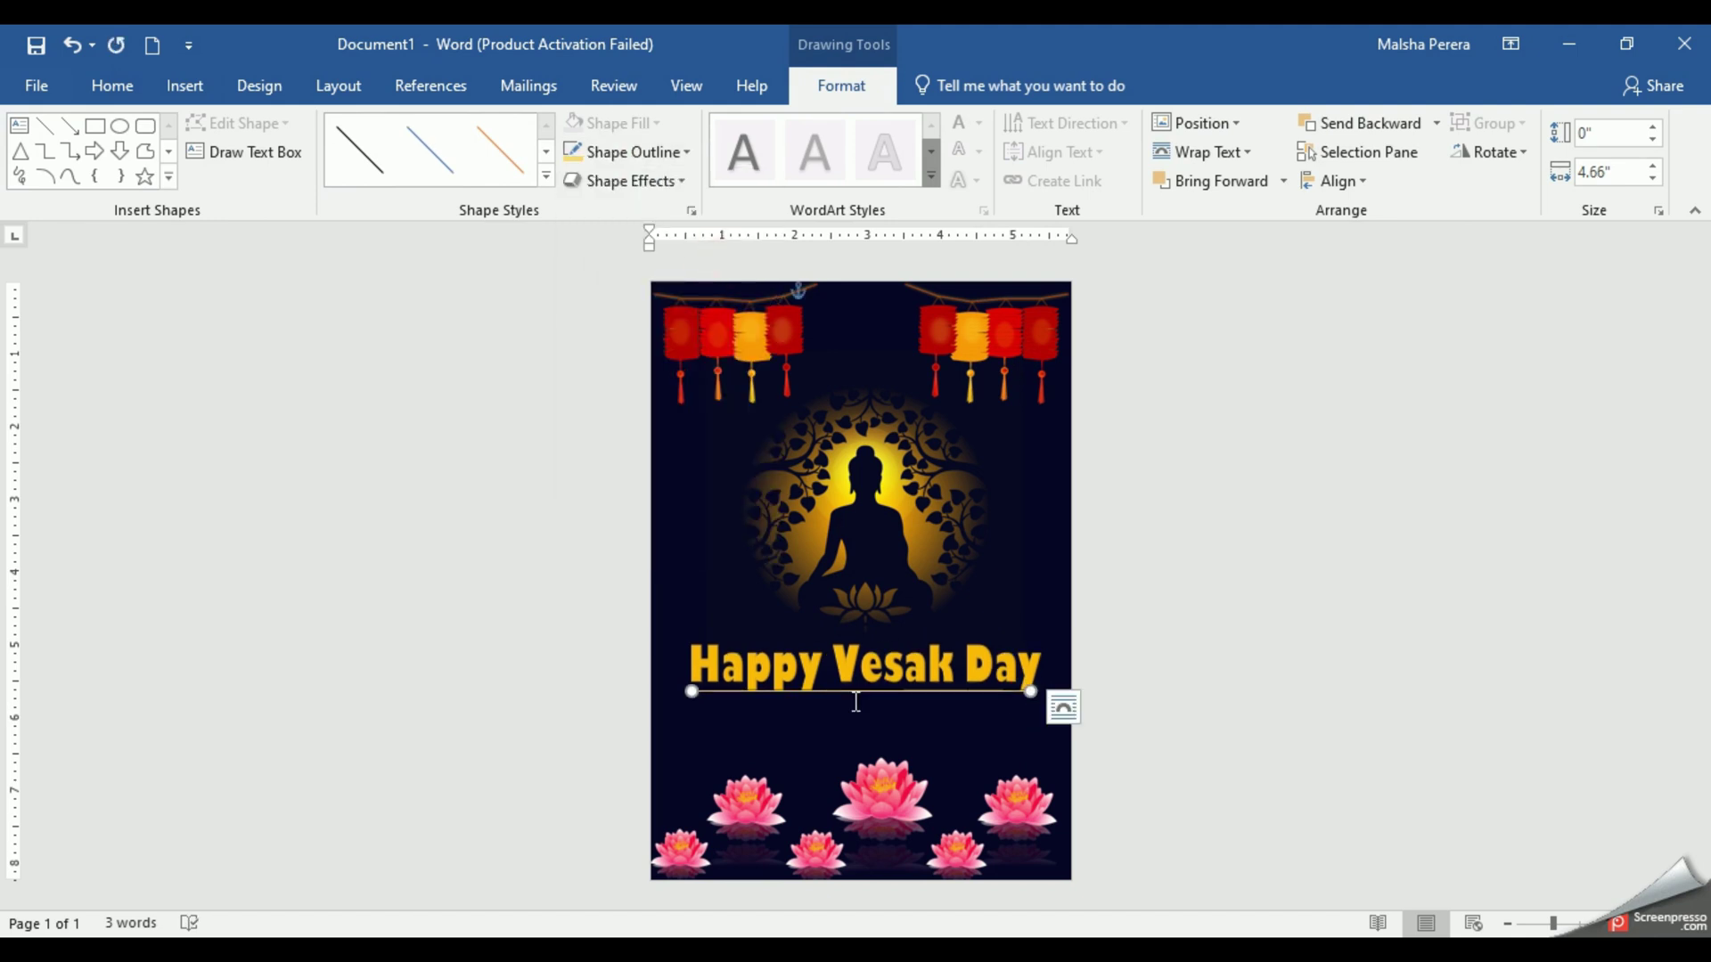
pyautogui.click(874, 711)
pyautogui.click(868, 515)
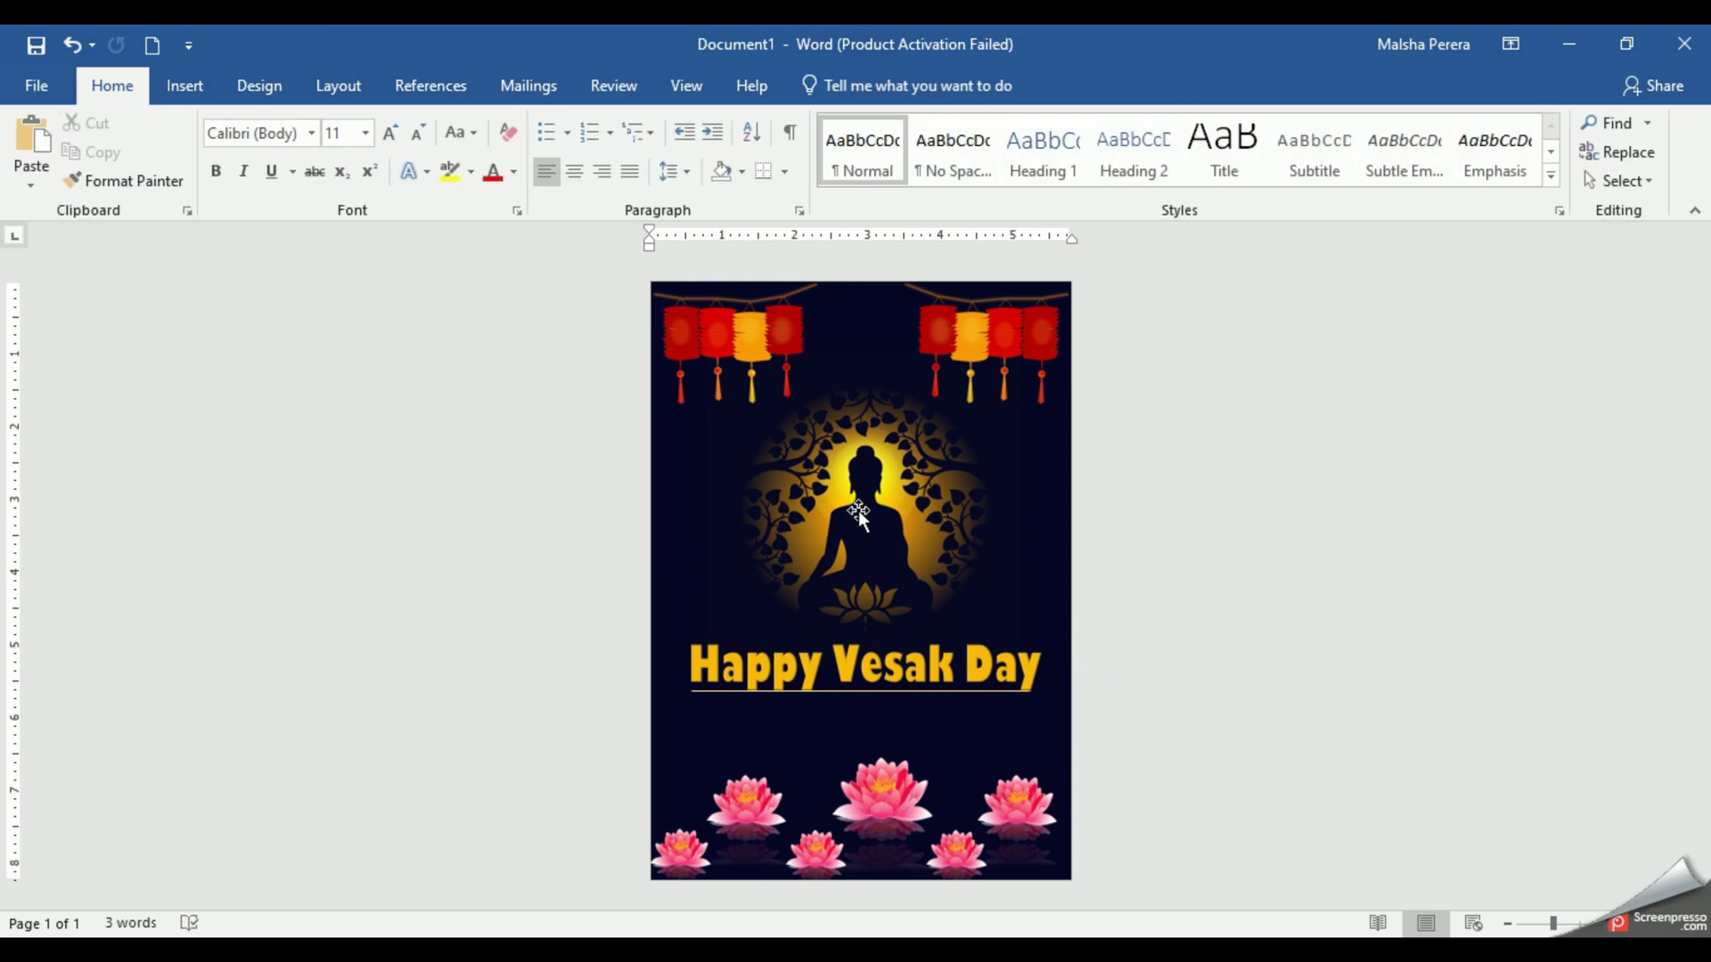